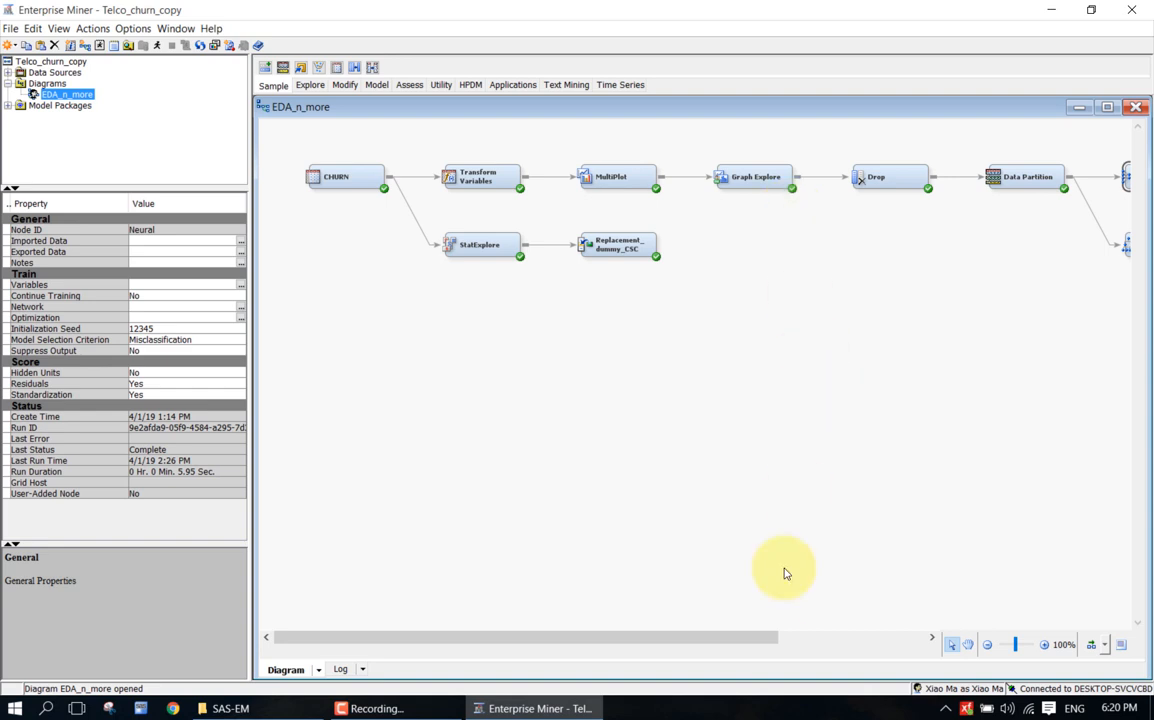
# Inspect the Drop node's properties and its available actions in the EDA_n_more diagram
pyautogui.click(812, 641)
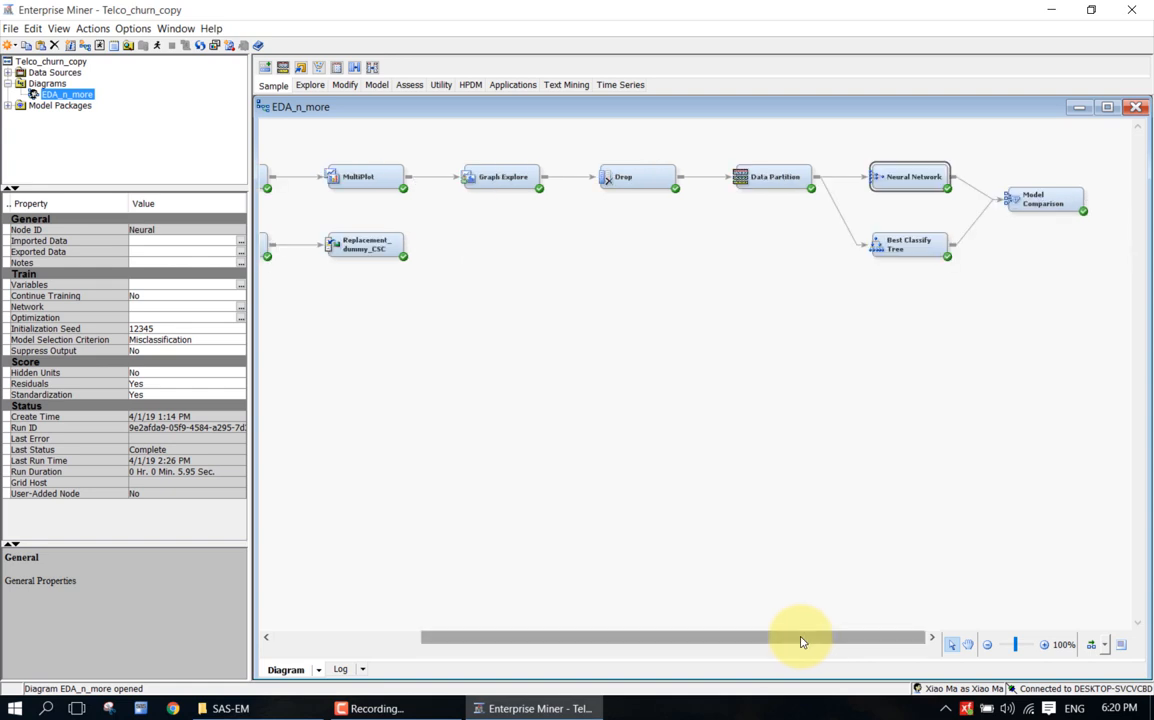
pyautogui.click(652, 177)
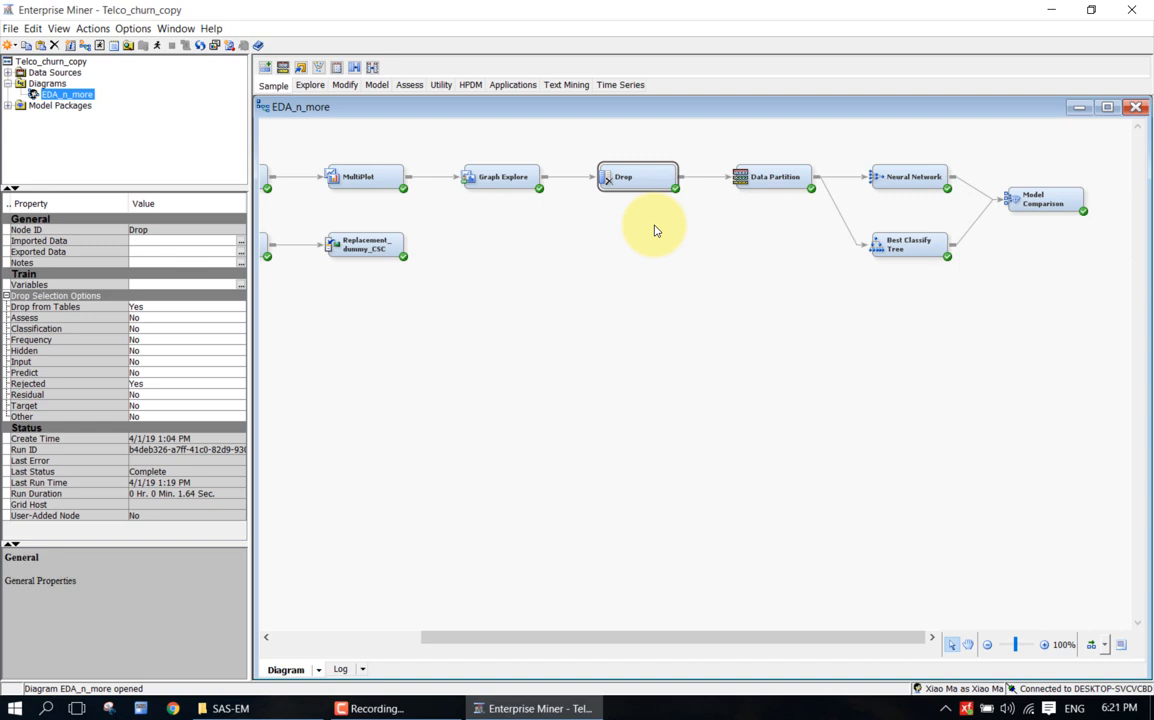
pyautogui.rightClick(628, 176)
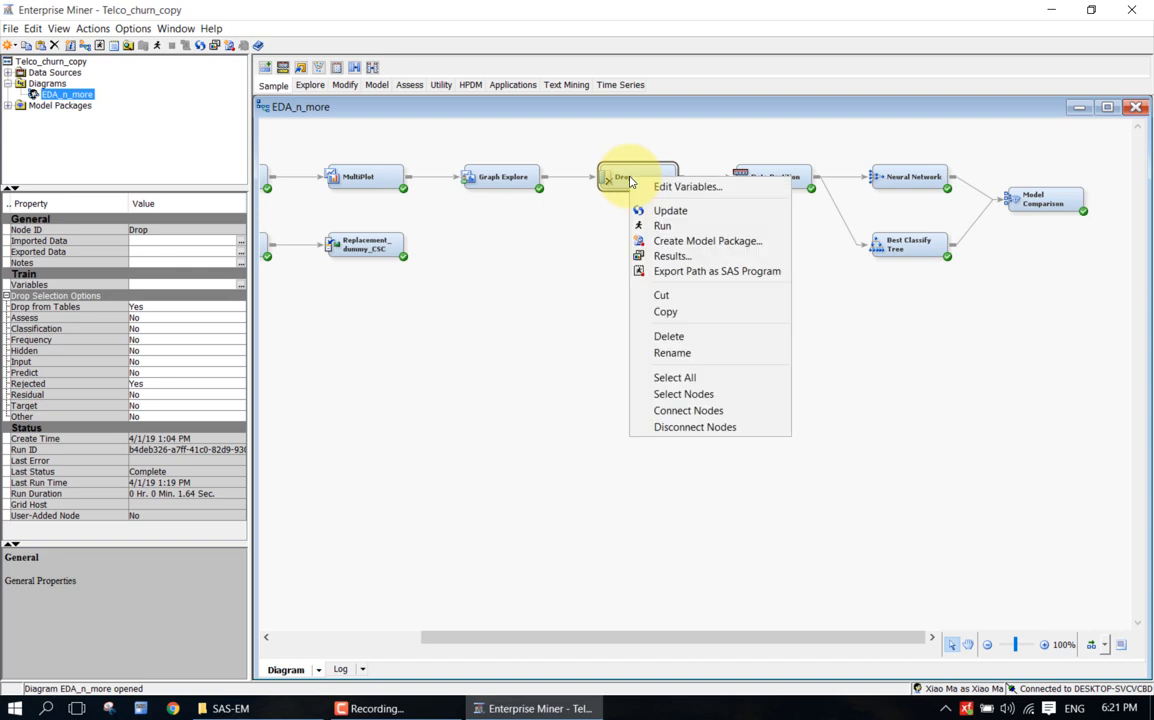
pyautogui.click(592, 234)
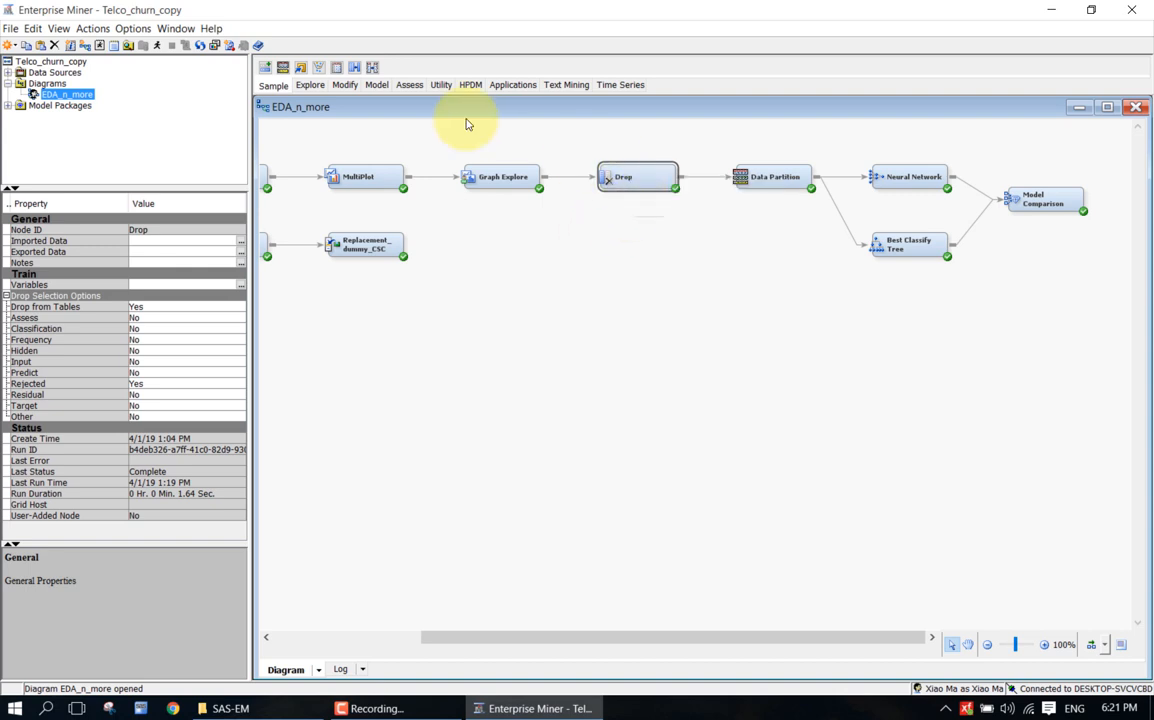
# Add a second Drop node below the existing one and set its Drop from Tables option to Yes
pyautogui.click(344, 88)
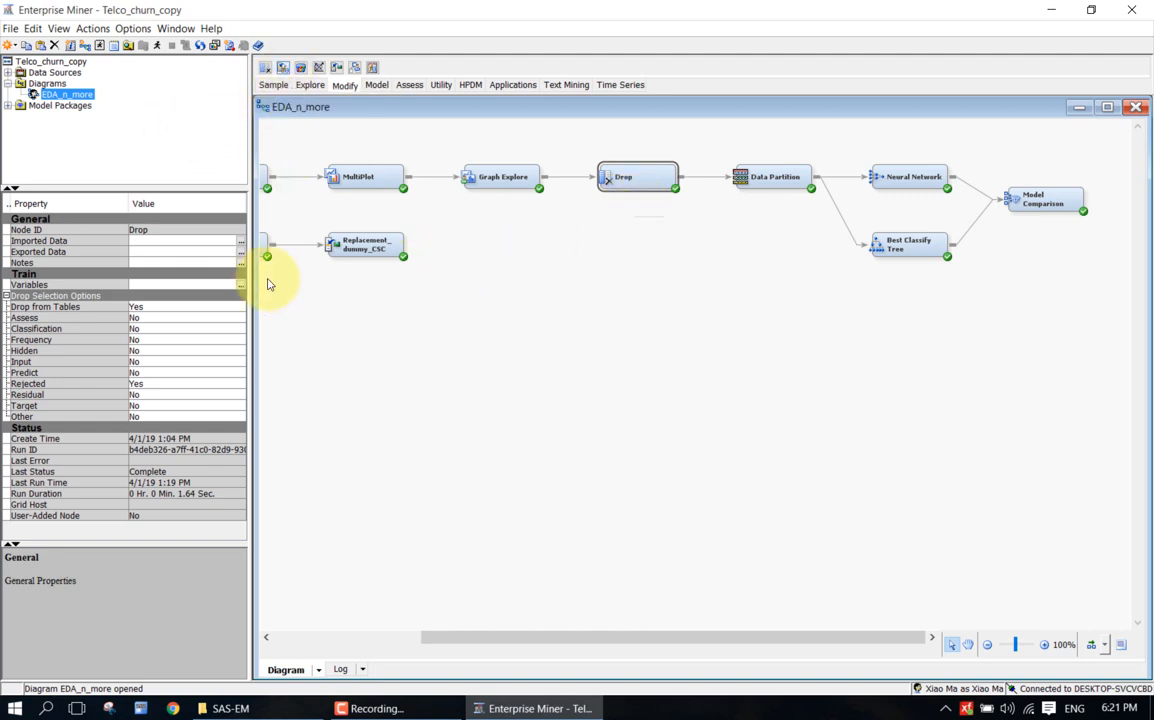
pyautogui.moveTo(266, 67); pyautogui.dragTo(600, 228)
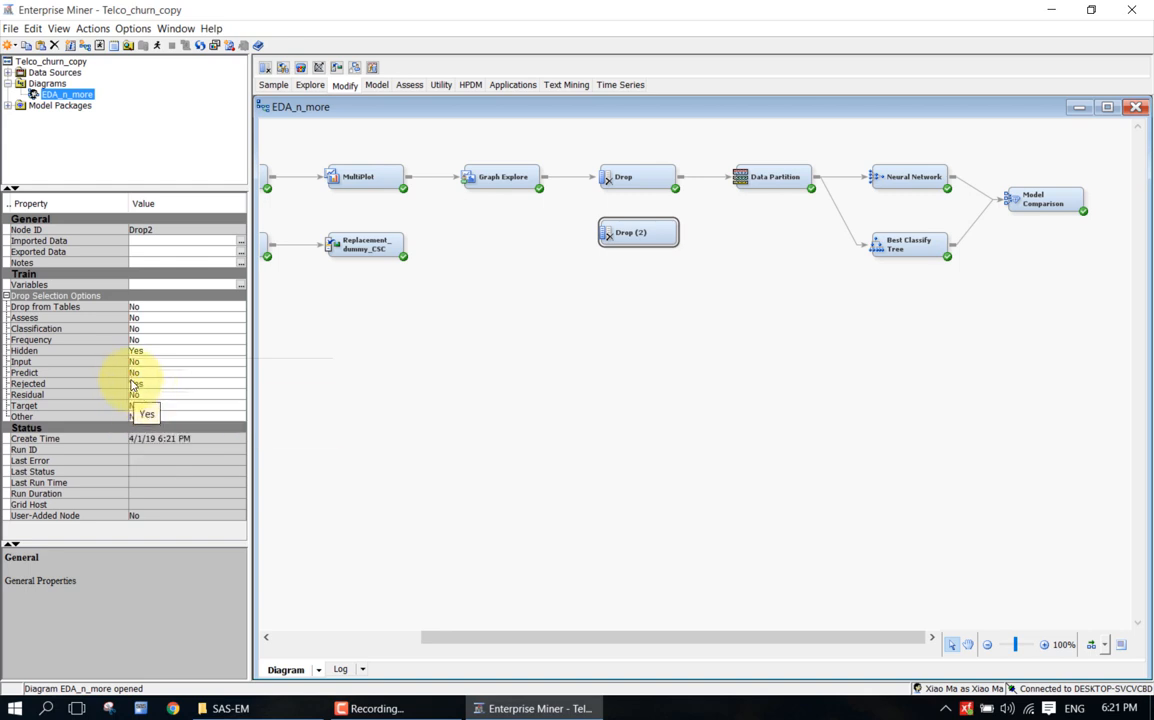
pyautogui.click(145, 307)
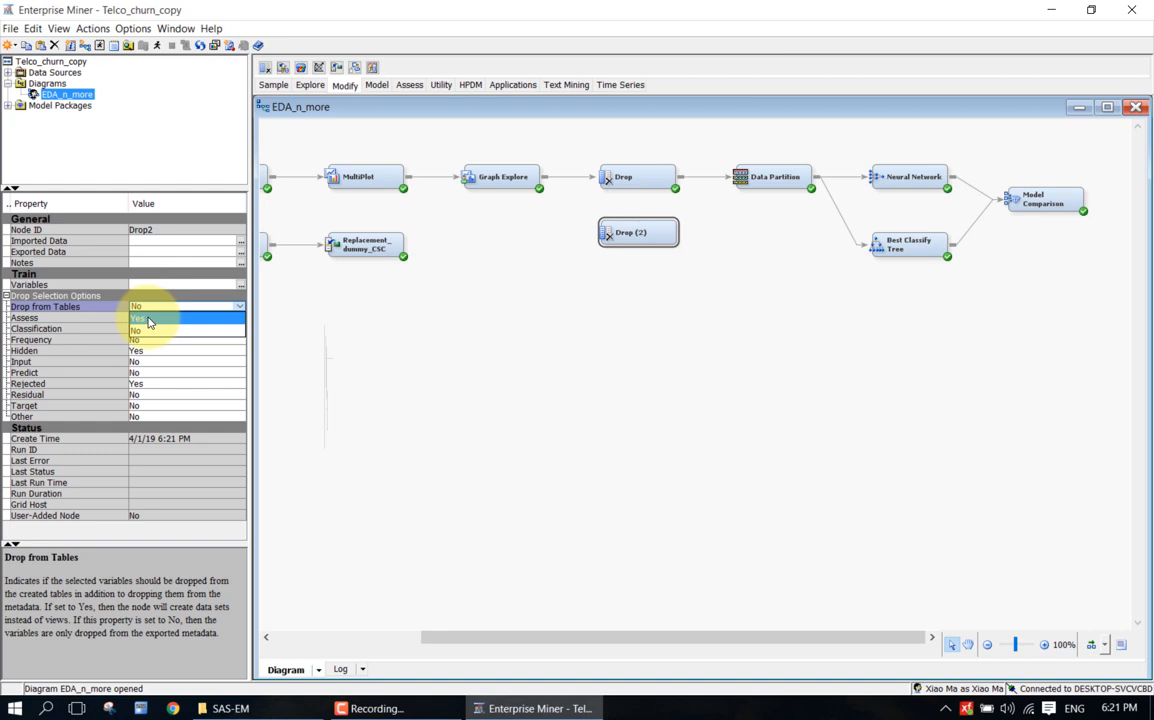
pyautogui.click(148, 320)
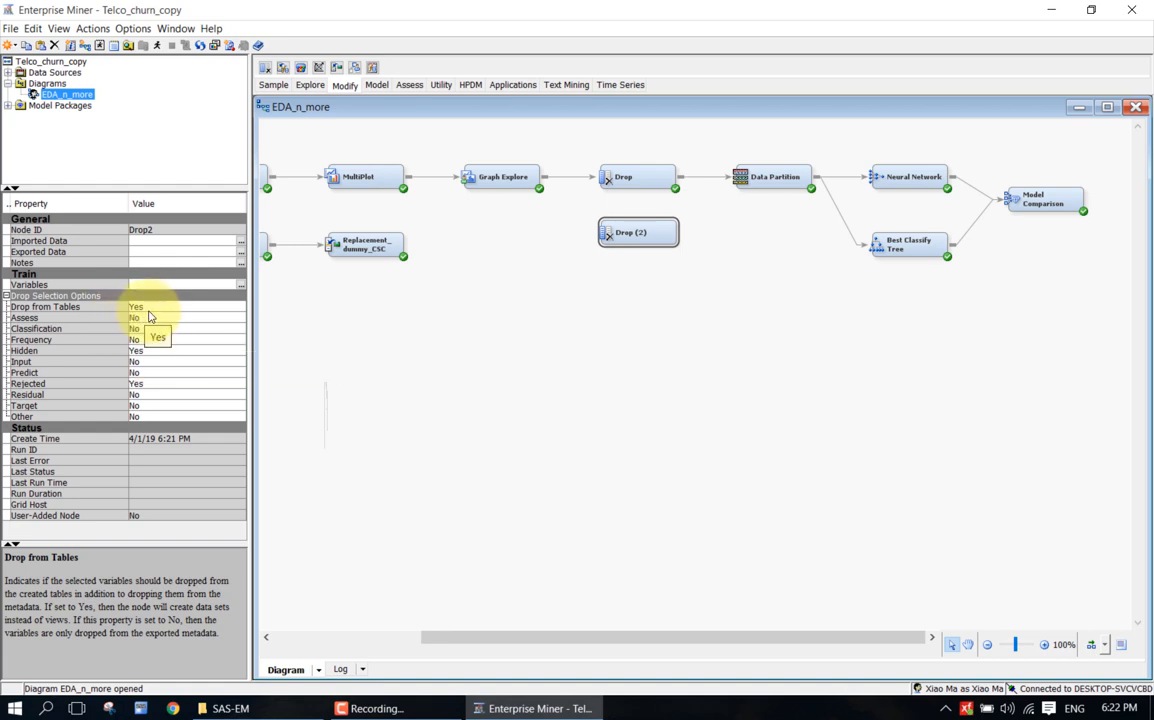
pyautogui.click(110, 383)
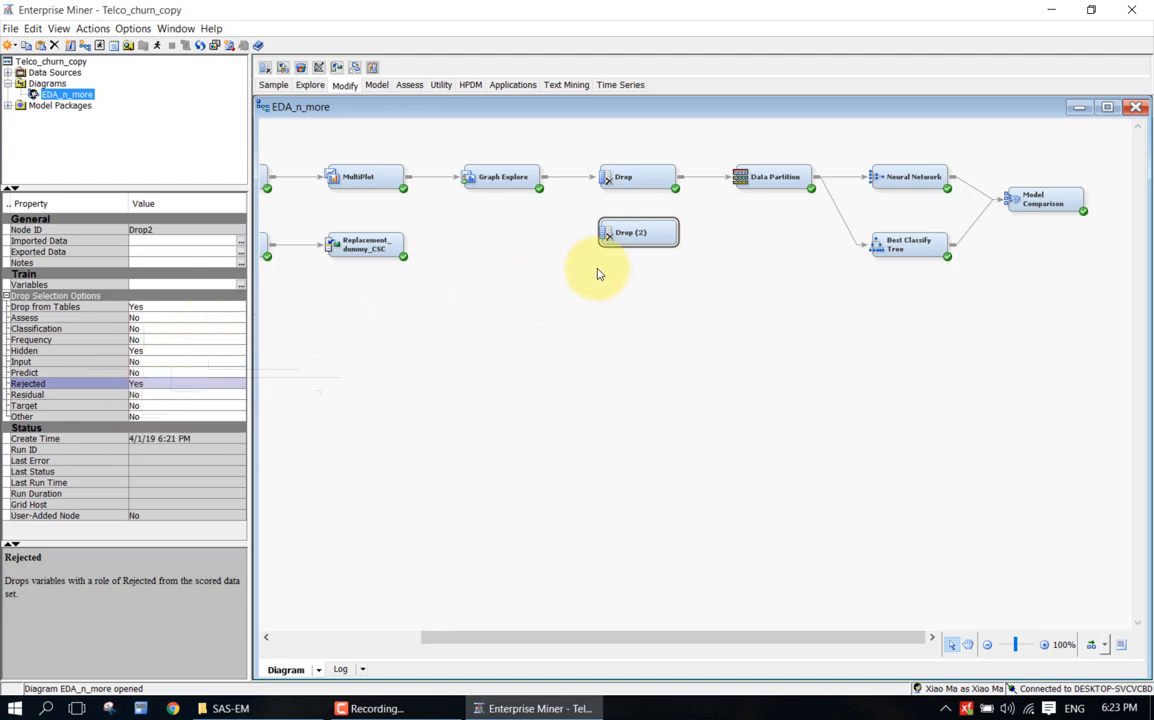
# Compare the properties of the two Drop nodes and set the second node's Hidden option to No to match the original
pyautogui.click(628, 176)
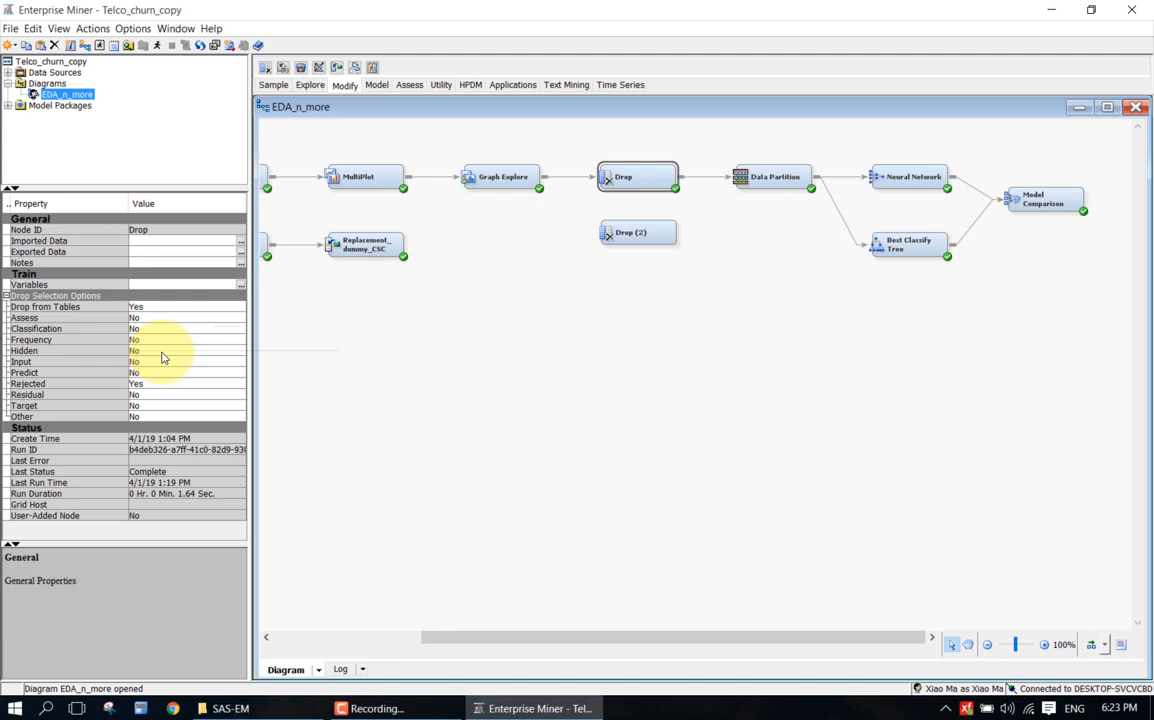
pyautogui.click(641, 229)
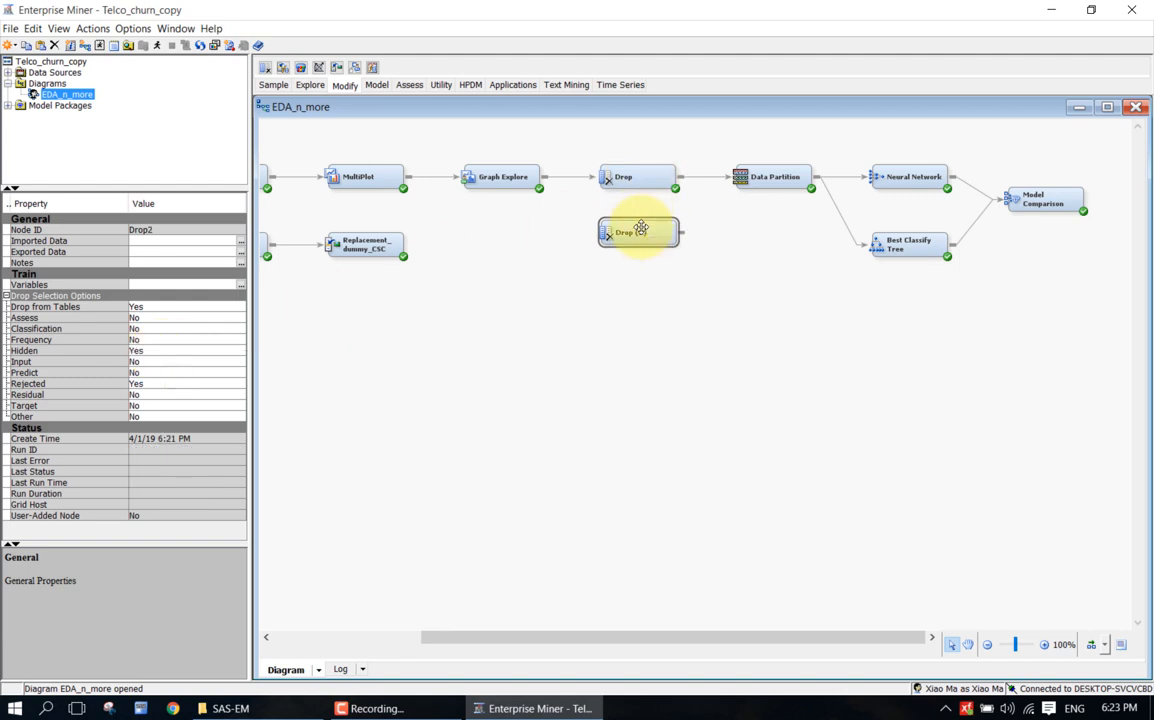
pyautogui.click(641, 178)
pyautogui.click(641, 229)
pyautogui.click(640, 180)
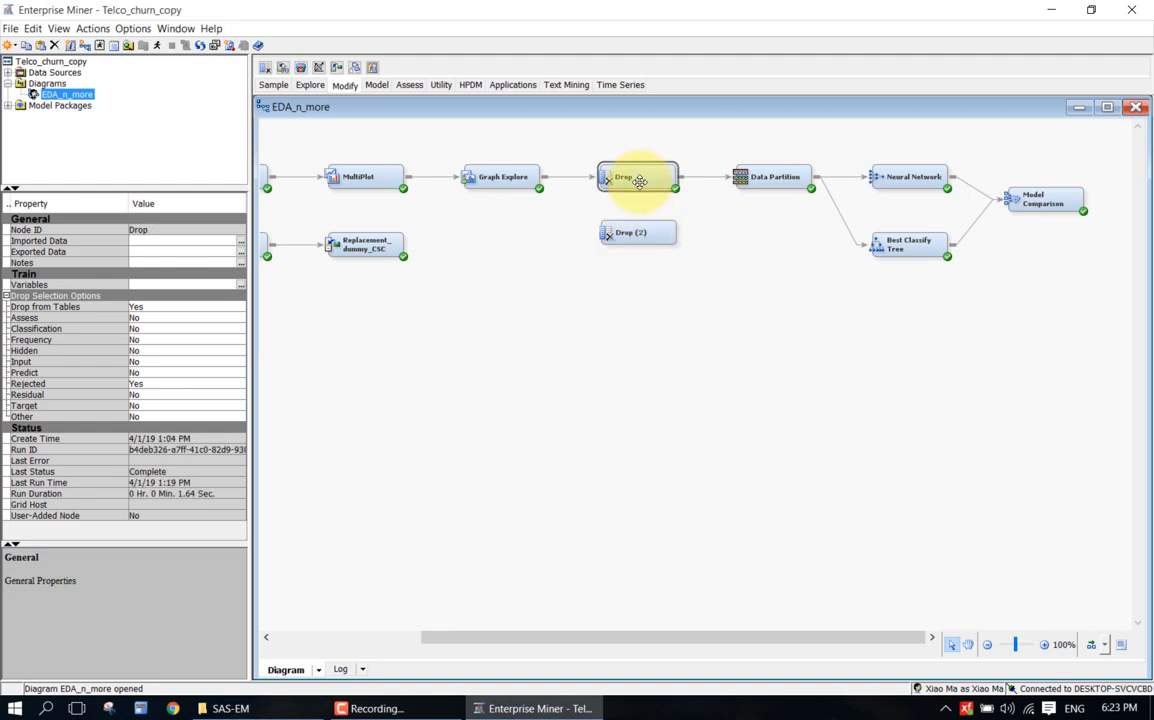
pyautogui.click(631, 229)
pyautogui.click(188, 352)
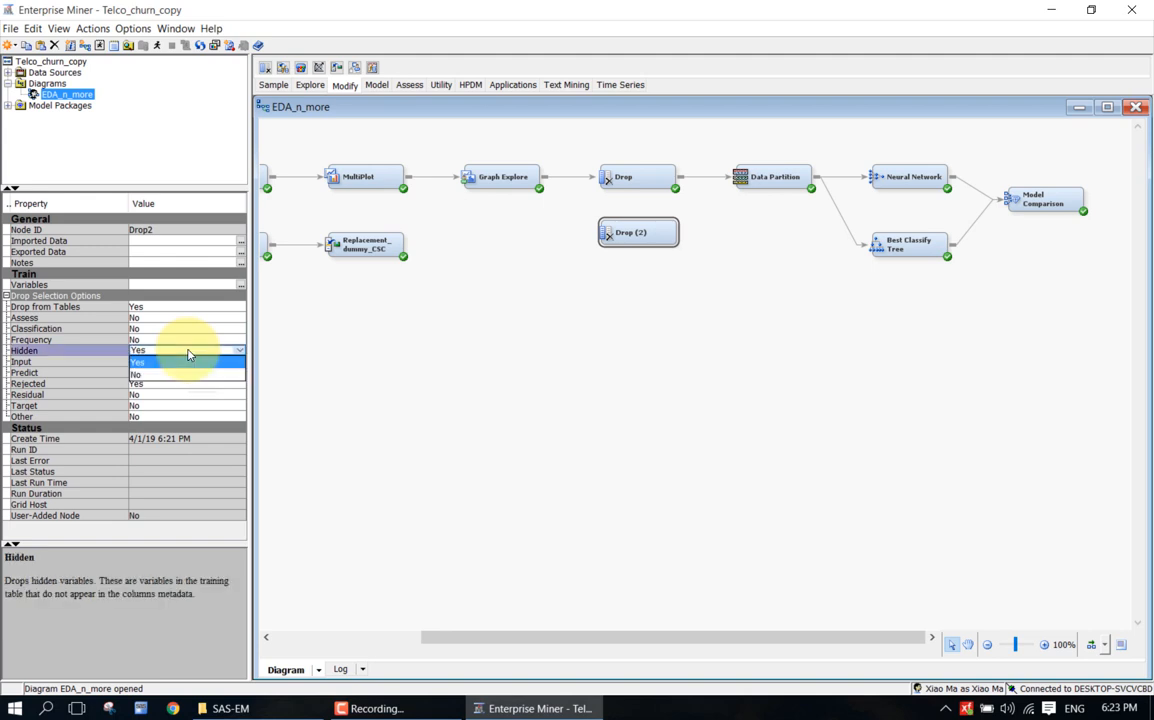
pyautogui.click(185, 373)
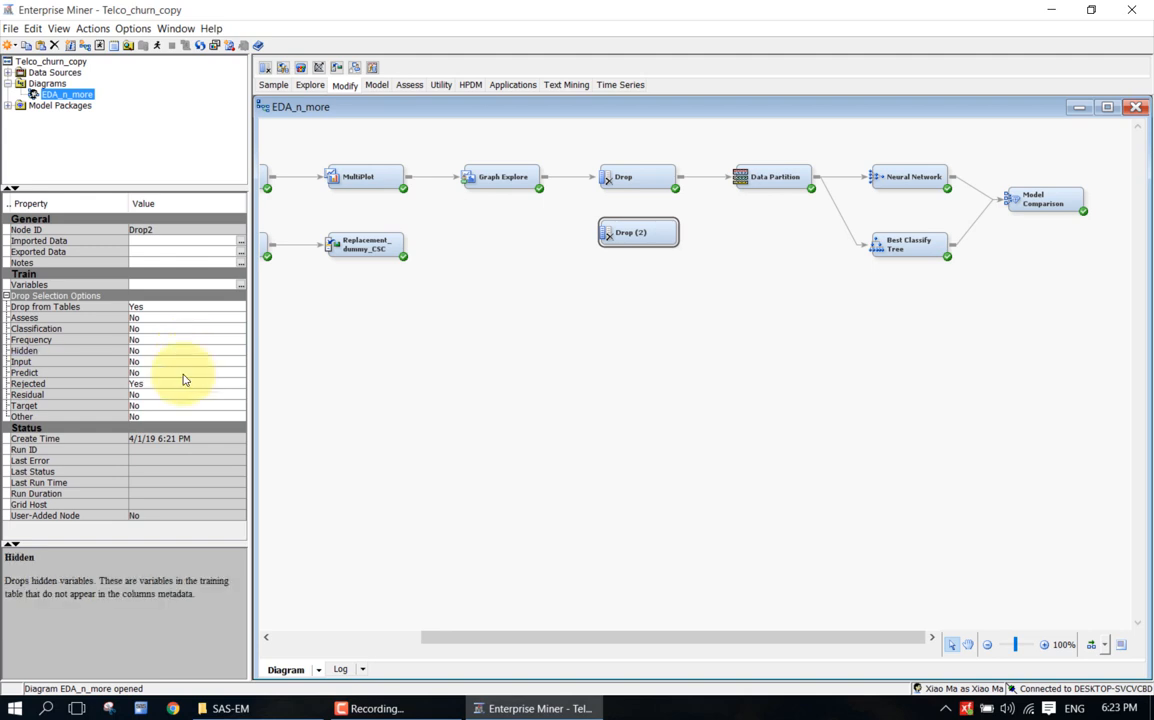
pyautogui.click(621, 177)
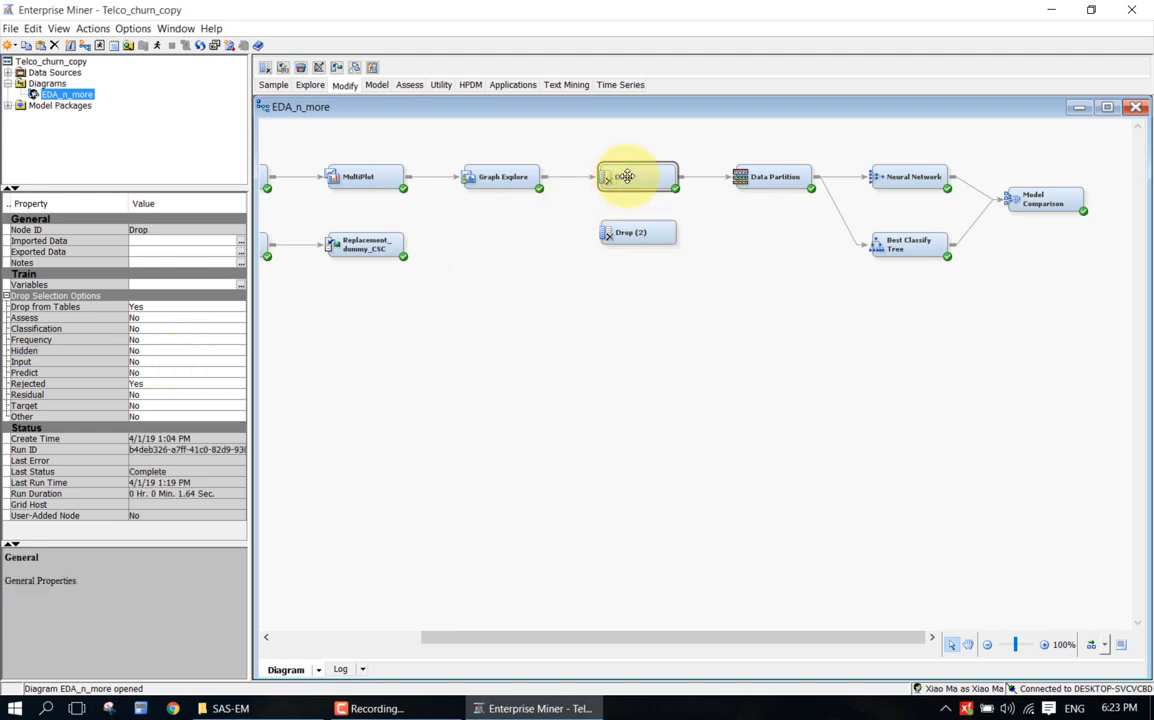
pyautogui.click(627, 231)
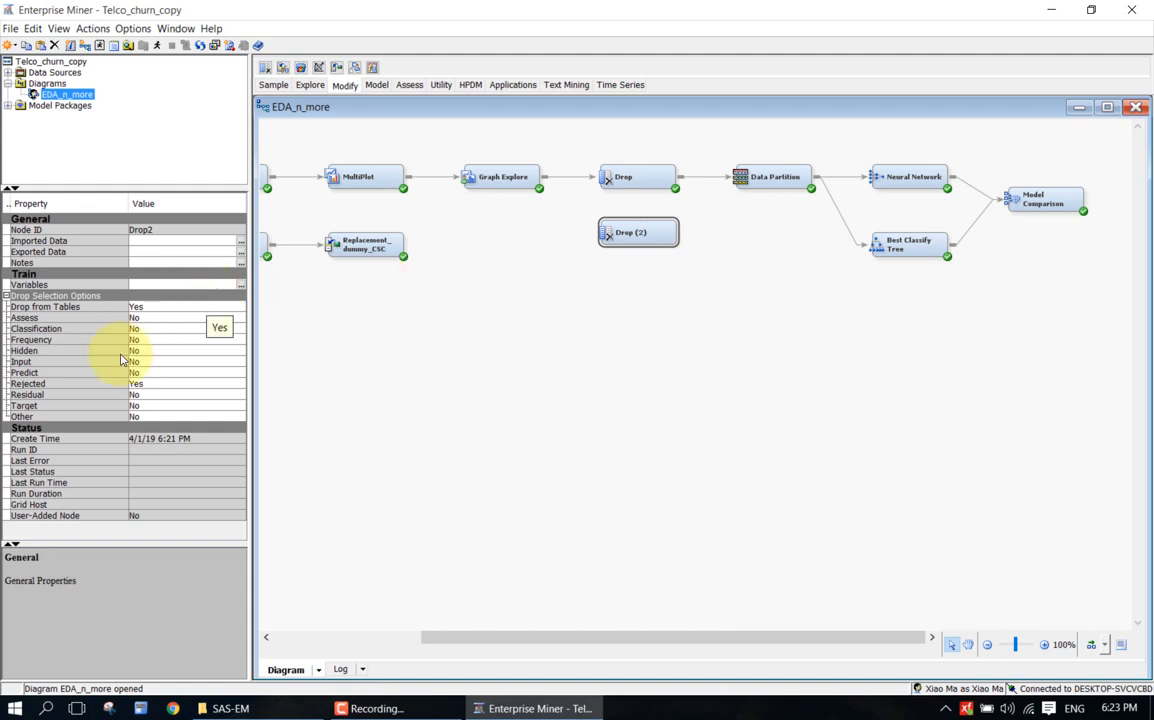
# Examine the original Drop node's variables with the Name column widened and the rows sorted by Drop setting
pyautogui.click(634, 177)
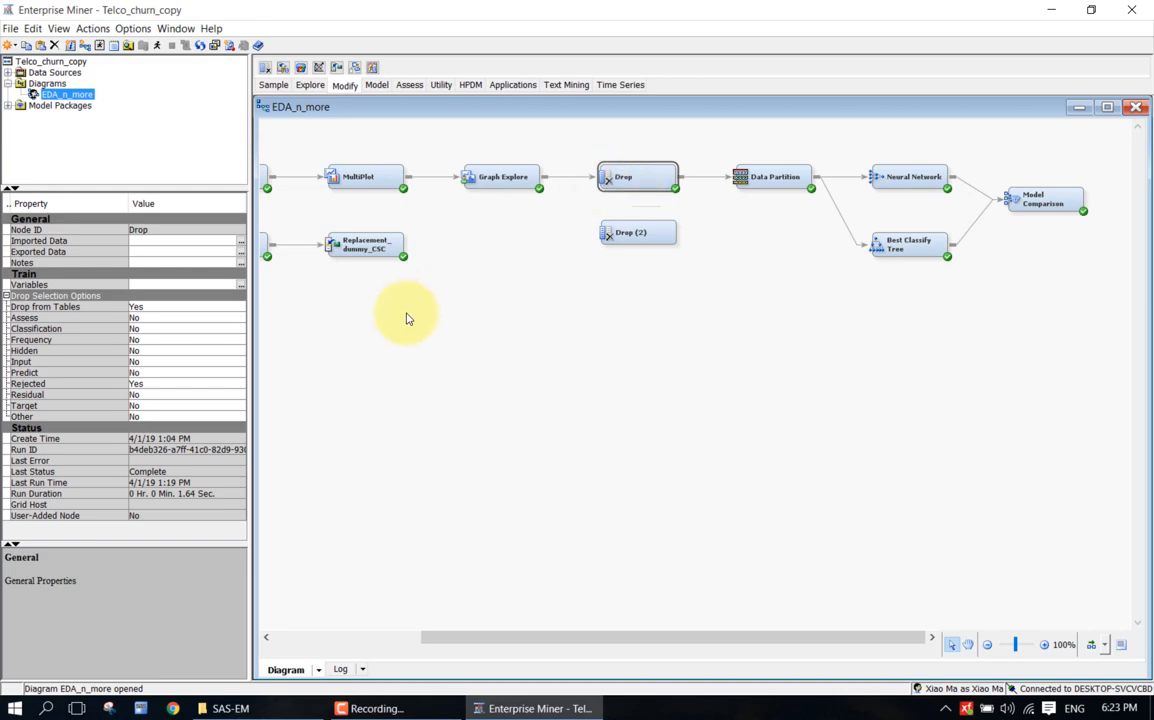
pyautogui.click(241, 285)
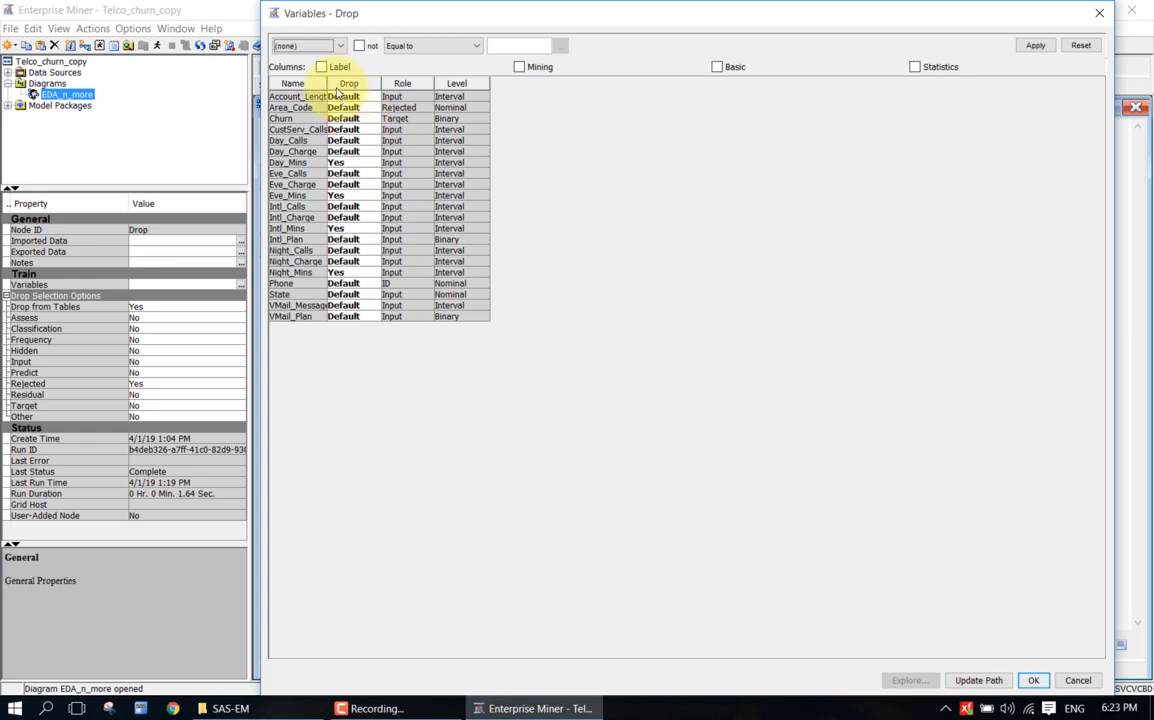
pyautogui.moveTo(326, 85); pyautogui.dragTo(368, 84)
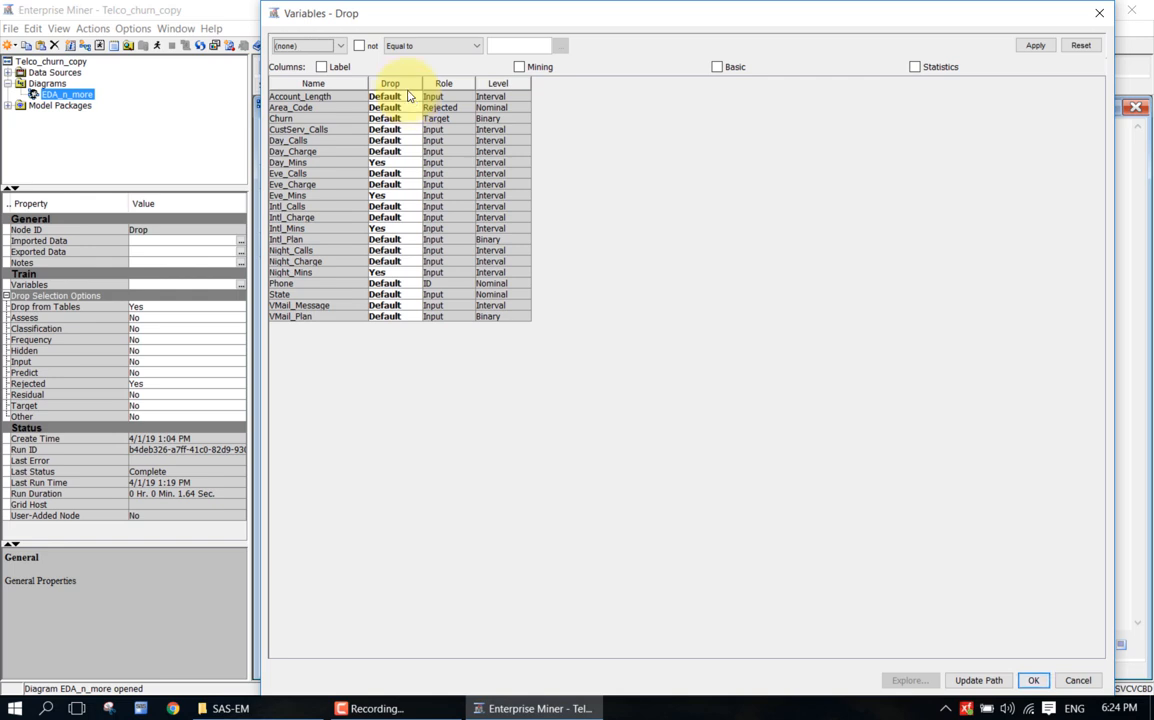
pyautogui.click(402, 84)
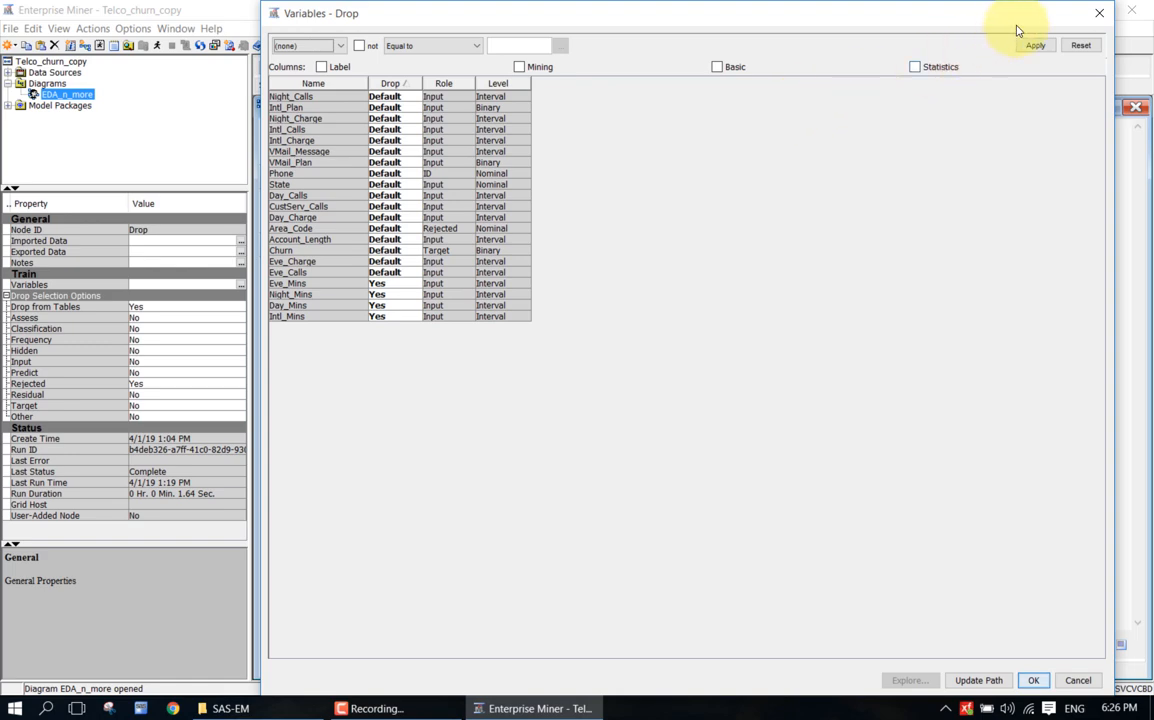
pyautogui.click(1097, 14)
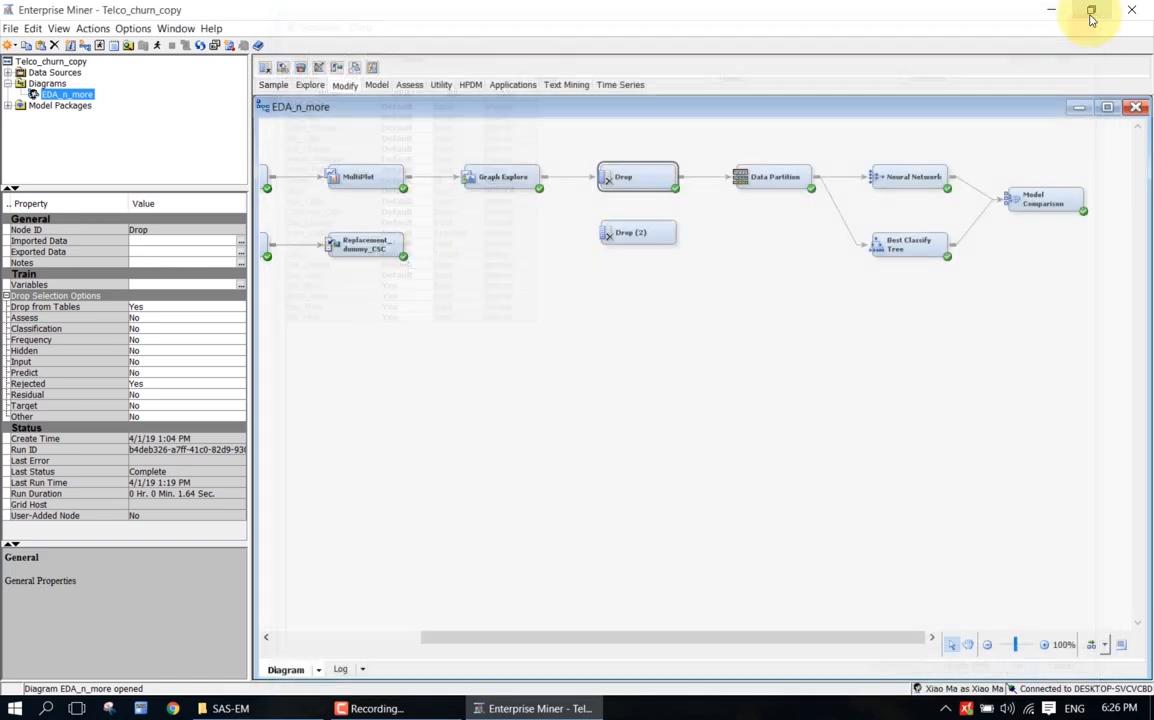
# Delete the Drop (2) node from the diagram
pyautogui.click(645, 237)
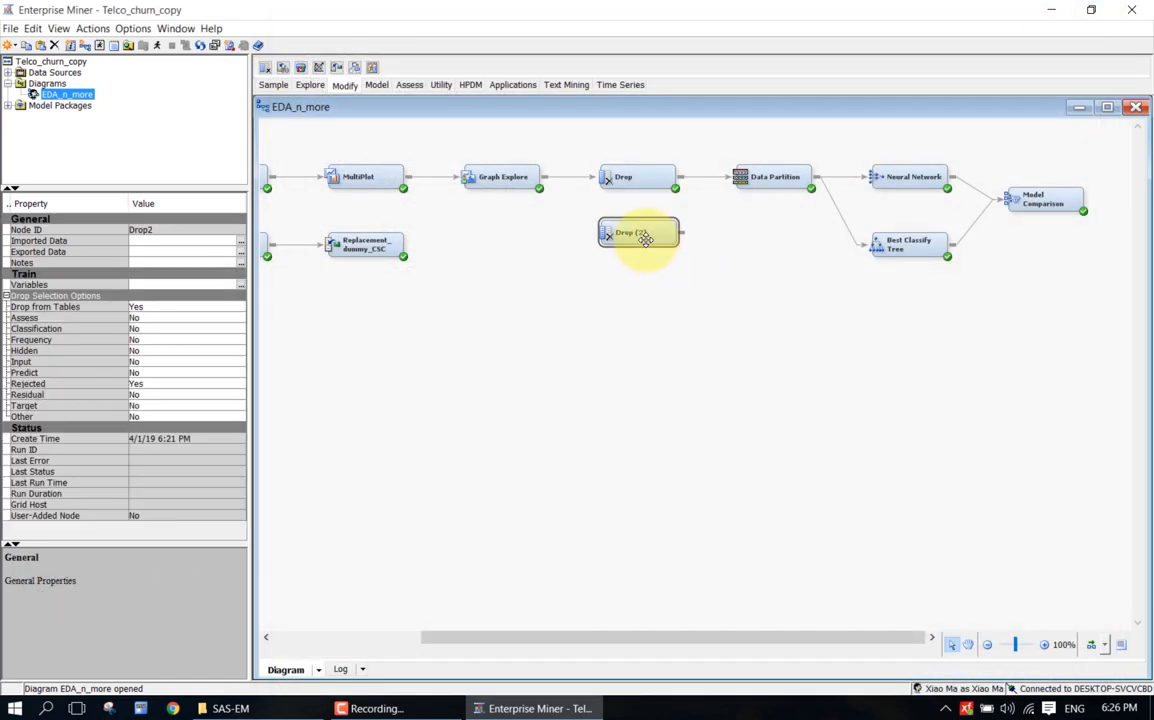
pyautogui.press('Delete')
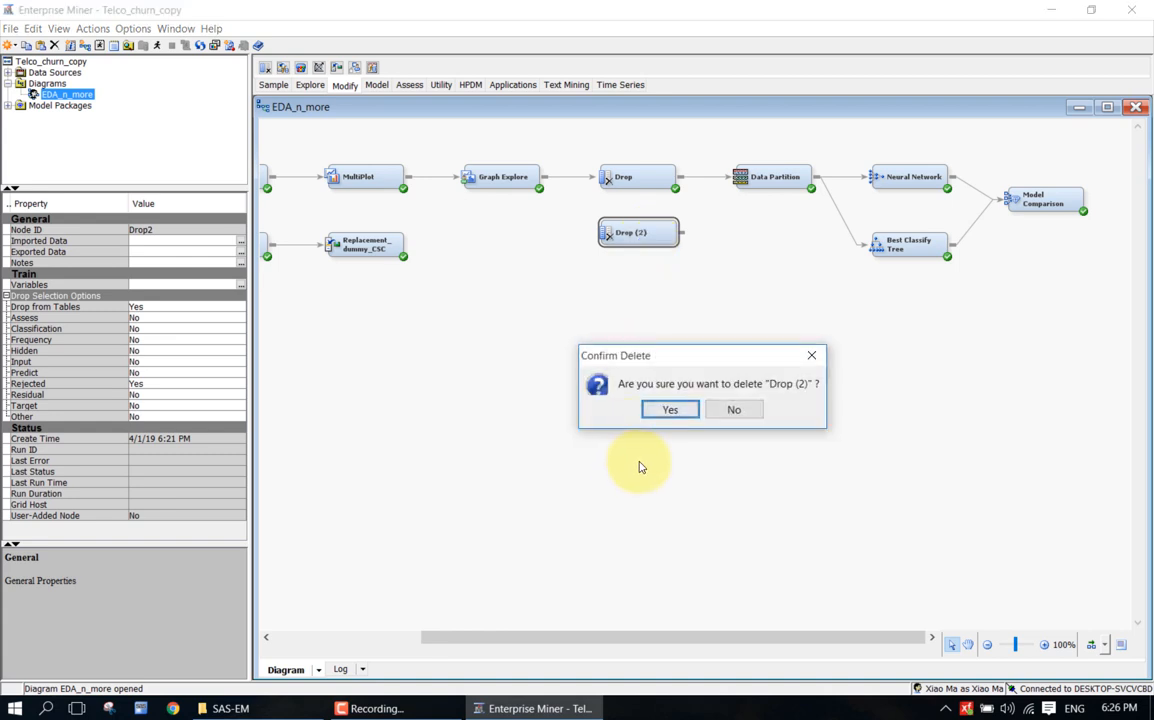
pyautogui.click(672, 410)
# Review the neural network prerequisites slide in PowerPoint on Desktop 1, and return to Enterprise Miner on Desktop 2
pyautogui.click(660, 179)
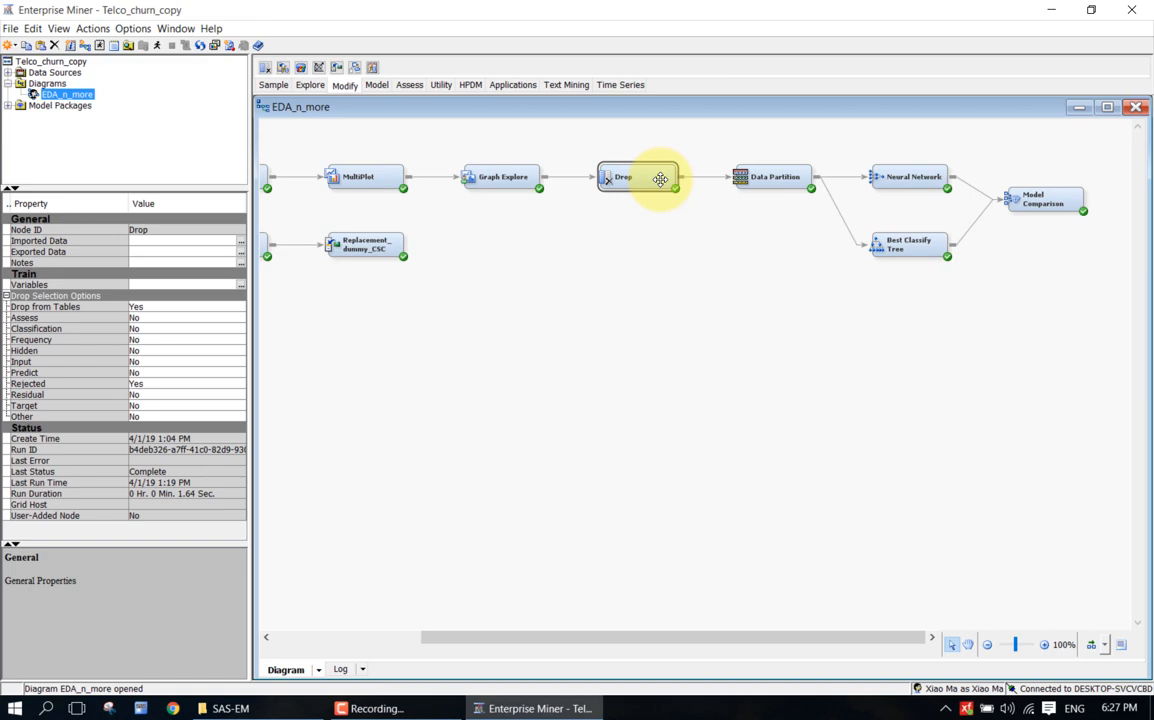
pyautogui.click(77, 708)
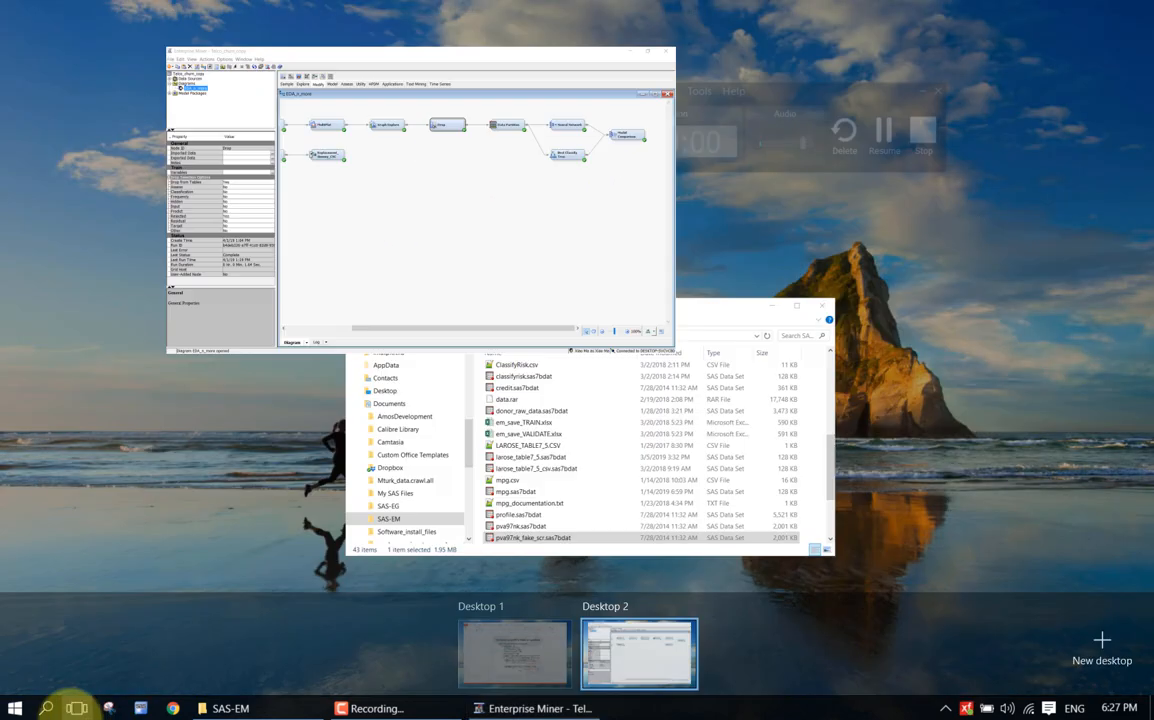
pyautogui.click(541, 648)
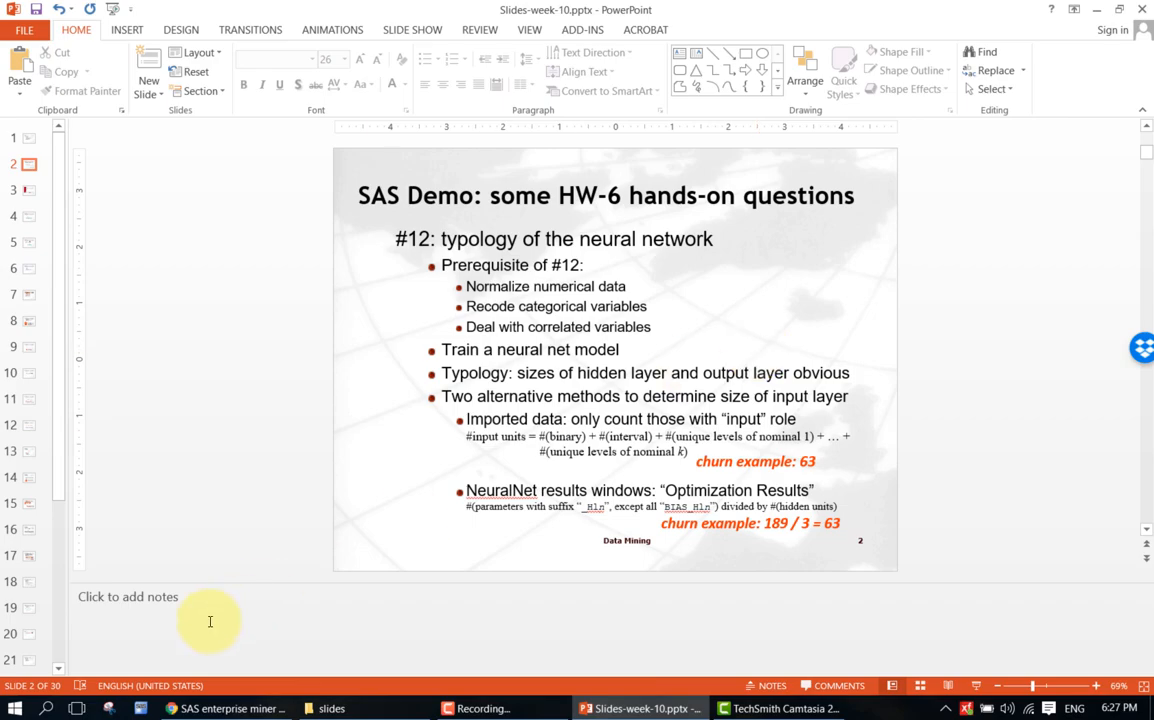
pyautogui.click(77, 706)
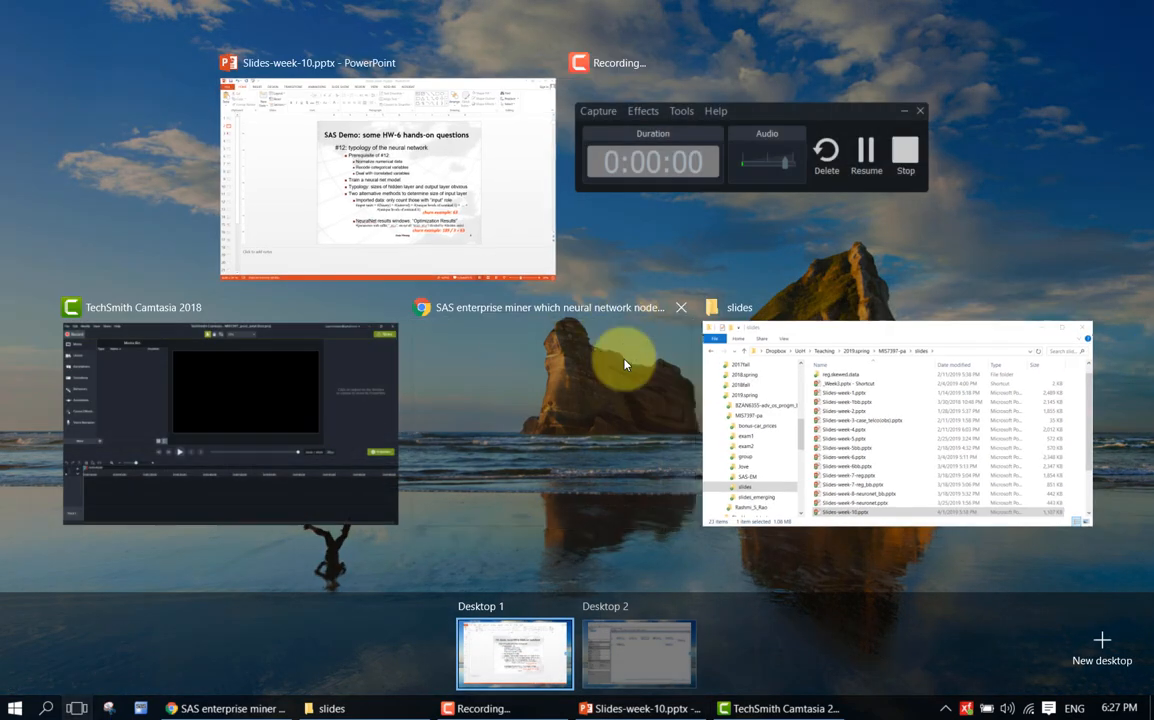
pyautogui.click(605, 652)
pyautogui.click(780, 237)
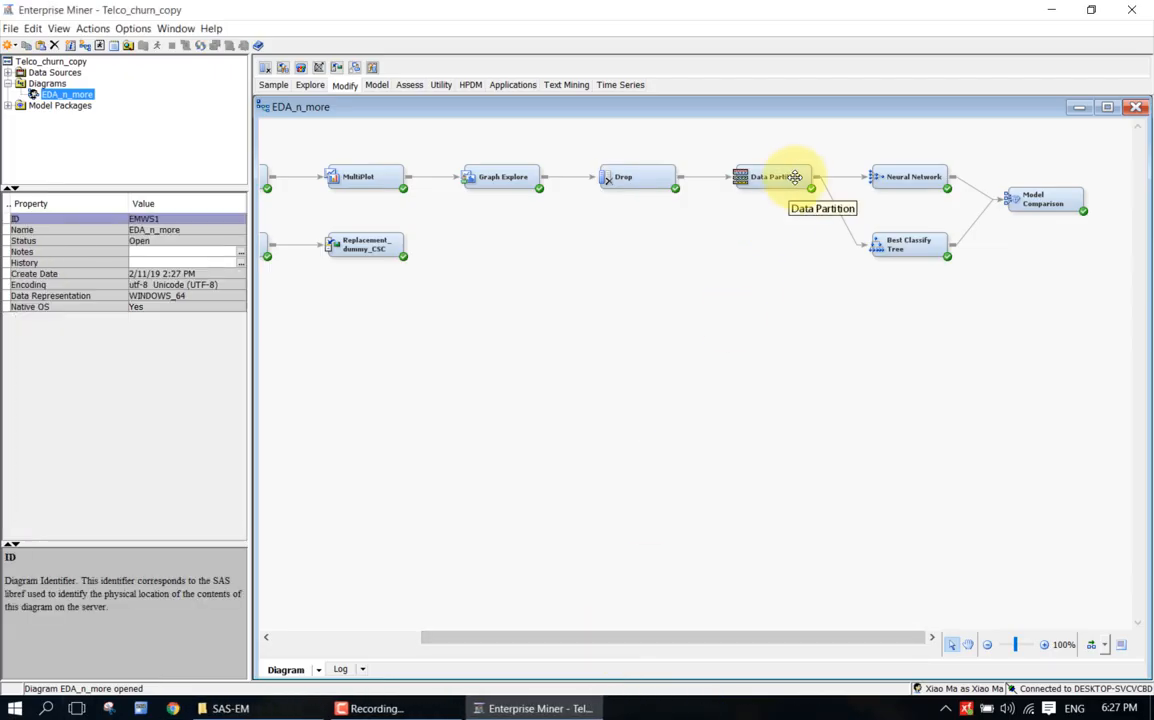
# Set Input Standardization to Standard Deviation in the Neural Network node's network settings
pyautogui.click(926, 185)
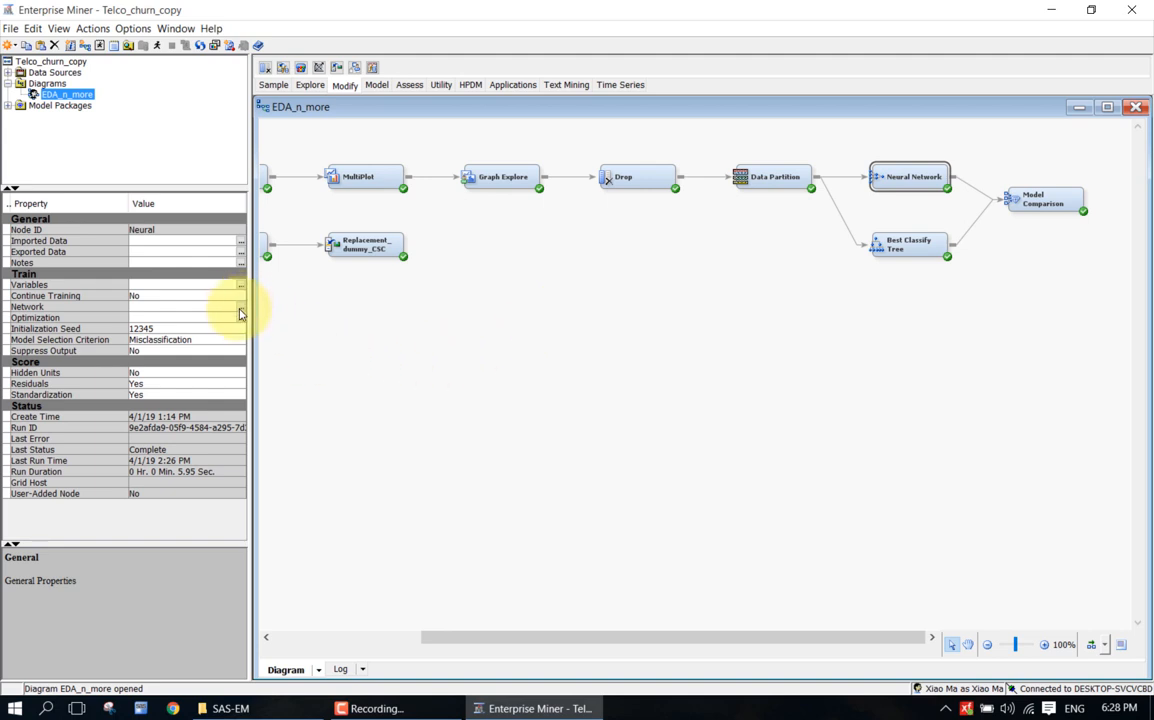
pyautogui.click(240, 308)
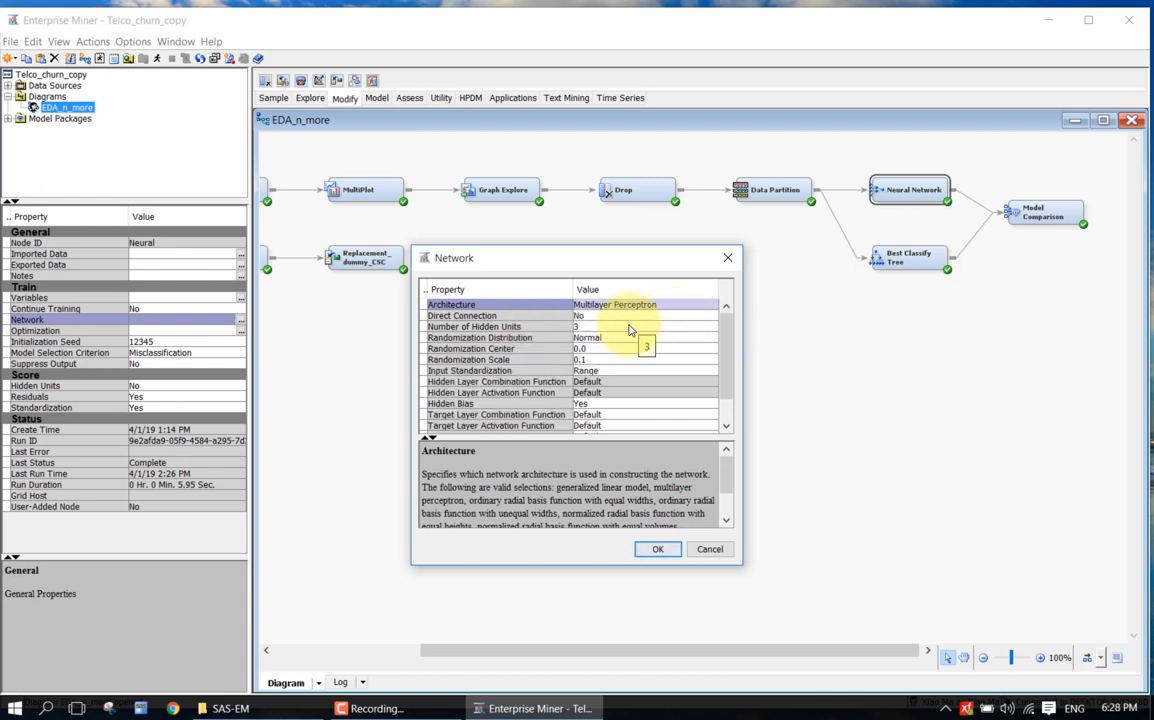
pyautogui.scroll(-1, 727, 380)
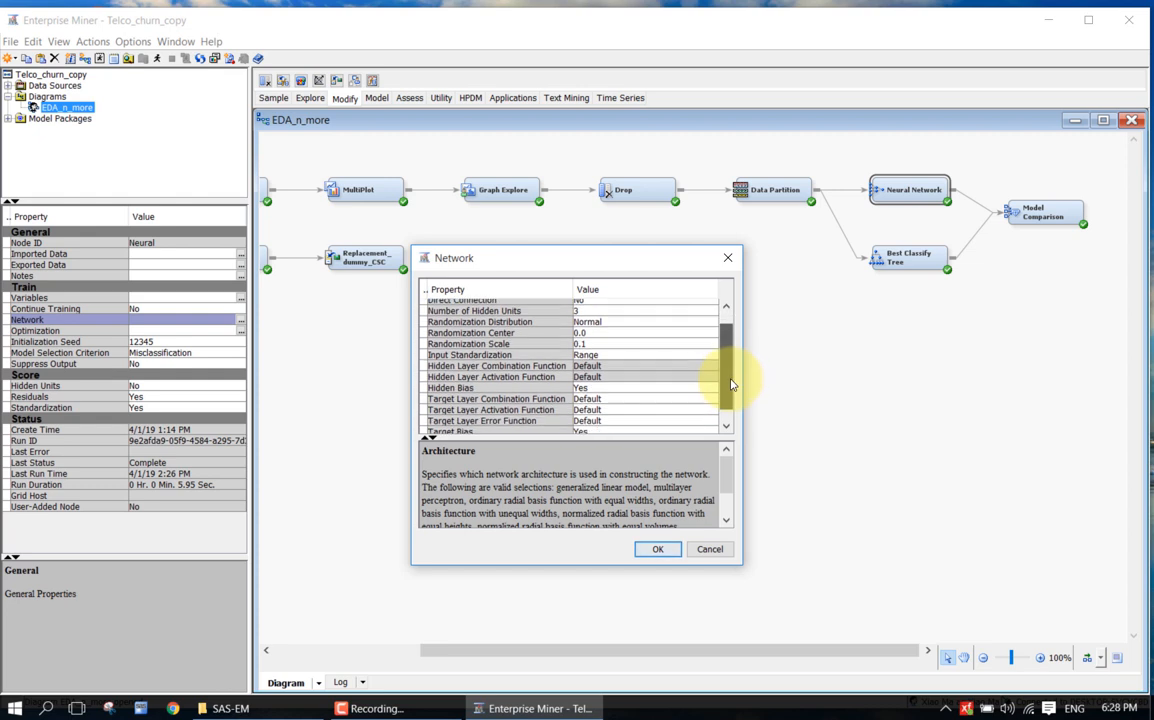
pyautogui.click(531, 357)
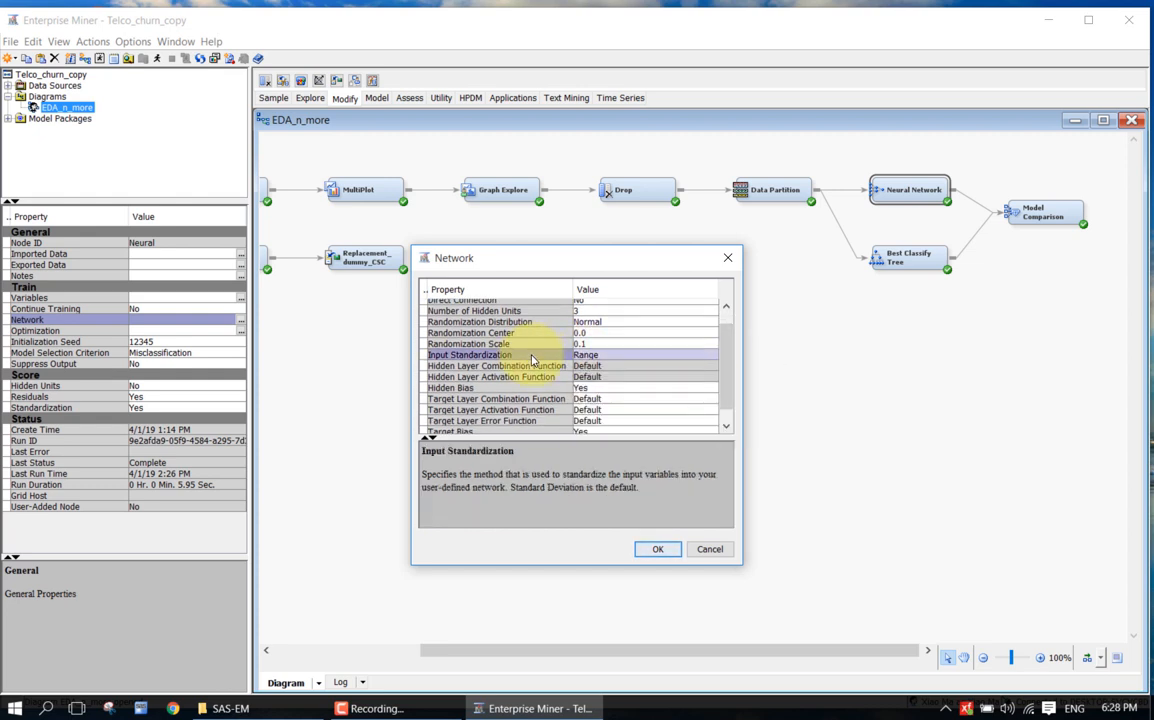
pyautogui.click(588, 356)
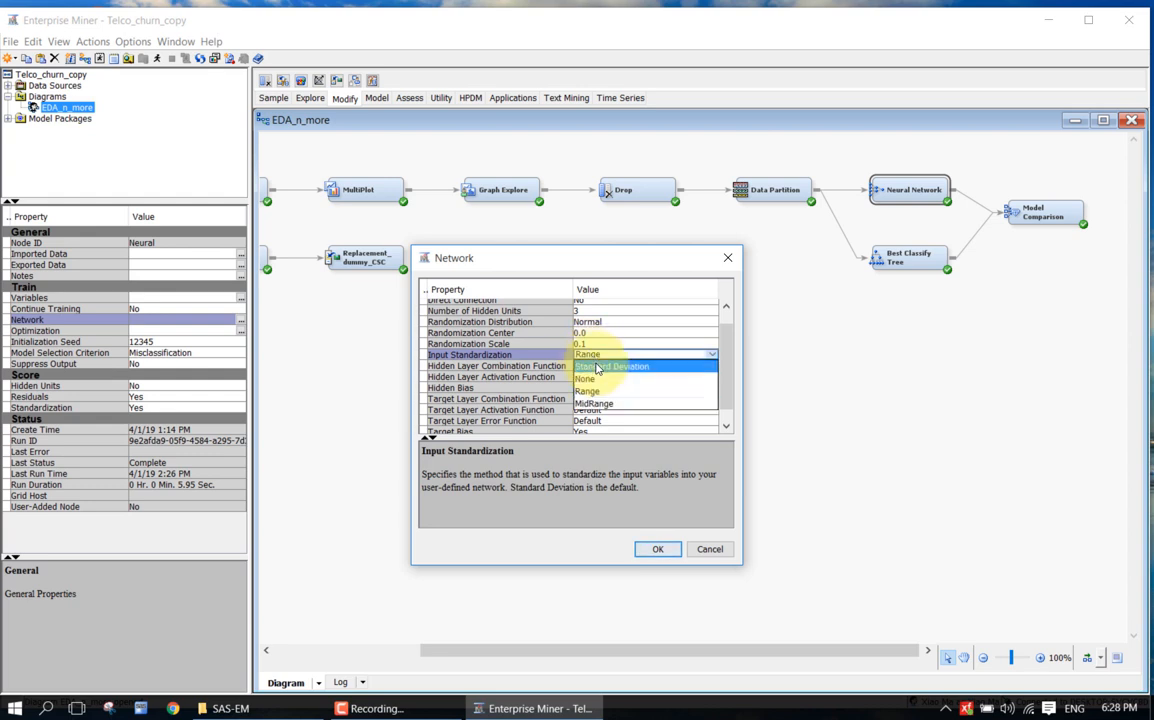
pyautogui.click(598, 367)
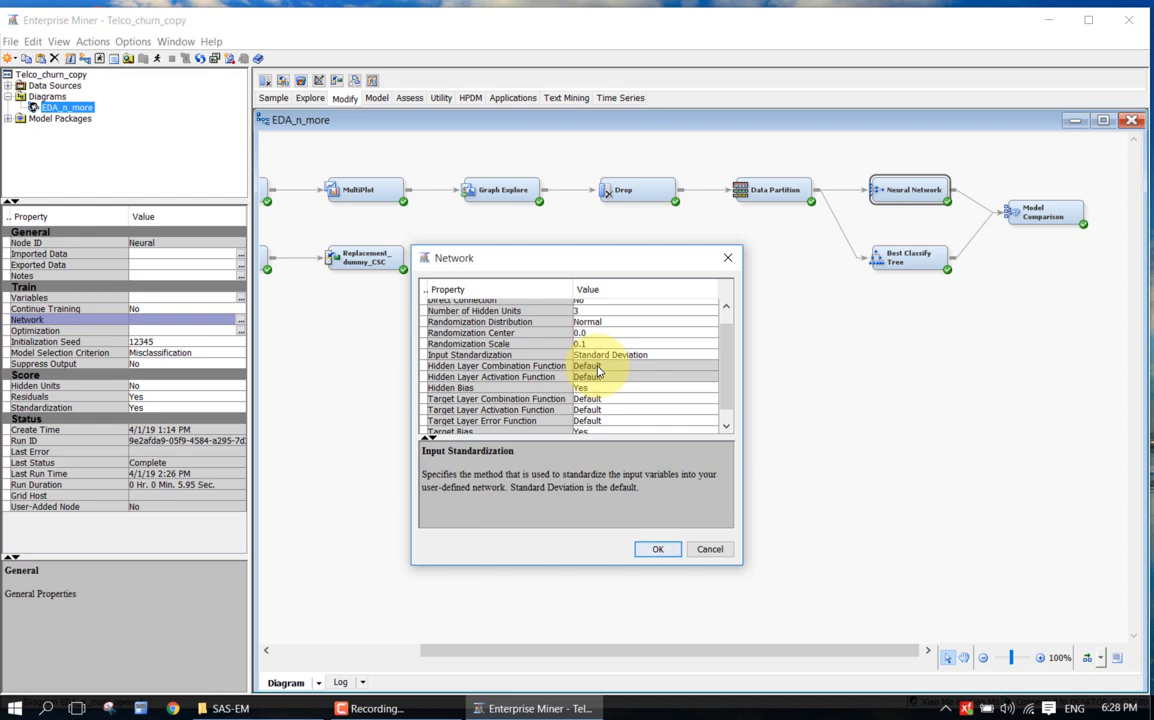
# Confirm Standard Deviation as the input standardization method and accept the Network settings
pyautogui.click(620, 356)
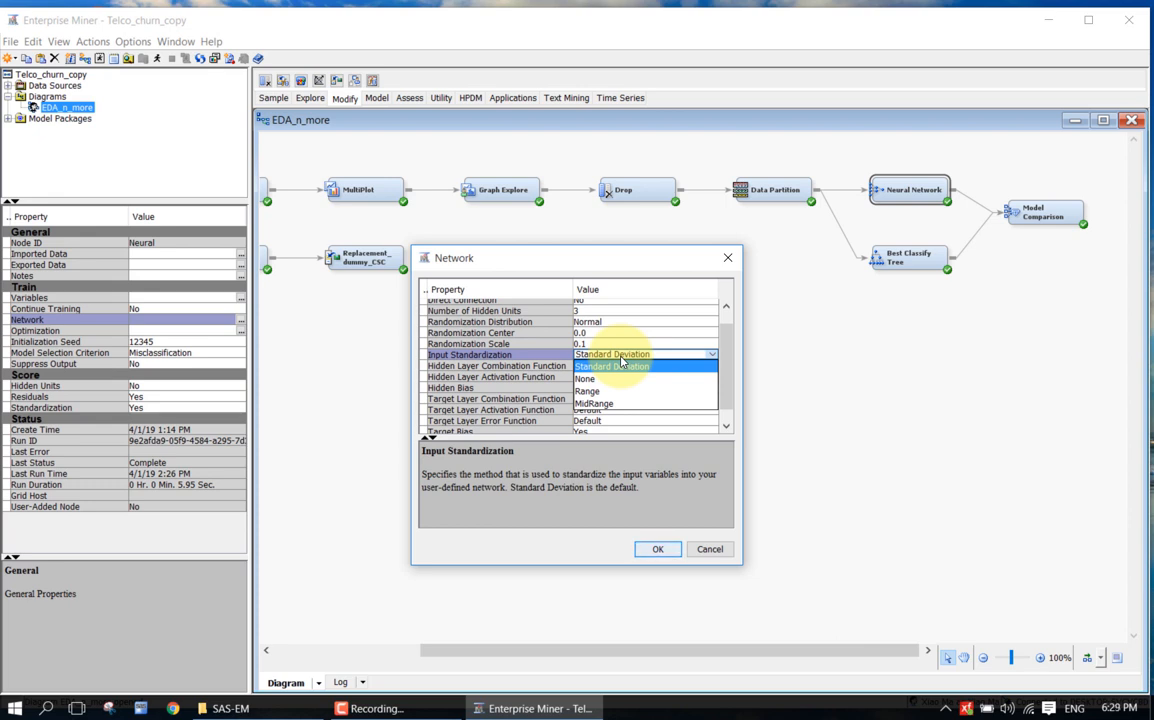
pyautogui.click(621, 362)
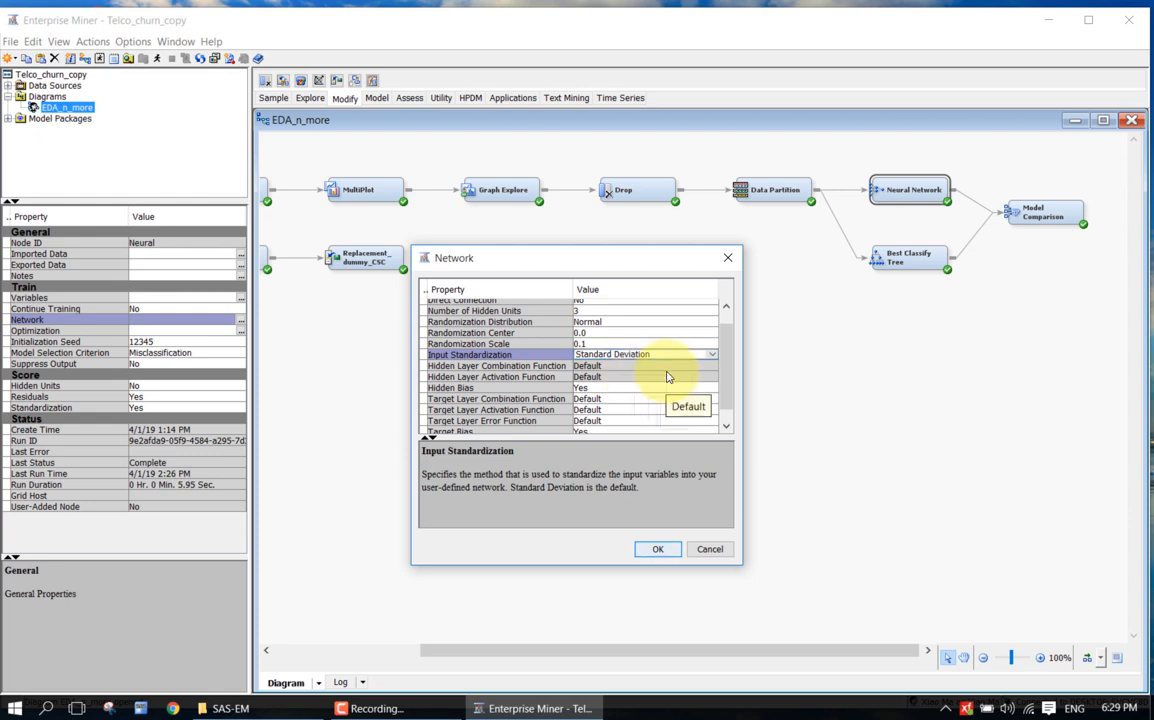
pyautogui.click(650, 550)
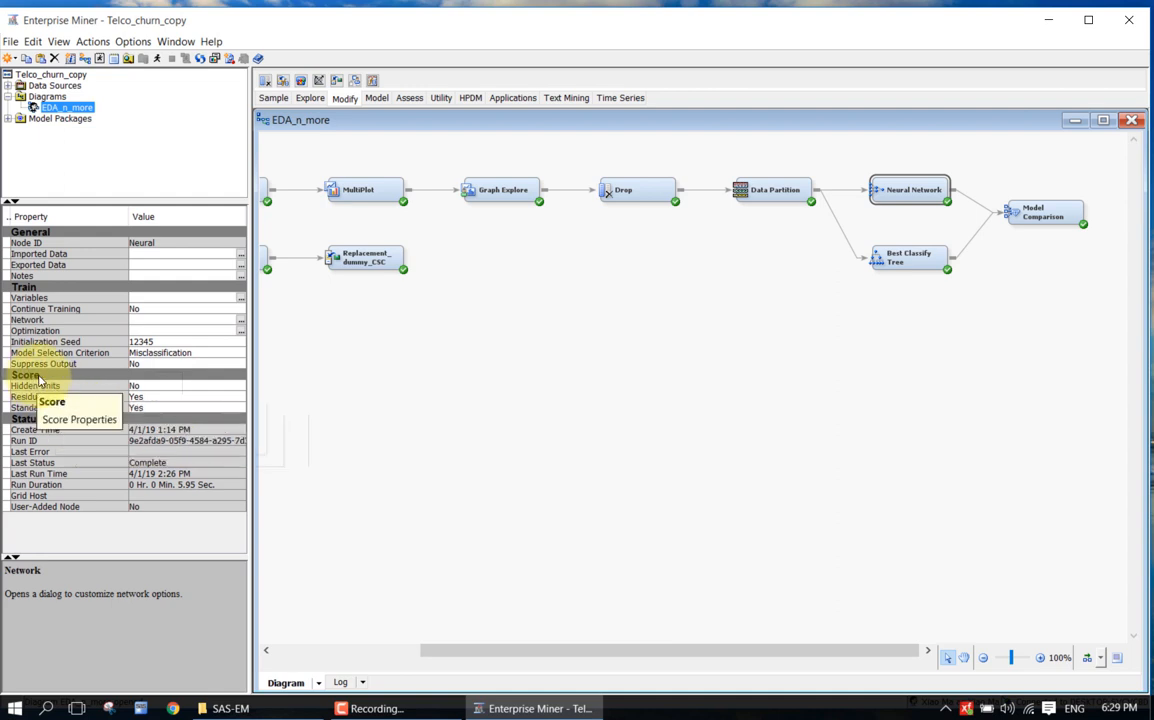
# Keep the Standardization property in the Neural Network node's Score settings at Yes
pyautogui.click(140, 409)
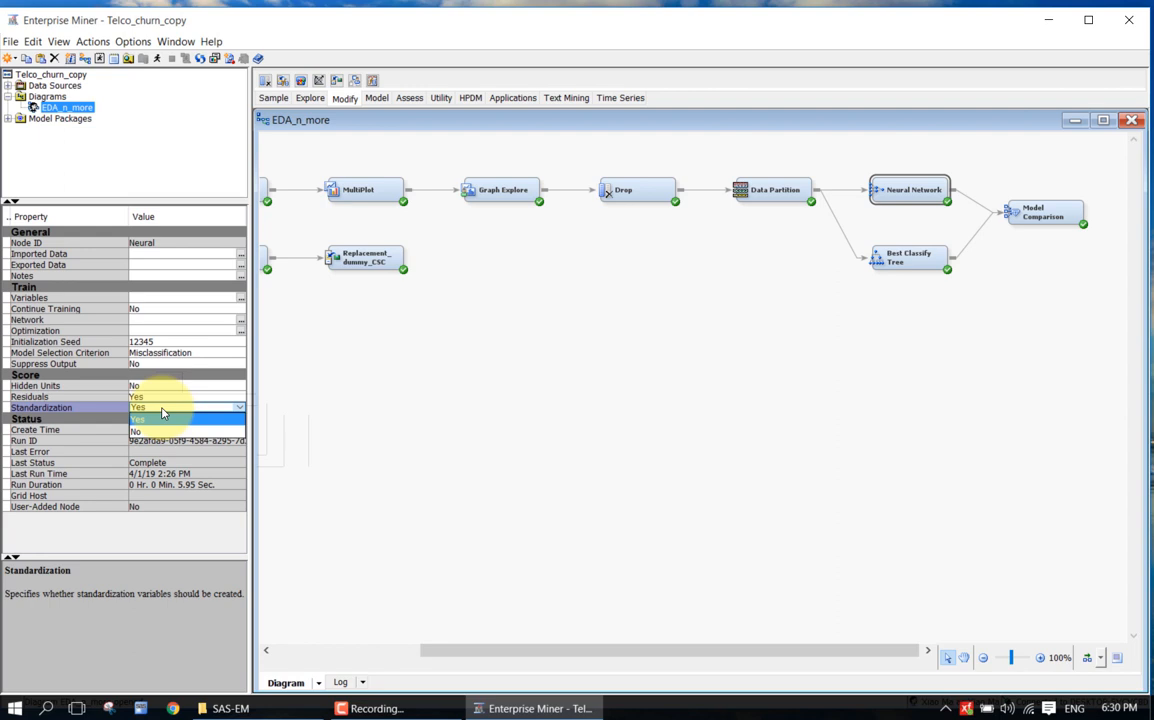
pyautogui.click(162, 410)
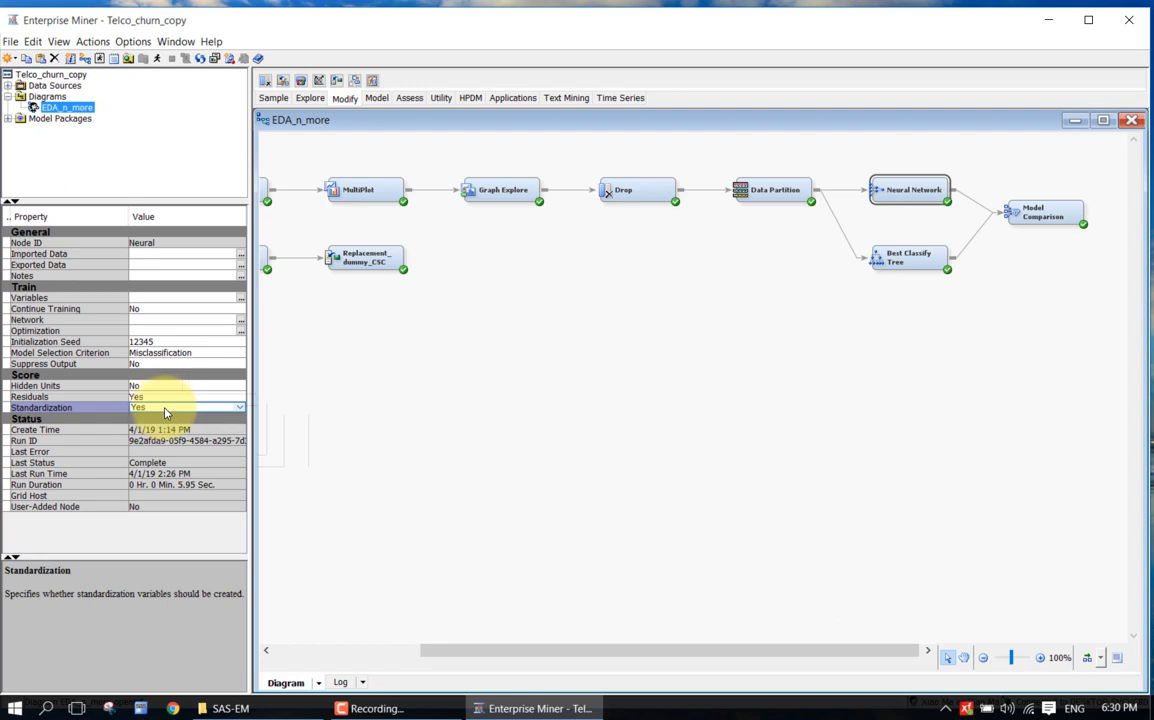
pyautogui.click(176, 412)
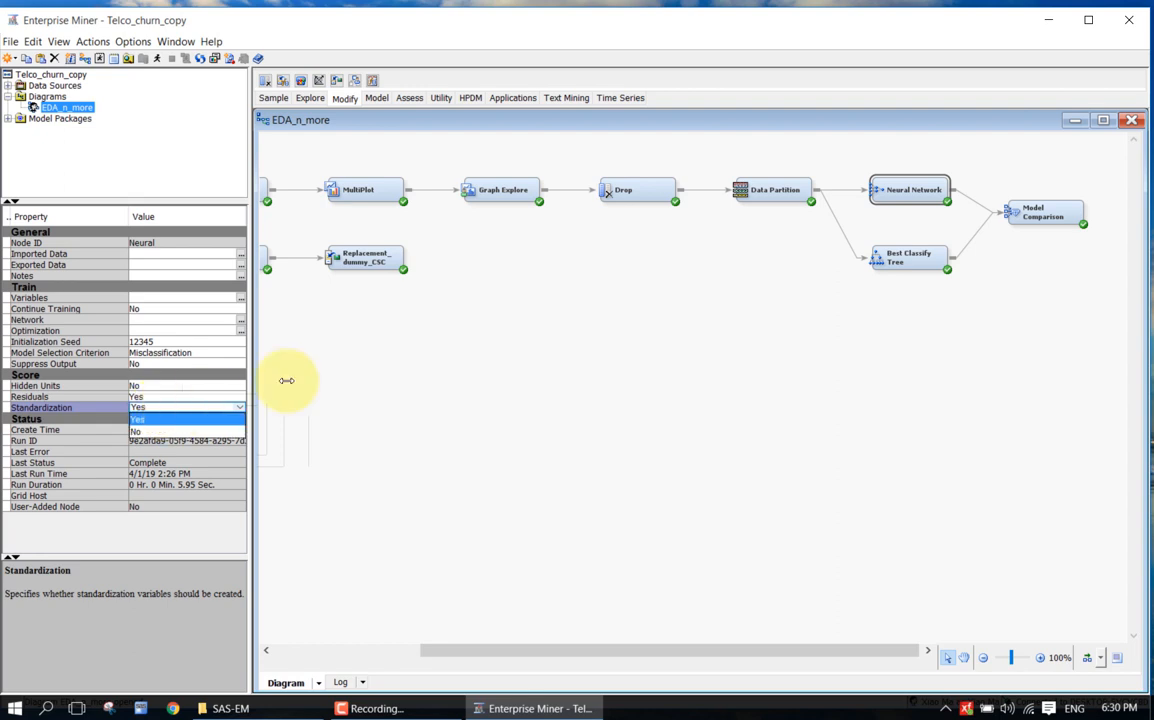
pyautogui.click(749, 284)
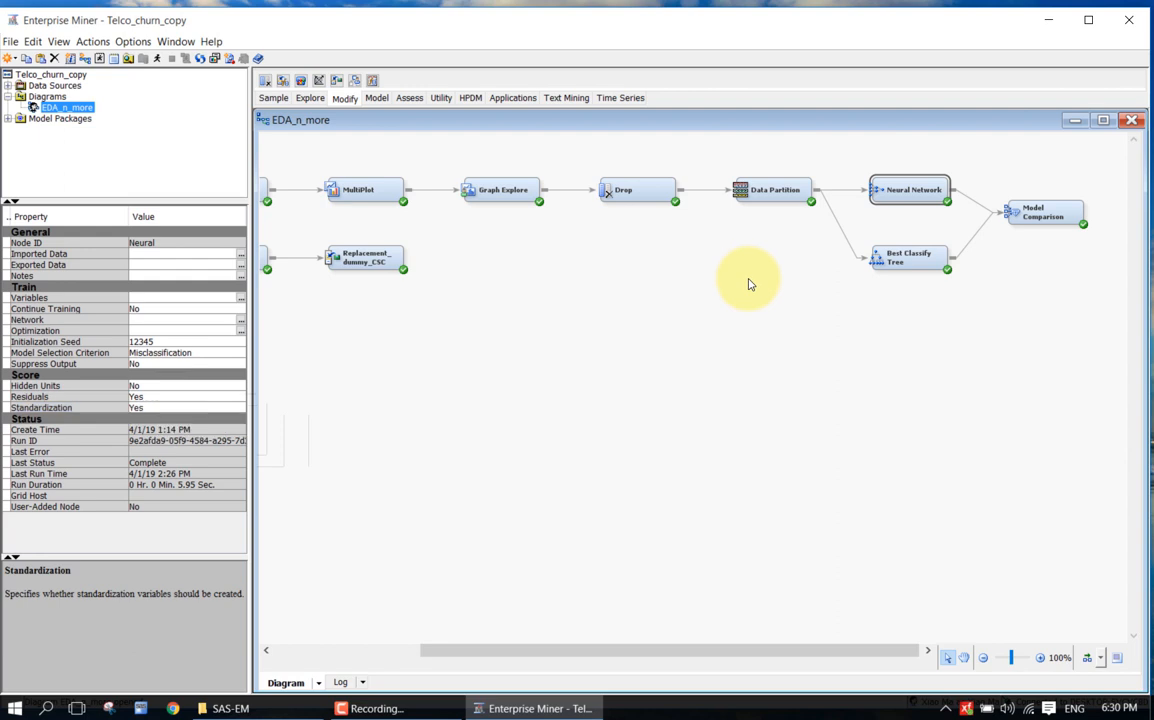
# Examine the parameter estimates in the Output listing of the Neural Network node's results, and close the results
pyautogui.rightClick(913, 190)
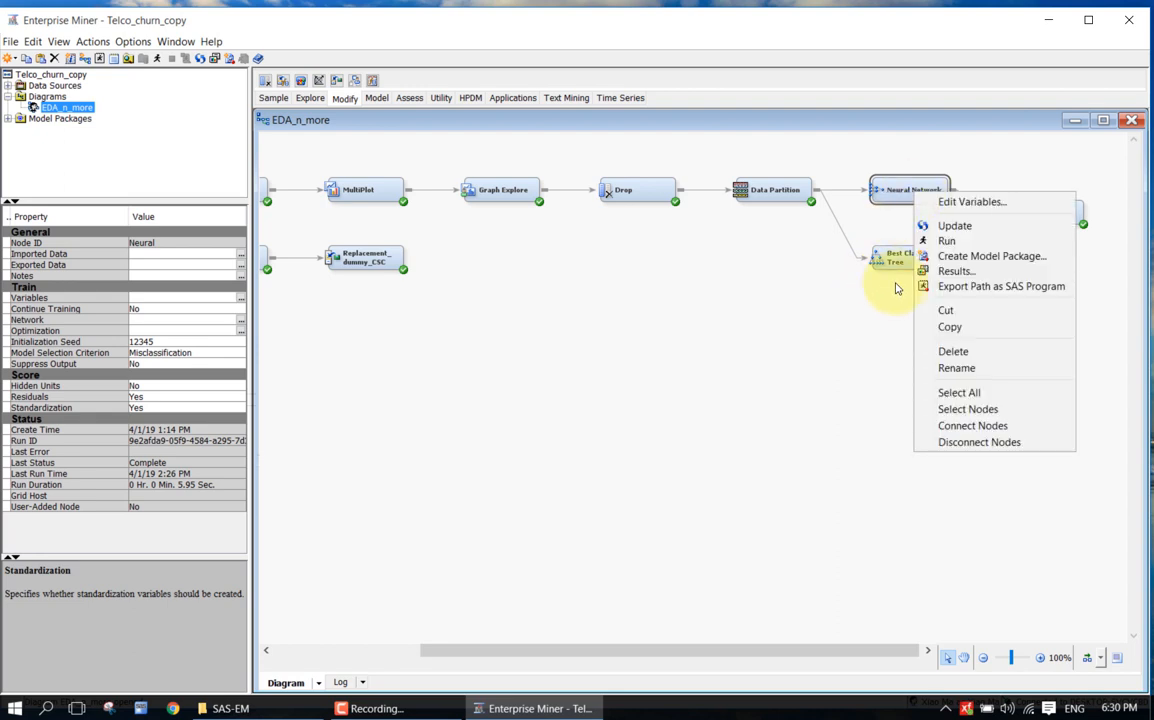
pyautogui.click(926, 272)
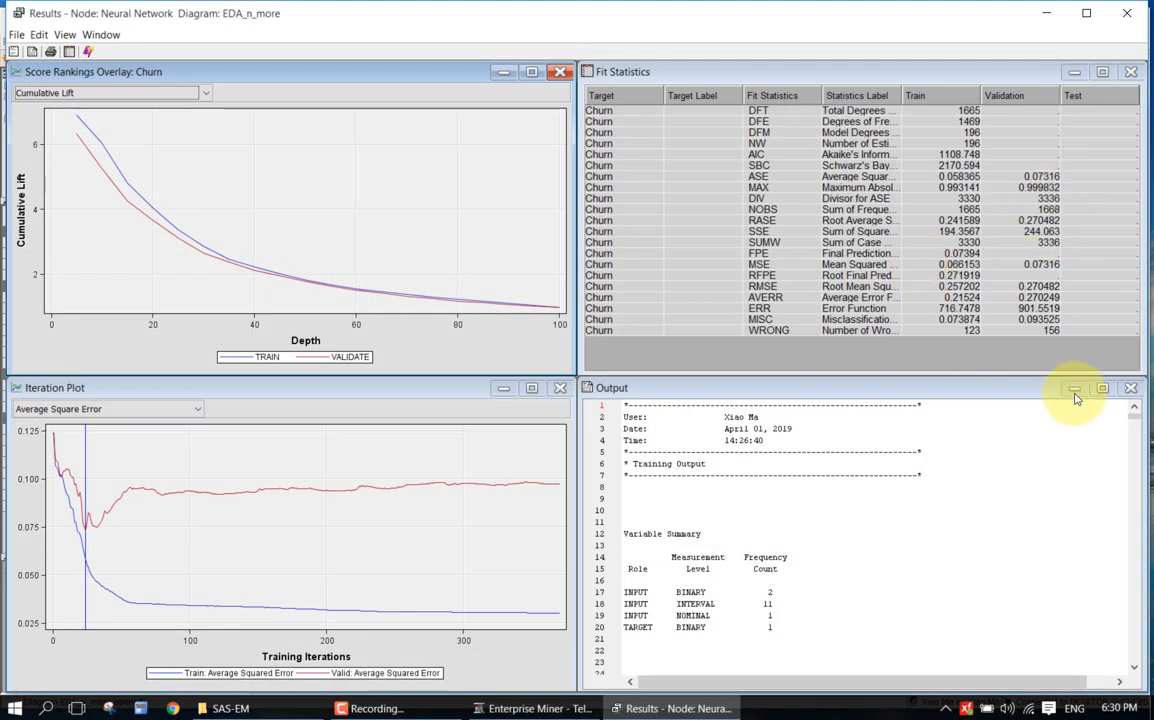
pyautogui.click(1104, 393)
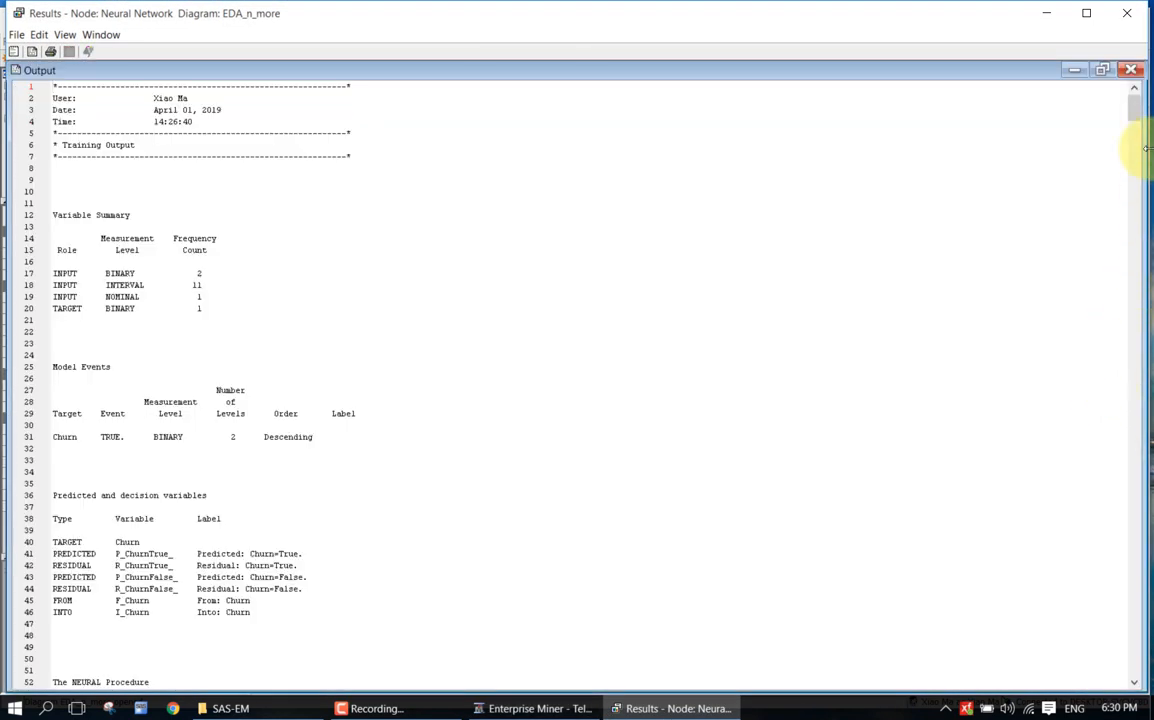
pyautogui.moveTo(1138, 117); pyautogui.dragTo(1131, 140)
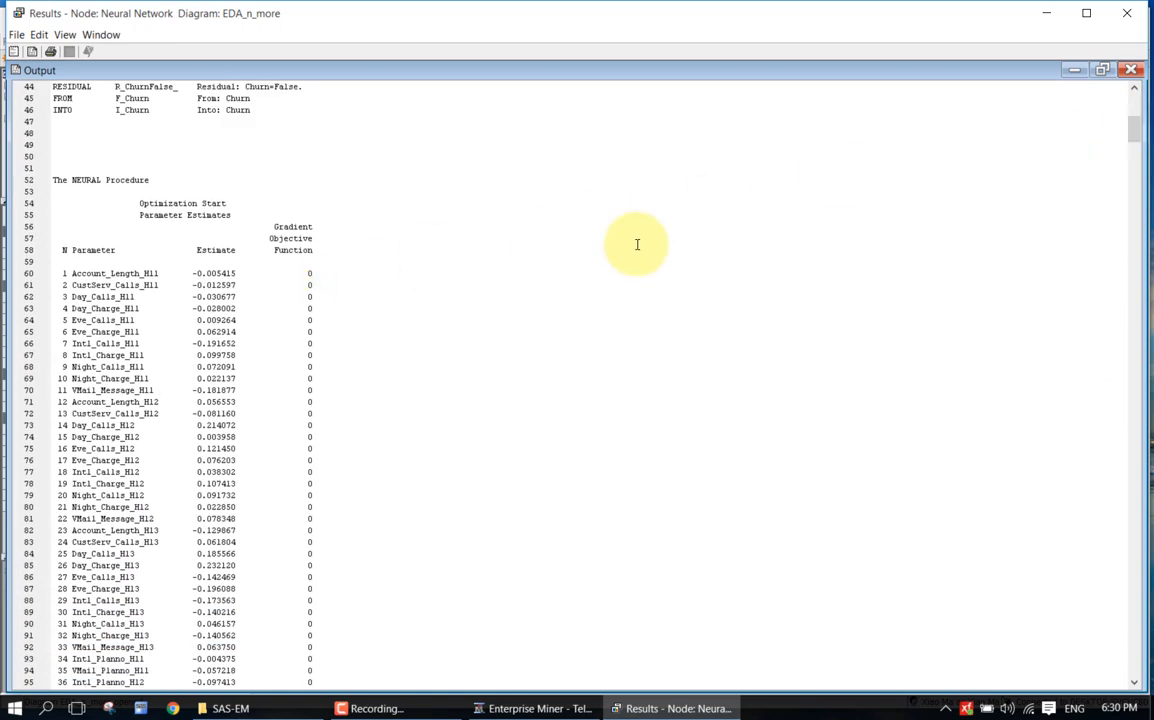
pyautogui.moveTo(1133, 134); pyautogui.dragTo(1092, 468)
pyautogui.scroll(-5, 105, 347)
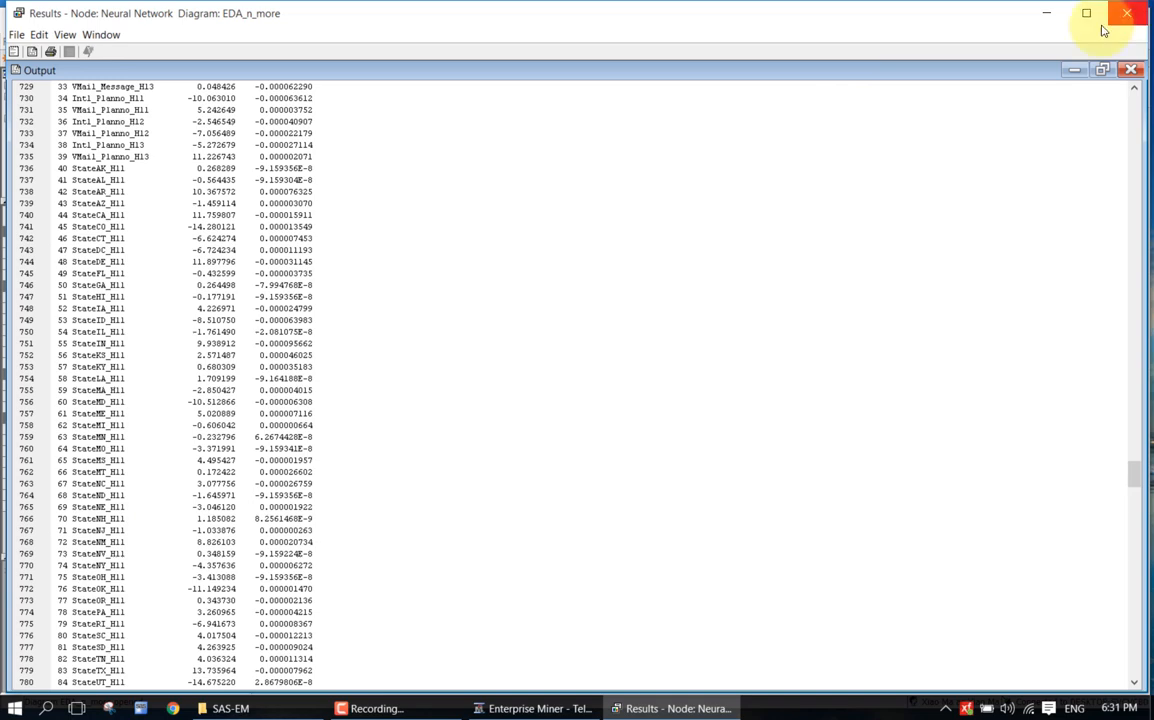
pyautogui.click(1129, 14)
pyautogui.click(795, 370)
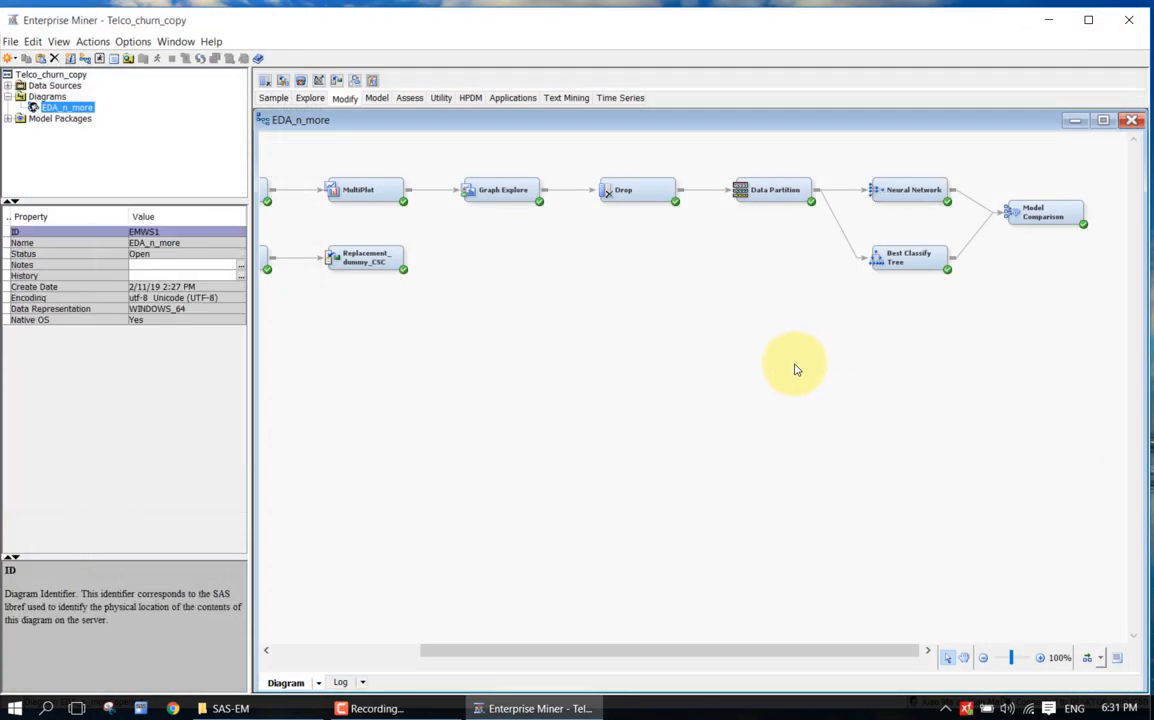
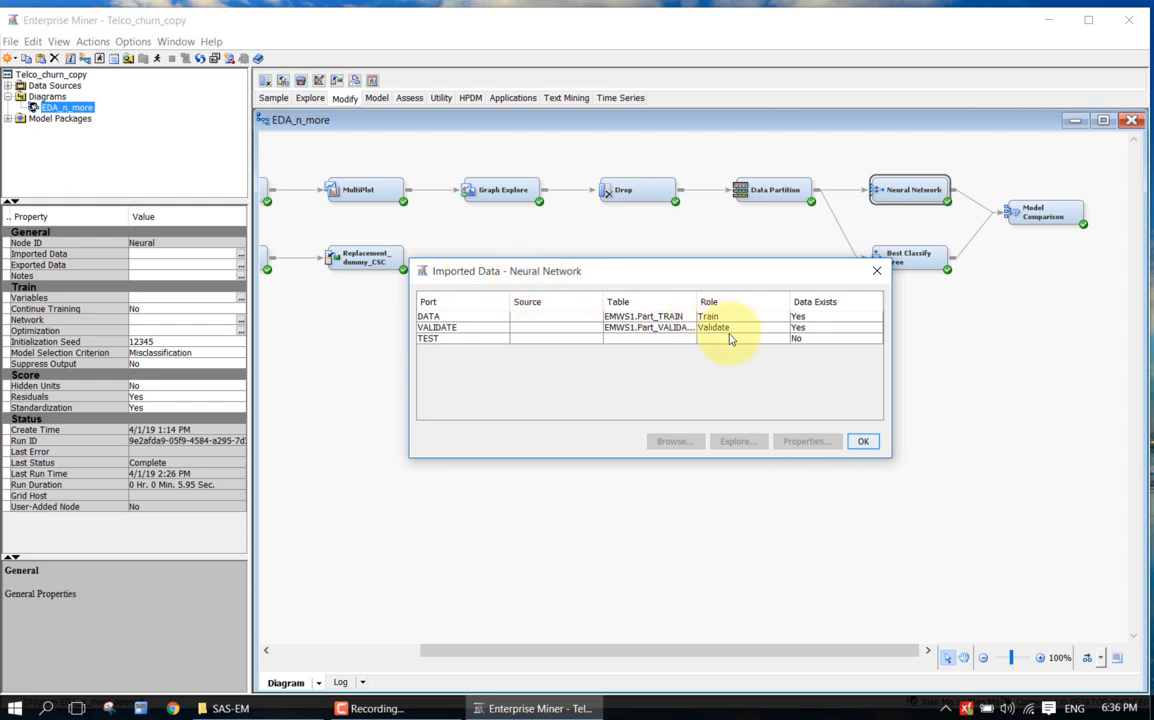
# List the variables of the imported training table EMWS1.Part_TRAIN, with the Name column widened and the rows sorted by role
pyautogui.click(805, 316)
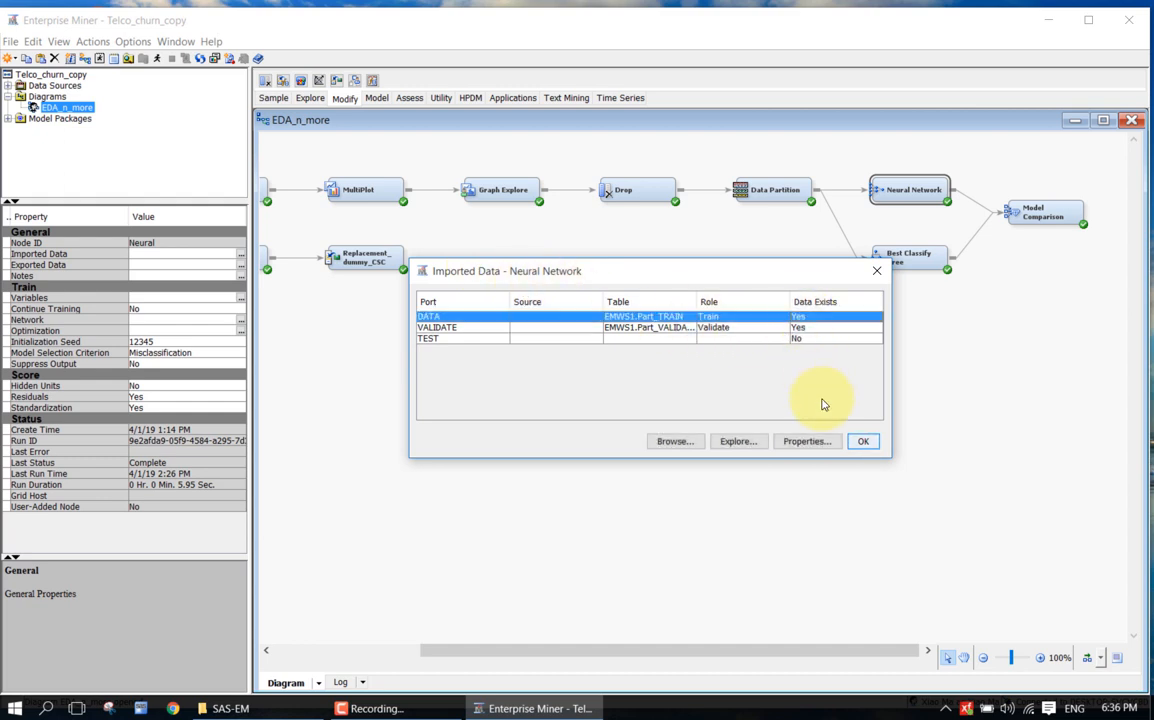
pyautogui.click(803, 443)
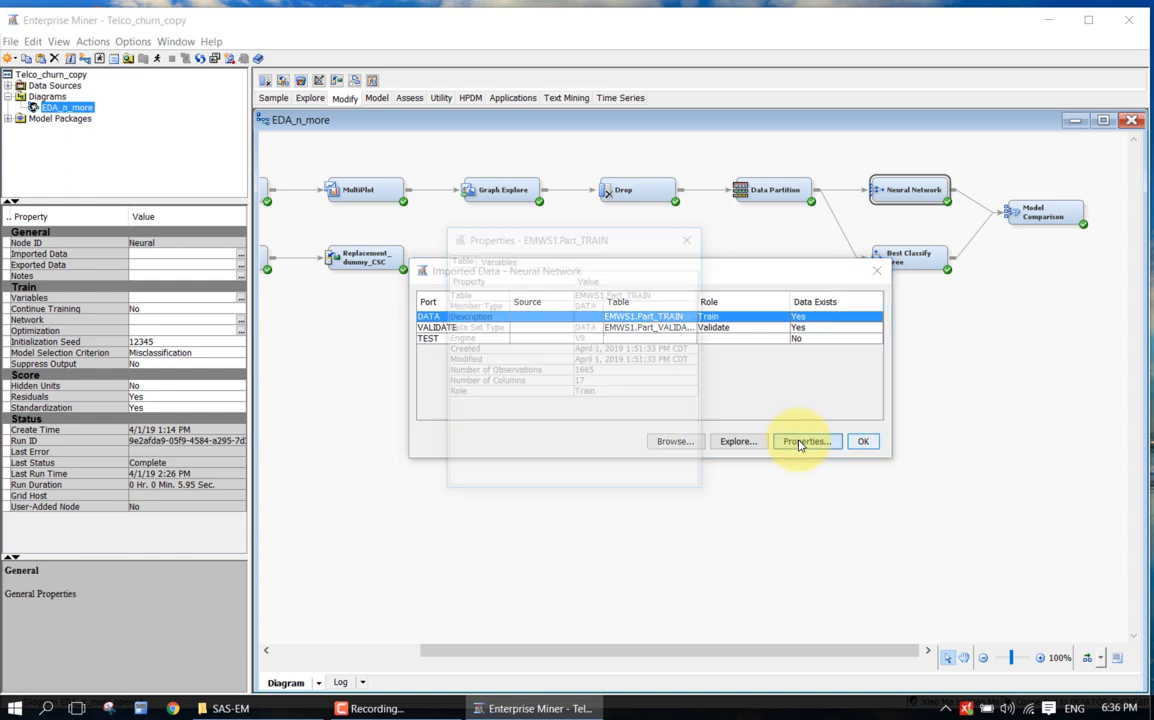
pyautogui.doubleClick(631, 227)
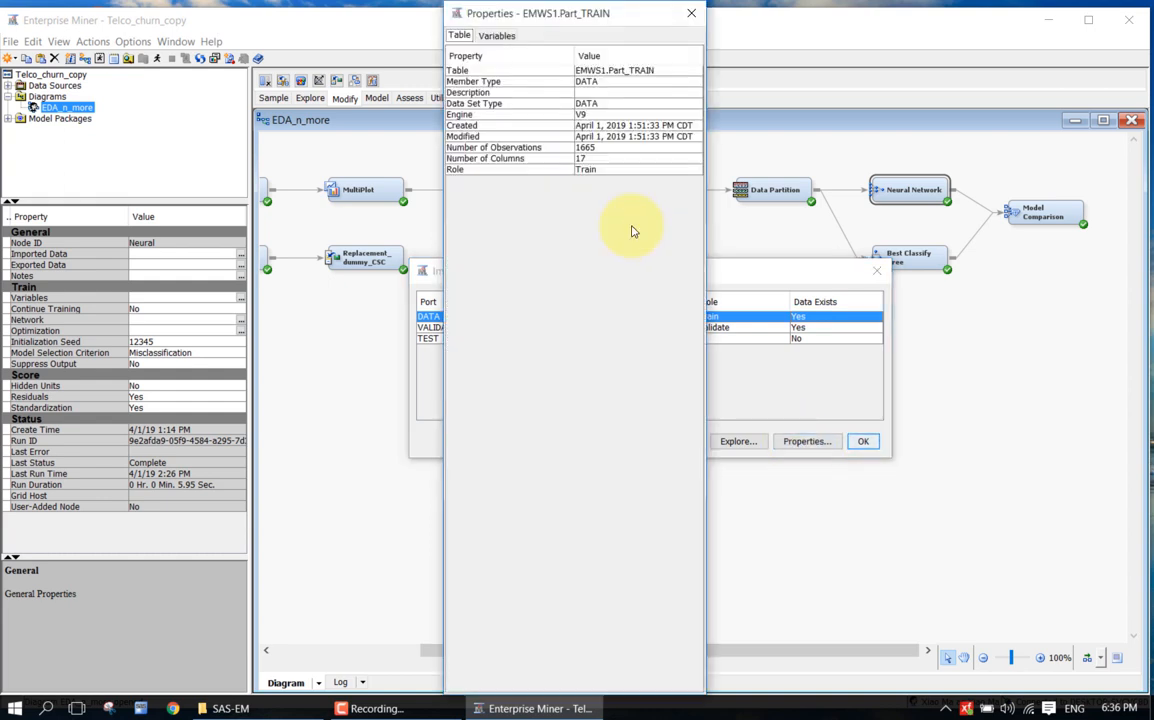
pyautogui.click(497, 36)
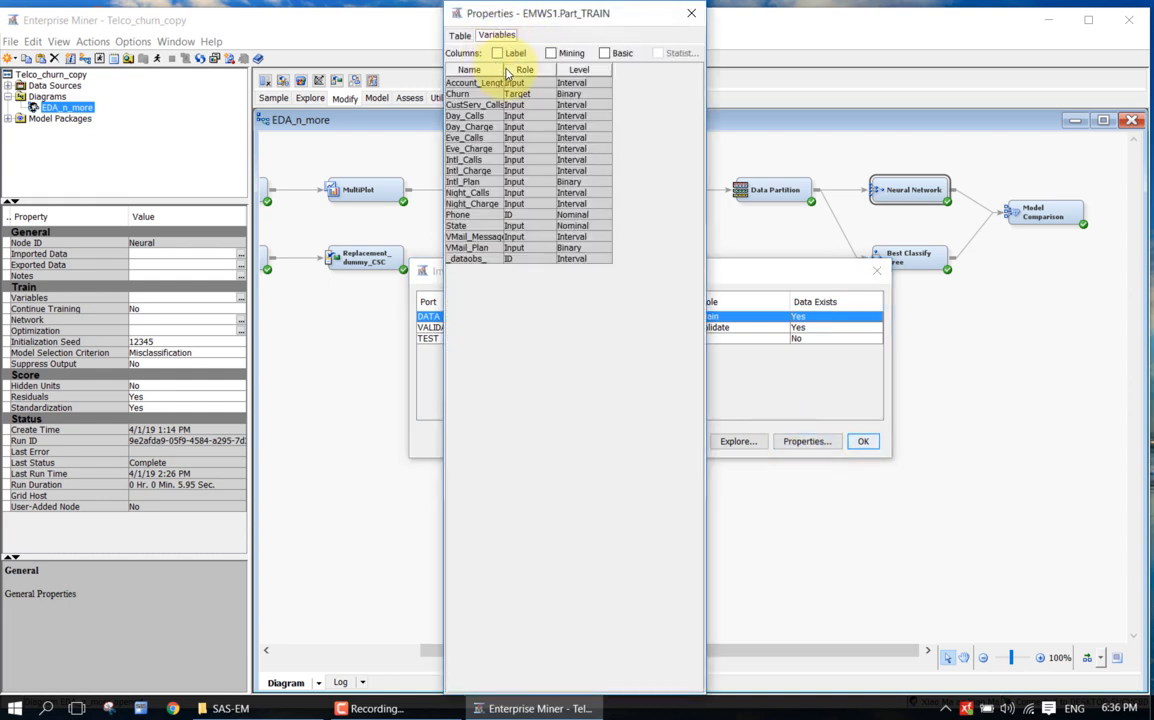
pyautogui.moveTo(504, 70); pyautogui.dragTo(529, 70)
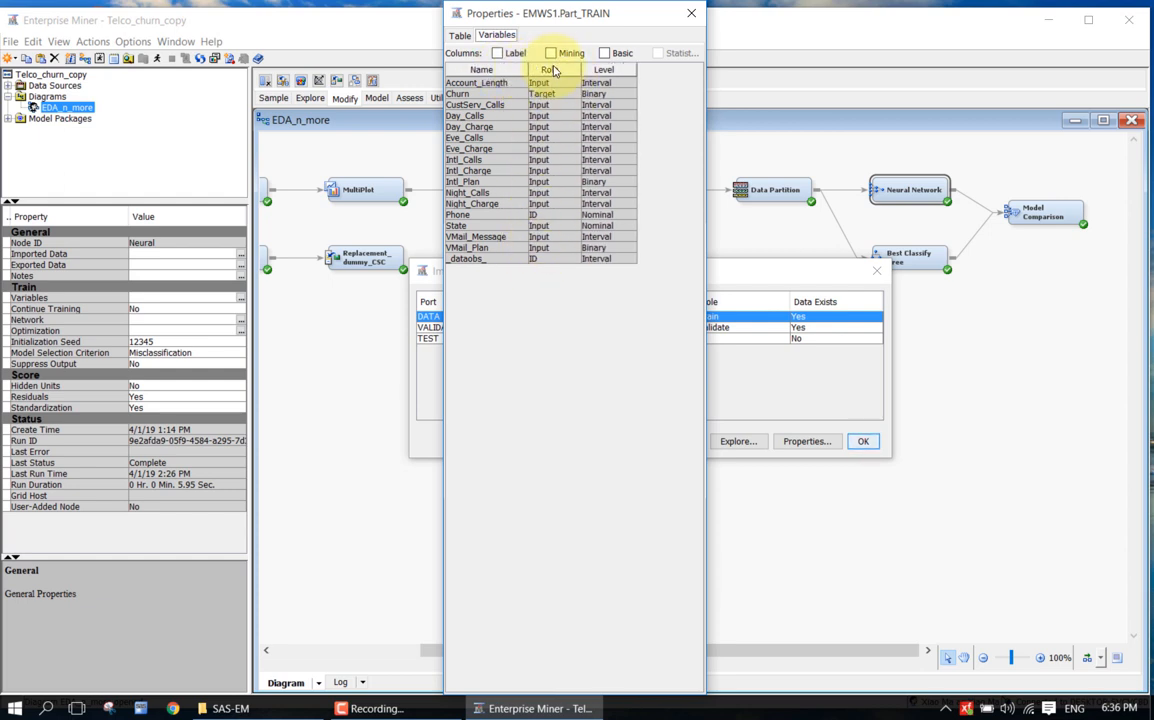
pyautogui.click(549, 70)
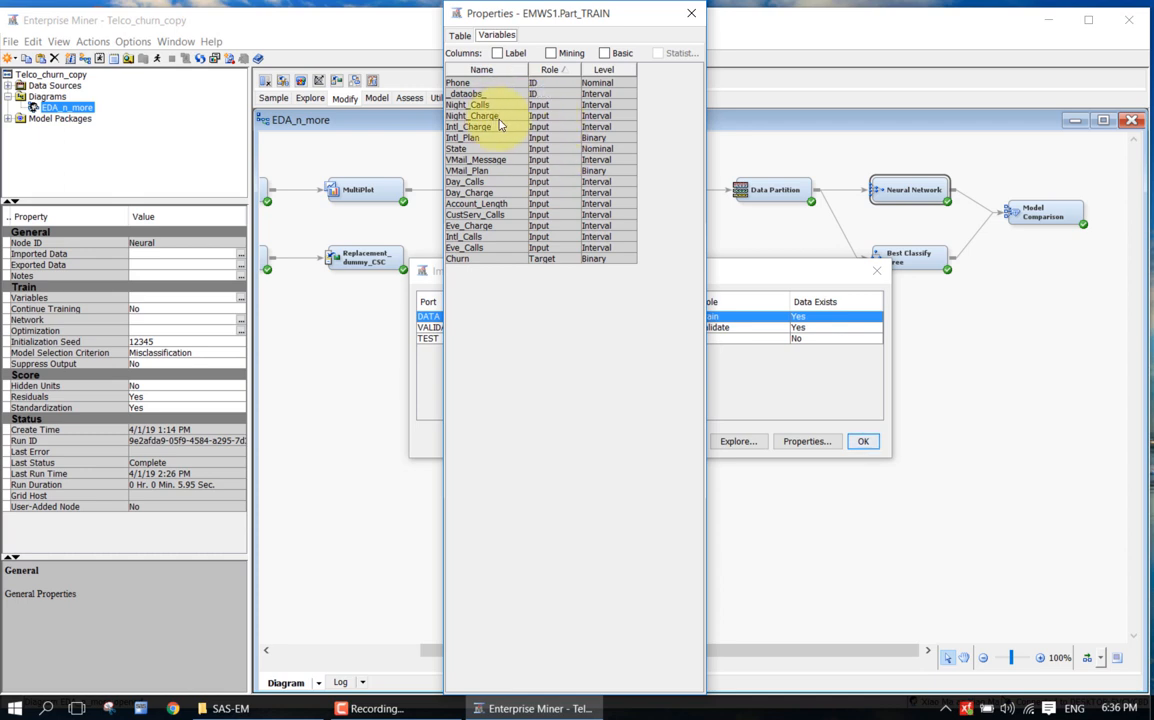
# Go through the variables with the Input role to count them by measurement level, ending at State, and close the table properties
pyautogui.click(550, 104)
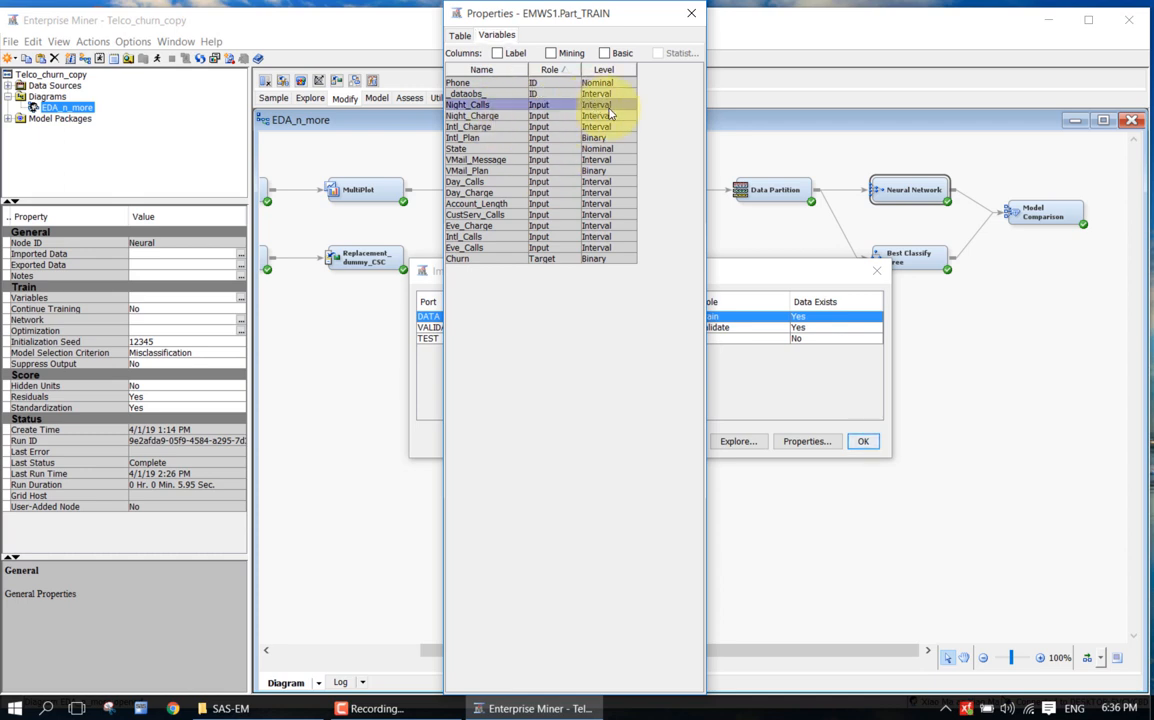
pyautogui.press('Down')
pyautogui.press('Down')
pyautogui.press('Down')
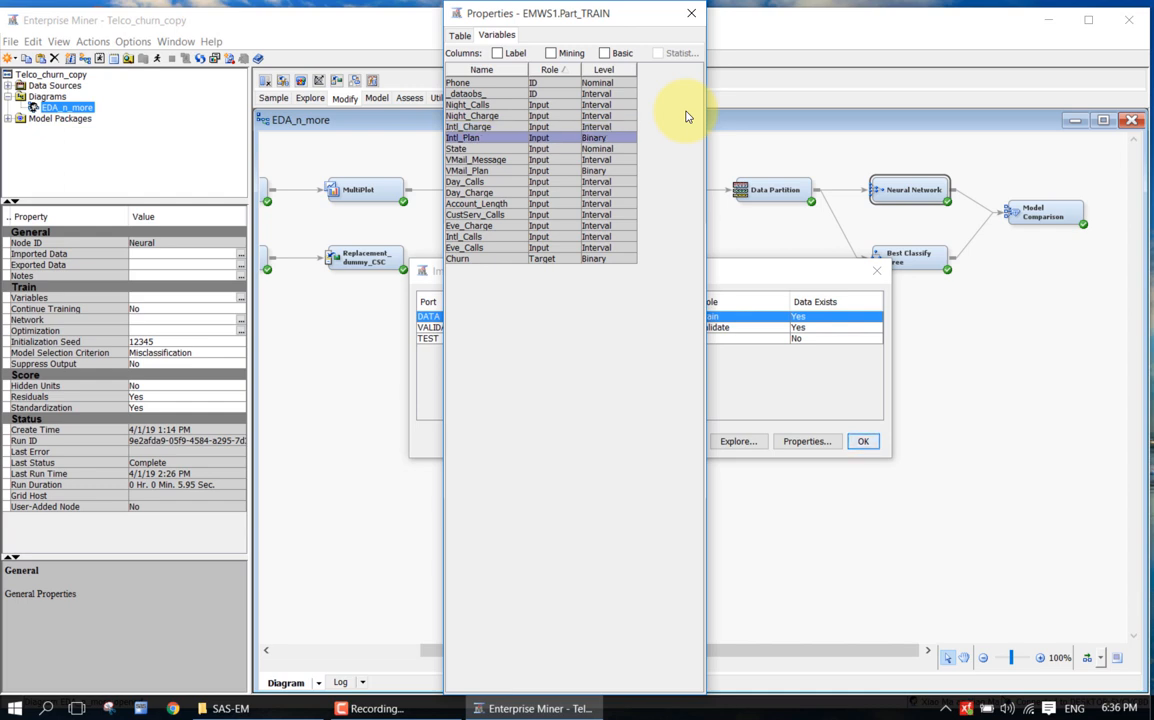
pyautogui.press('Down')
pyautogui.press('Down')
pyautogui.press('Down')
pyautogui.press('Down')
pyautogui.press('Down')
pyautogui.press('Down')
pyautogui.press('Down')
pyautogui.press('Down')
pyautogui.press('Down')
pyautogui.press('Down')
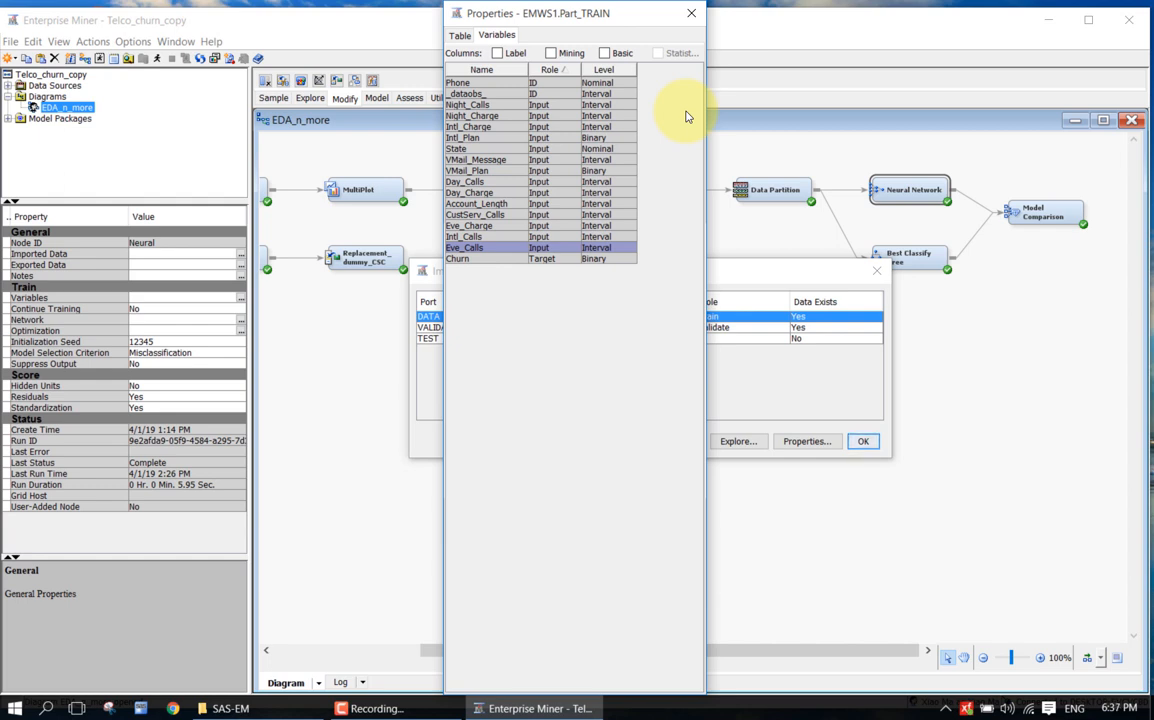
pyautogui.press('Up')
pyautogui.press('Up')
pyautogui.press('Up')
pyautogui.press('Up')
pyautogui.press('Up')
pyautogui.press('Up')
pyautogui.press('Up')
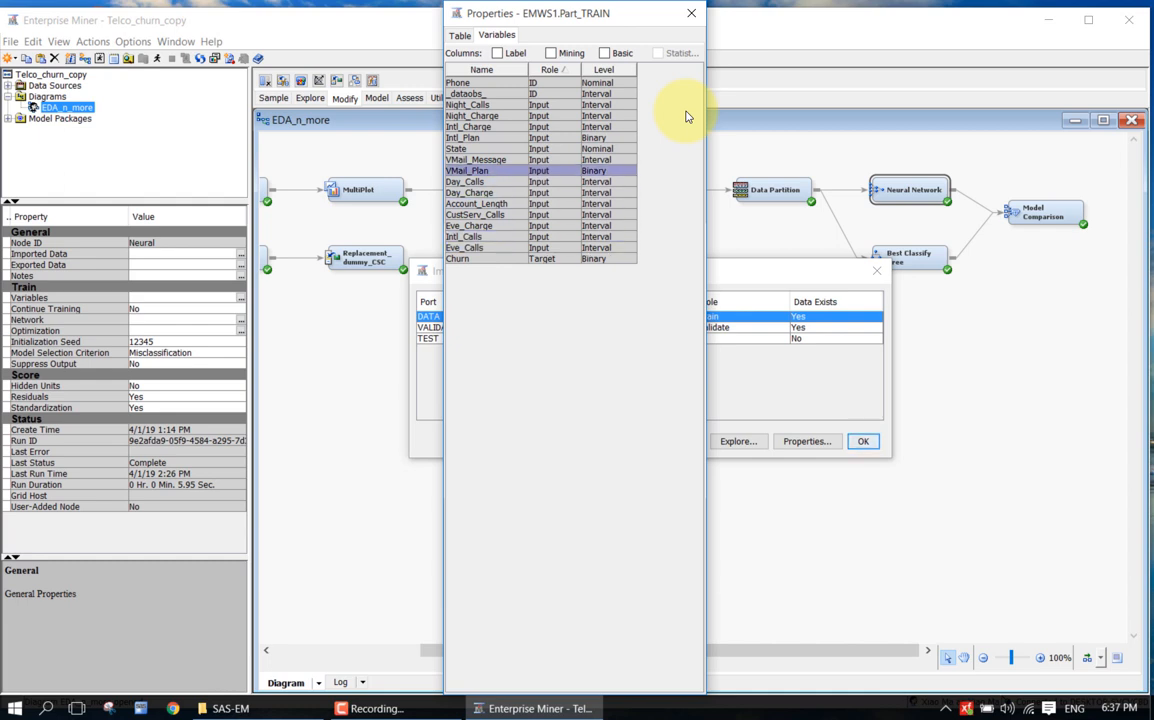
pyautogui.press('Up')
pyautogui.press('Up')
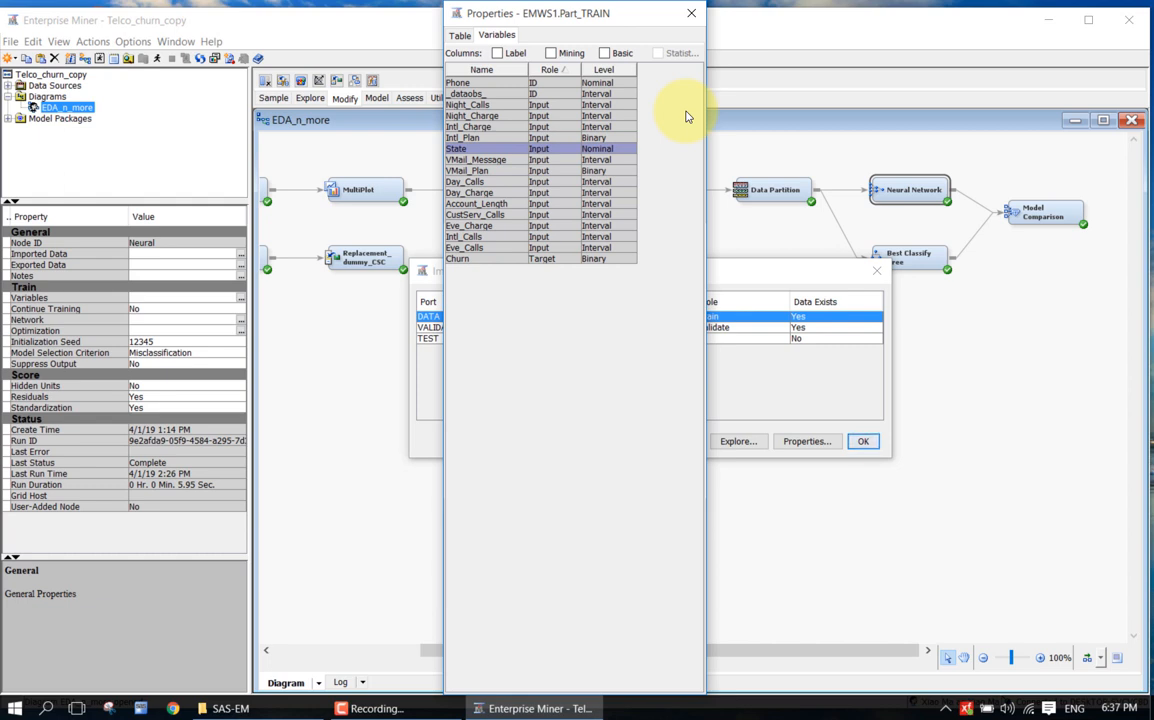
pyautogui.click(690, 14)
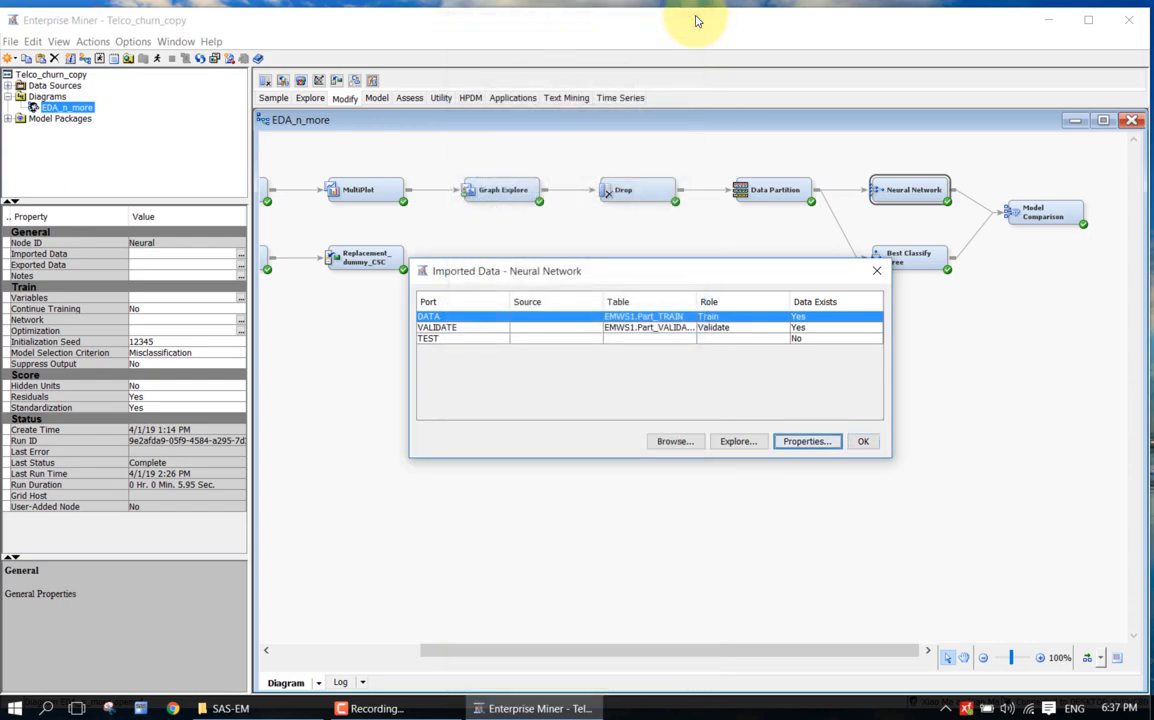
# Review the slide's two methods for determining the input layer size on Desktop 1, and return to Enterprise Miner on Desktop 2
pyautogui.press('super+Tab')
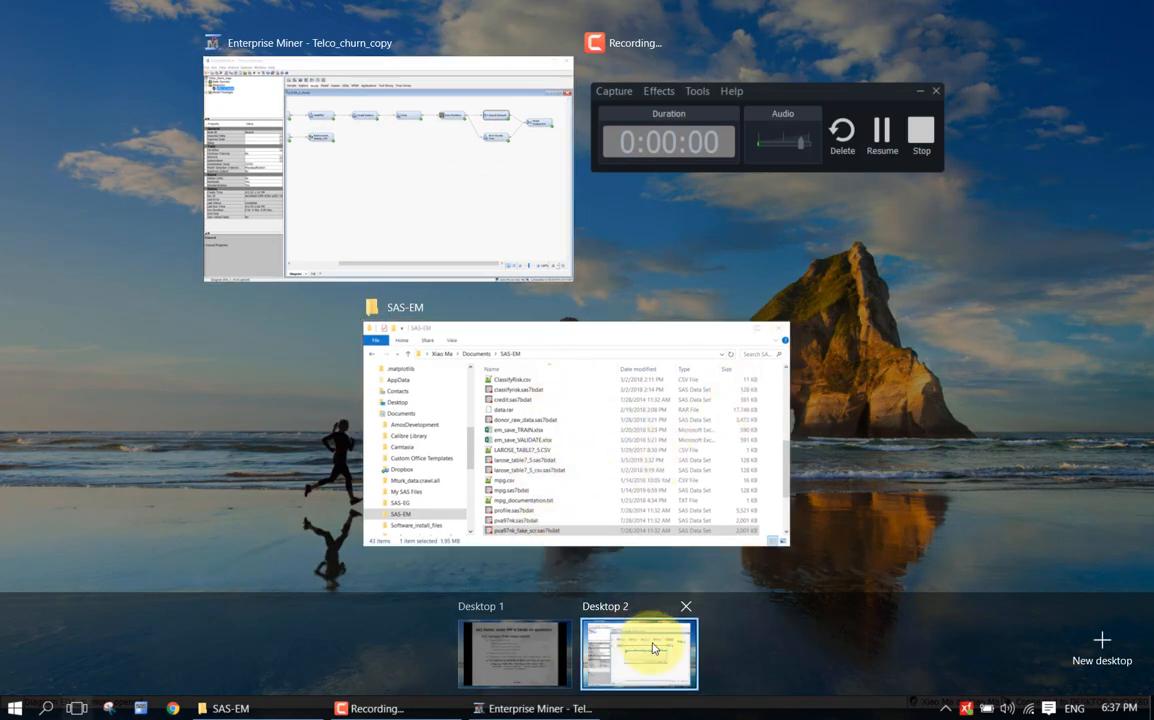
pyautogui.click(518, 655)
pyautogui.click(518, 655)
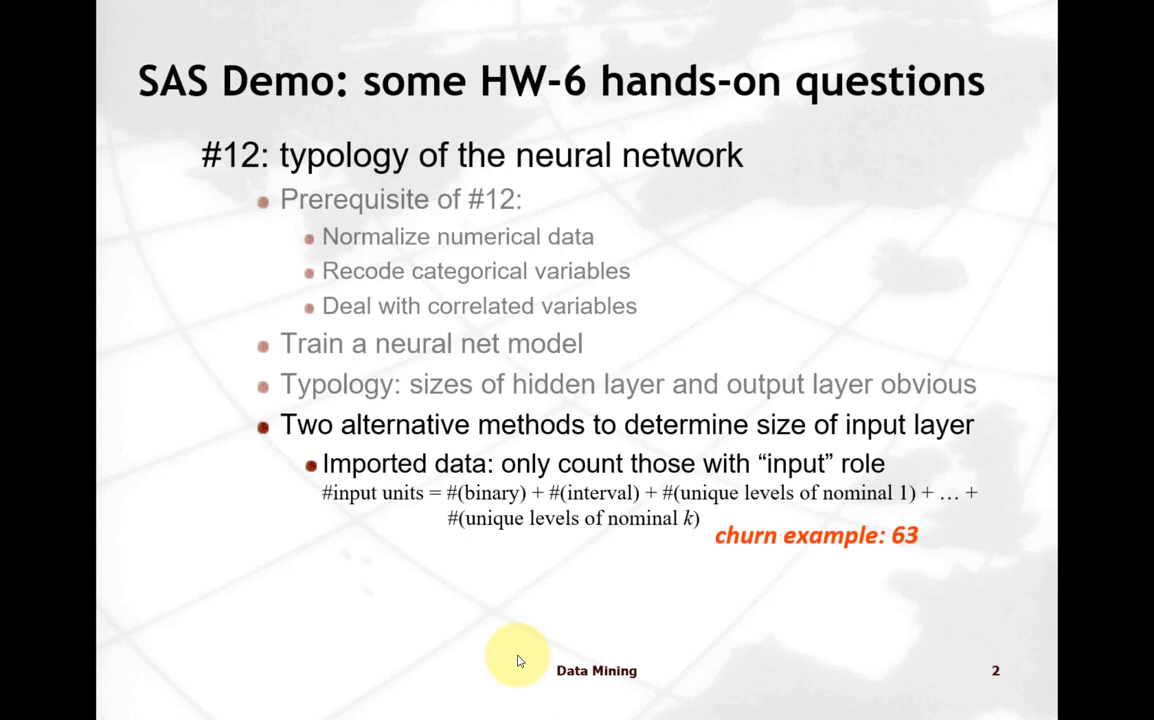
pyautogui.click(518, 660)
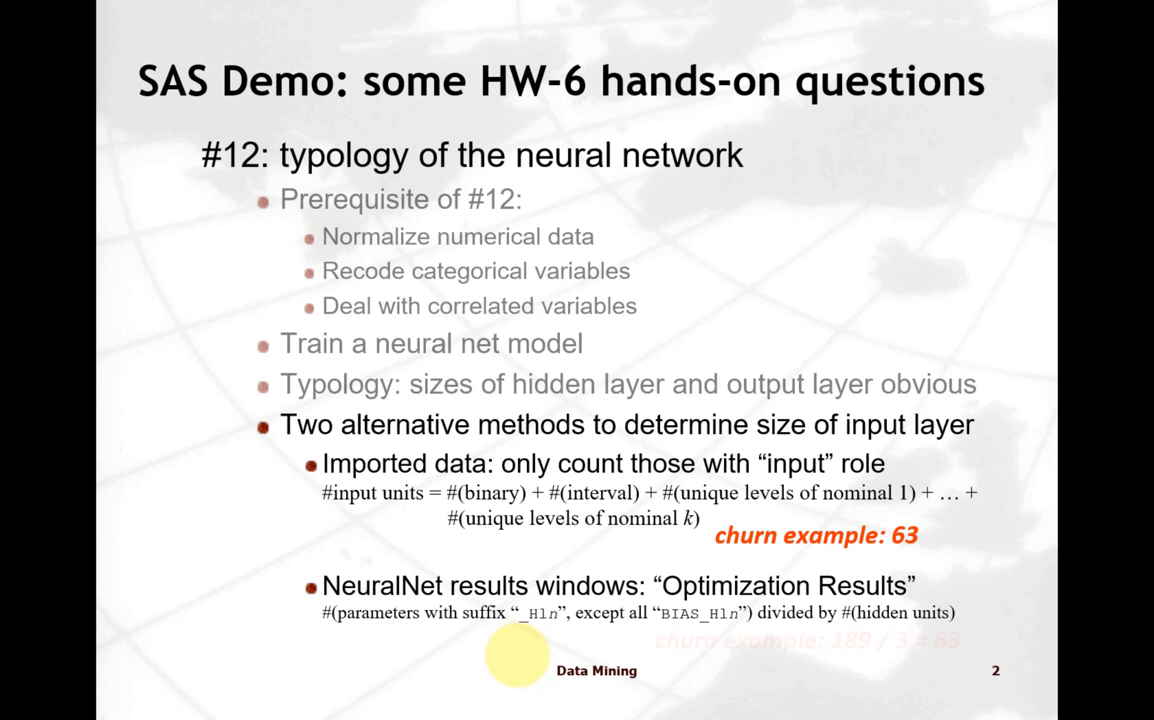
pyautogui.click(517, 657)
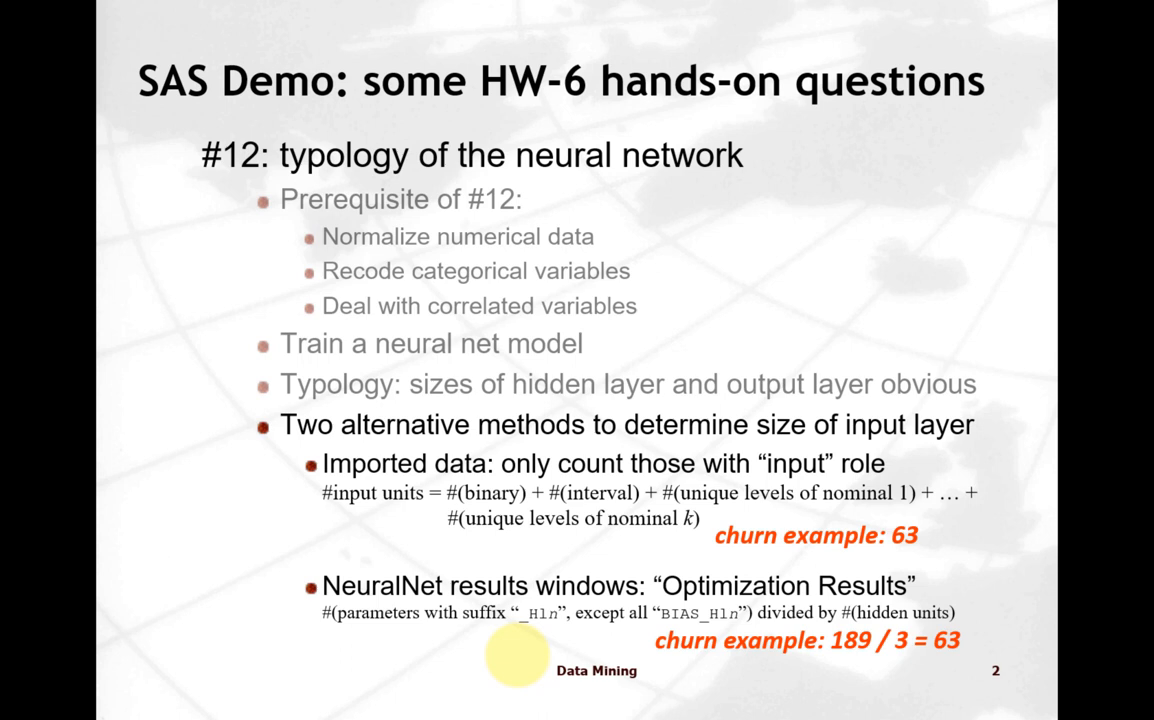
pyautogui.press('Left')
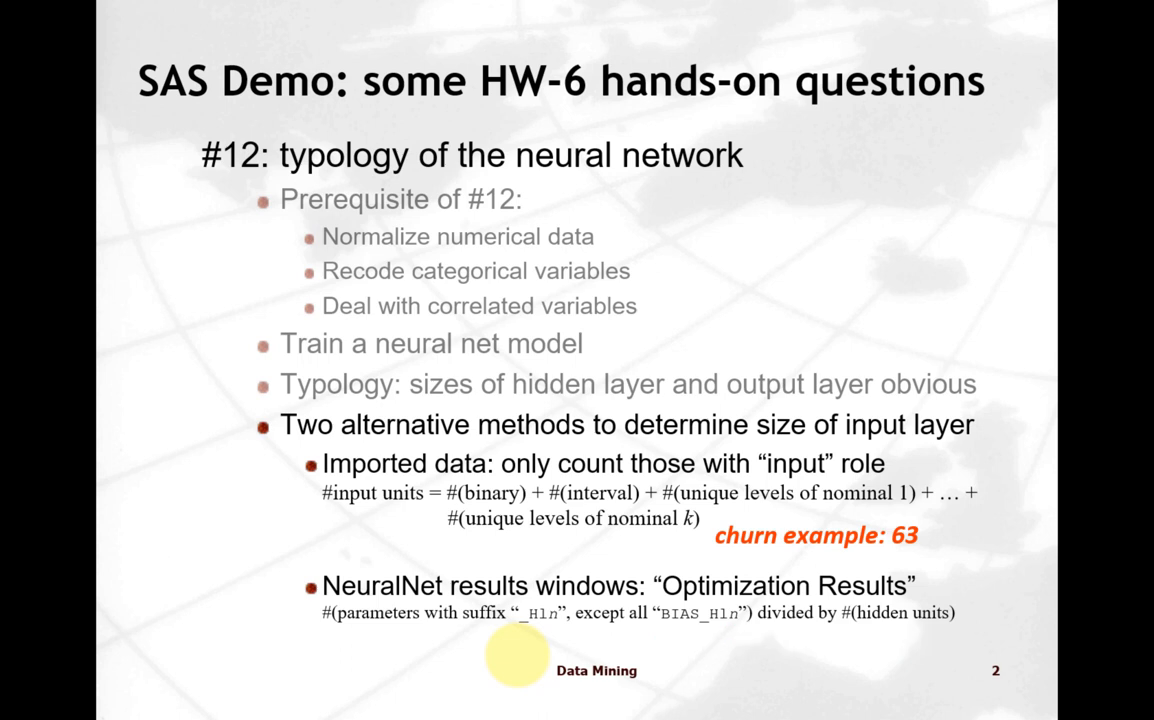
pyautogui.press('super+Tab')
pyautogui.click(615, 662)
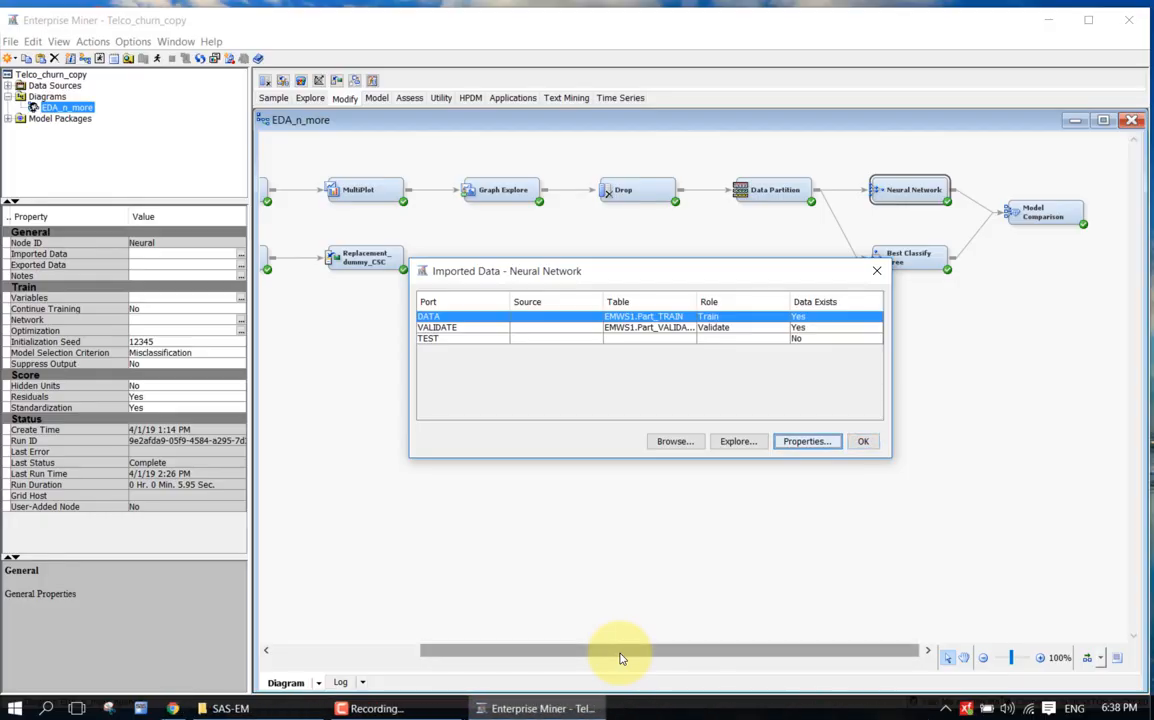
# Close the imported data list, open the Neural Network node's results, and find the Optimization Start parameter estimates in the enlarged Output listing
pyautogui.click(863, 441)
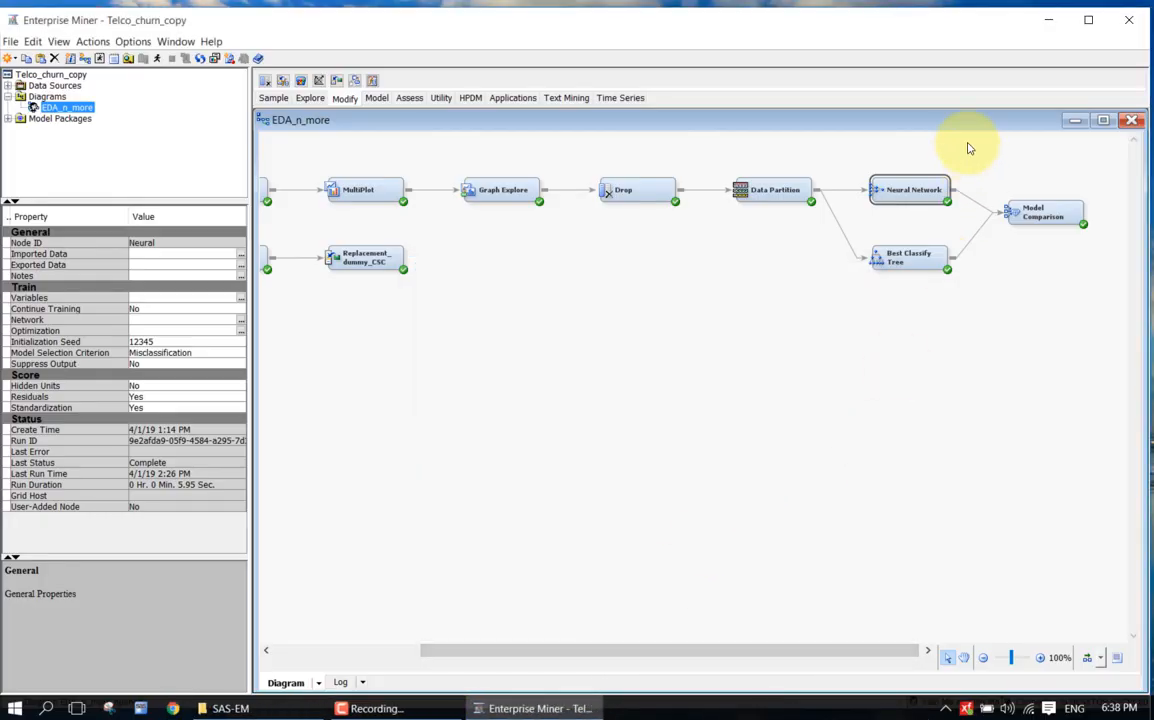
pyautogui.rightClick(906, 192)
pyautogui.click(928, 272)
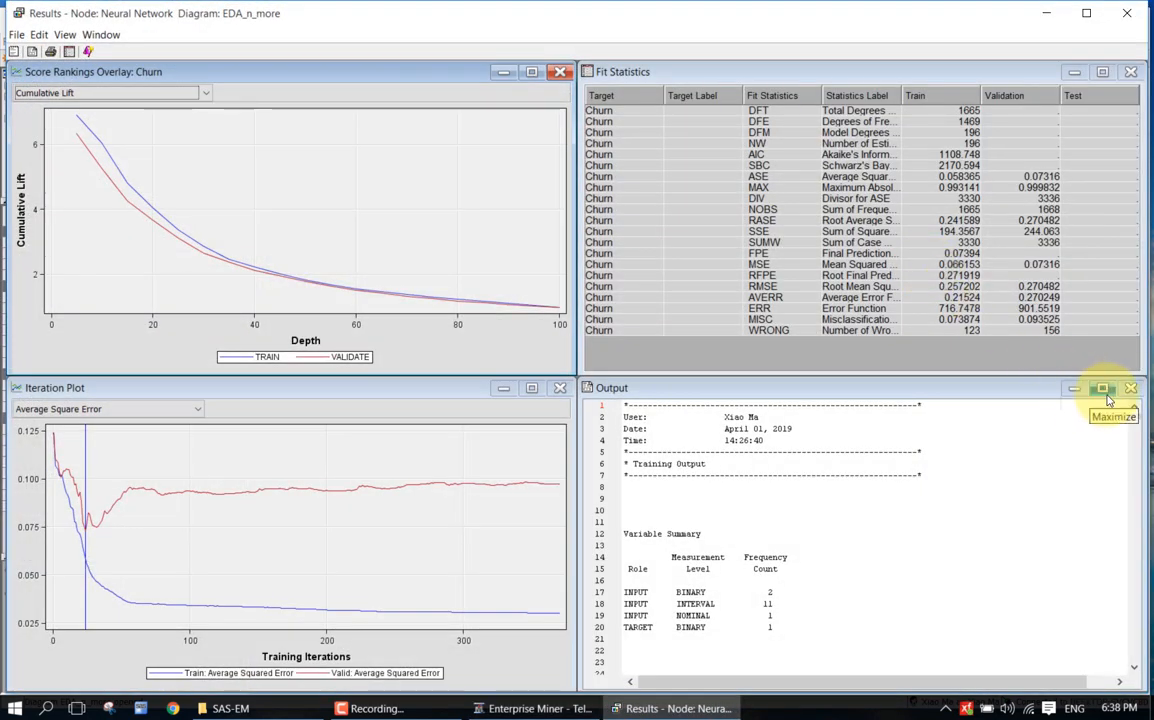
pyautogui.click(1000, 360)
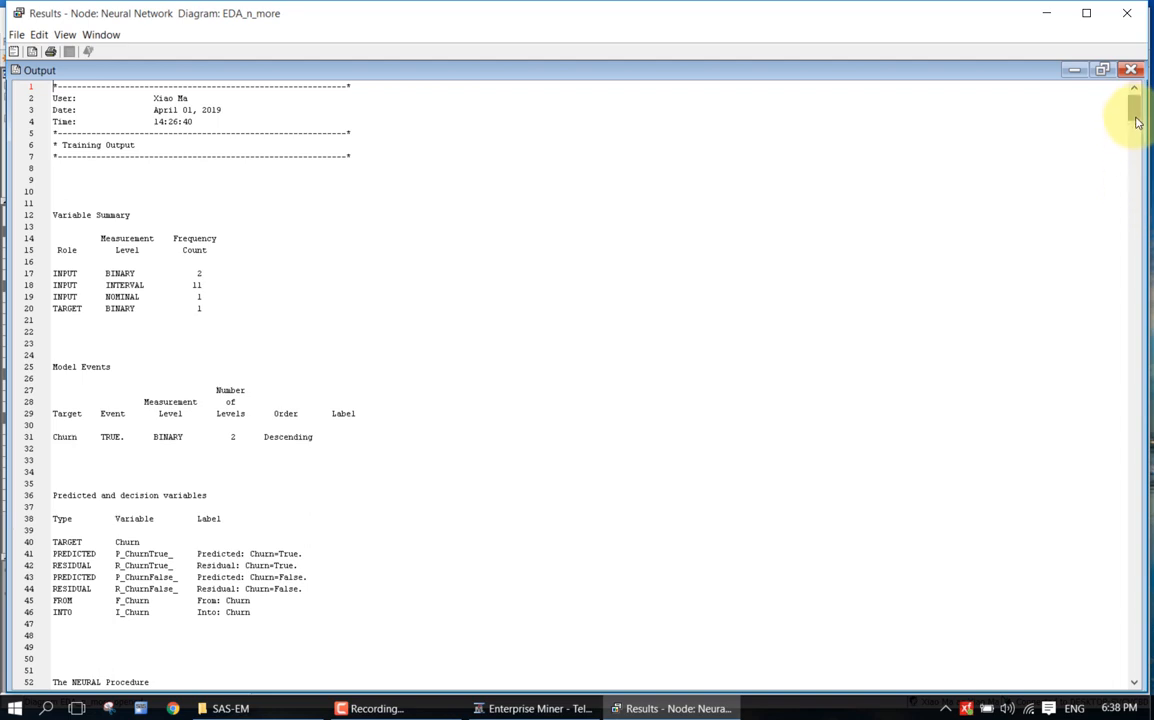
pyautogui.moveTo(1136, 113); pyautogui.dragTo(1133, 135)
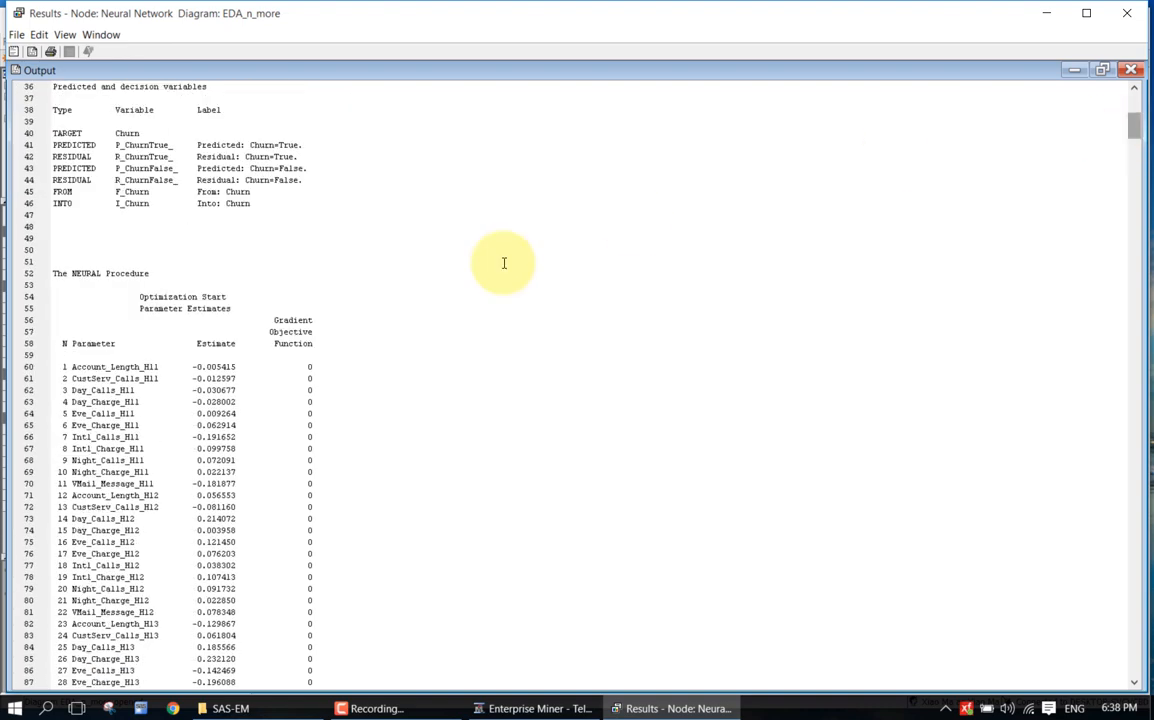
pyautogui.moveTo(163, 297); pyautogui.dragTo(231, 297)
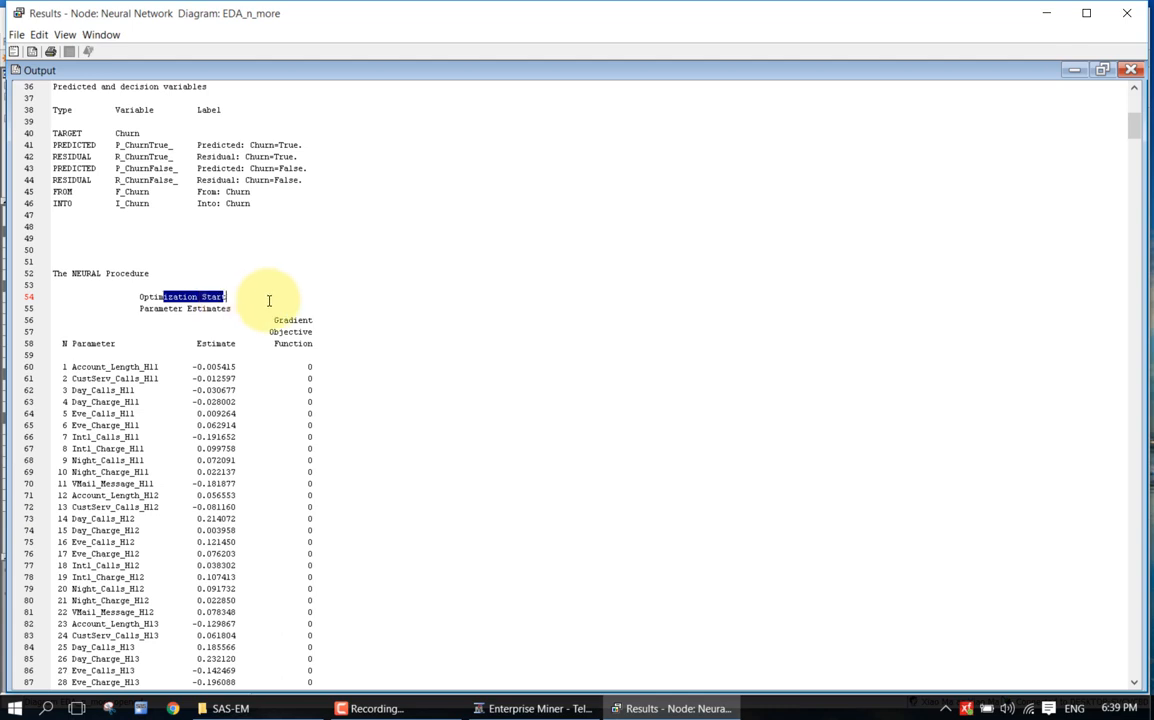
pyautogui.click(268, 300)
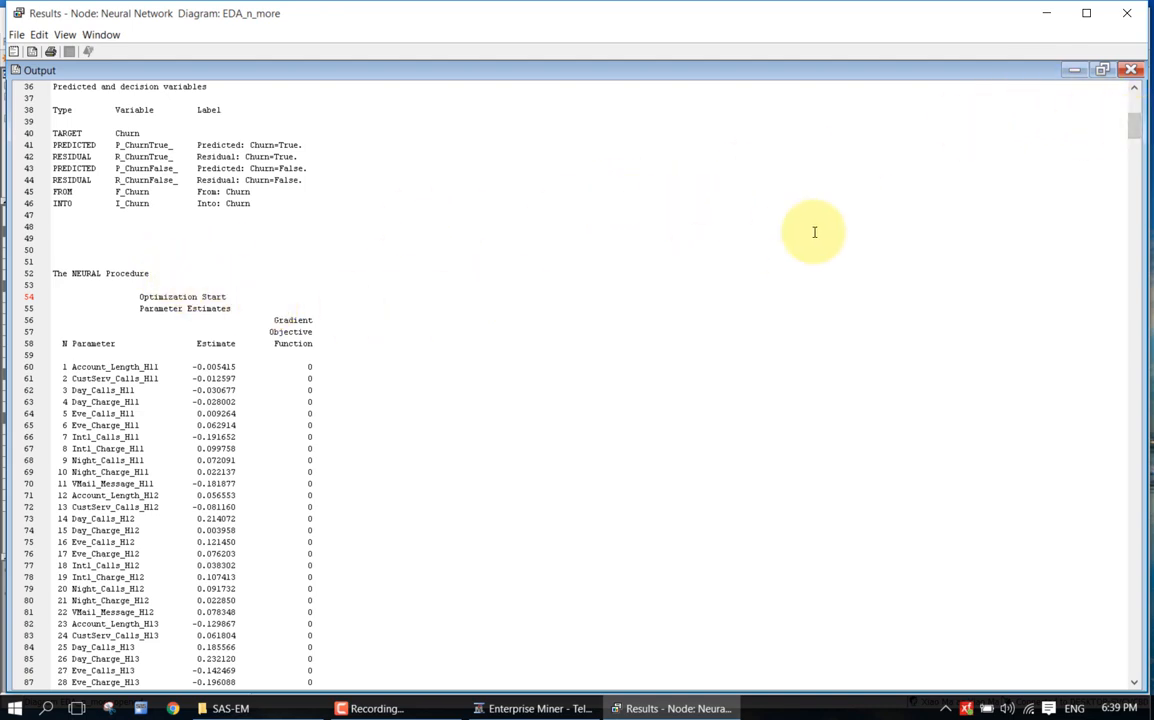
# Go through the Optimization Results parameter estimates in the Output listing, from Account_Length_H11 to the final BIAS_ChurnTrue_ row
pyautogui.moveTo(1136, 121); pyautogui.dragTo(1134, 450)
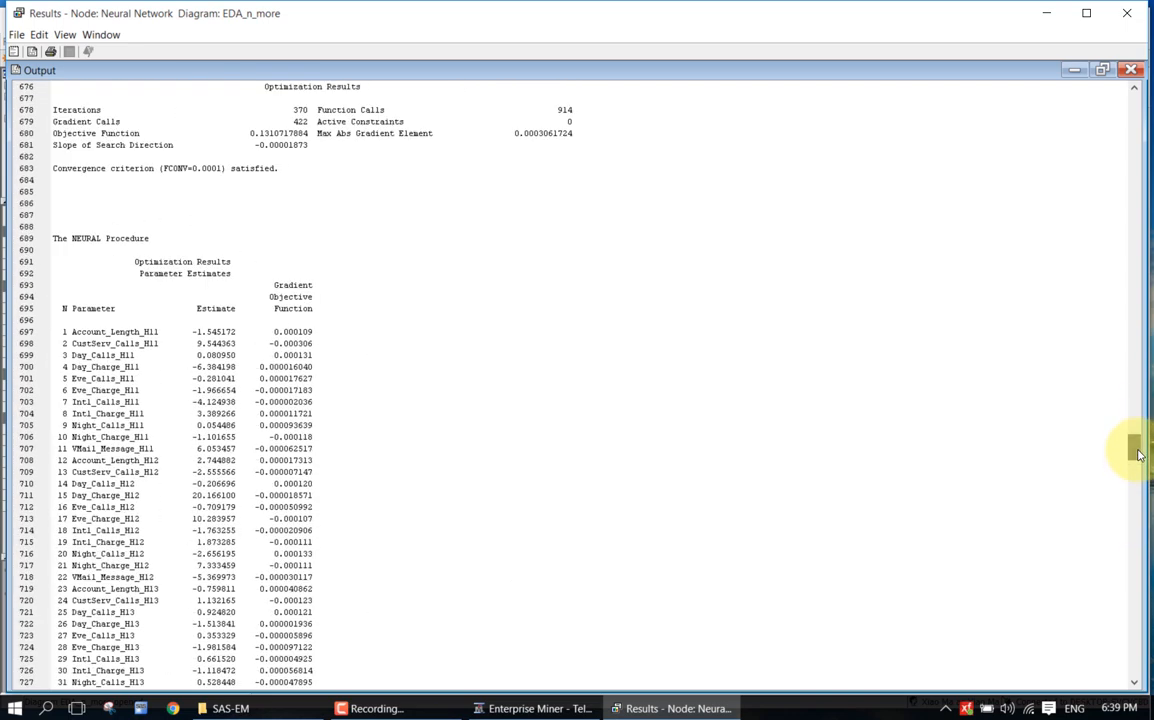
pyautogui.click(212, 261)
pyautogui.scroll(-4, 335, 330)
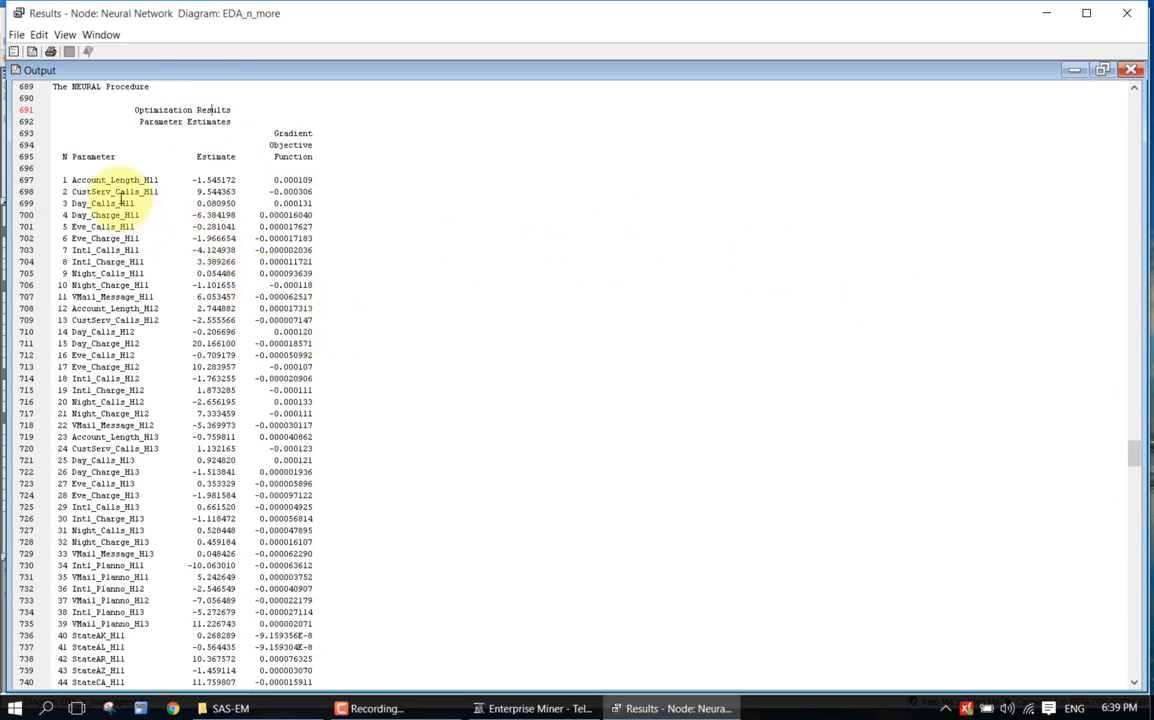
pyautogui.scroll(-14, 97, 343)
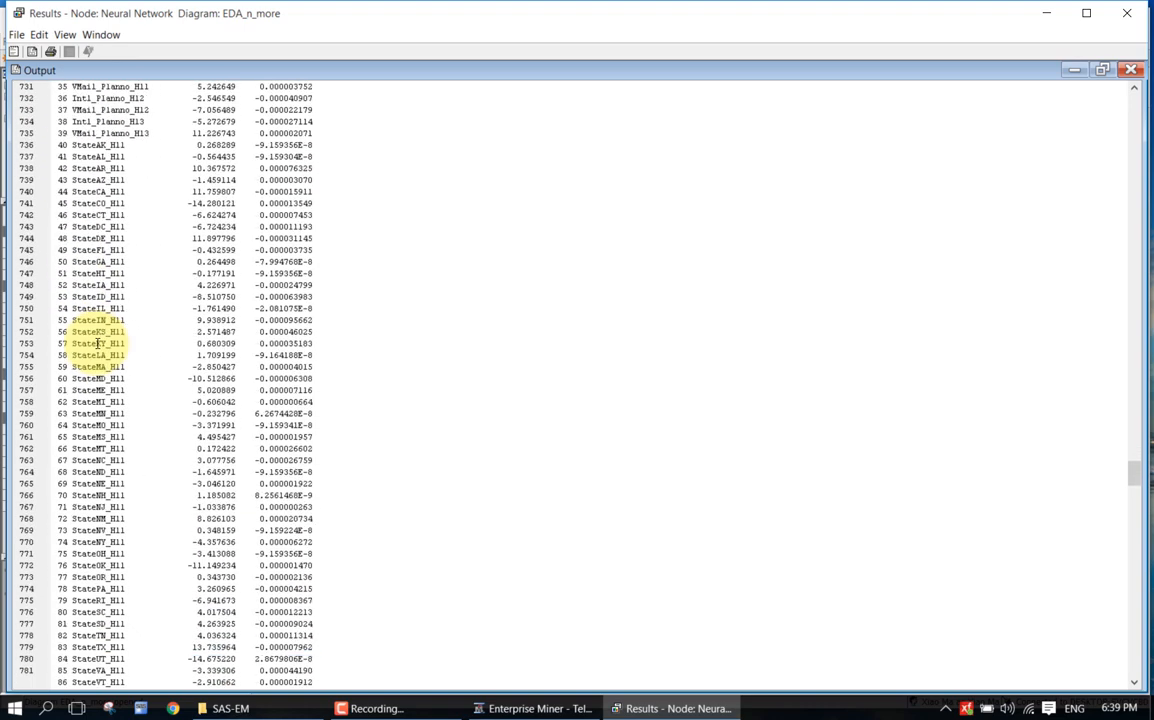
pyautogui.scroll(-6, 97, 343)
pyautogui.scroll(-18, 103, 335)
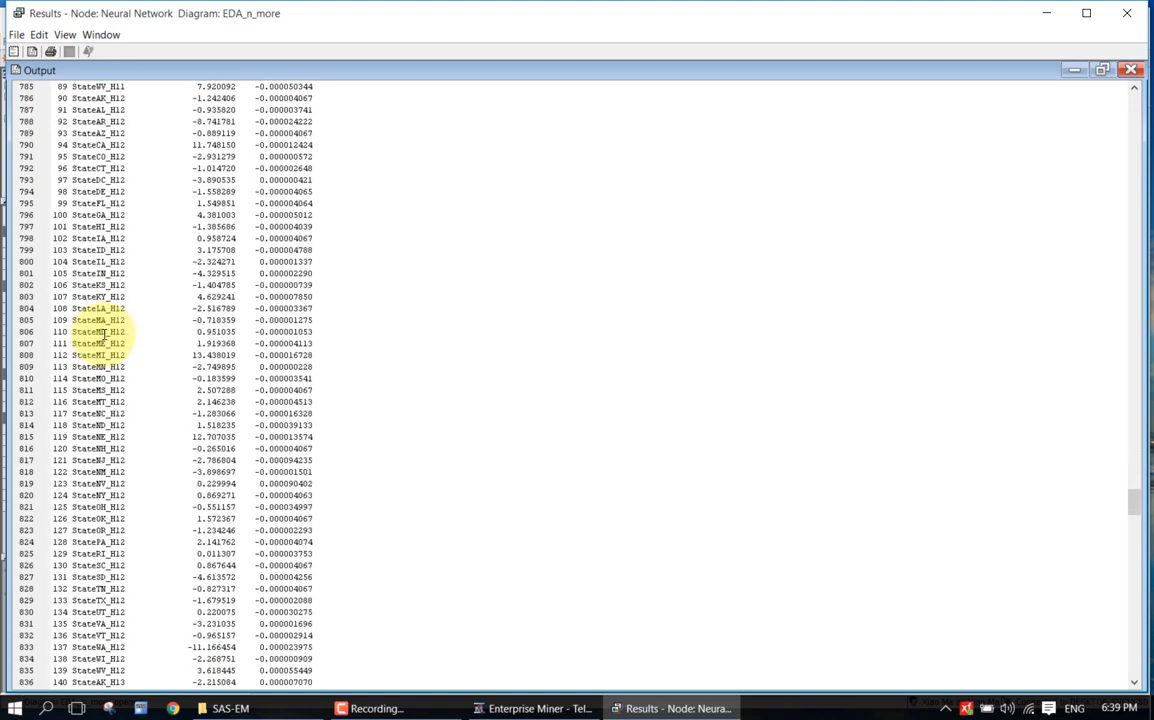
pyautogui.scroll(-18, 104, 333)
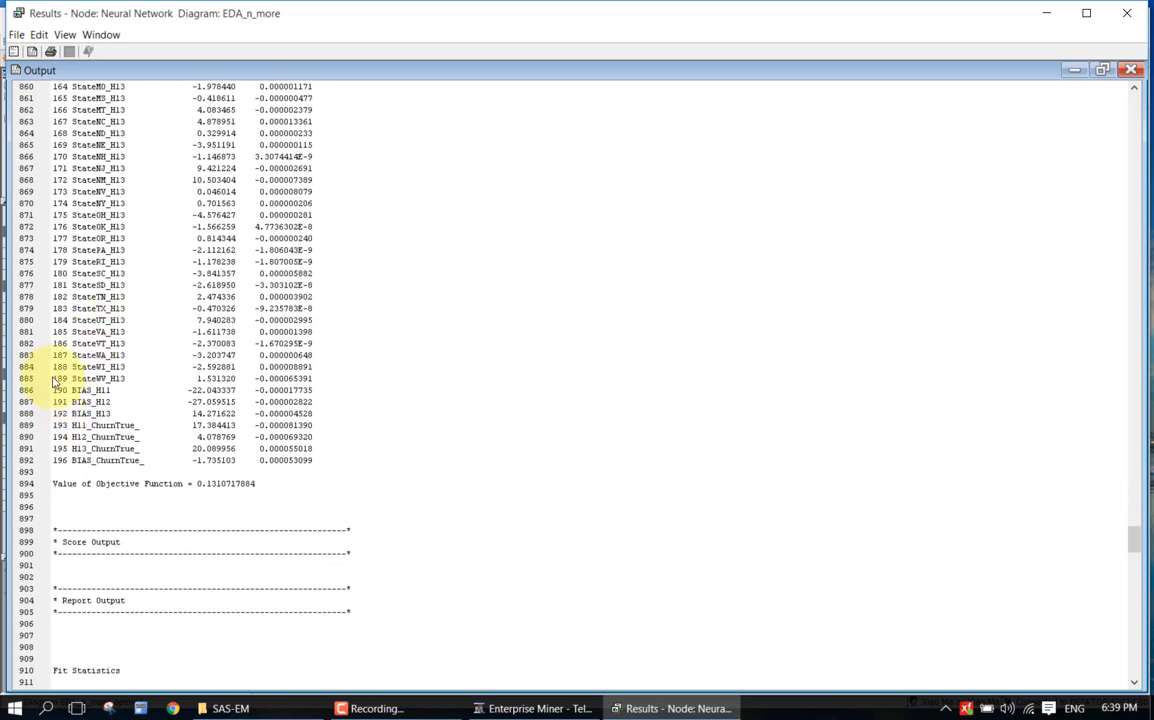
# Highlight the StateWV_H13 row and the BIAS_H11 to BIAS_H13 rows in the Output listing, and close the results
pyautogui.tripleClick(55, 380)
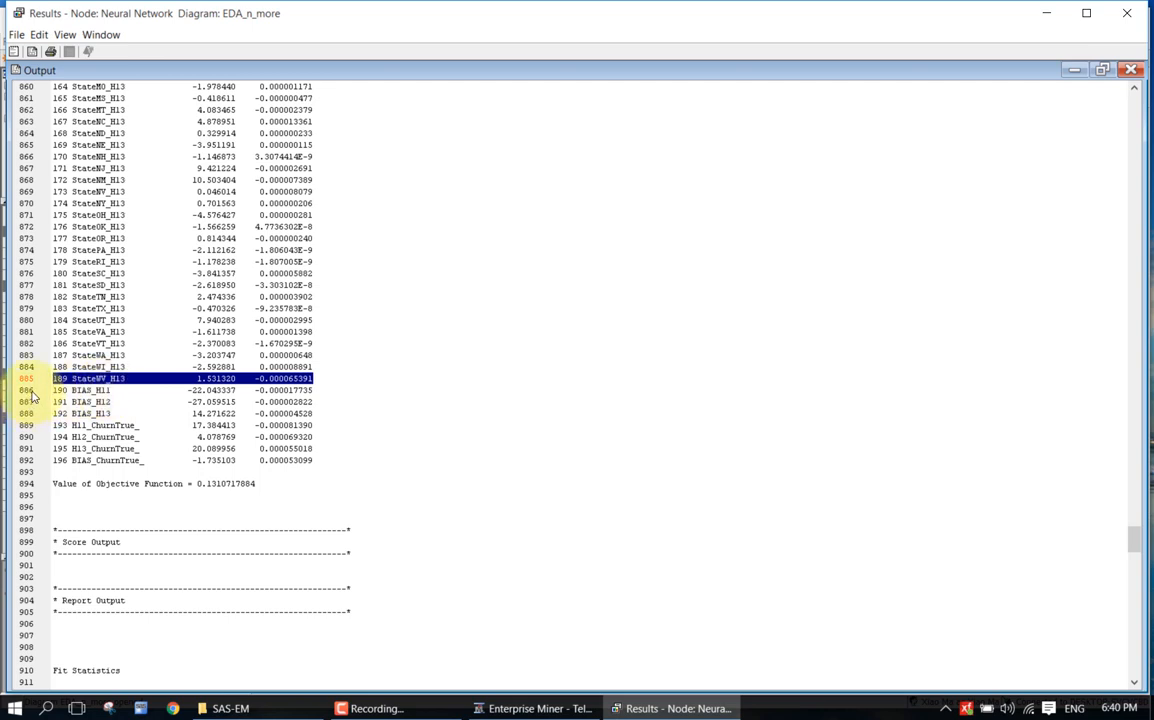
pyautogui.moveTo(30, 390); pyautogui.dragTo(37, 422)
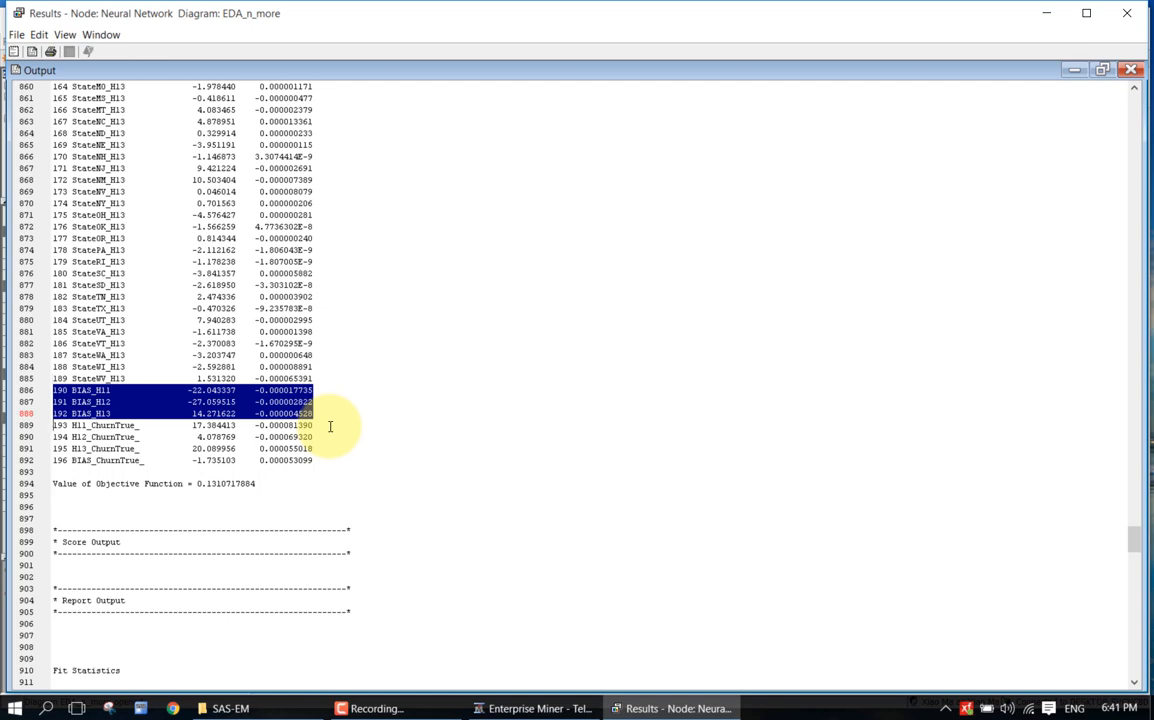
pyautogui.click(1124, 16)
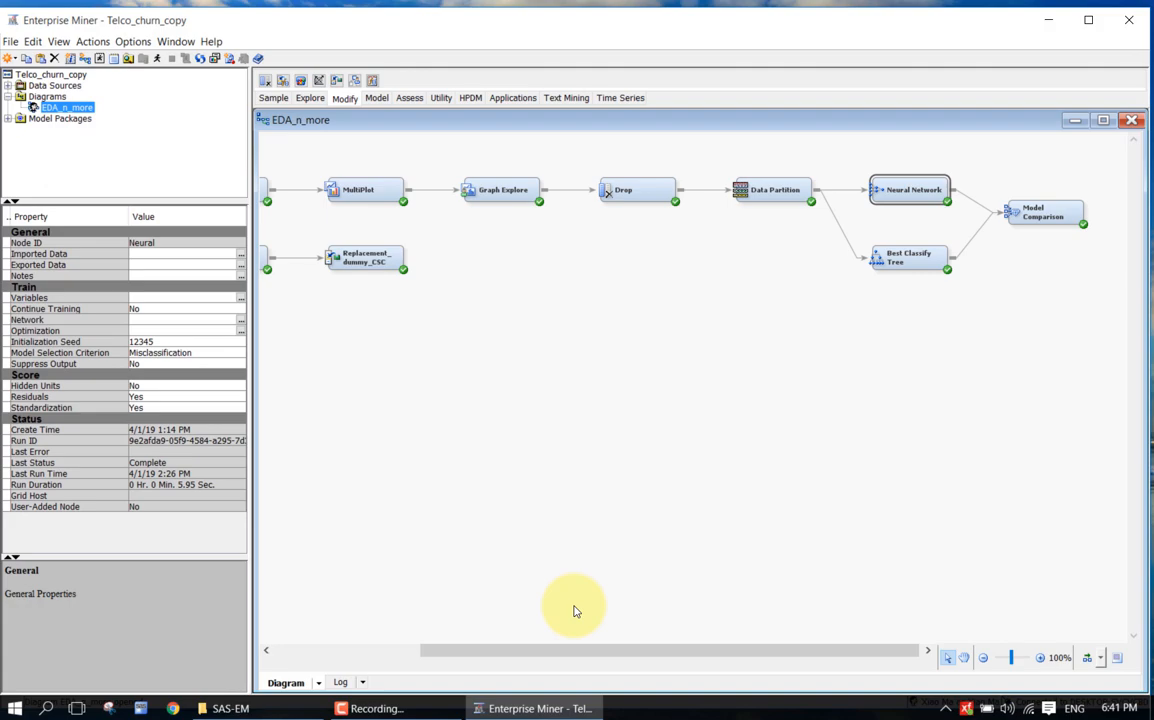
# Switch to the slide show on Desktop 1 and reveal the churn example for the Optimization Results method
pyautogui.press('super+Tab')
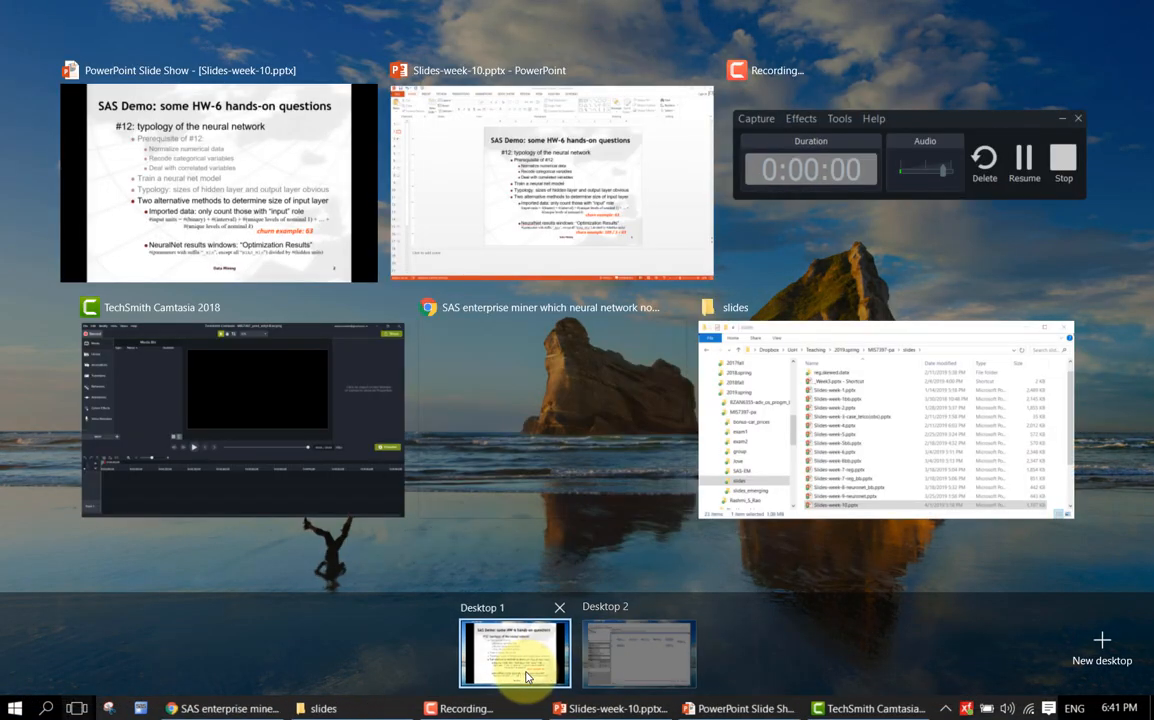
pyautogui.click(527, 677)
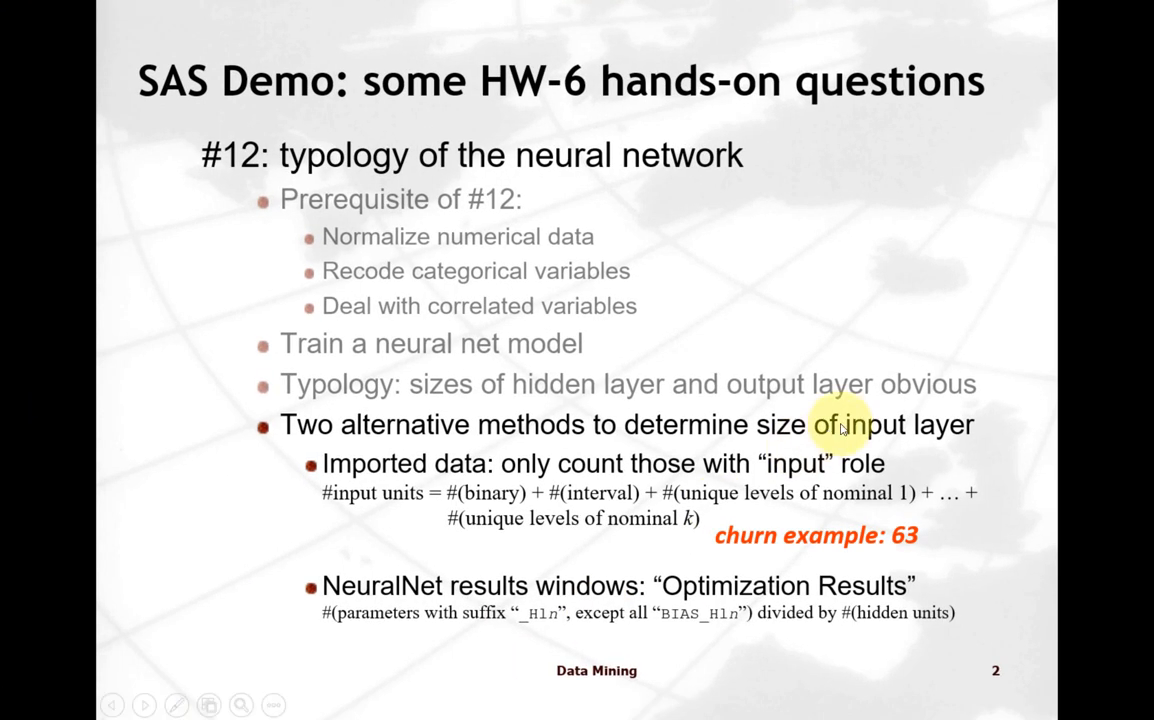
pyautogui.click(842, 428)
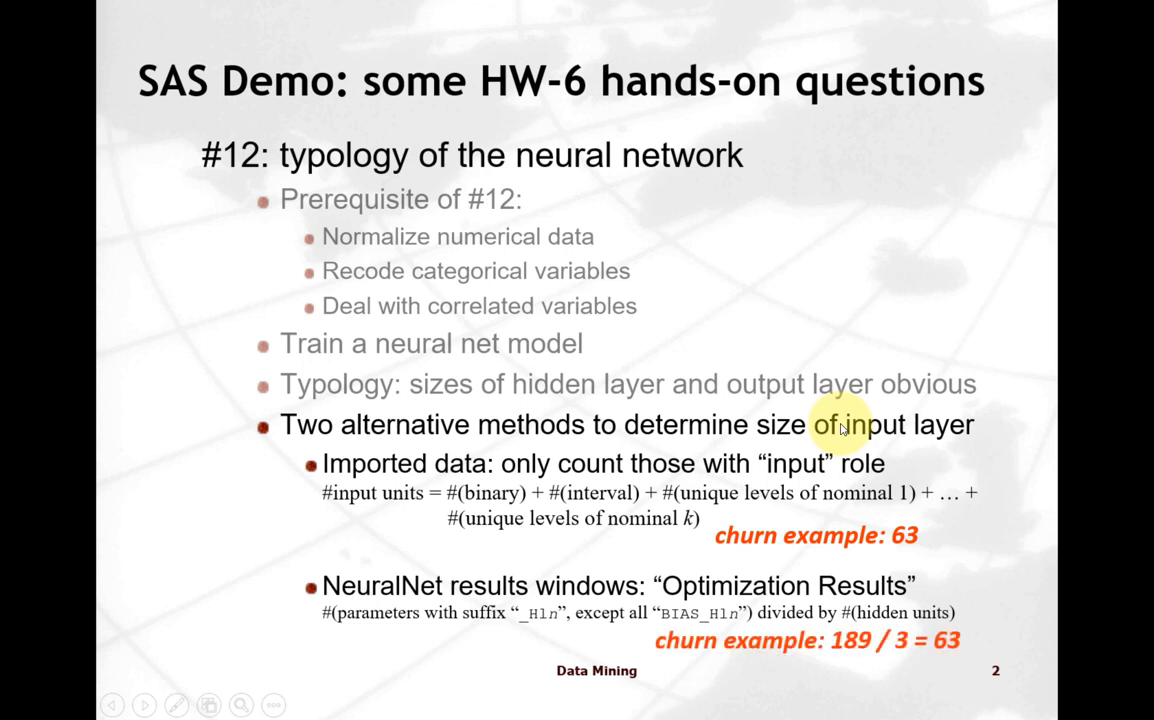
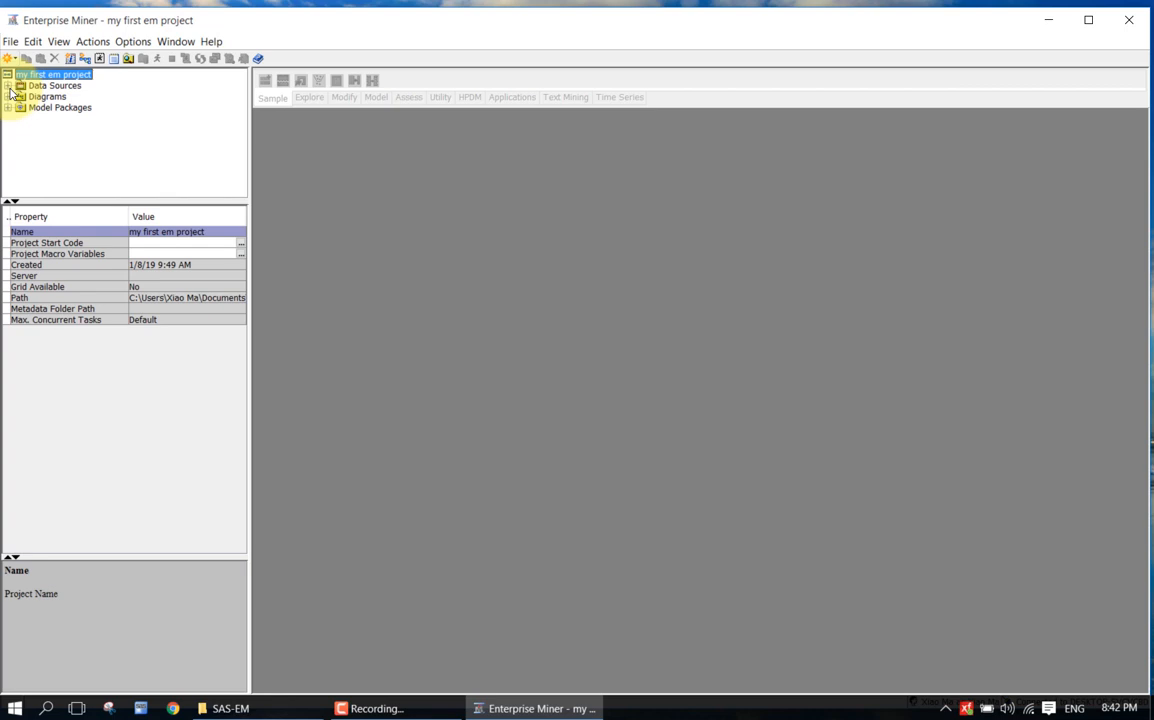
# View my first diagram from the diagram list of my first em project, and close it
pyautogui.click(9, 96)
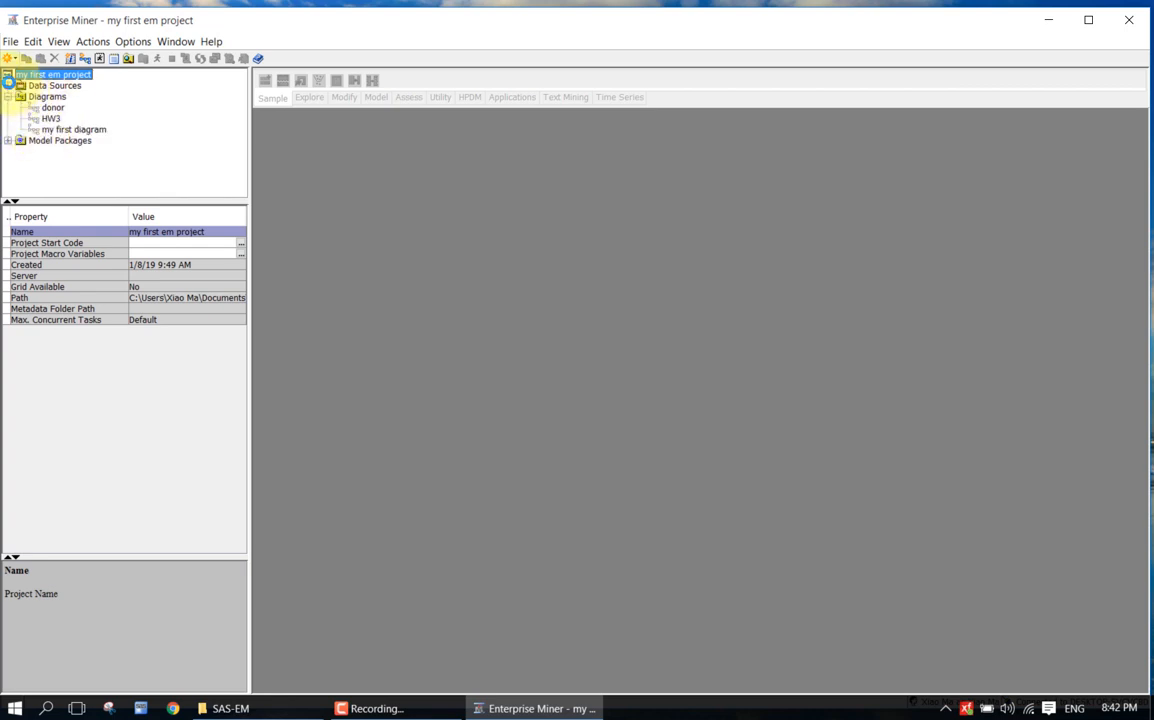
pyautogui.click(49, 131)
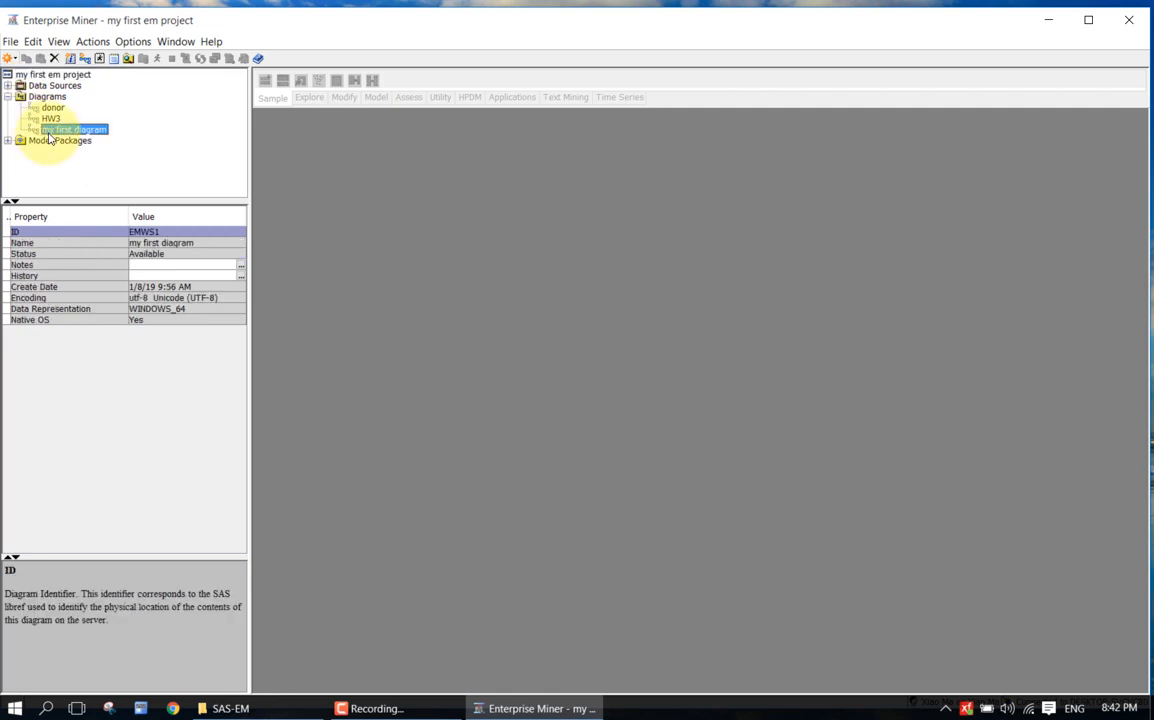
pyautogui.doubleClick(49, 134)
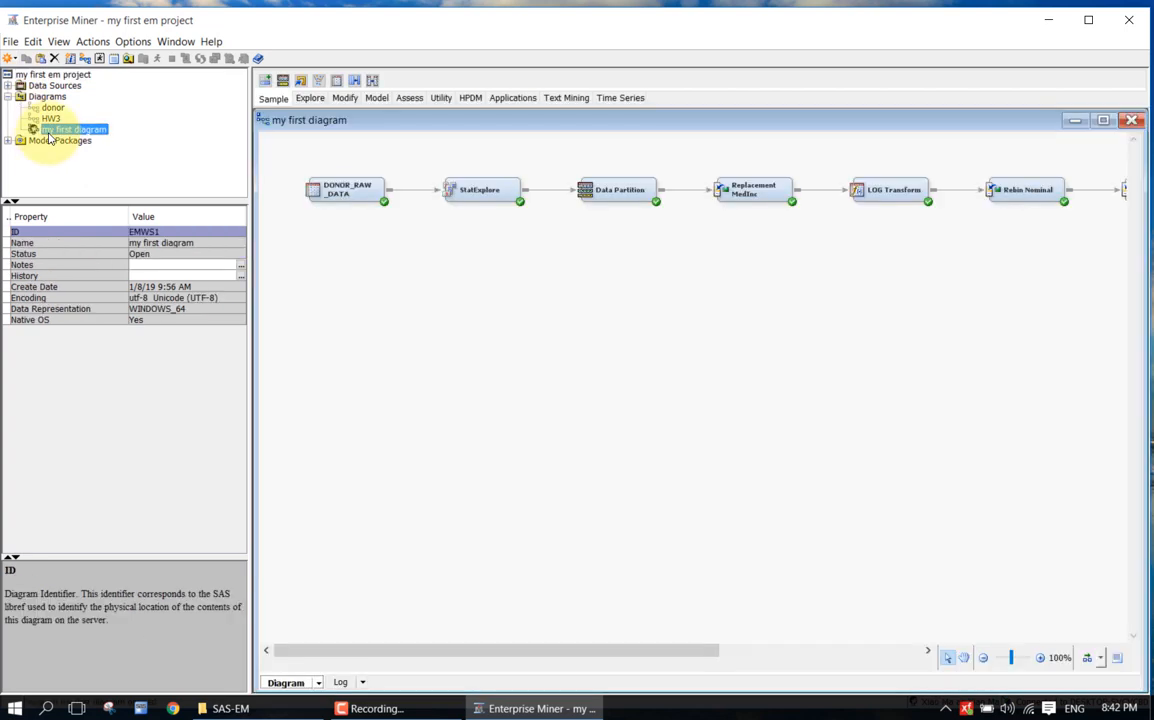
pyautogui.click(1131, 120)
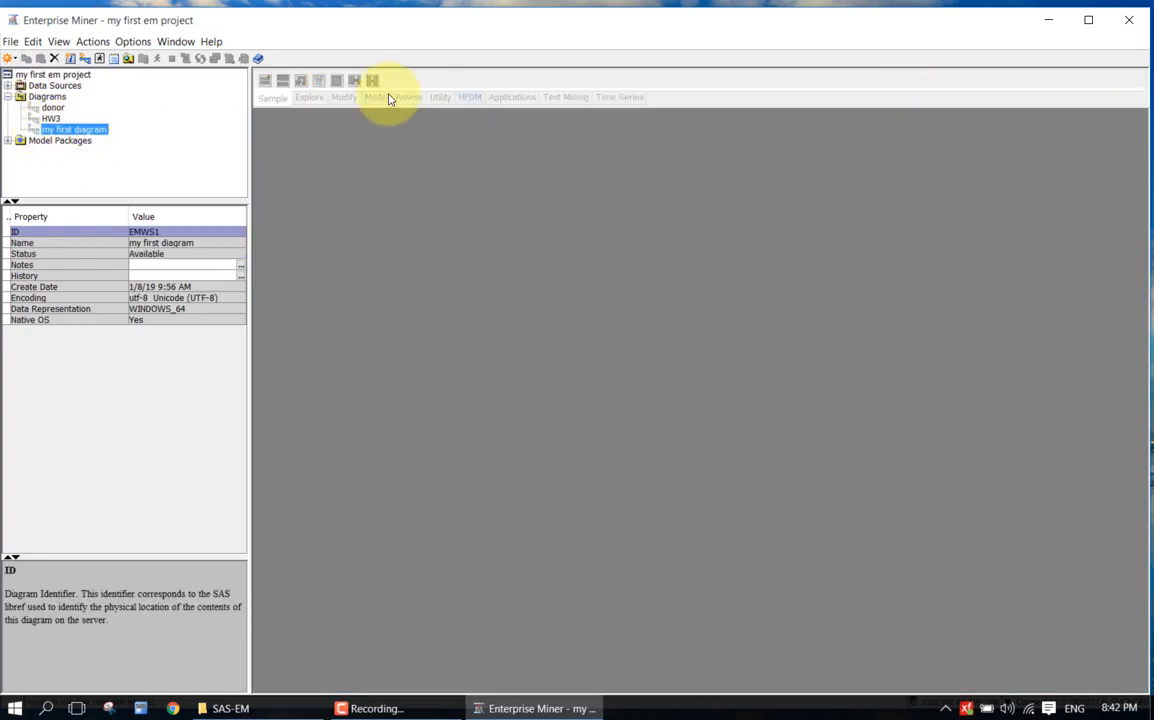
# Open the donor diagram, list the project's data sources, and select the PVA97NK input data node
pyautogui.click(50, 108)
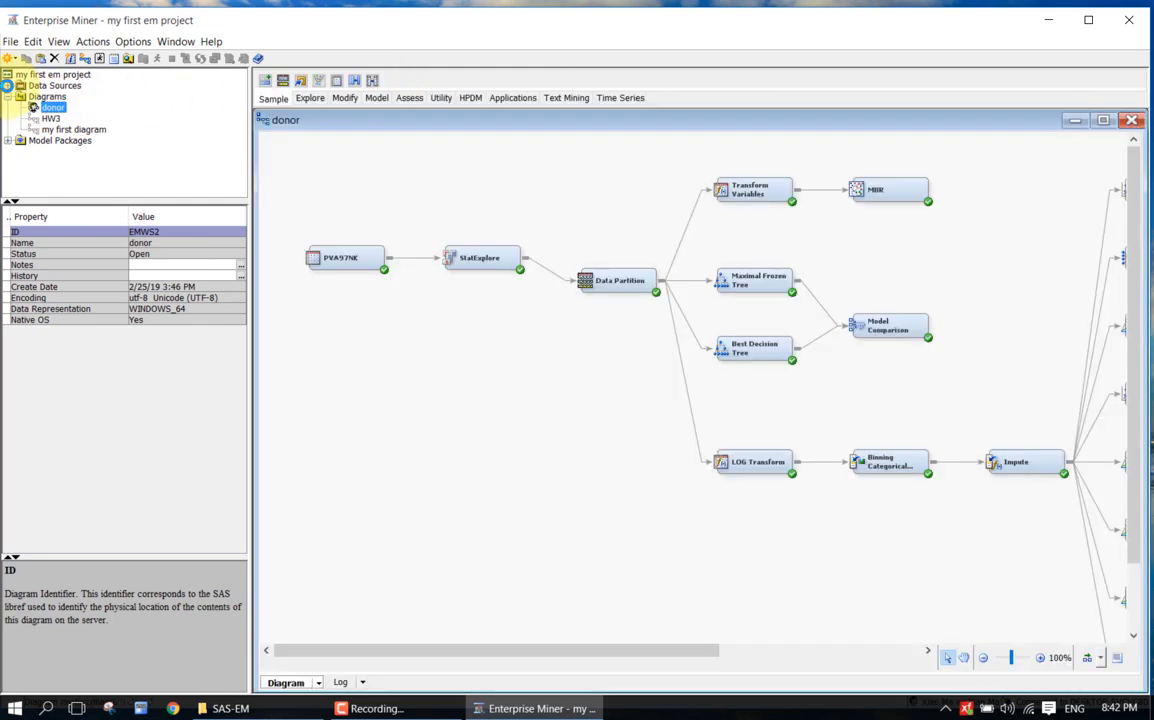
pyautogui.click(7, 85)
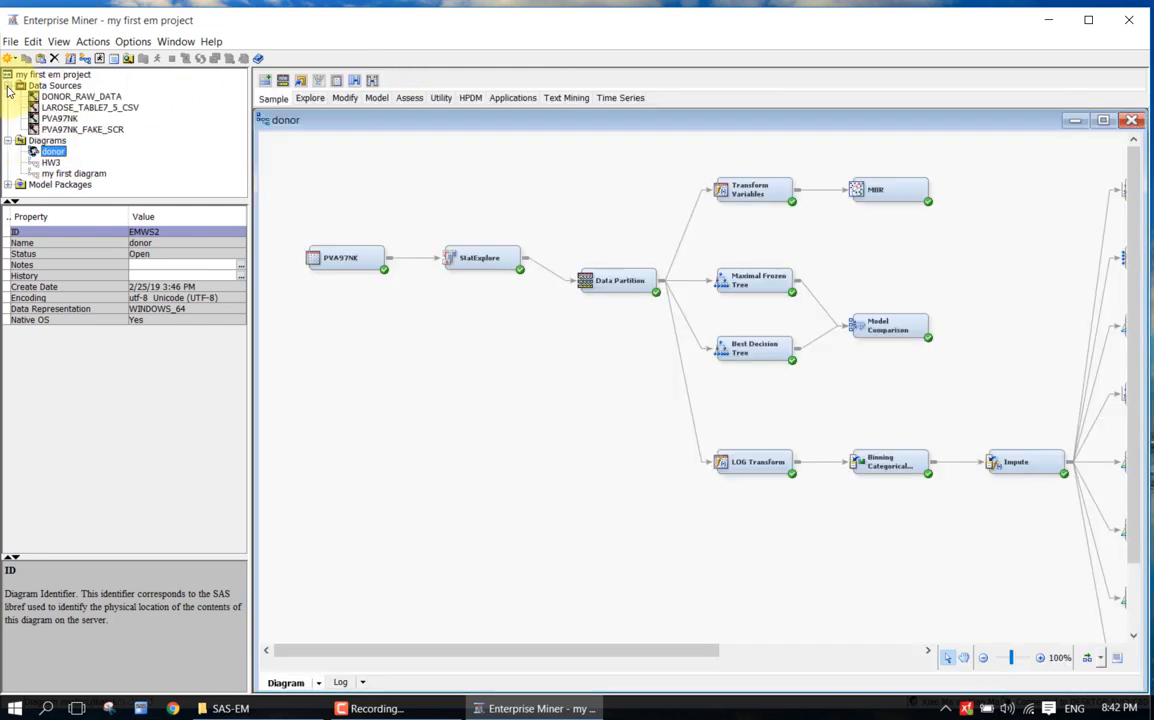
pyautogui.click(340, 258)
pyautogui.click(418, 210)
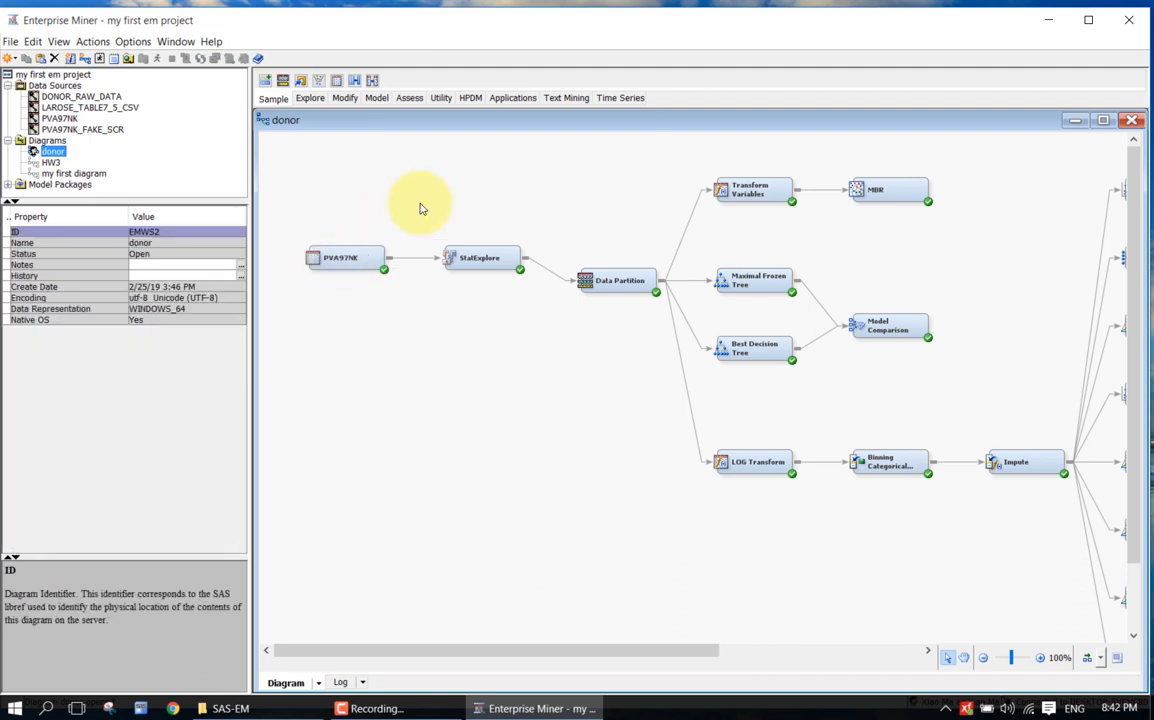
pyautogui.click(368, 247)
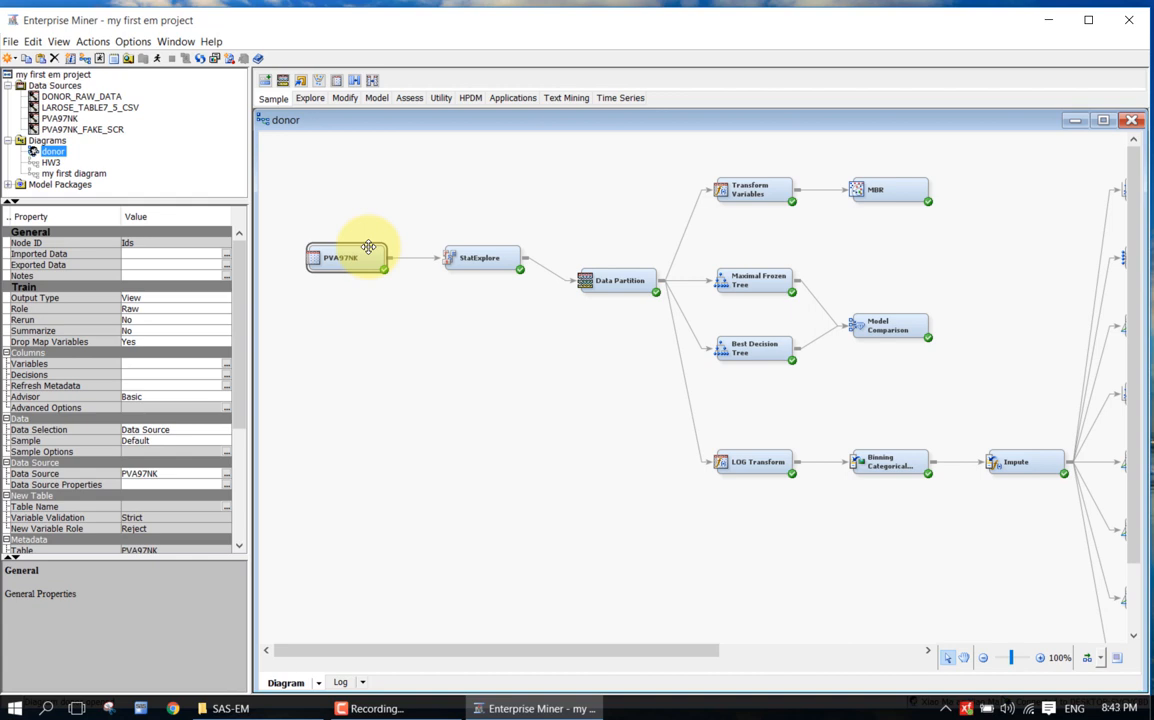
pyautogui.click(343, 308)
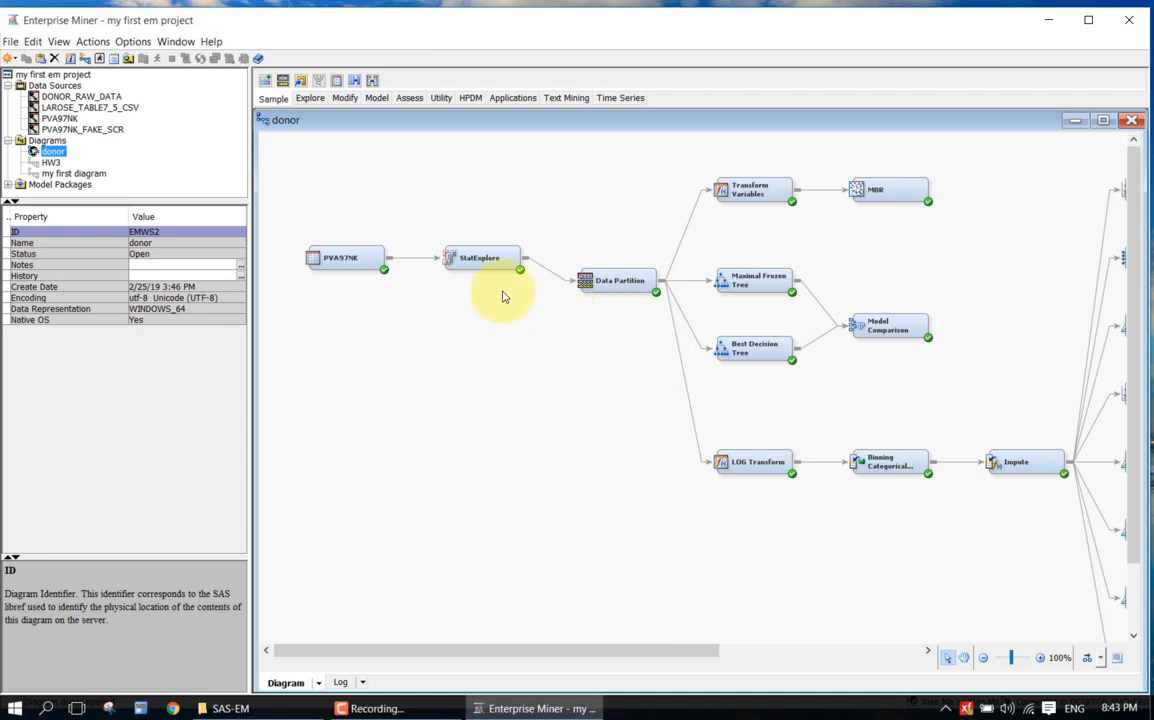
pyautogui.click(371, 258)
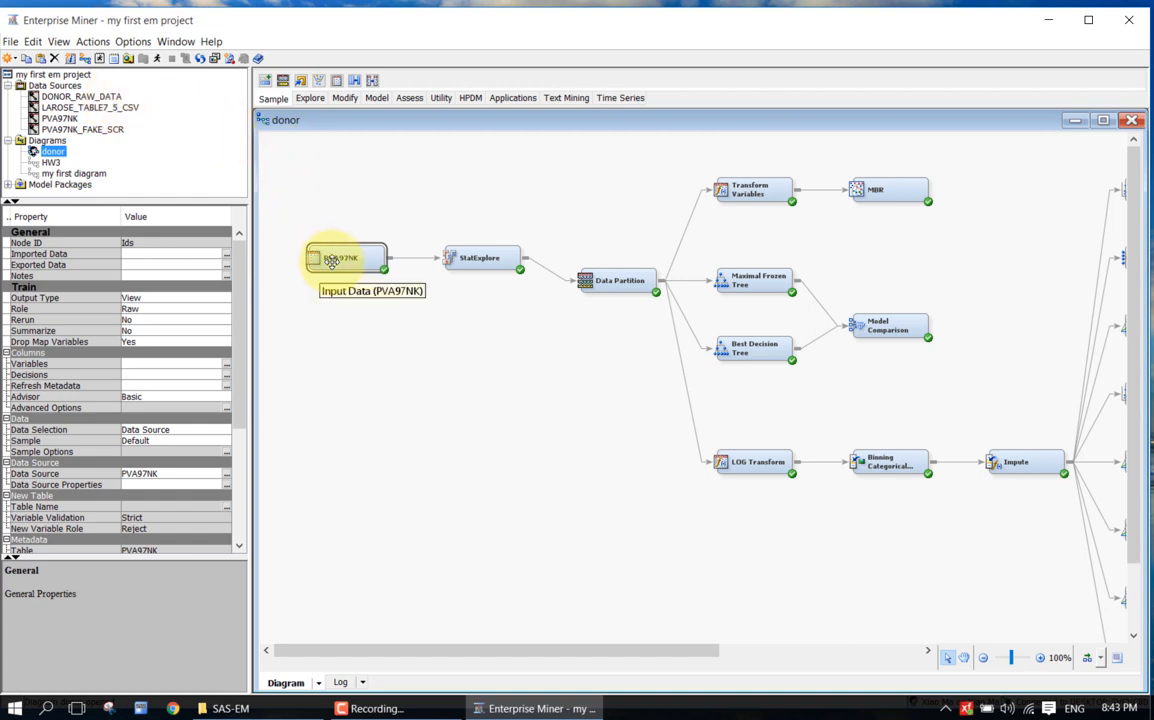
# Open the decision processing of the PVA97NK data source and build the decision settings for TARGET_B
pyautogui.click(58, 119)
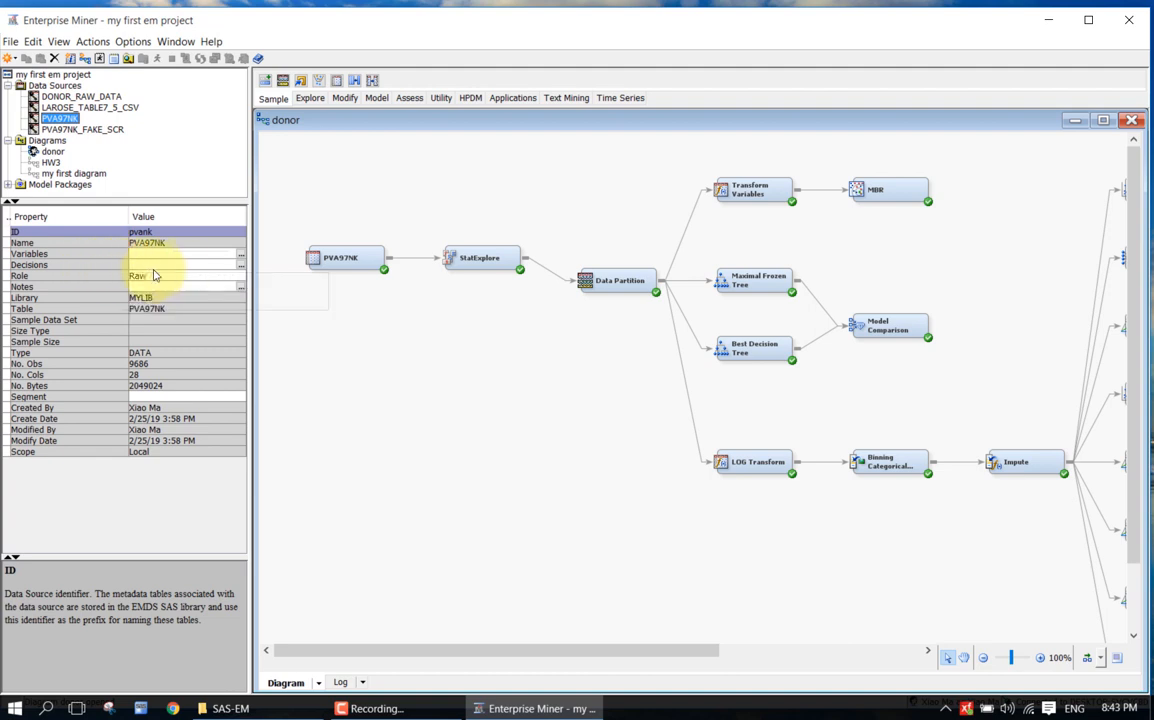
pyautogui.click(244, 266)
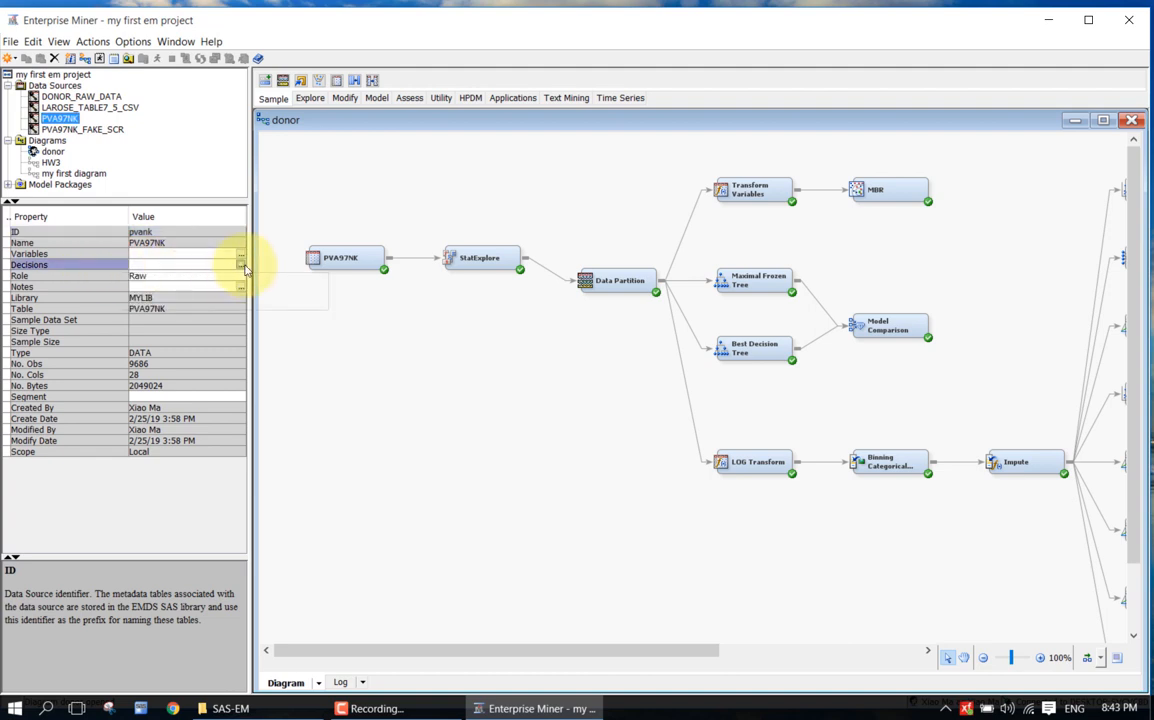
pyautogui.click(241, 265)
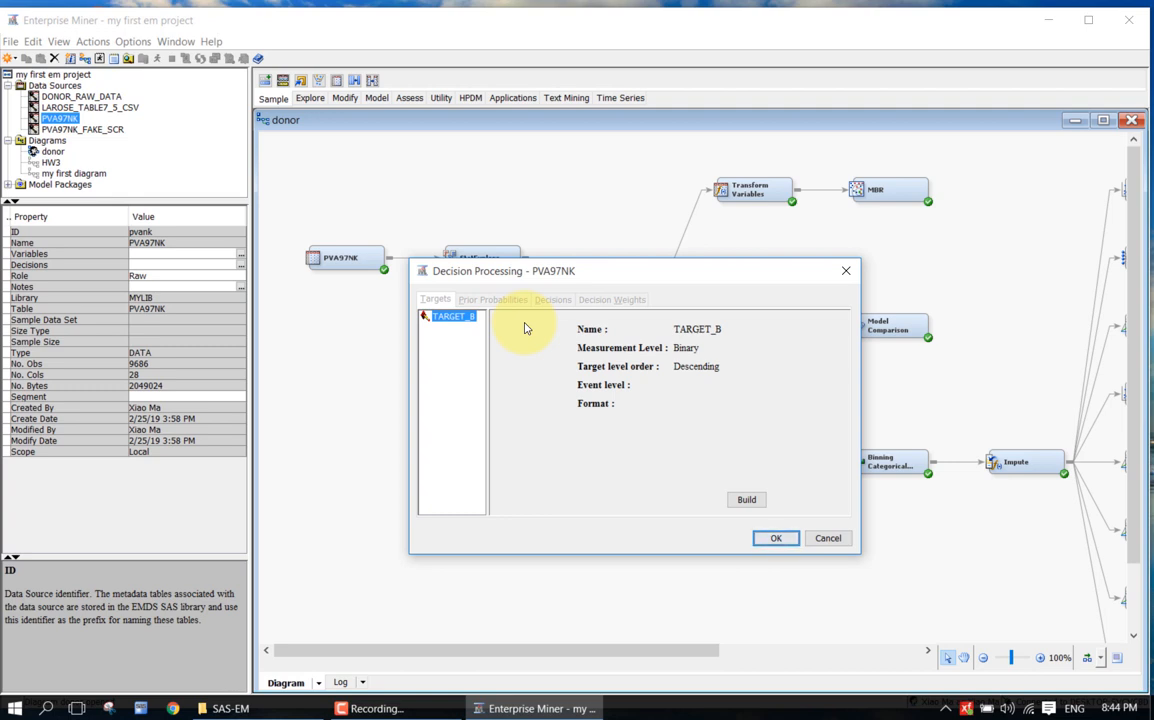
pyautogui.click(745, 503)
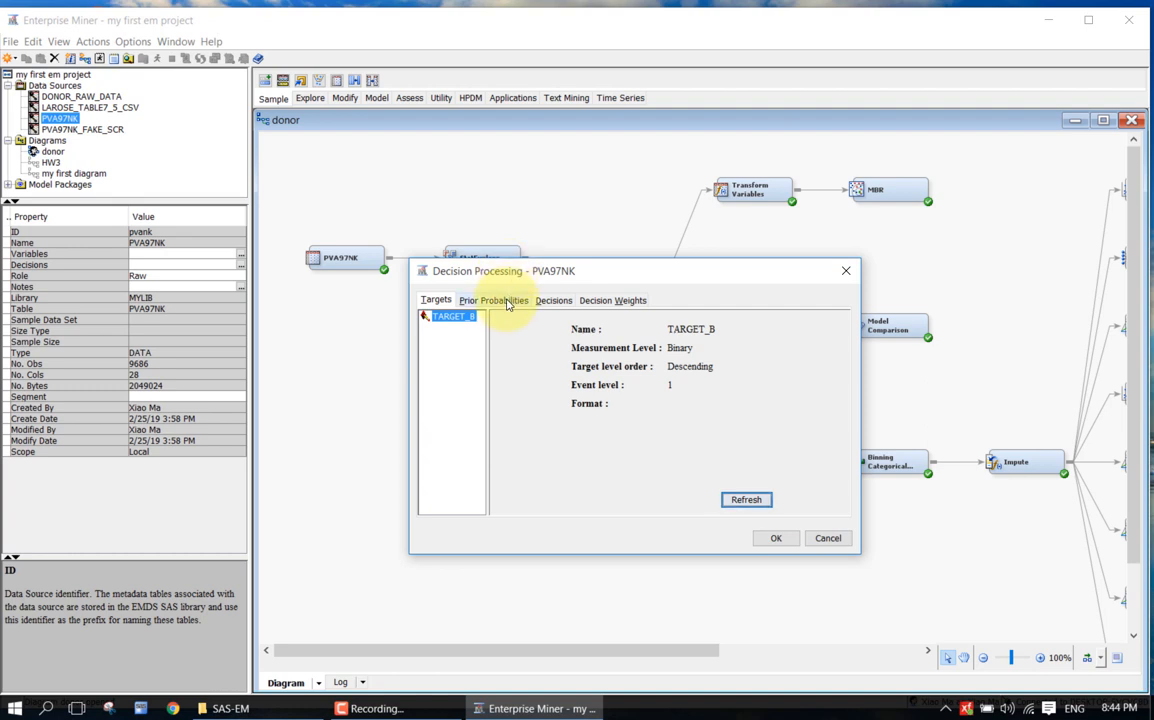
# Review the prior probabilities of TARGET_B, and rename the decision for label 1 as Solicit and the one for label 0 as Ignore
pyautogui.click(500, 300)
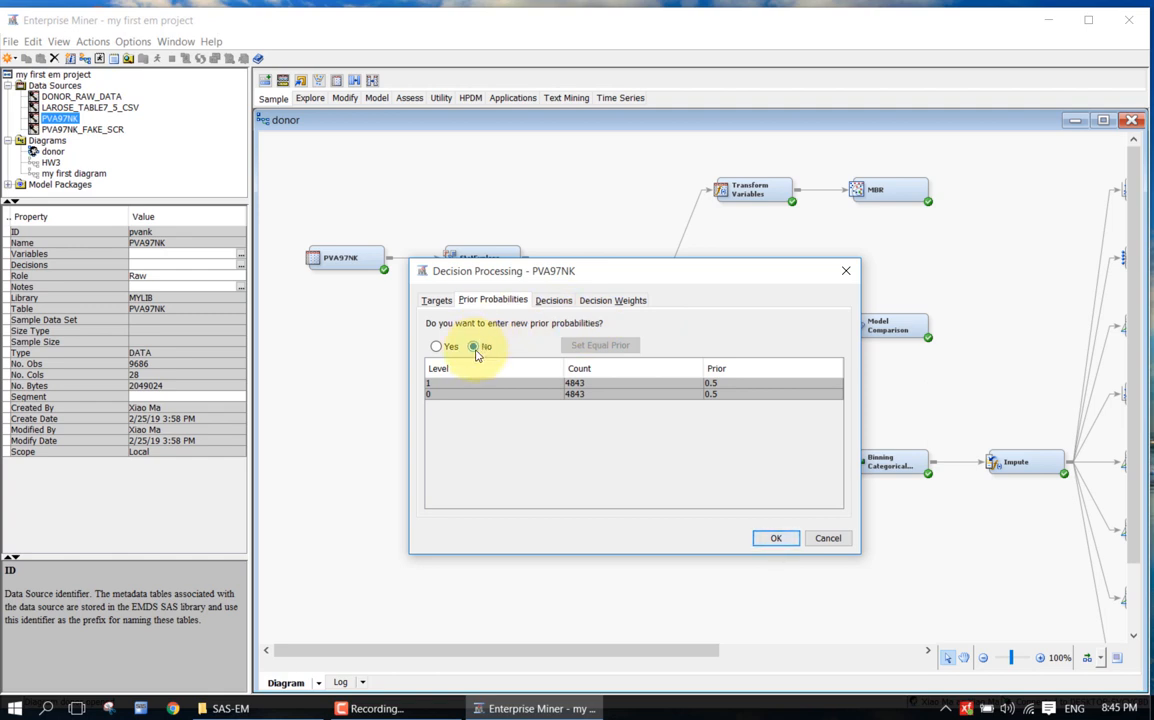
pyautogui.click(556, 302)
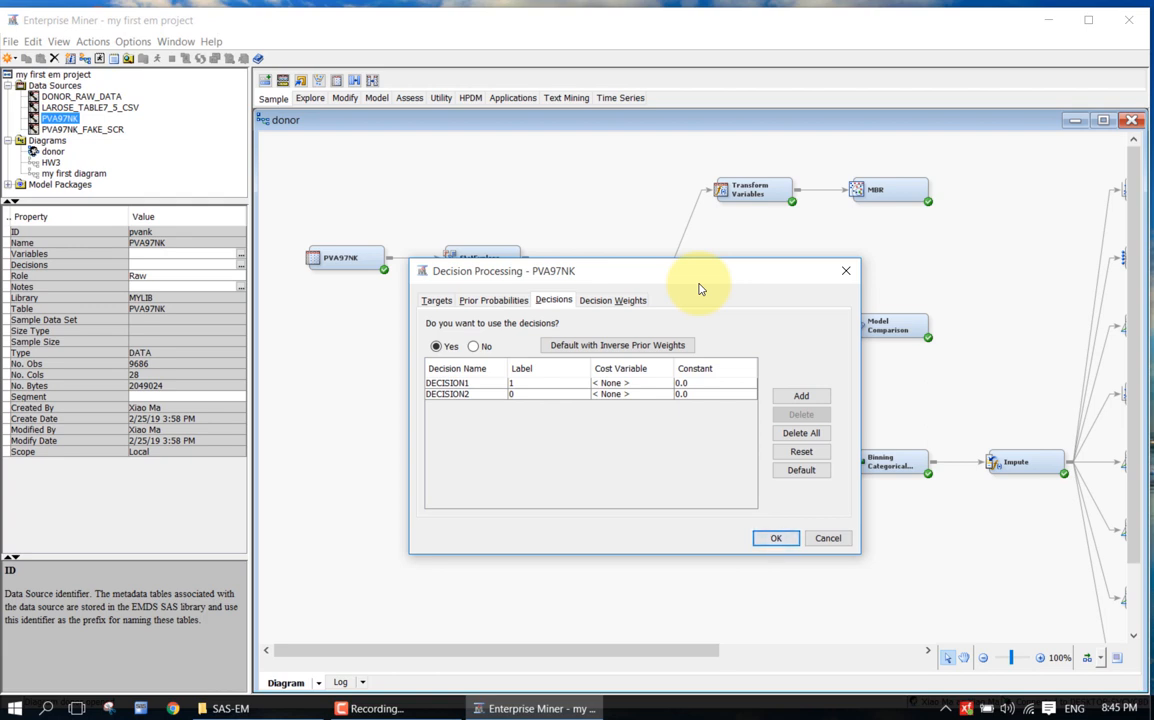
pyautogui.doubleClick(475, 384)
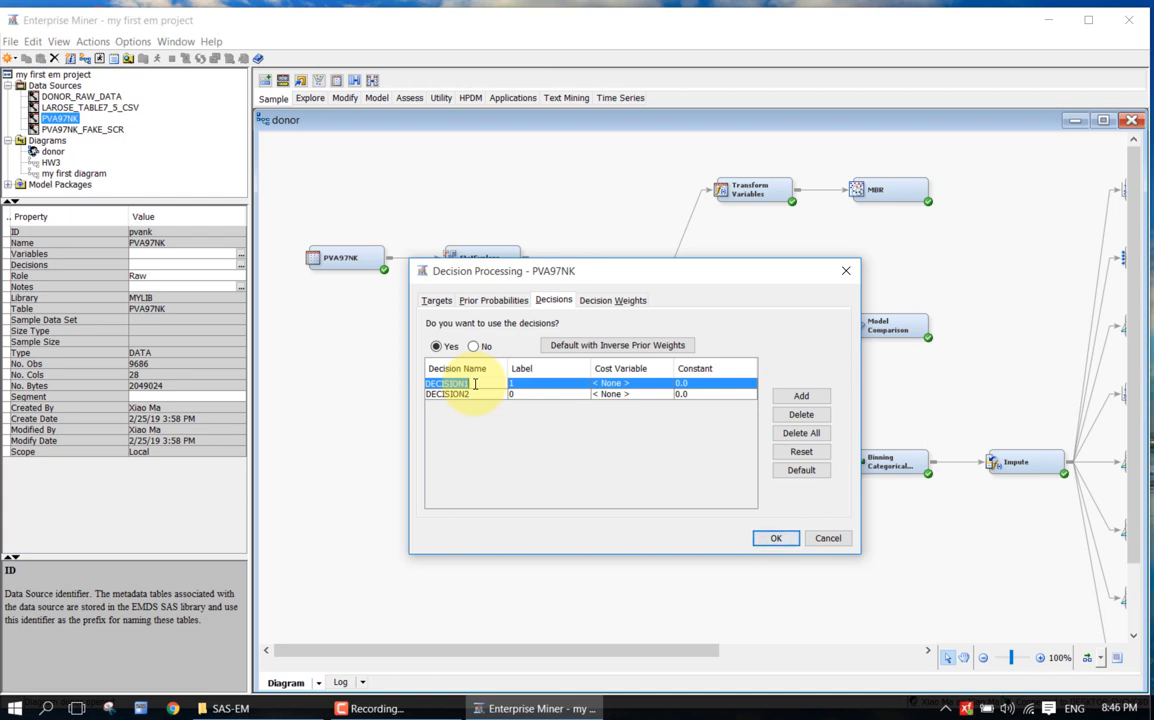
pyautogui.write('Solicit')
pyautogui.doubleClick(475, 396)
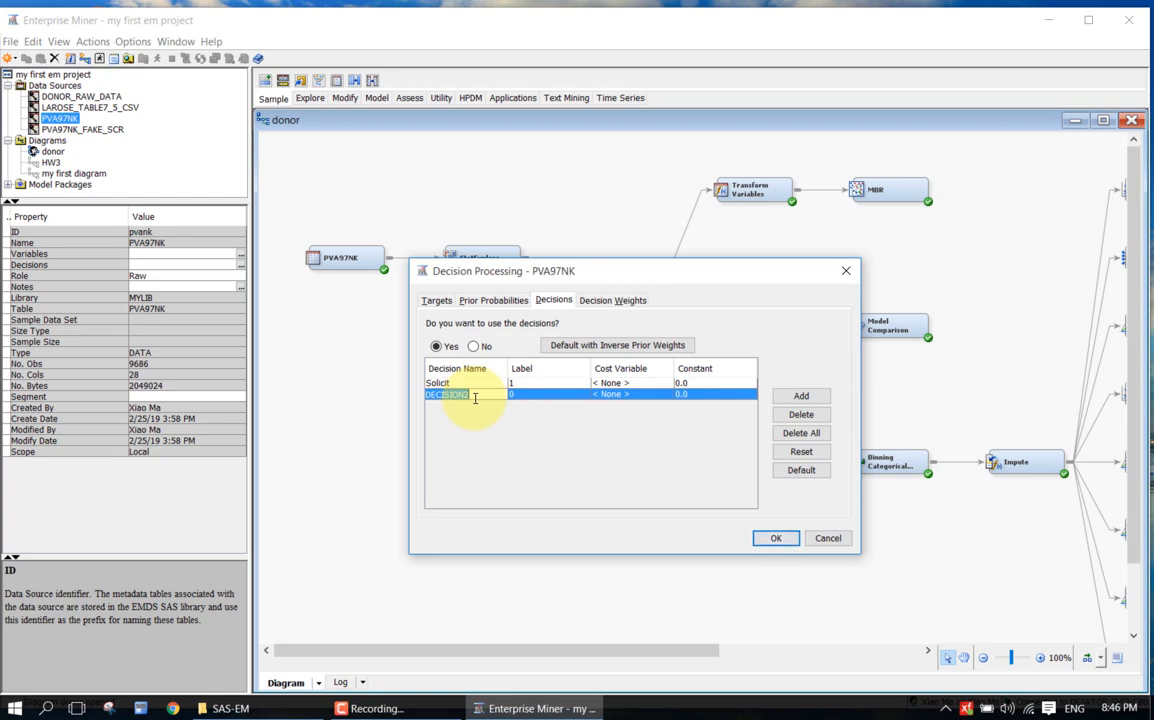
pyautogui.write('Ignore')
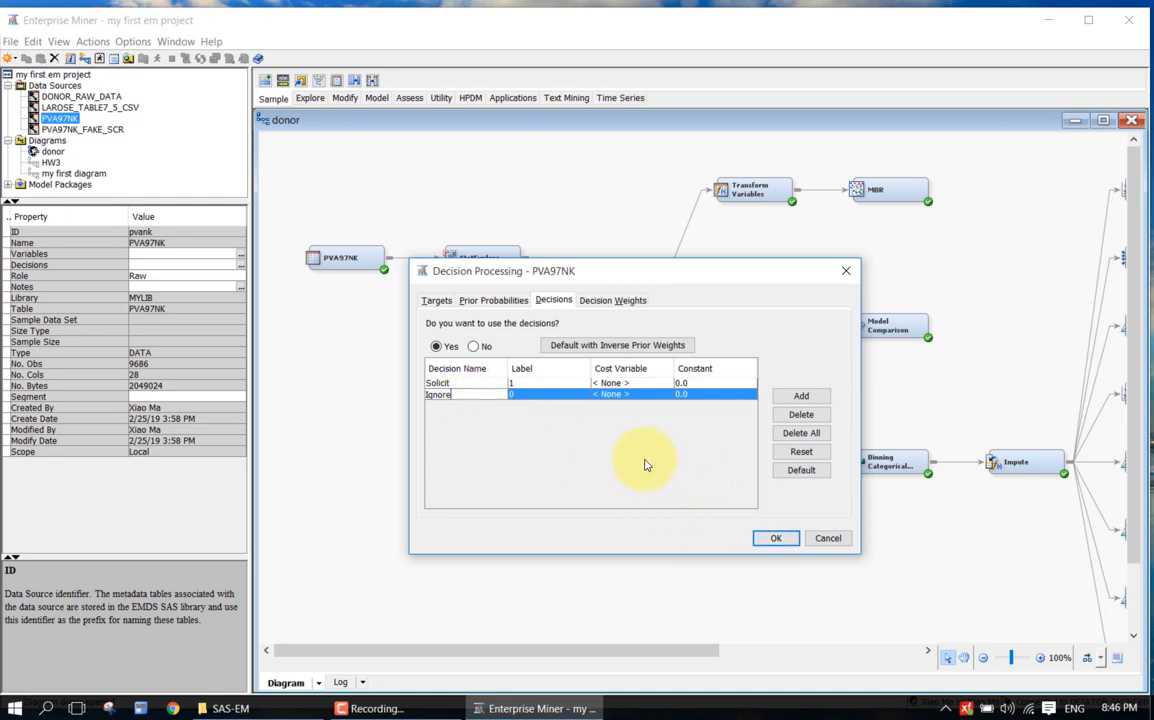
pyautogui.click(568, 441)
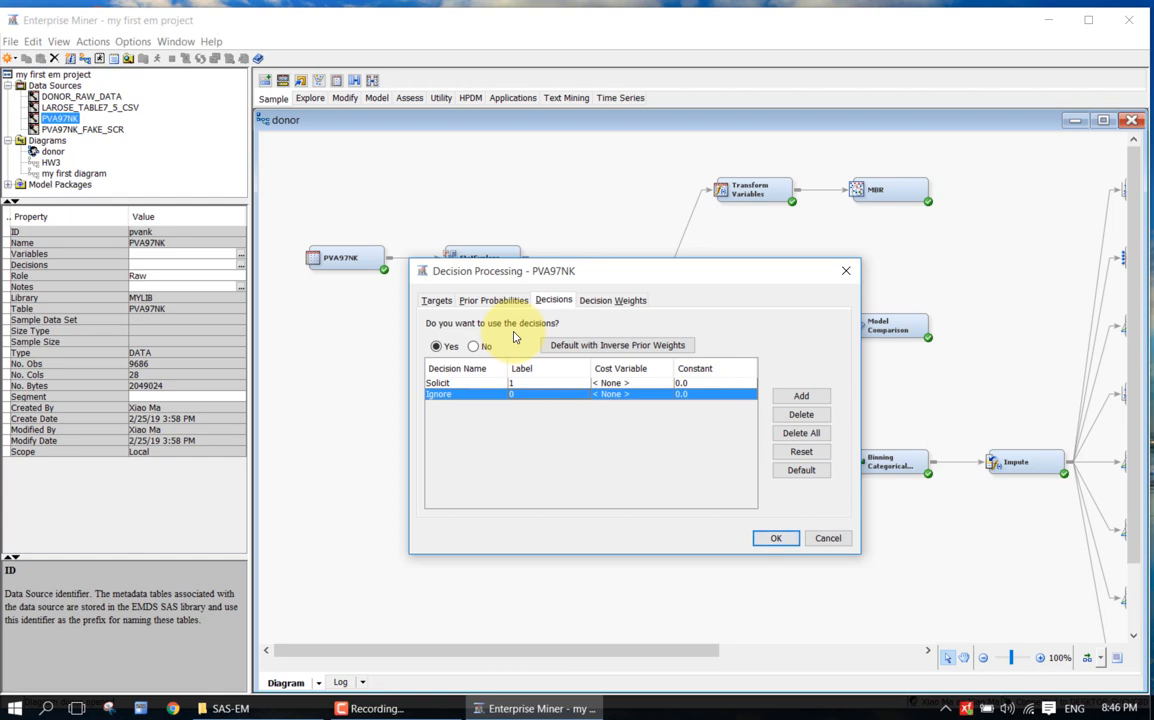
pyautogui.doubleClick(462, 383)
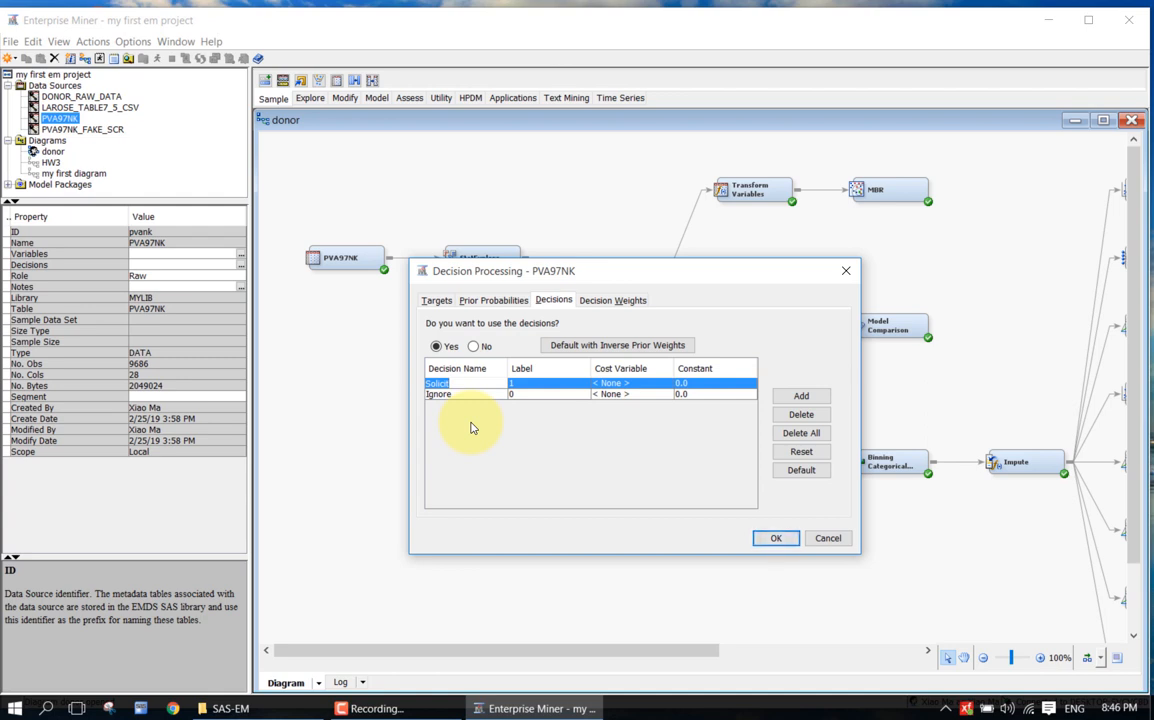
# In the decision weights of PVA97NK, set the Ignore weight for level 0 to 0
pyautogui.click(603, 305)
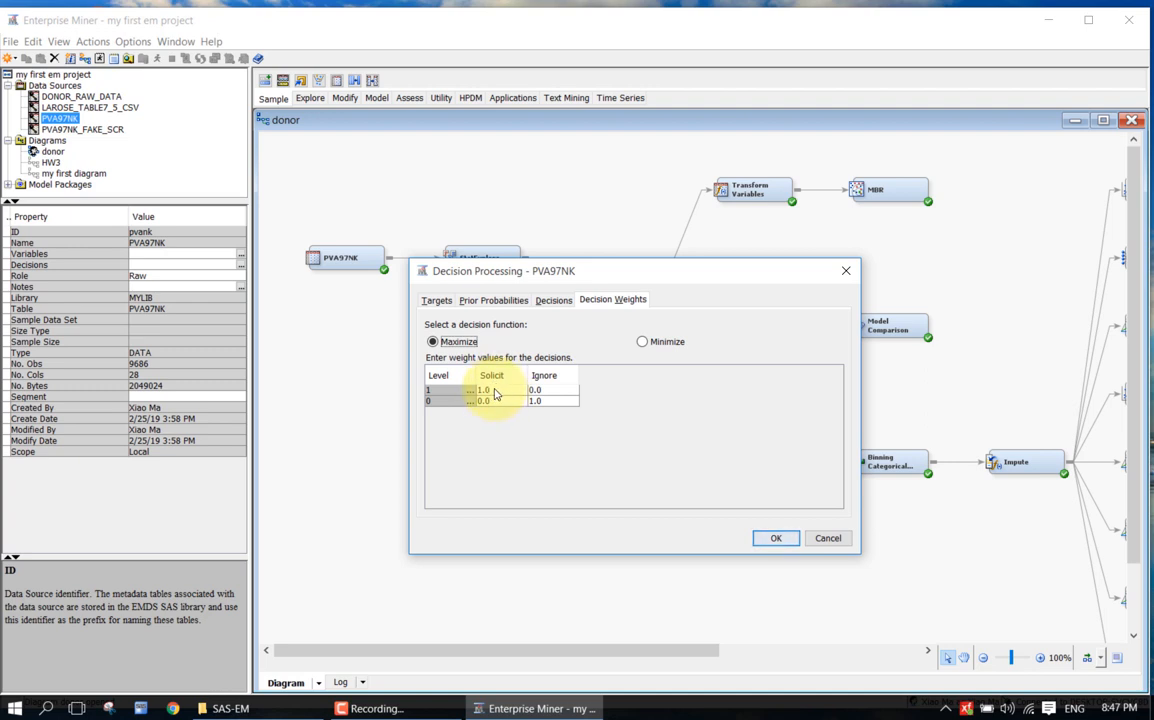
pyautogui.doubleClick(501, 389)
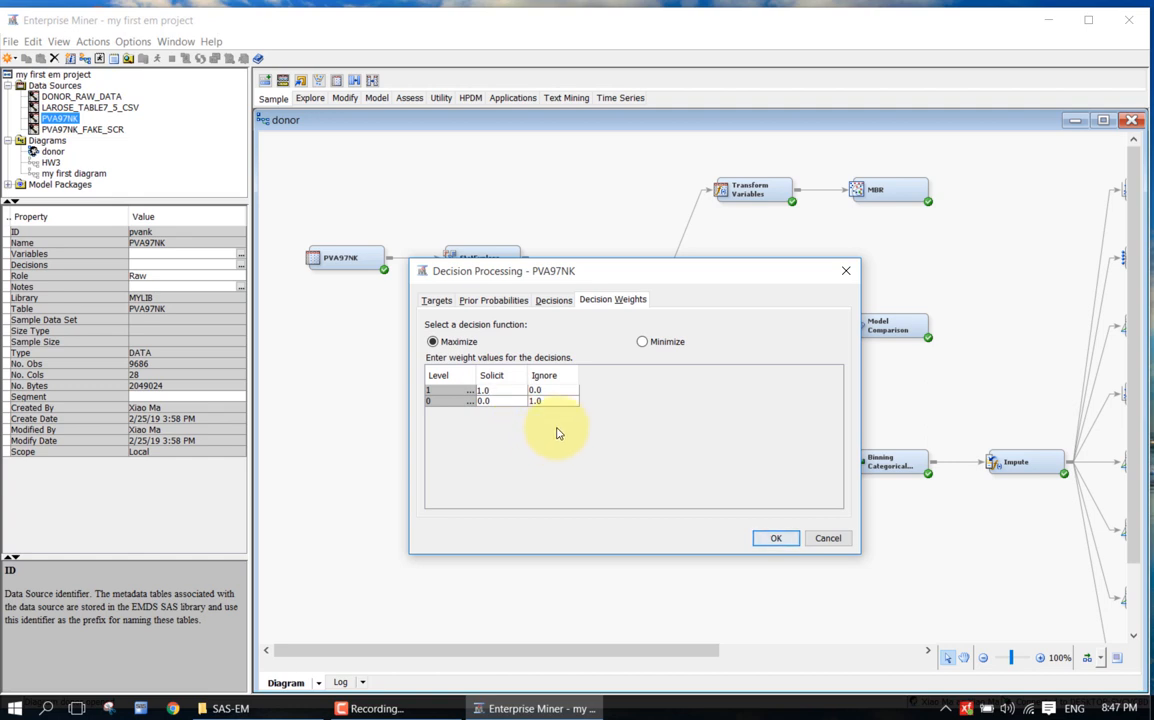
pyautogui.doubleClick(551, 401)
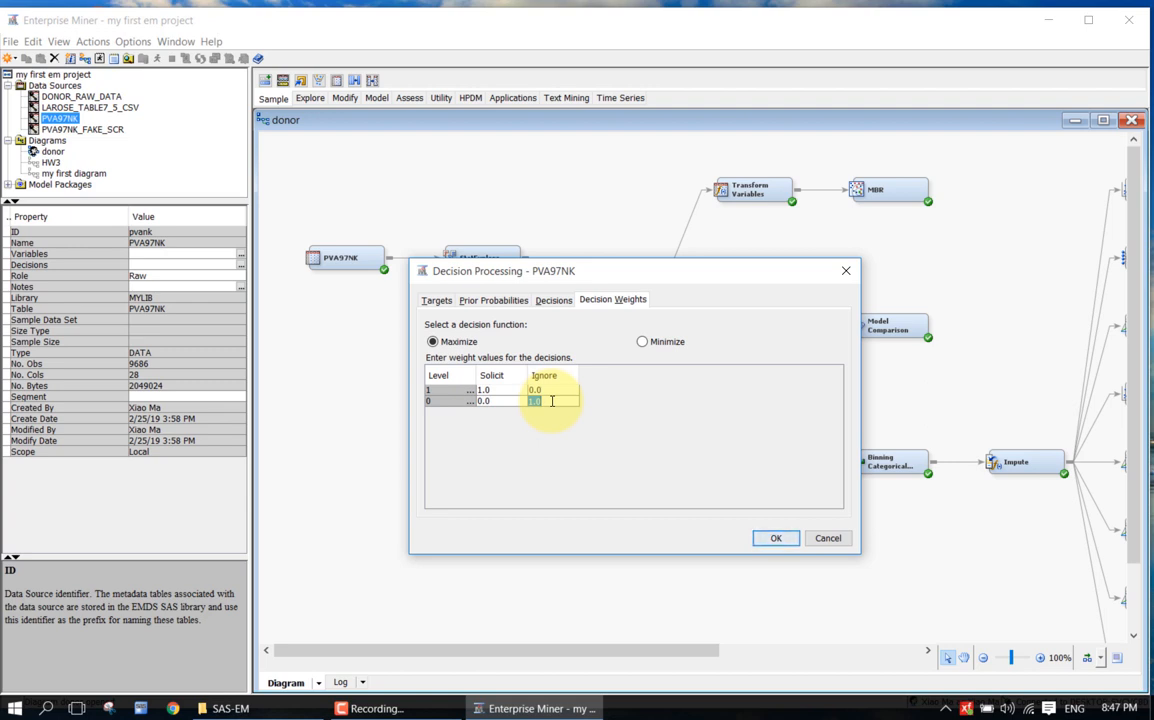
pyautogui.write('0')
# Set the Solicit weights to 15.14 for level 1 and -0.68 for level 0, and accept the decision settings
pyautogui.click(507, 393)
pyautogui.click(506, 390)
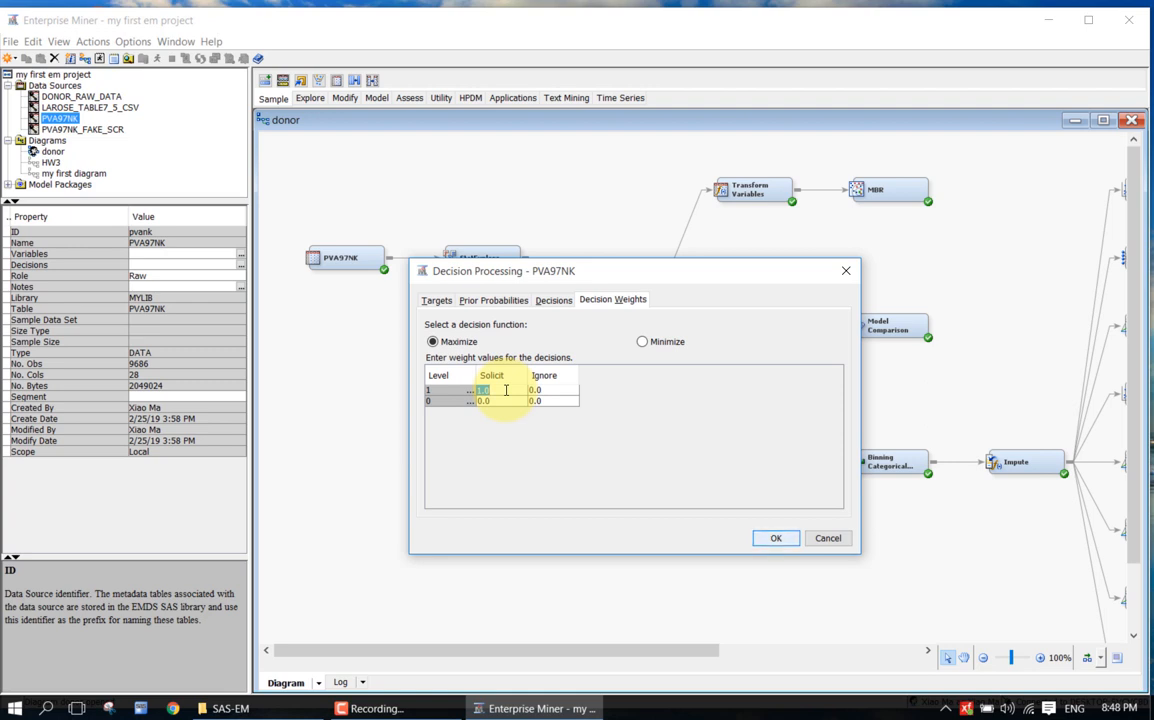
pyautogui.write('15.14')
pyautogui.click(497, 401)
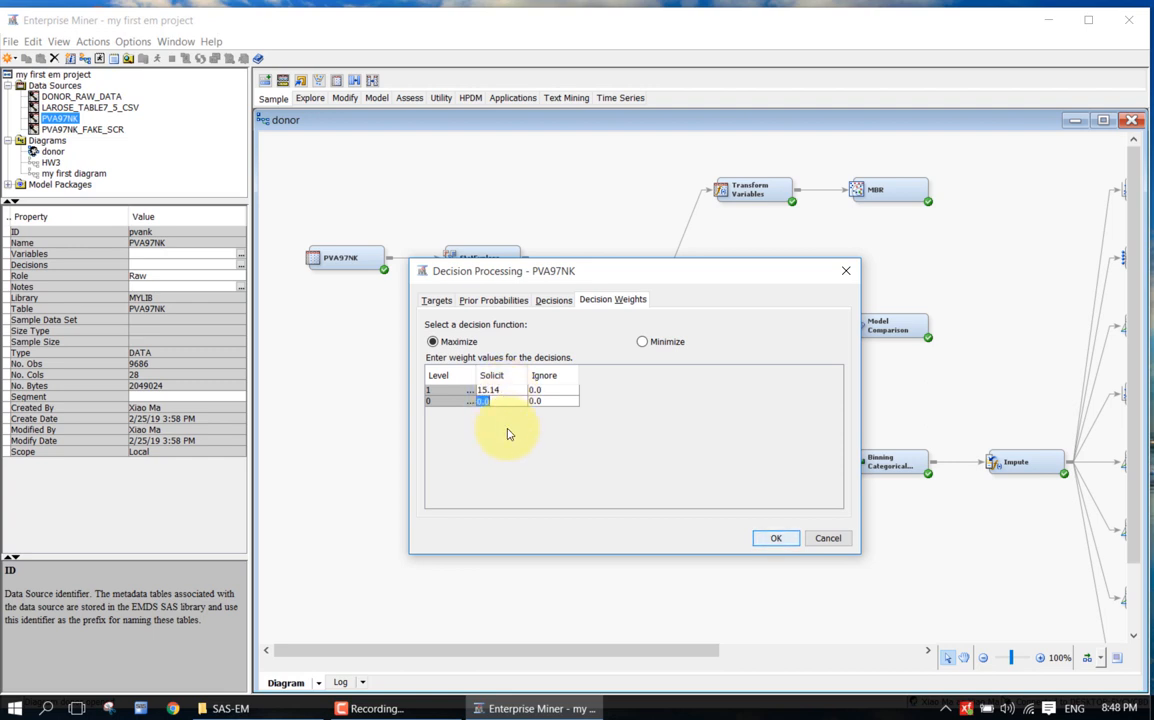
pyautogui.press('BackSpace')
pyautogui.write('-0.68')
pyautogui.press('Tab')
pyautogui.doubleClick(508, 399)
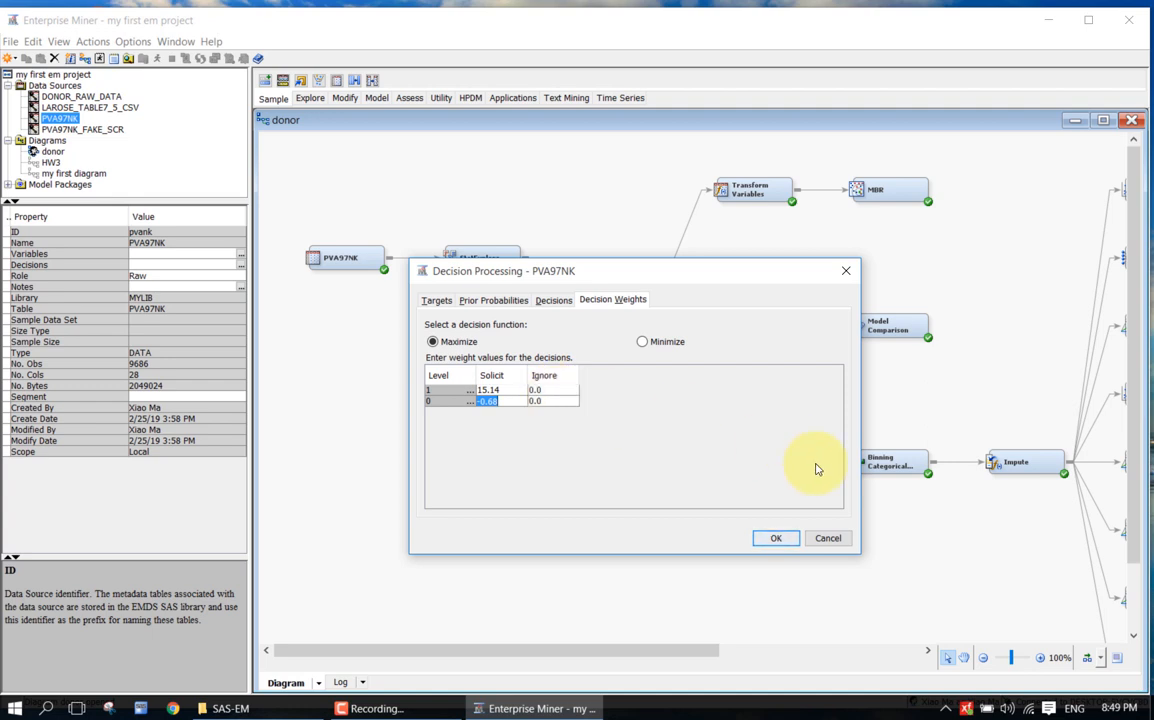
pyautogui.click(776, 540)
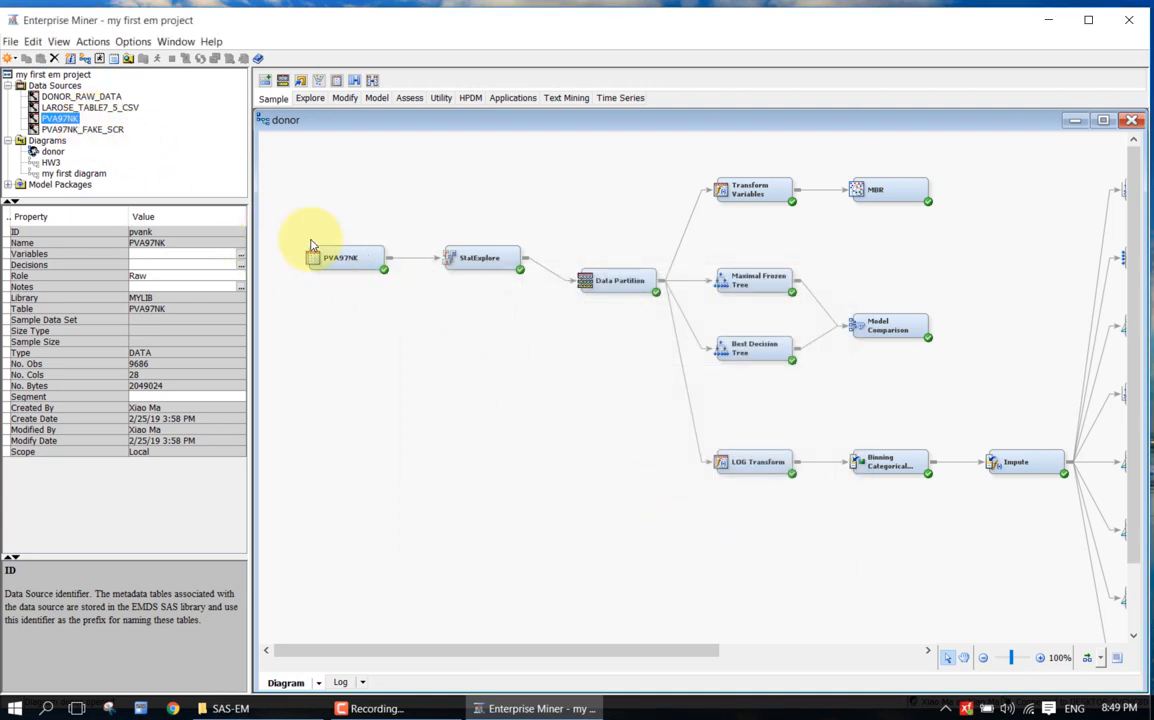
# Reassign the PVA97NK data source to the PVA97NK input node in the donor diagram
pyautogui.click(338, 255)
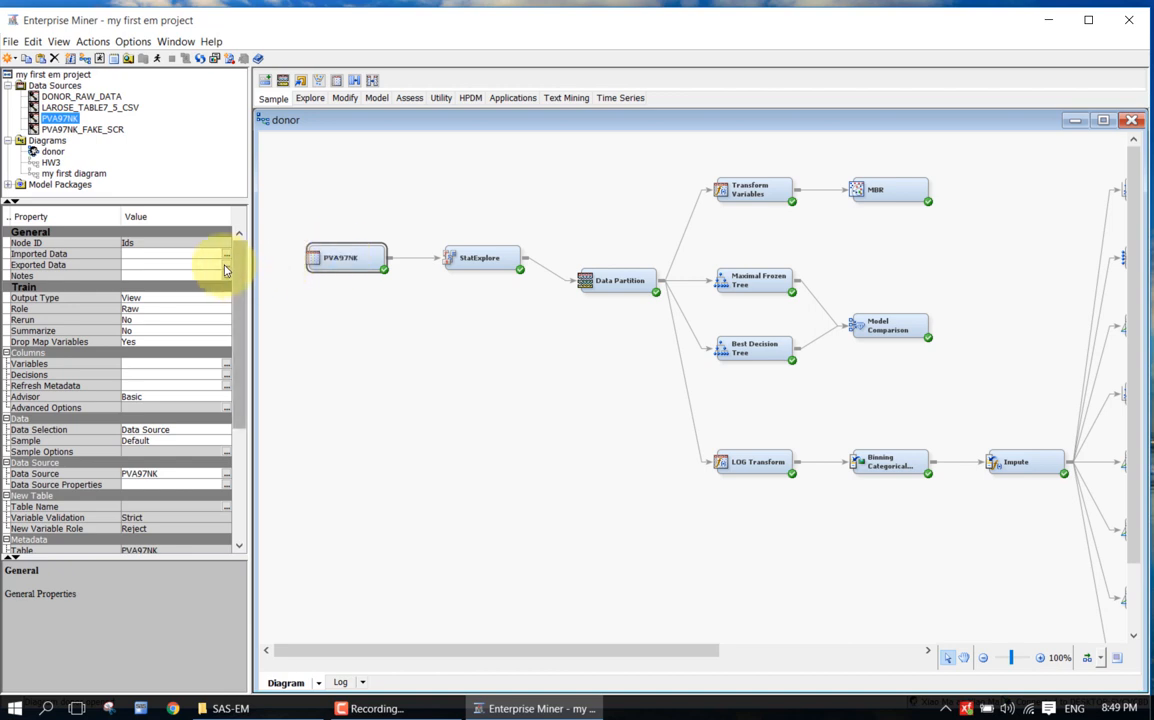
pyautogui.rightClick(337, 260)
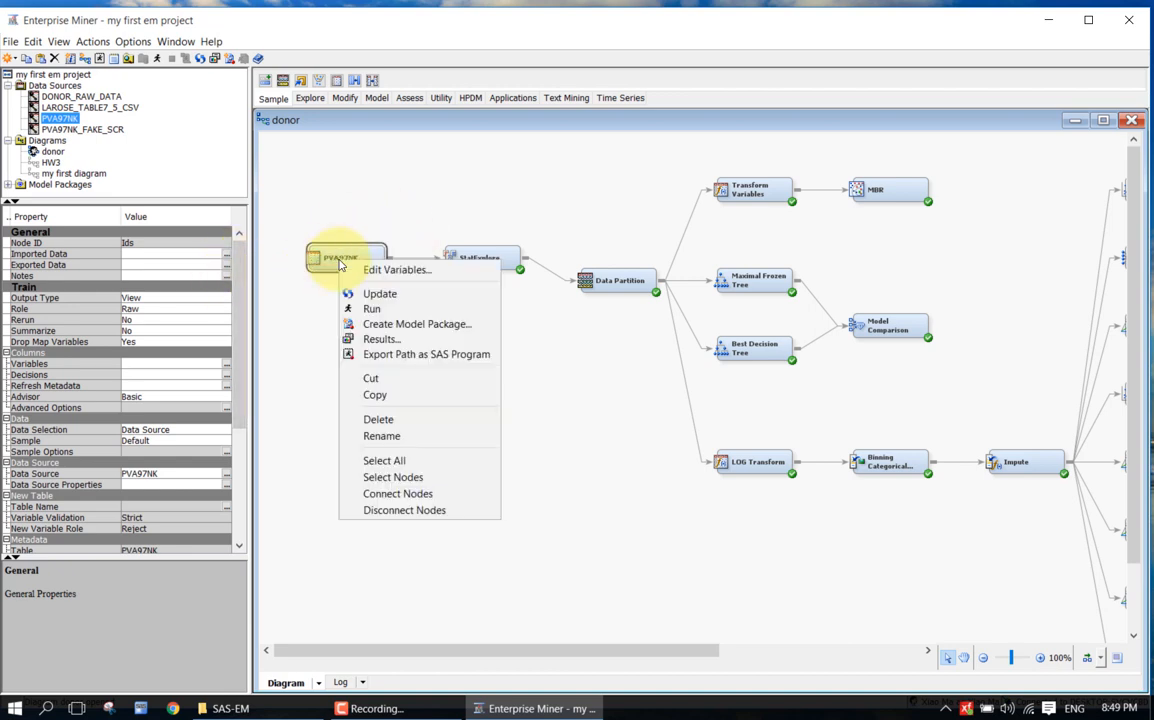
pyautogui.click(330, 345)
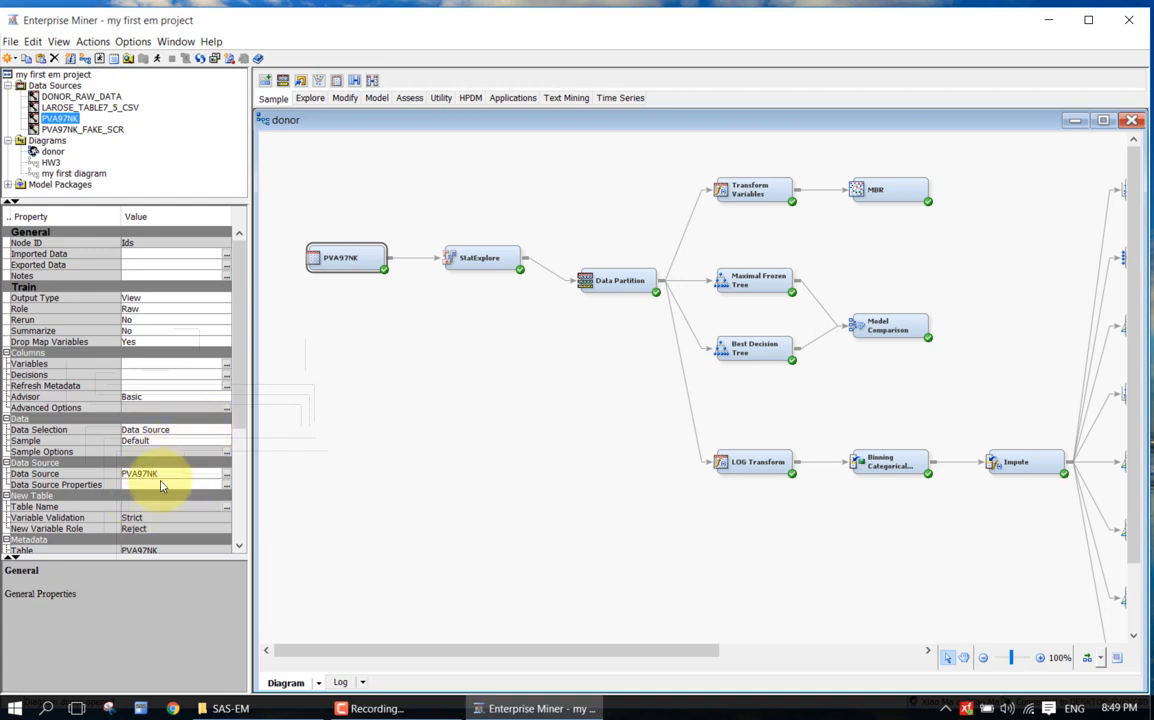
pyautogui.click(226, 473)
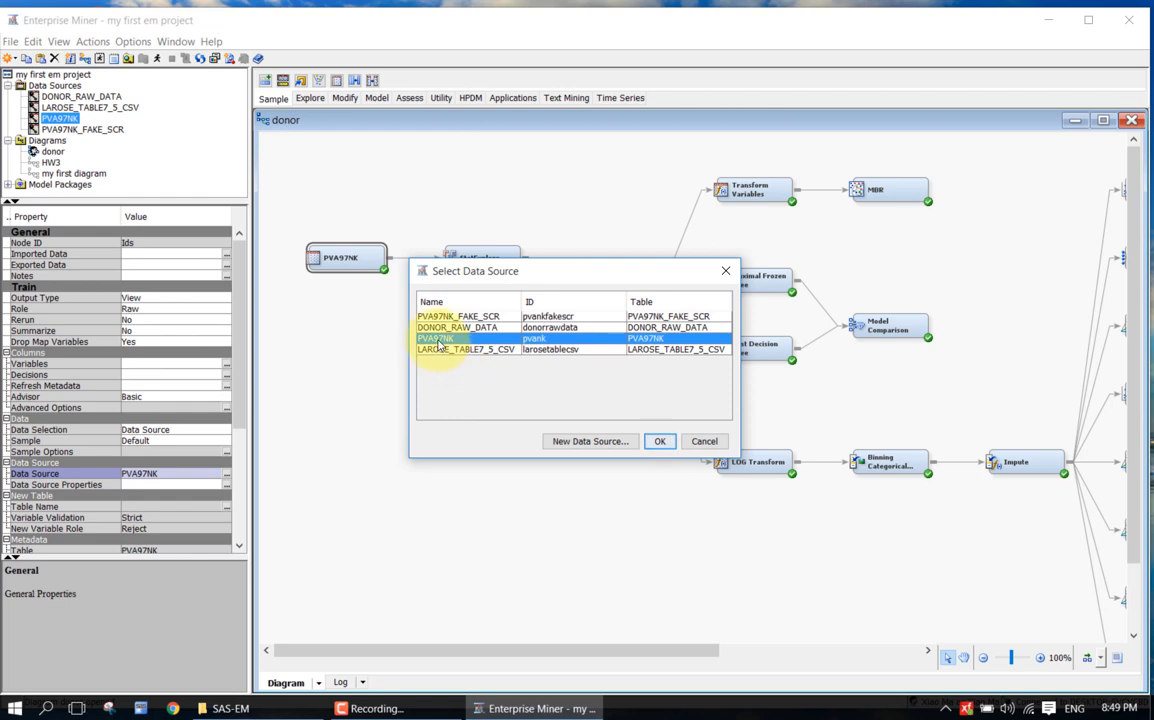
pyautogui.click(657, 442)
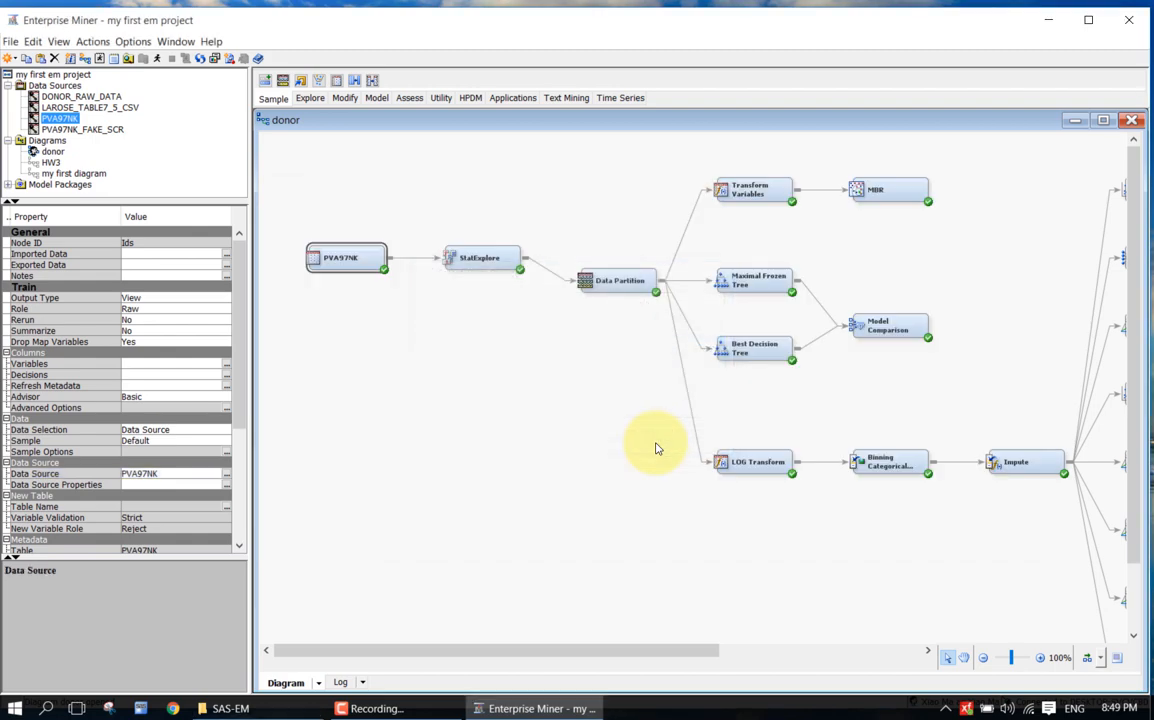
pyautogui.click(415, 301)
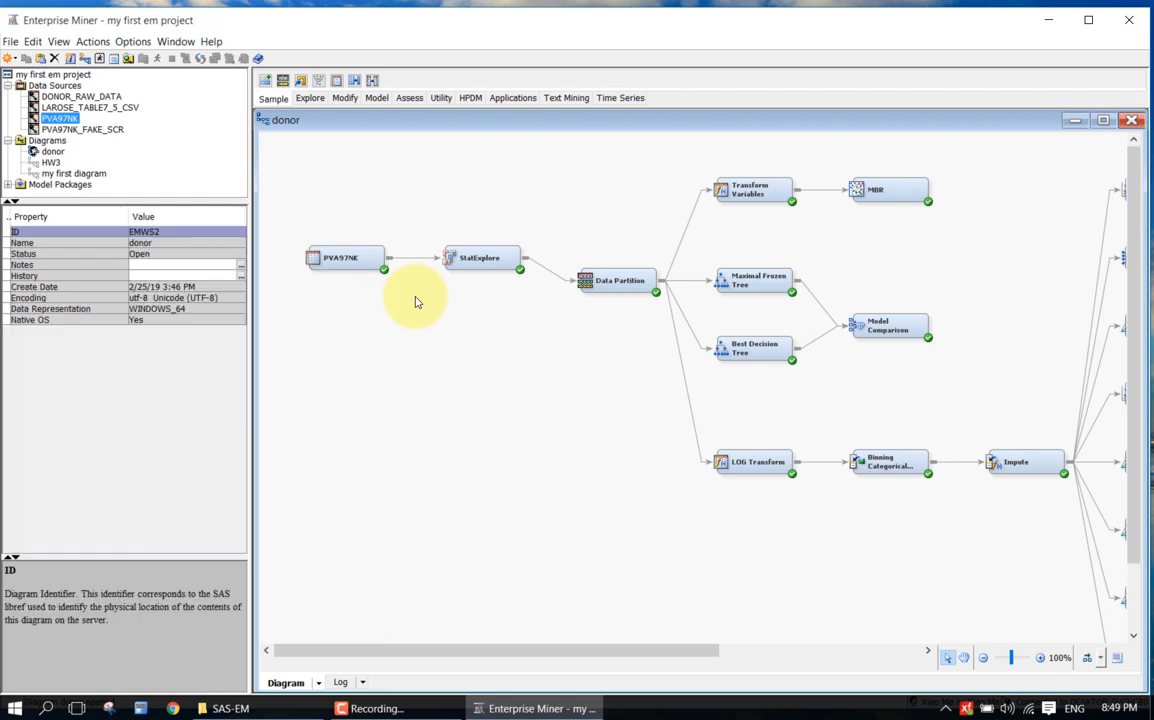
# Examine the donor diagram's flow from PVA97NK through StatExplore, Data Partition, LOG Transform and Impute to the modelling and comparison nodes
pyautogui.click(365, 262)
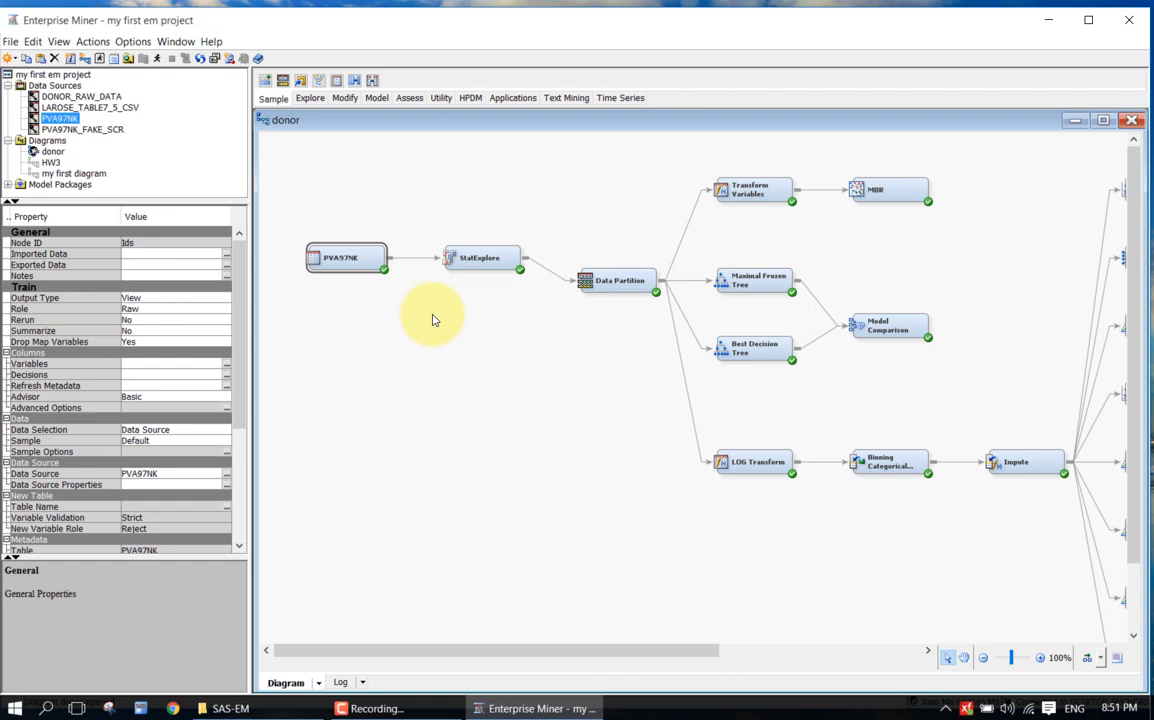
pyautogui.click(433, 319)
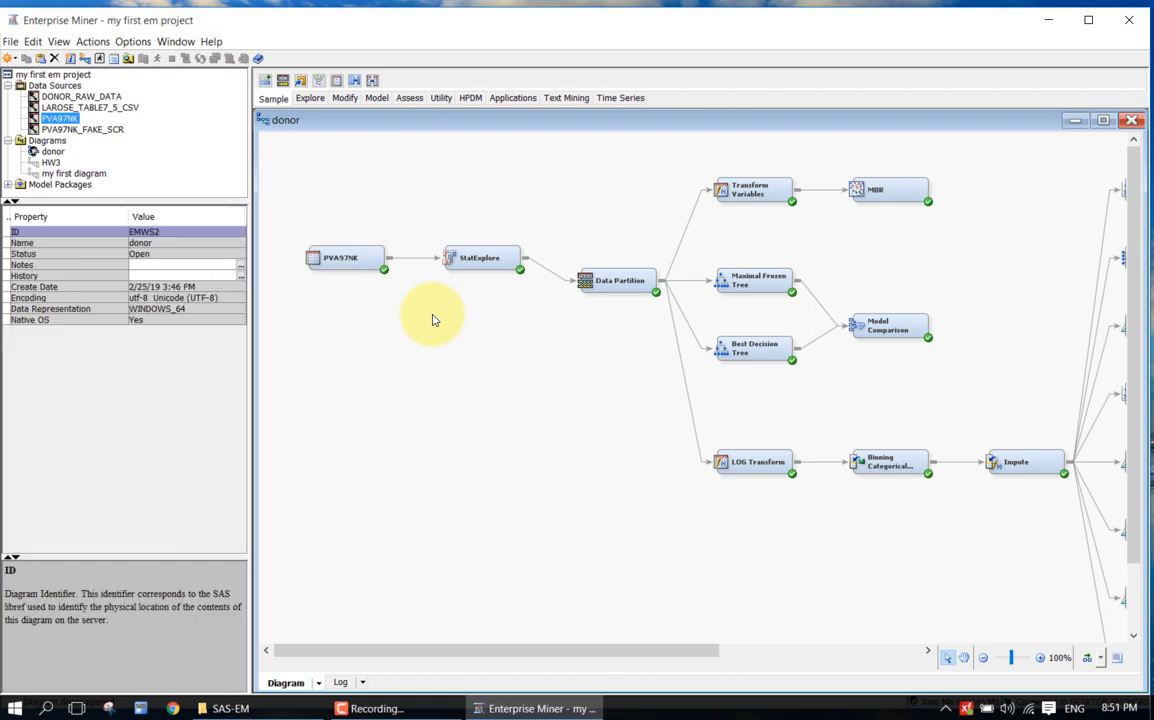
pyautogui.click(338, 258)
pyautogui.click(484, 257)
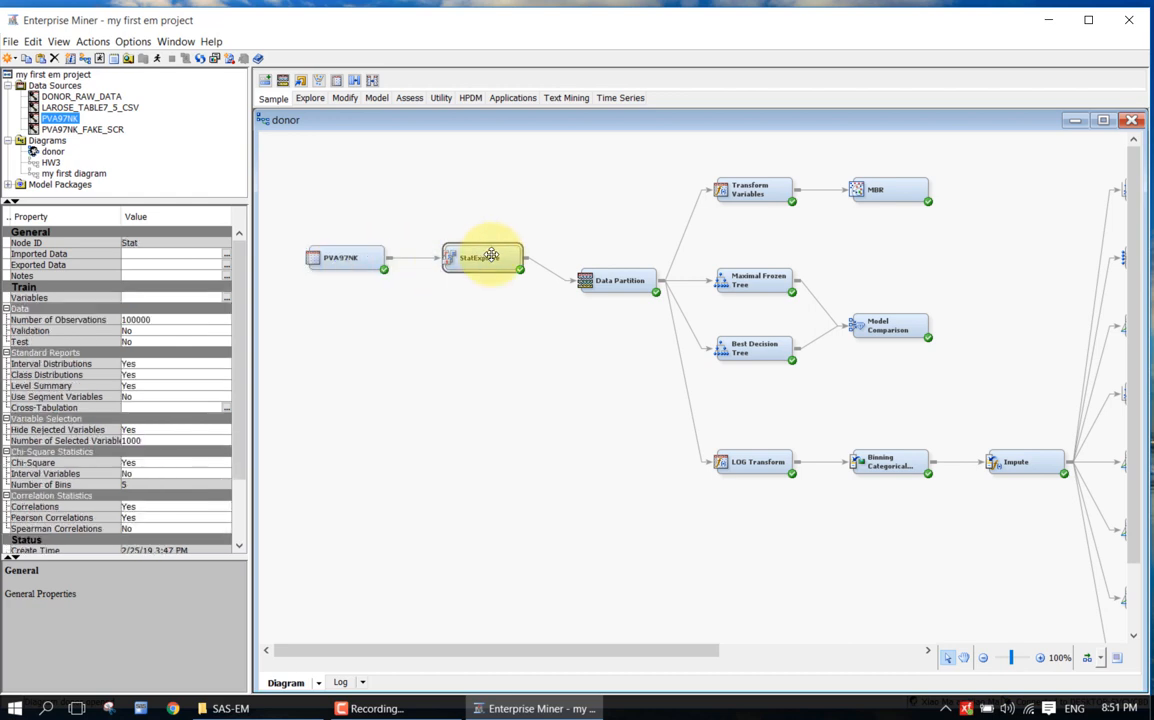
pyautogui.click(492, 311)
pyautogui.click(490, 262)
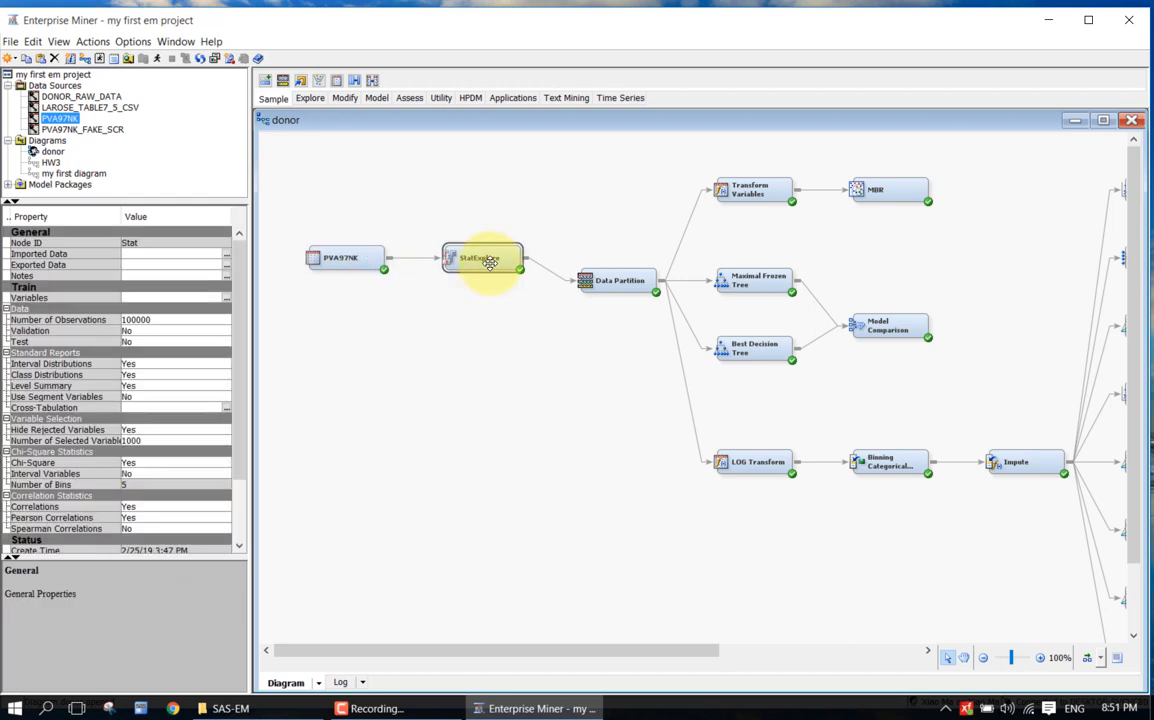
pyautogui.click(632, 281)
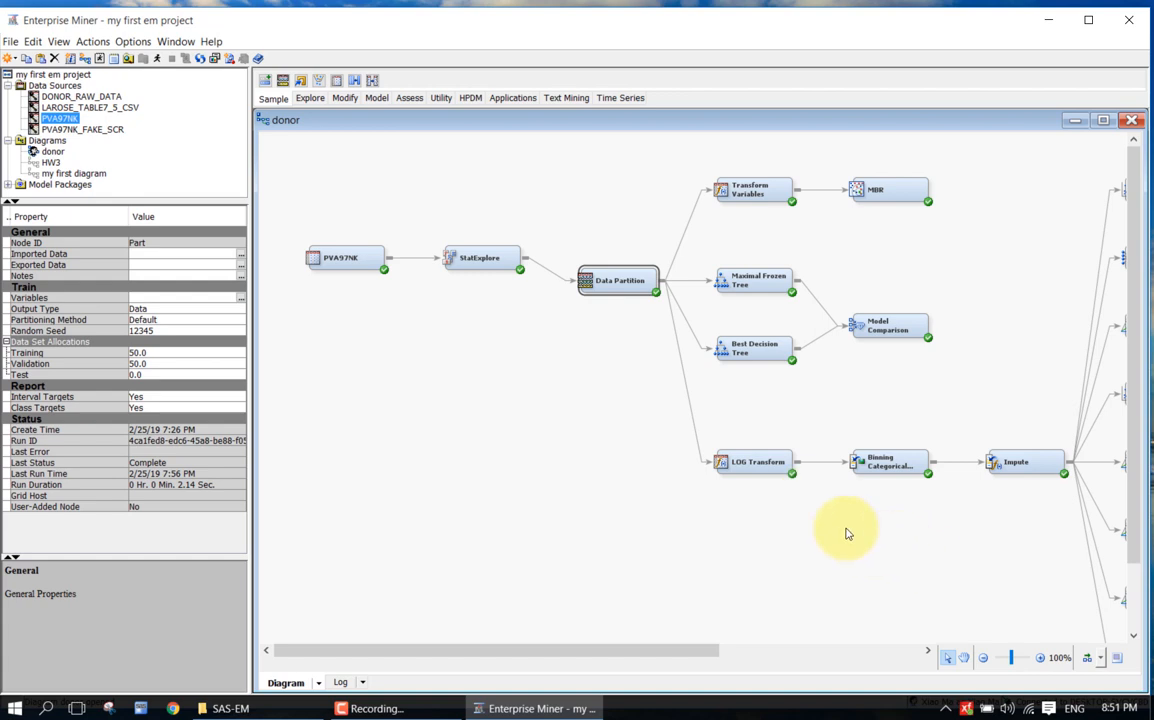
pyautogui.click(748, 466)
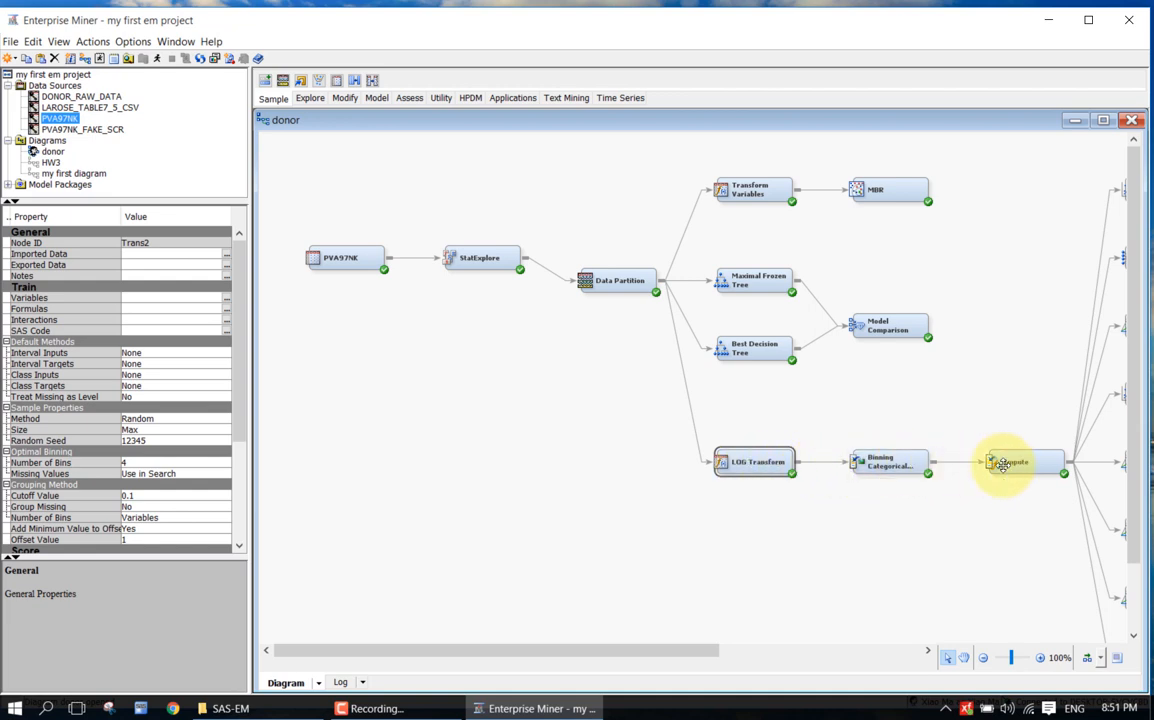
pyautogui.click(1028, 530)
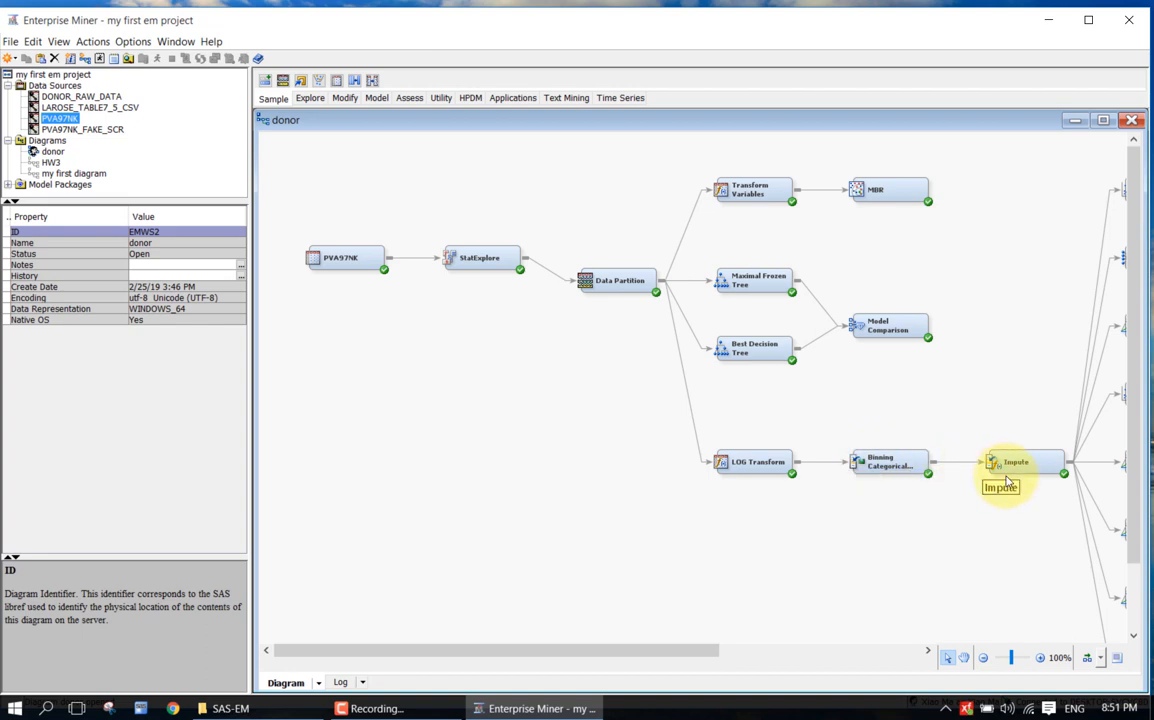
pyautogui.click(1014, 465)
pyautogui.click(1018, 553)
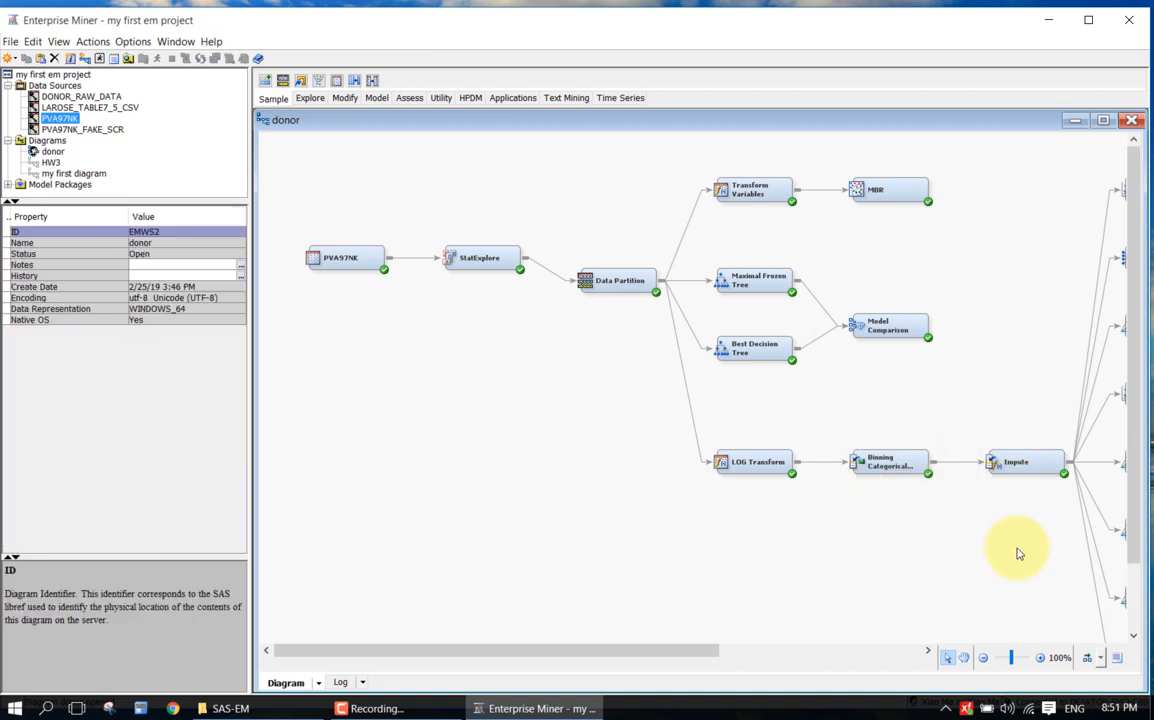
pyautogui.click(894, 651)
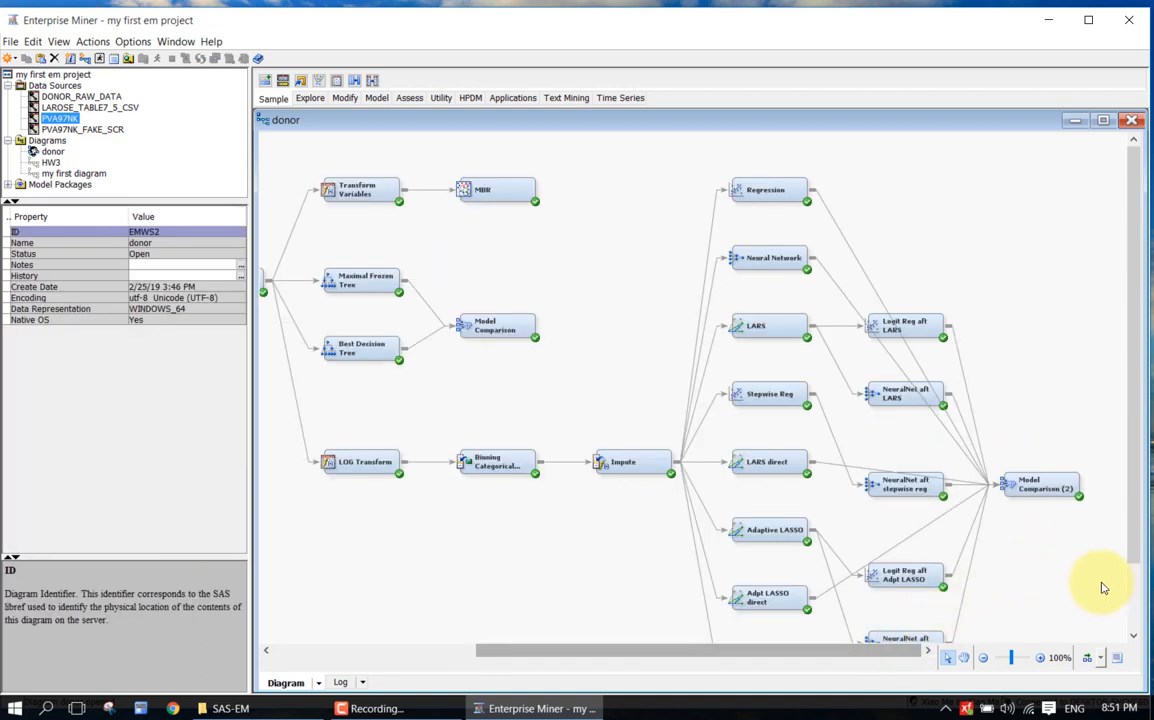
pyautogui.click(1134, 592)
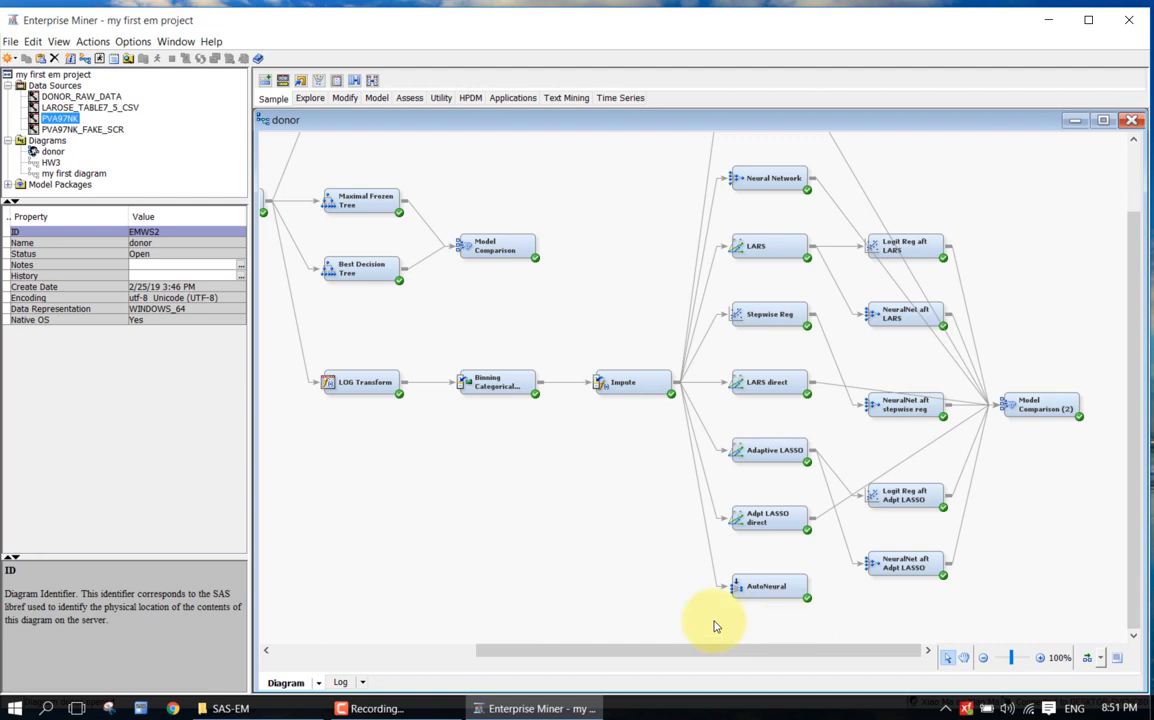
# Review the saved decision weights of the PVA97NK data source, and close its decision processing without changes
pyautogui.rightClick(64, 122)
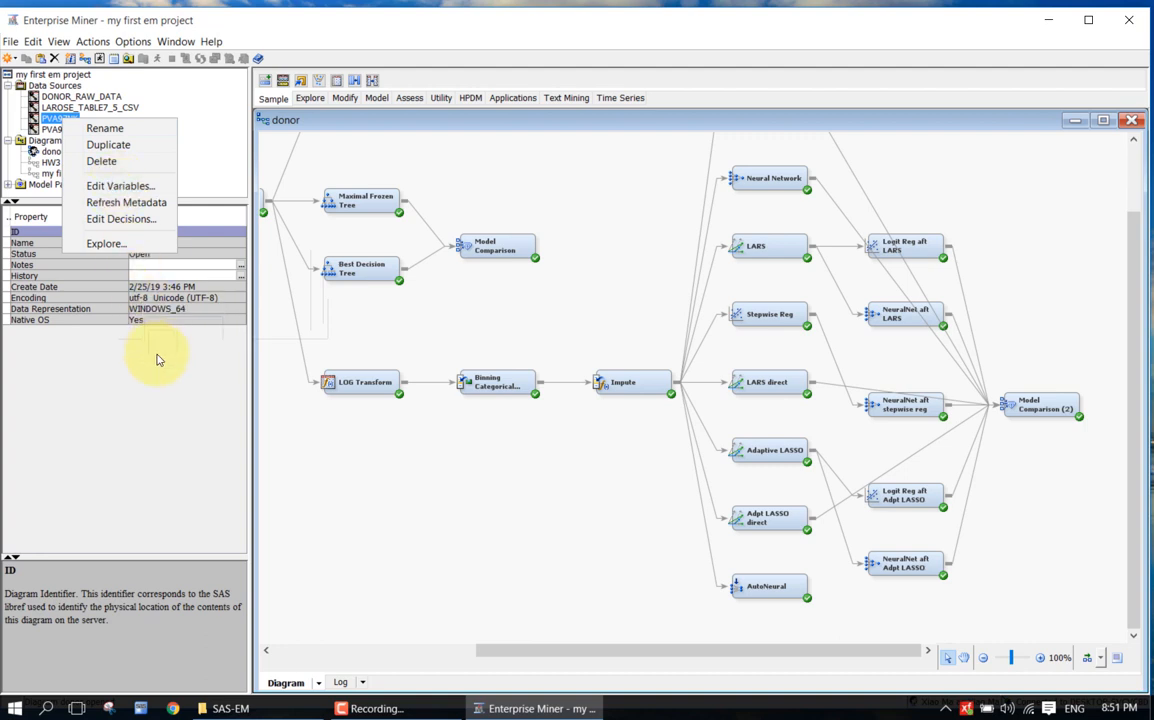
pyautogui.click(58, 122)
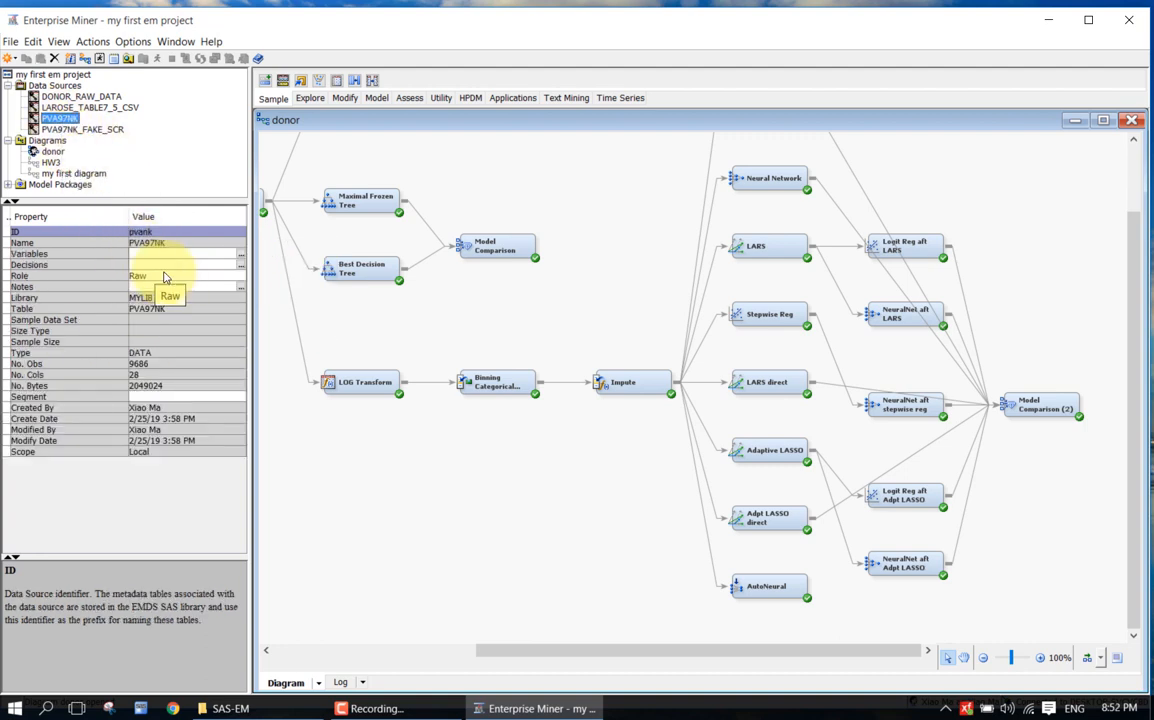
pyautogui.click(241, 265)
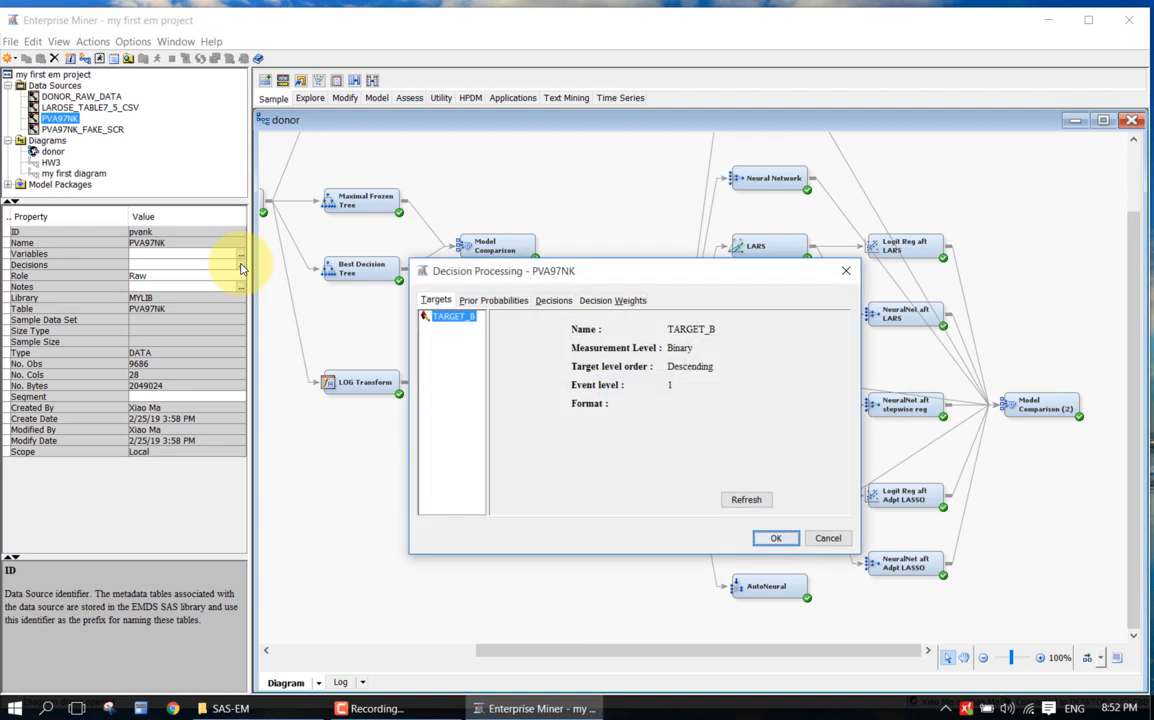
pyautogui.click(596, 299)
pyautogui.doubleClick(487, 400)
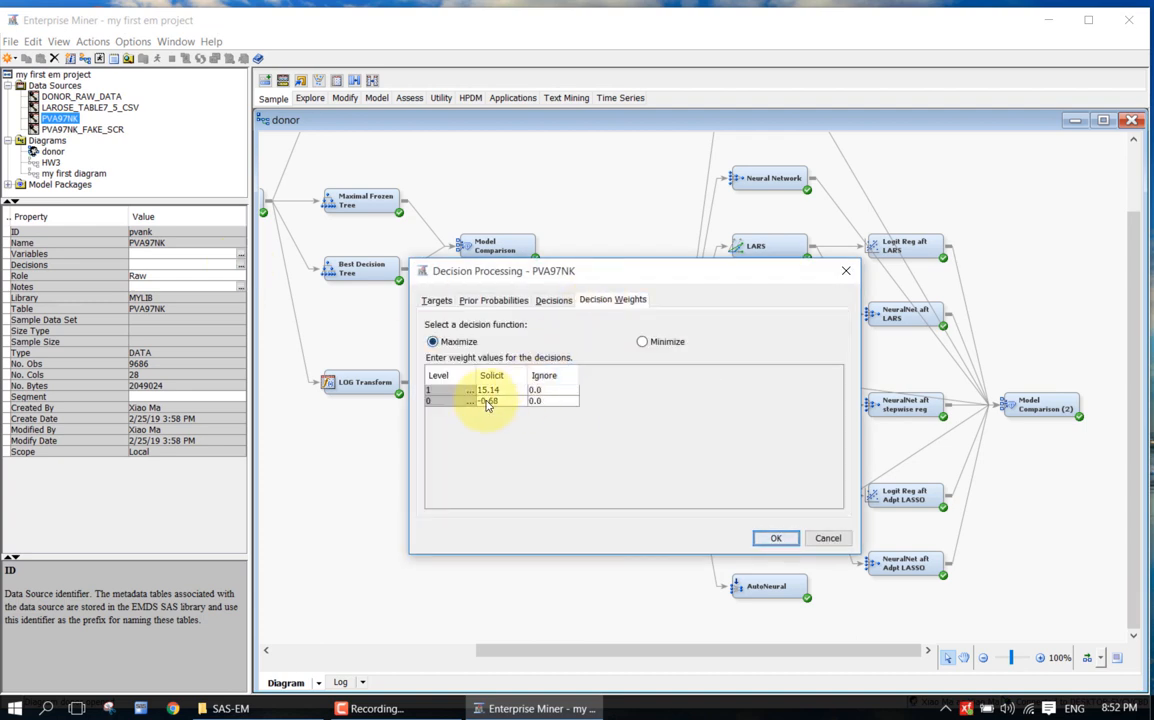
pyautogui.click(845, 270)
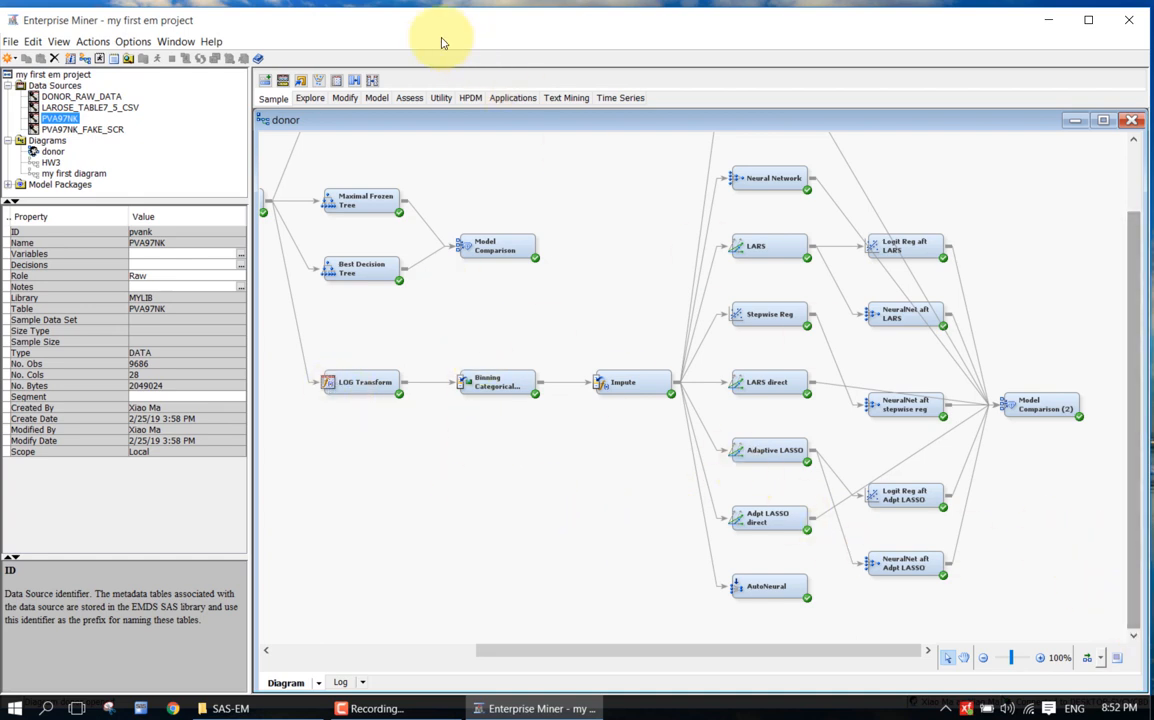
# Add a Decision Tree node below AutoNeural in the donor diagram and connect the Impute node to it
pyautogui.click(345, 98)
pyautogui.click(373, 98)
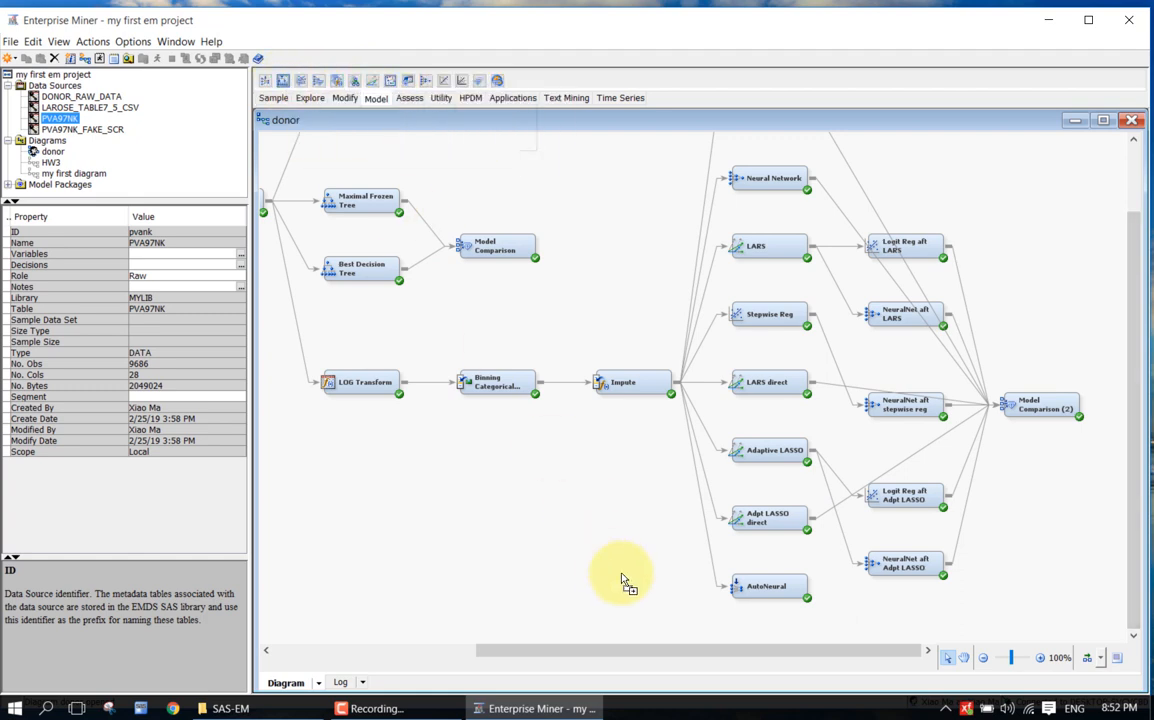
pyautogui.scroll(-2, 721, 617)
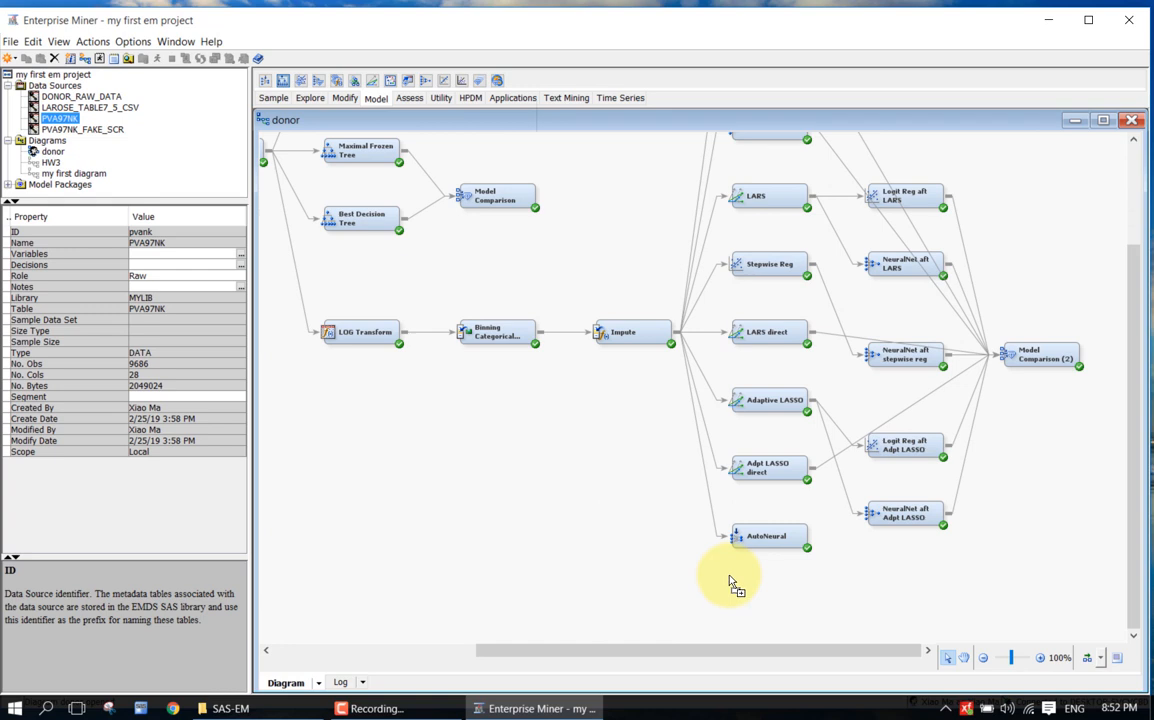
pyautogui.moveTo(730, 583); pyautogui.dragTo(732, 584)
pyautogui.rightClick(786, 588)
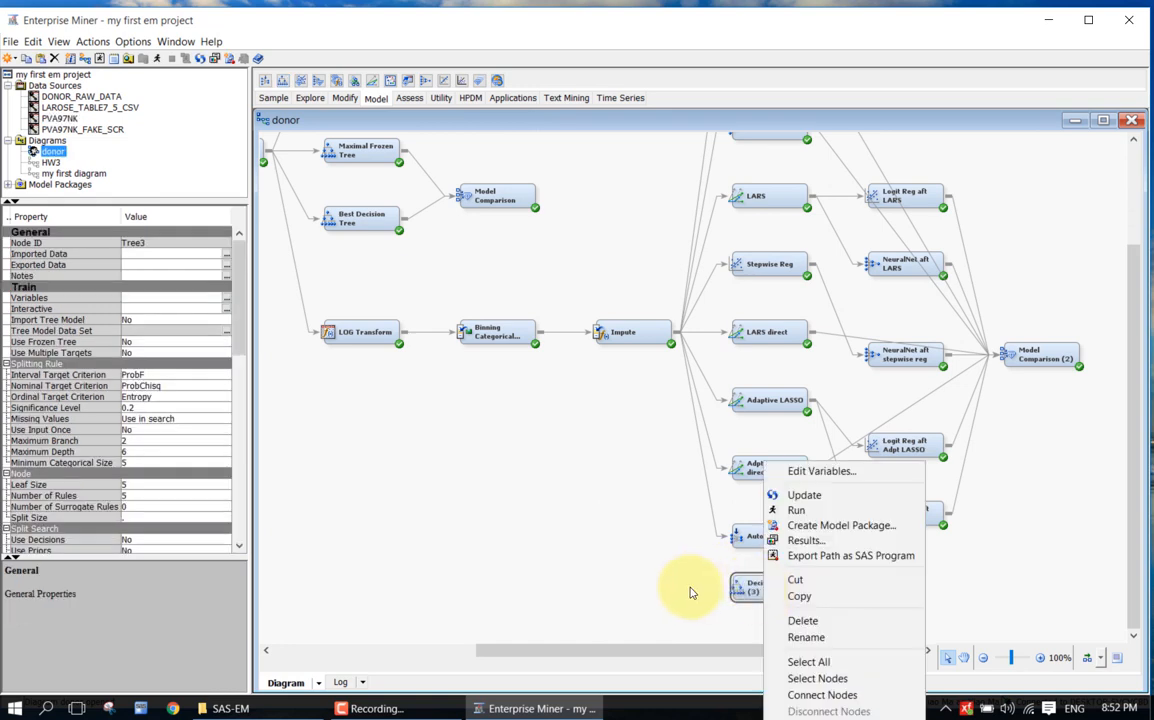
pyautogui.press('Escape')
pyautogui.moveTo(681, 328); pyautogui.dragTo(752, 595)
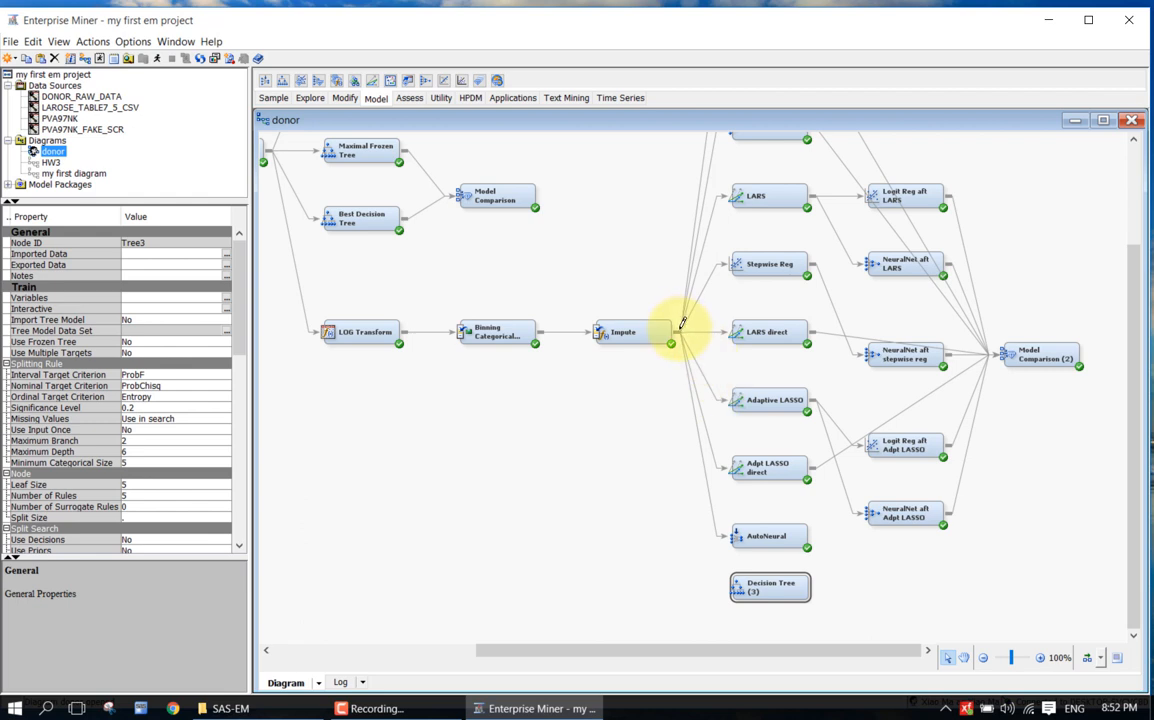
pyautogui.moveTo(677, 329); pyautogui.dragTo(757, 583)
# Rename the new decision tree node below AutoNeural as Best Classify Tree
pyautogui.rightClick(757, 585)
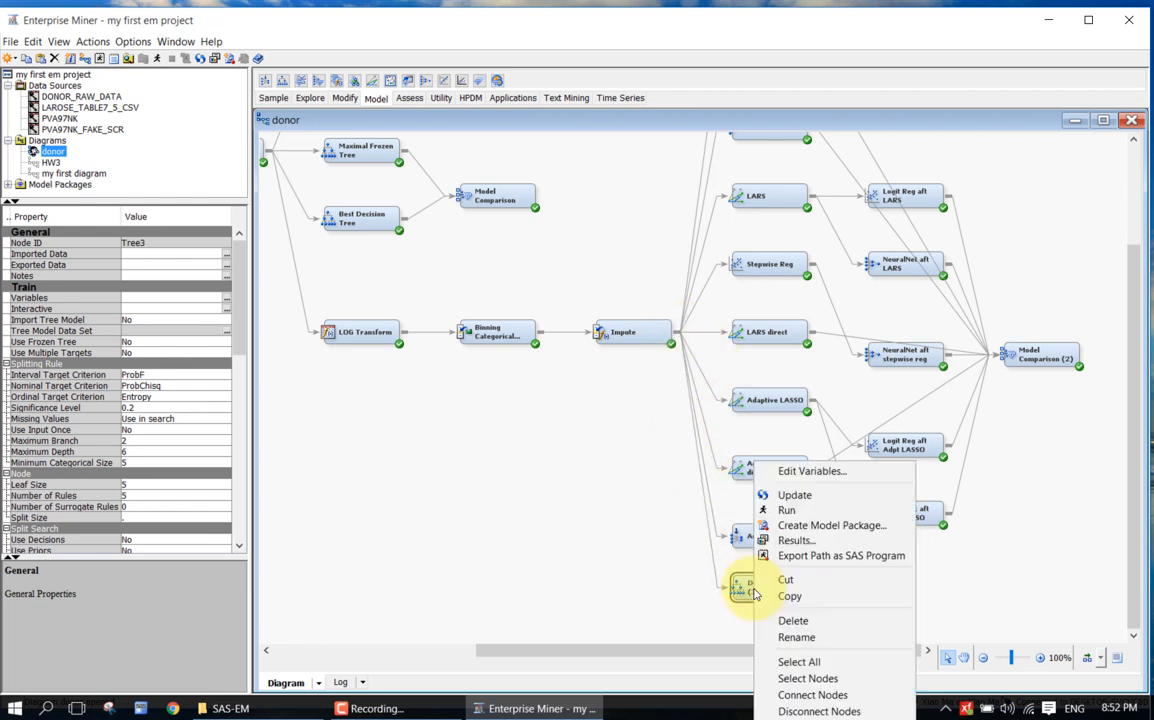
pyautogui.click(808, 640)
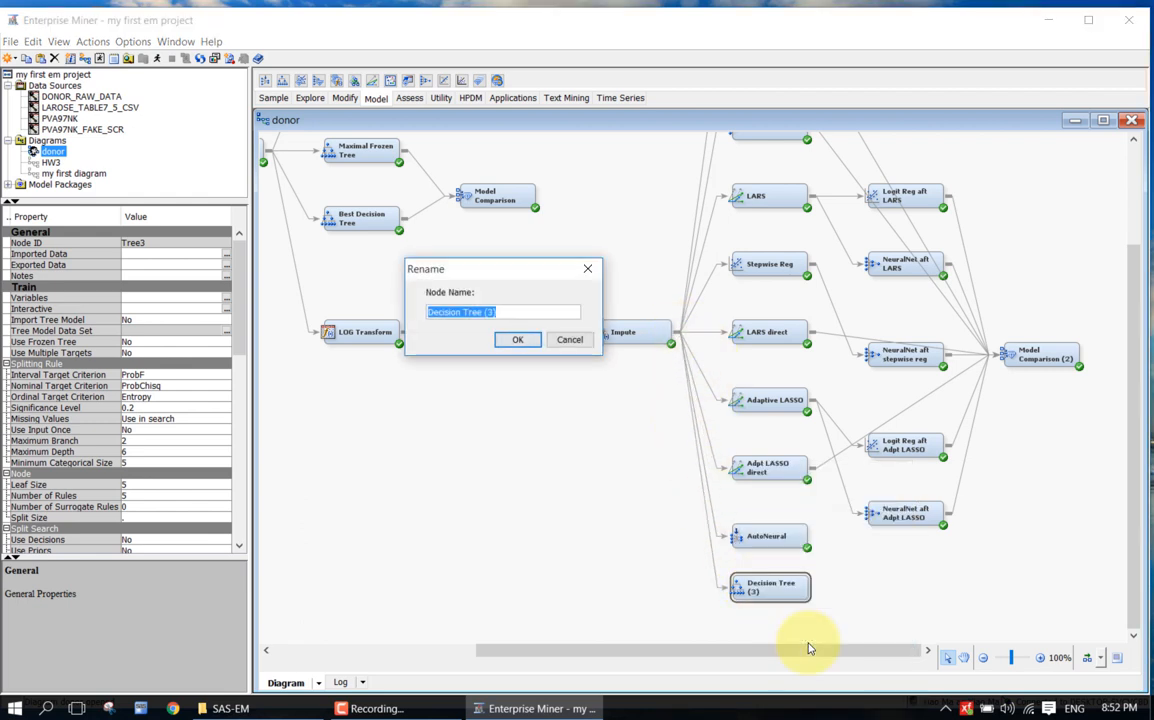
pyautogui.write('Best Cla')
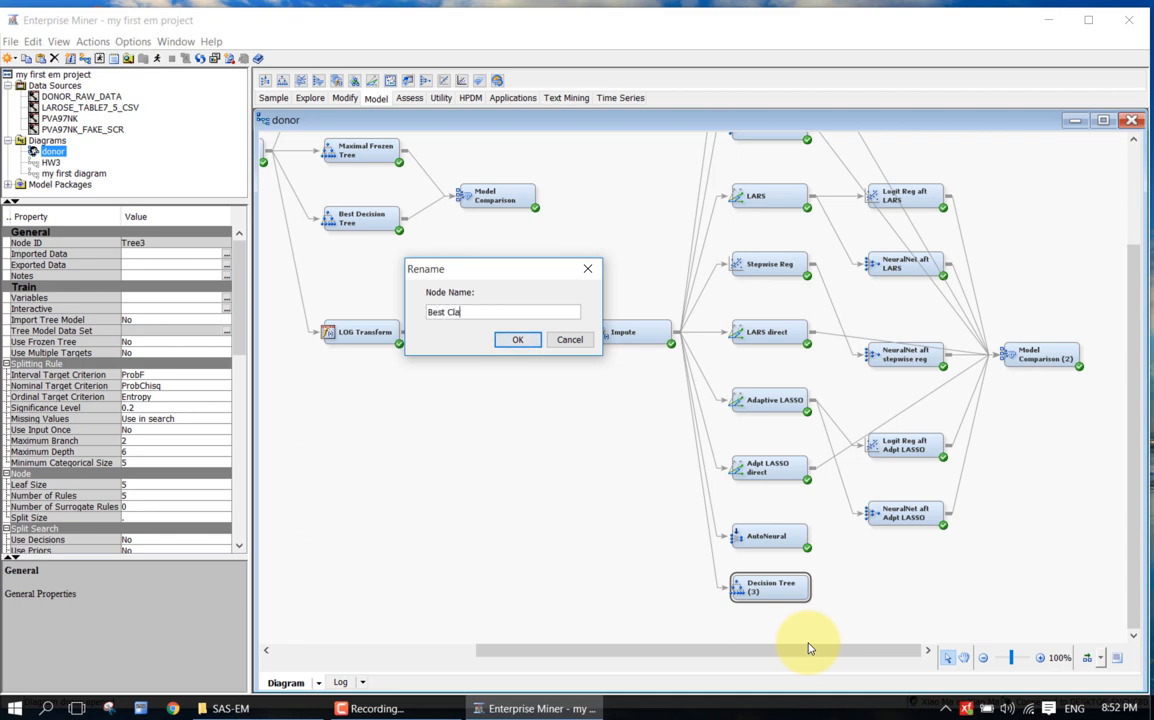
pyautogui.write('ssify Tree')
pyautogui.press('Return')
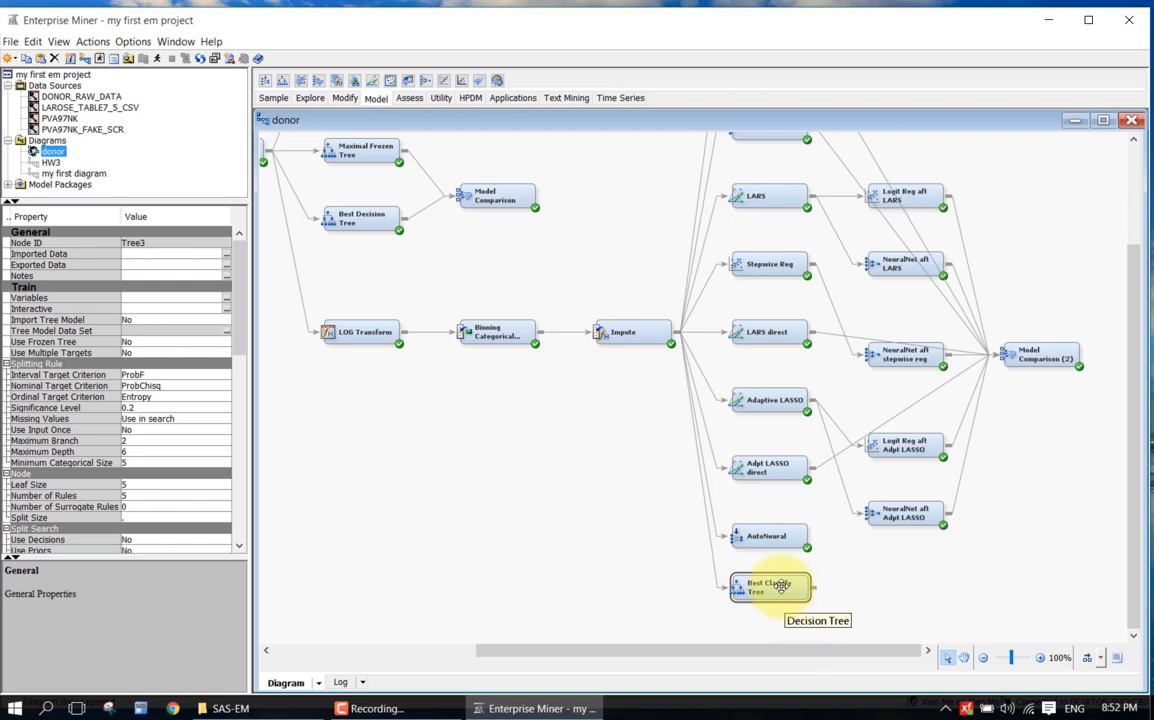
# Set the subtree assessment measure of Best Classify Tree to Misclassification
pyautogui.click(241, 421)
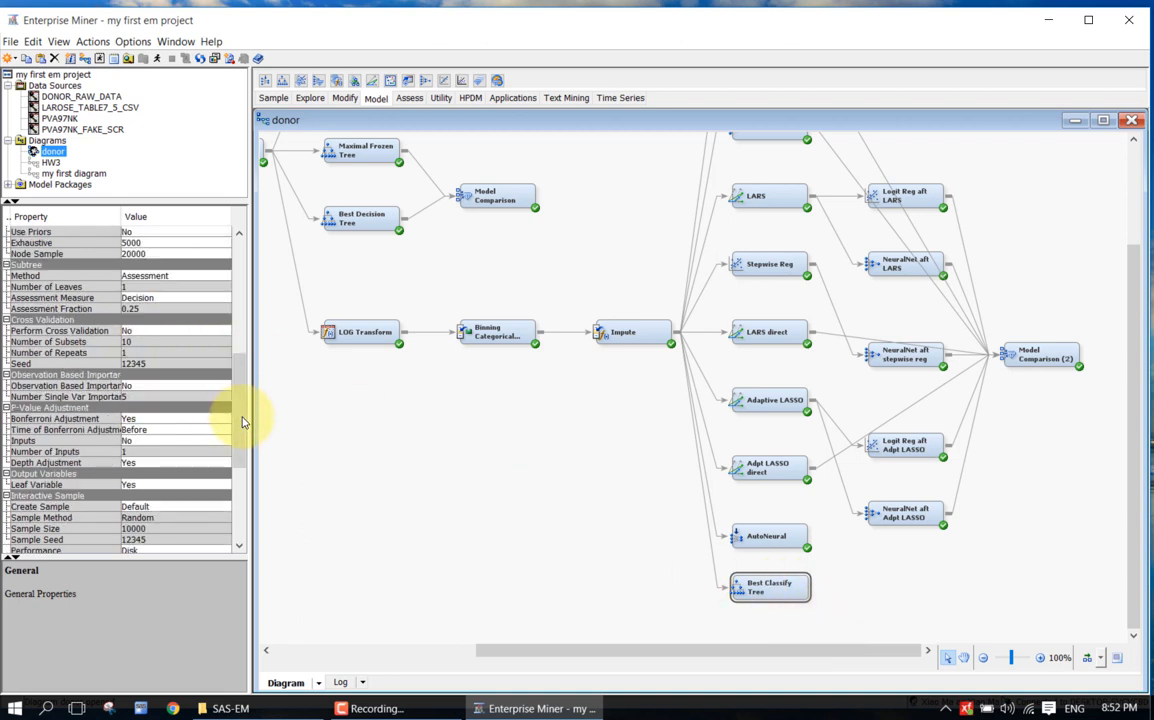
pyautogui.click(122, 278)
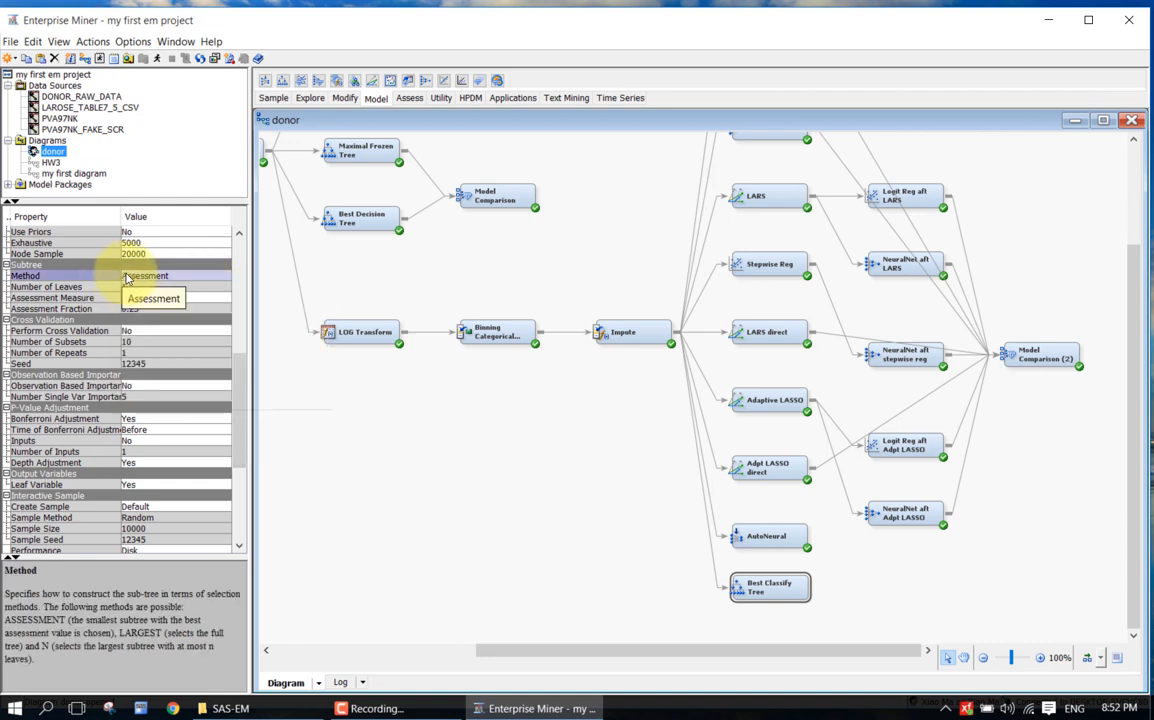
pyautogui.click(111, 298)
pyautogui.moveTo(112, 302)
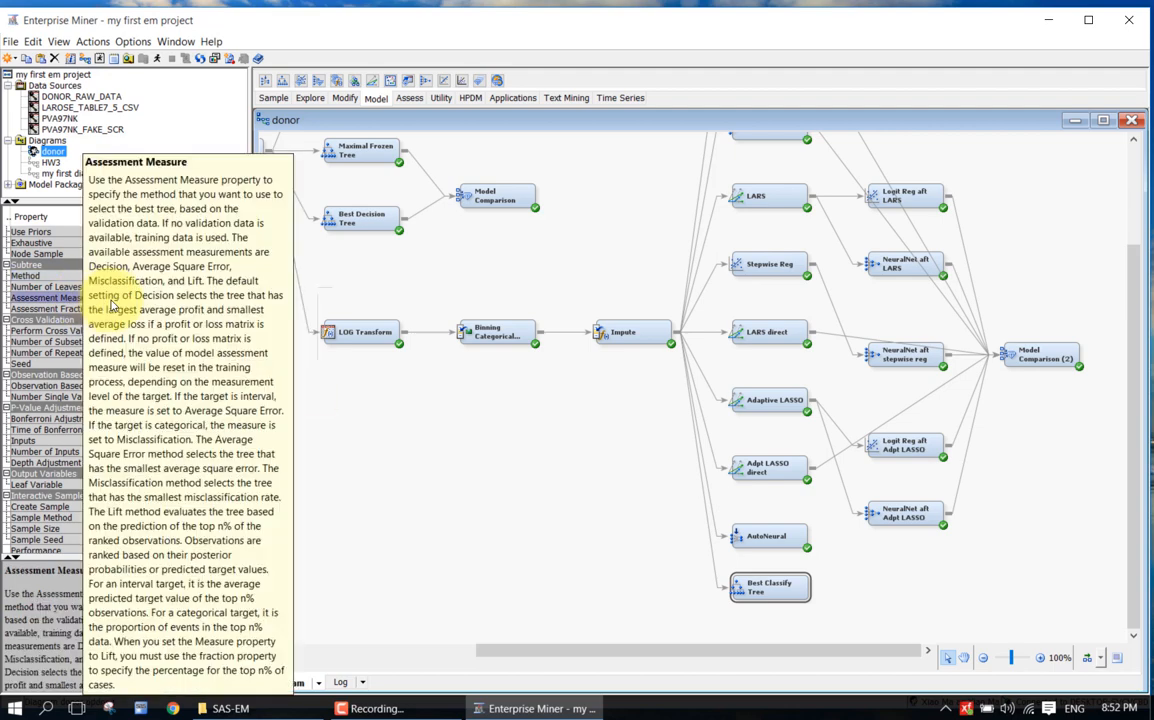
pyautogui.click(226, 298)
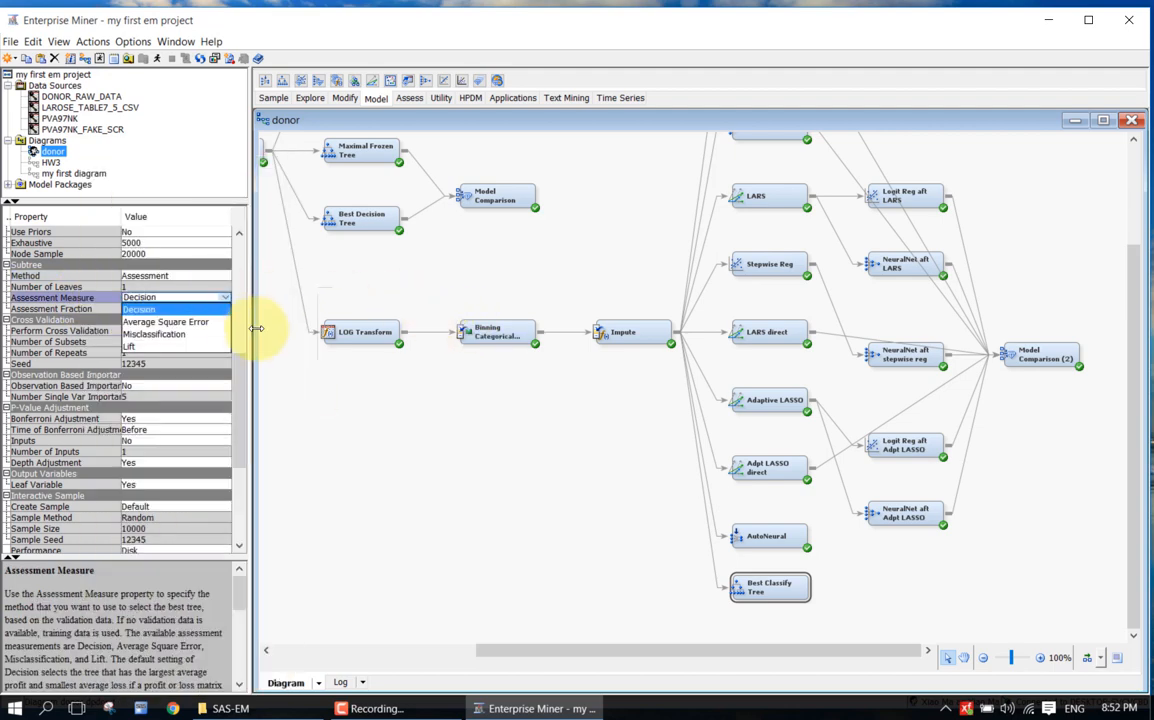
pyautogui.click(211, 336)
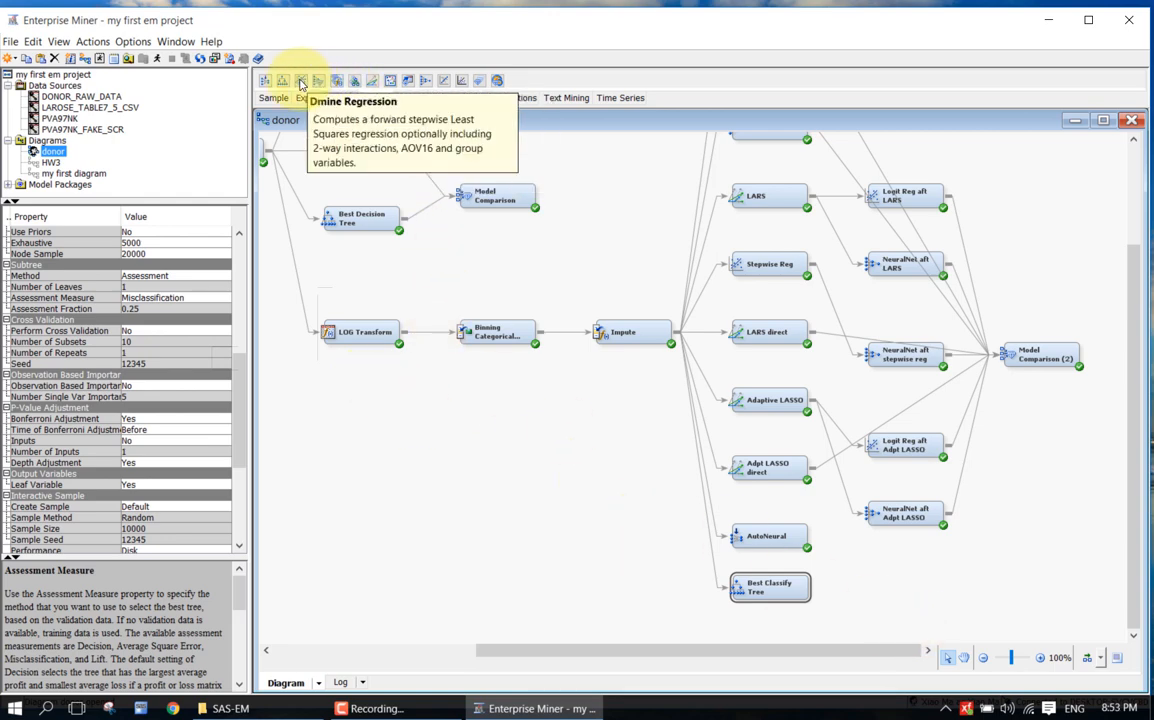
# Add another Decision Tree node below Best Classify Tree and connect the Impute node to it
pyautogui.moveTo(283, 80); pyautogui.dragTo(726, 625)
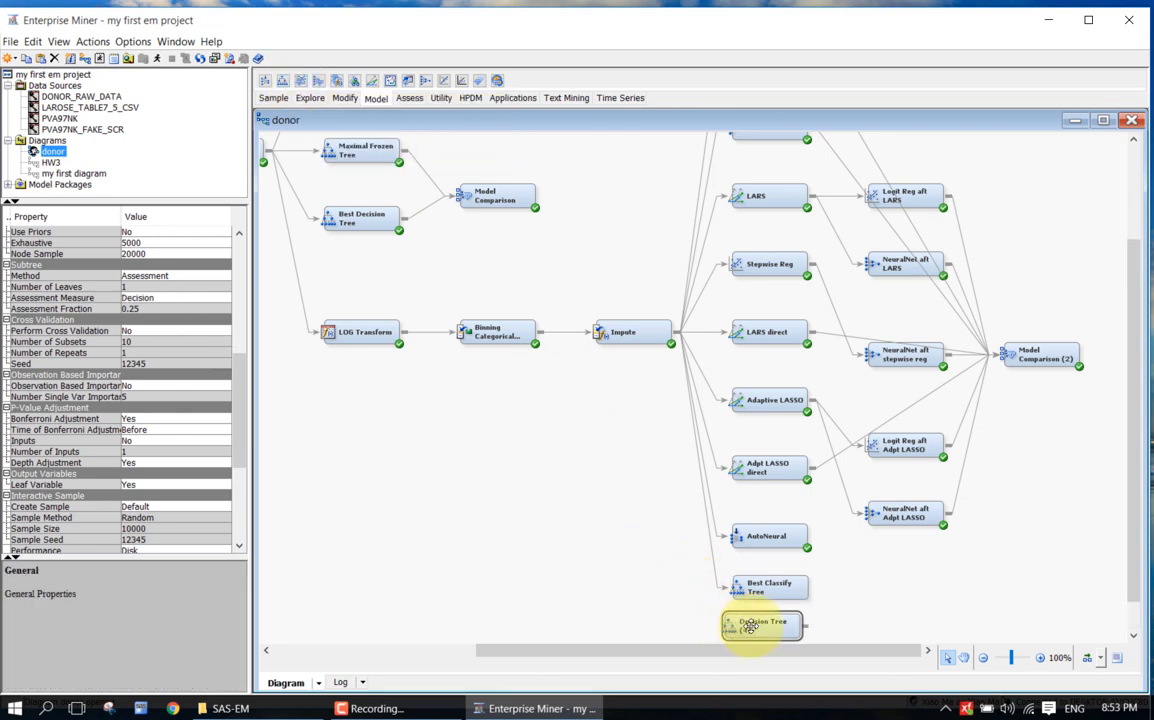
pyautogui.click(668, 330)
pyautogui.click(623, 404)
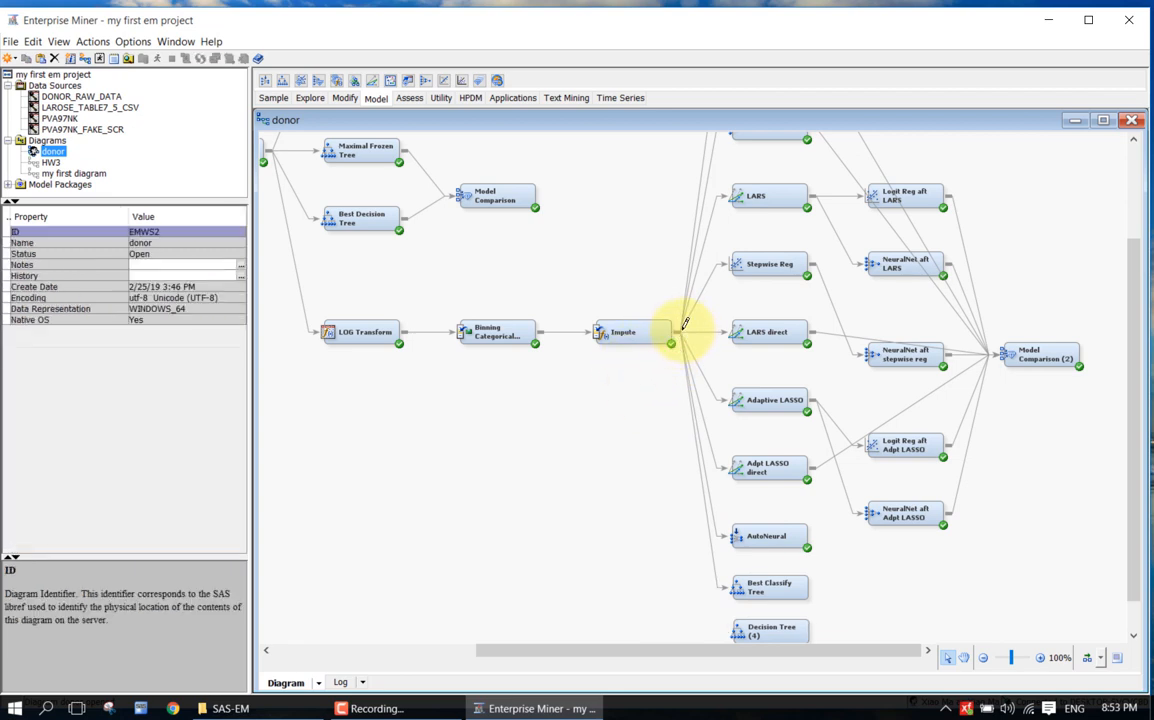
pyautogui.moveTo(680, 330)
pyautogui.mouseDown()
pyautogui.moveTo(688, 422)
pyautogui.moveTo(752, 631)
pyautogui.mouseUp()
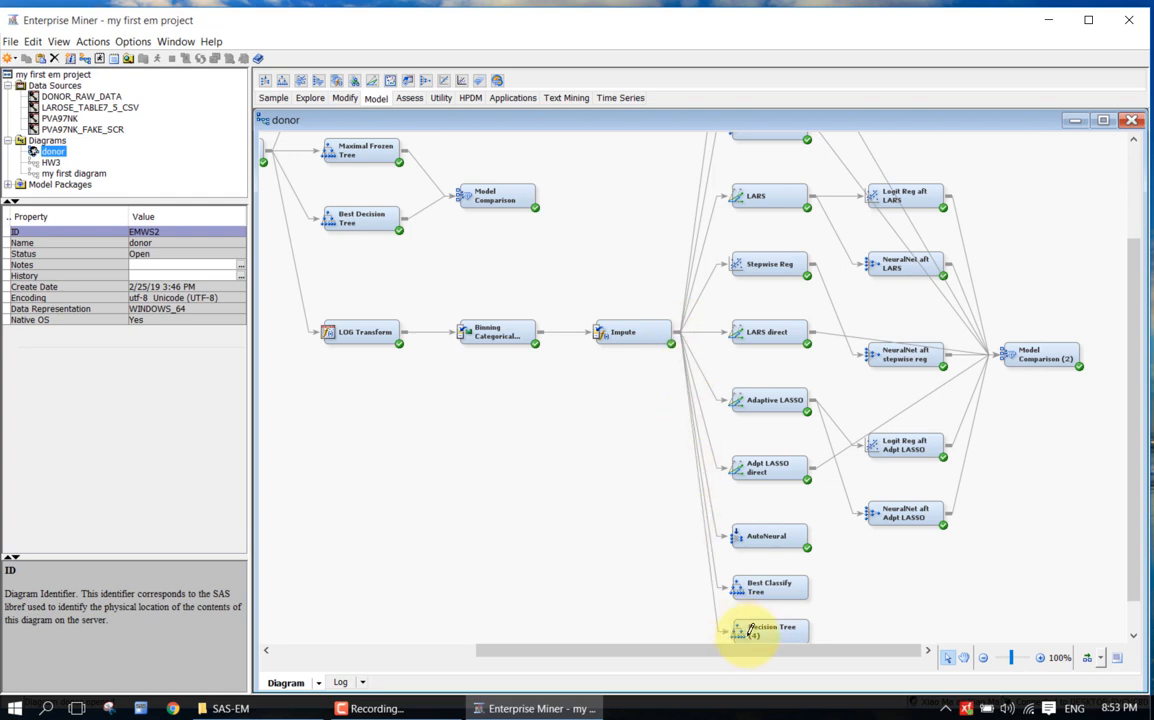
# Rename the decision tree node below Best Classify Tree as Best Profit Tree
pyautogui.rightClick(748, 628)
pyautogui.click(803, 637)
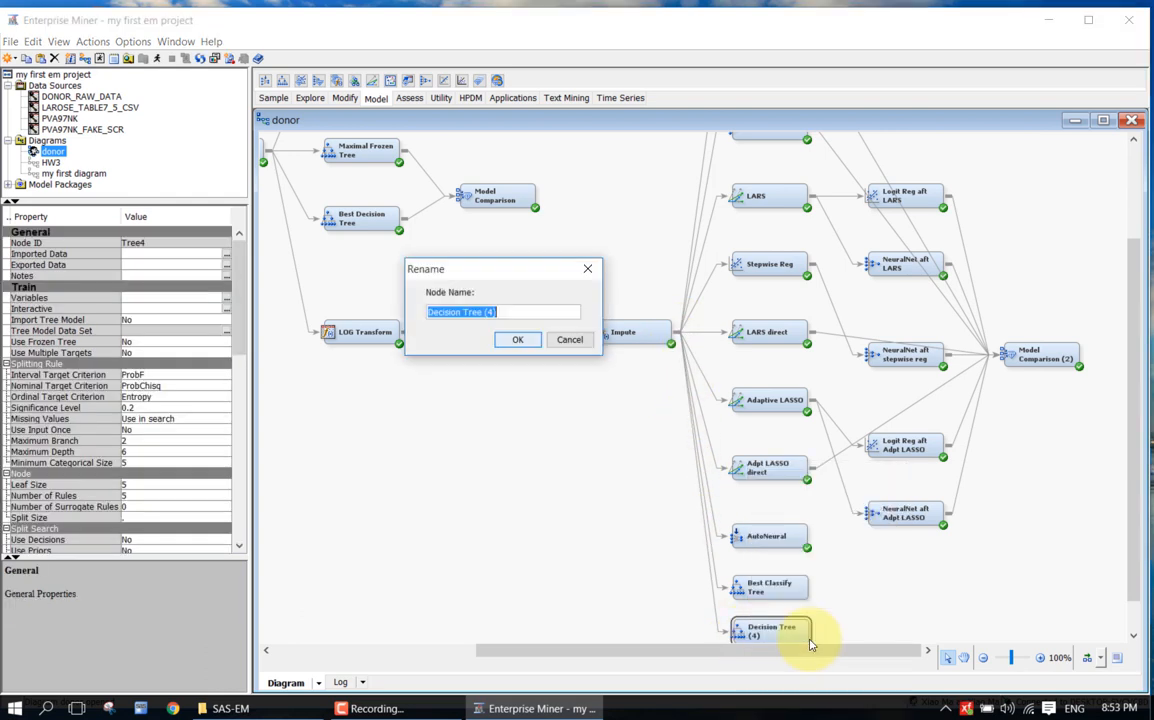
pyautogui.write('Best')
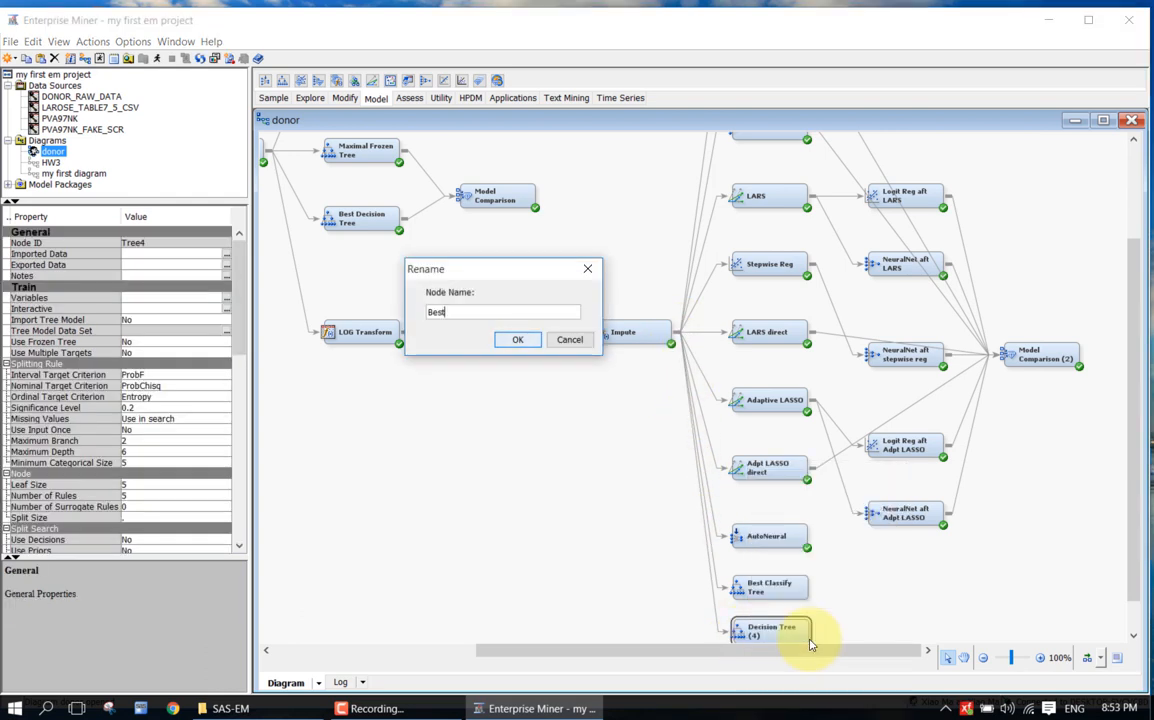
pyautogui.write(' Profit Tree')
pyautogui.press('Return')
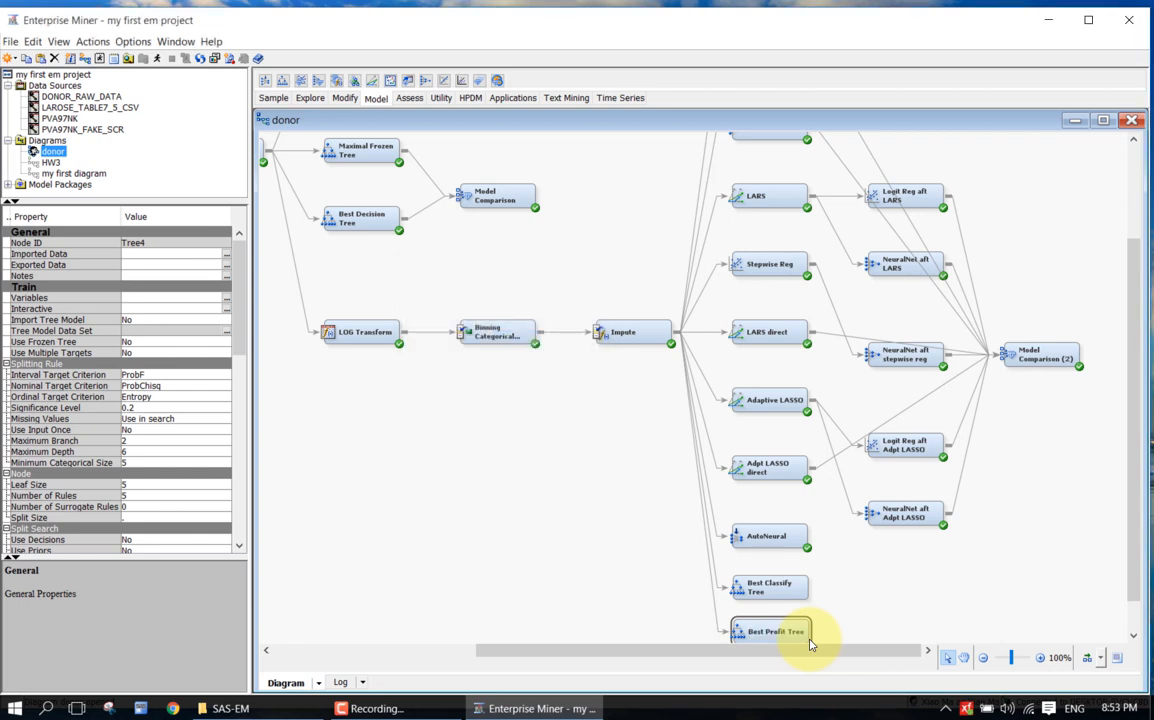
# Choose Decision as the subtree assessment measure of Best Profit Tree
pyautogui.scroll(-5, 212, 450)
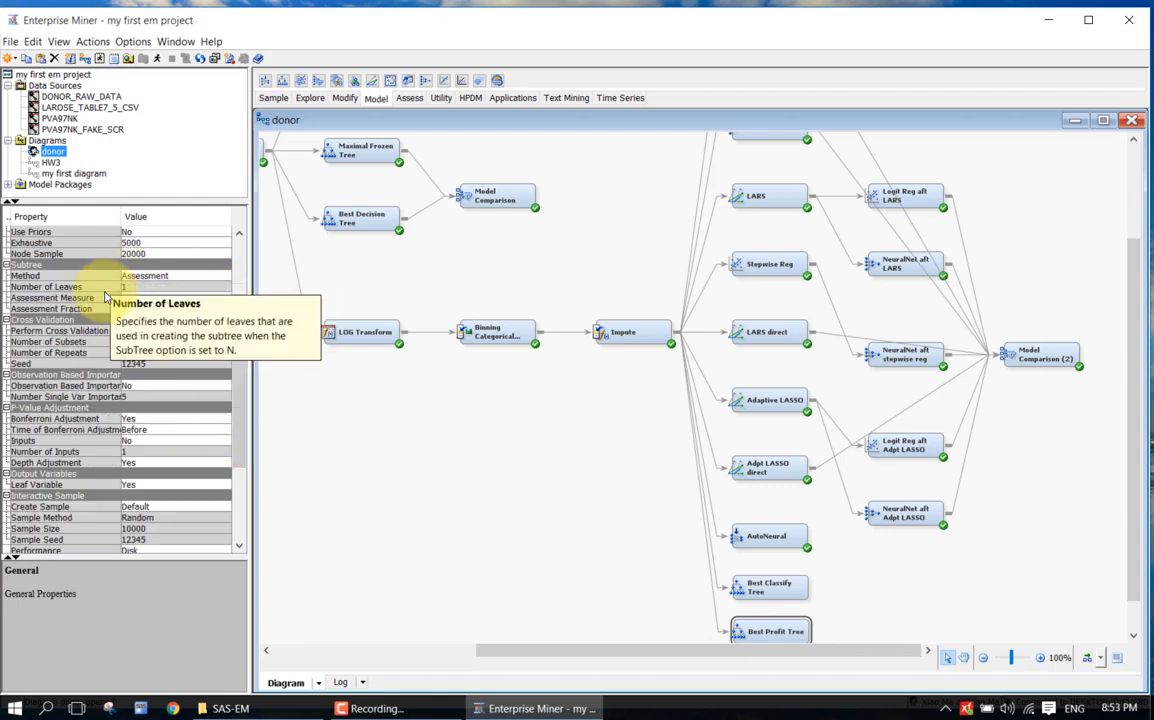
pyautogui.click(60, 298)
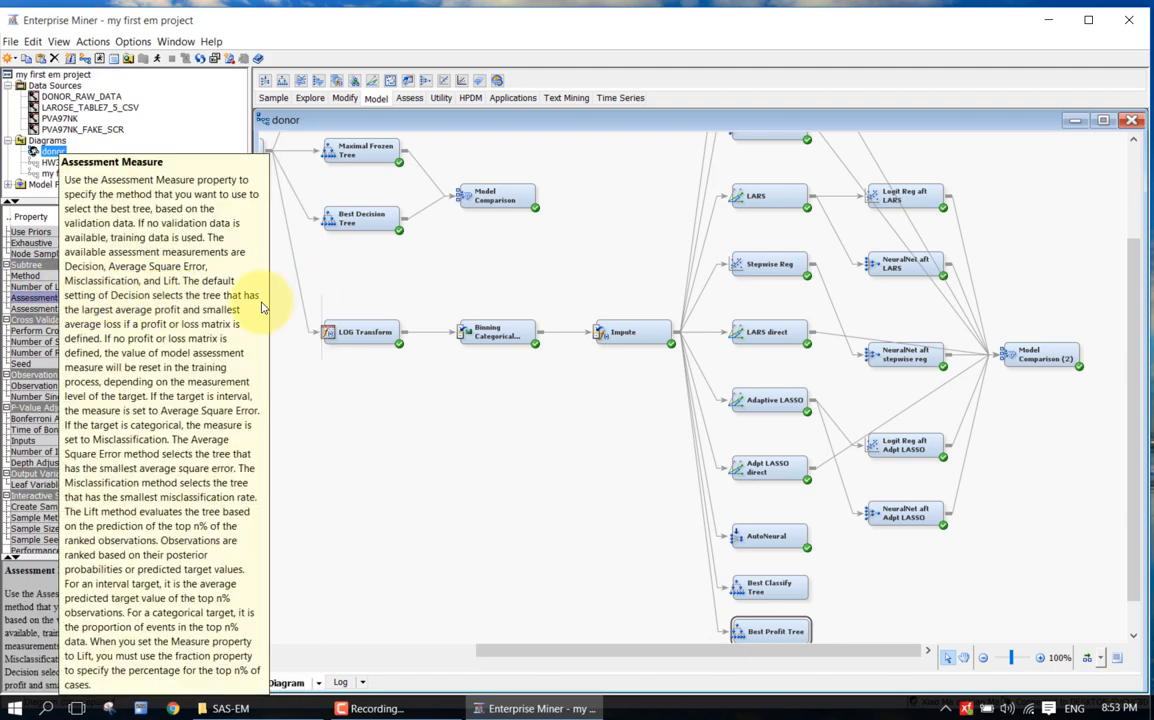
pyautogui.click(226, 298)
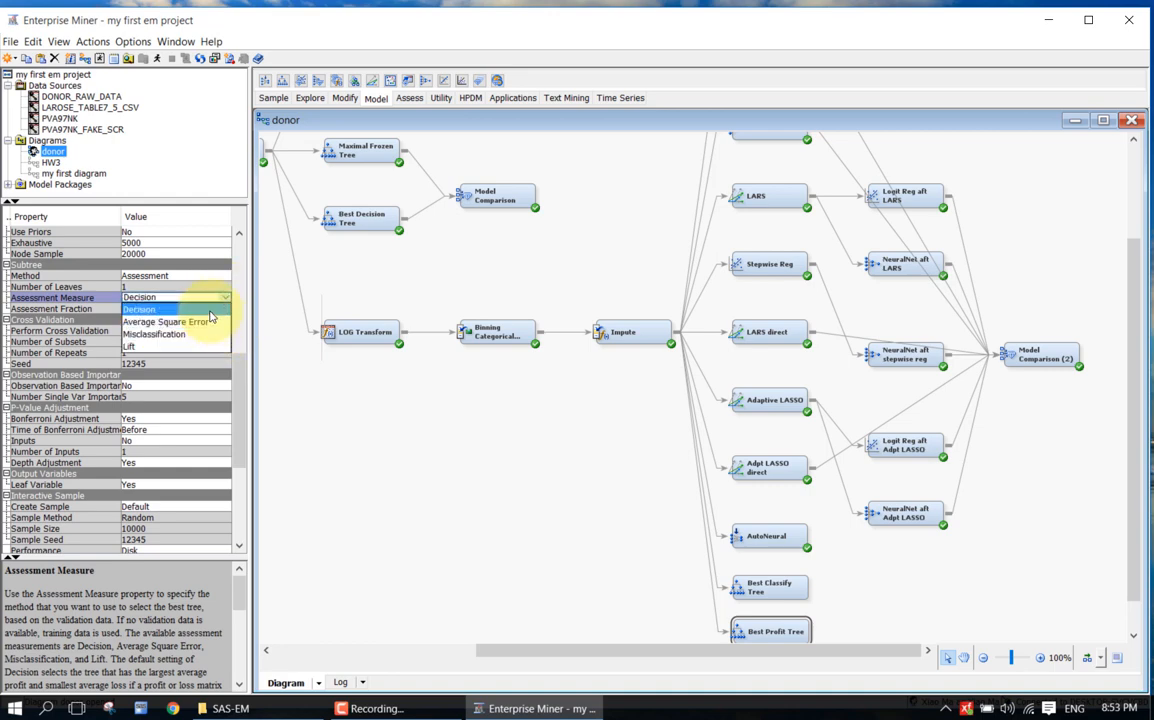
pyautogui.click(210, 316)
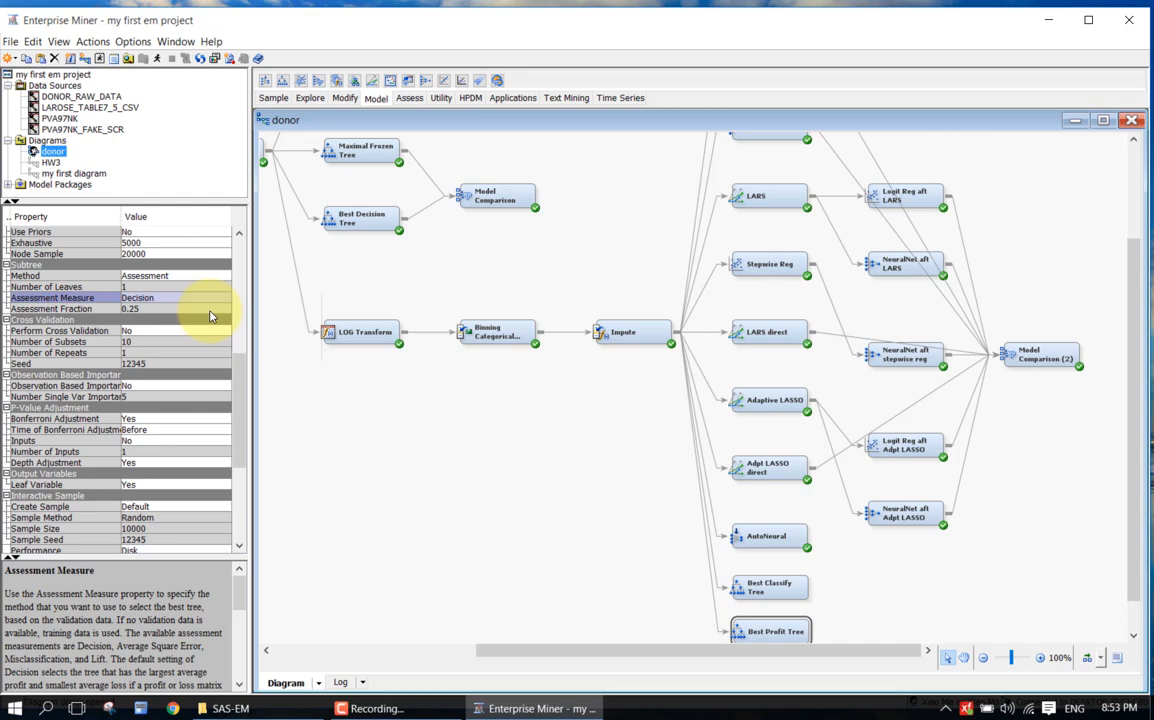
# Add a Model Comparison node beside the two new trees and connect Best Classify Tree and Best Profit Tree to it
pyautogui.scroll(-1, 700, 540)
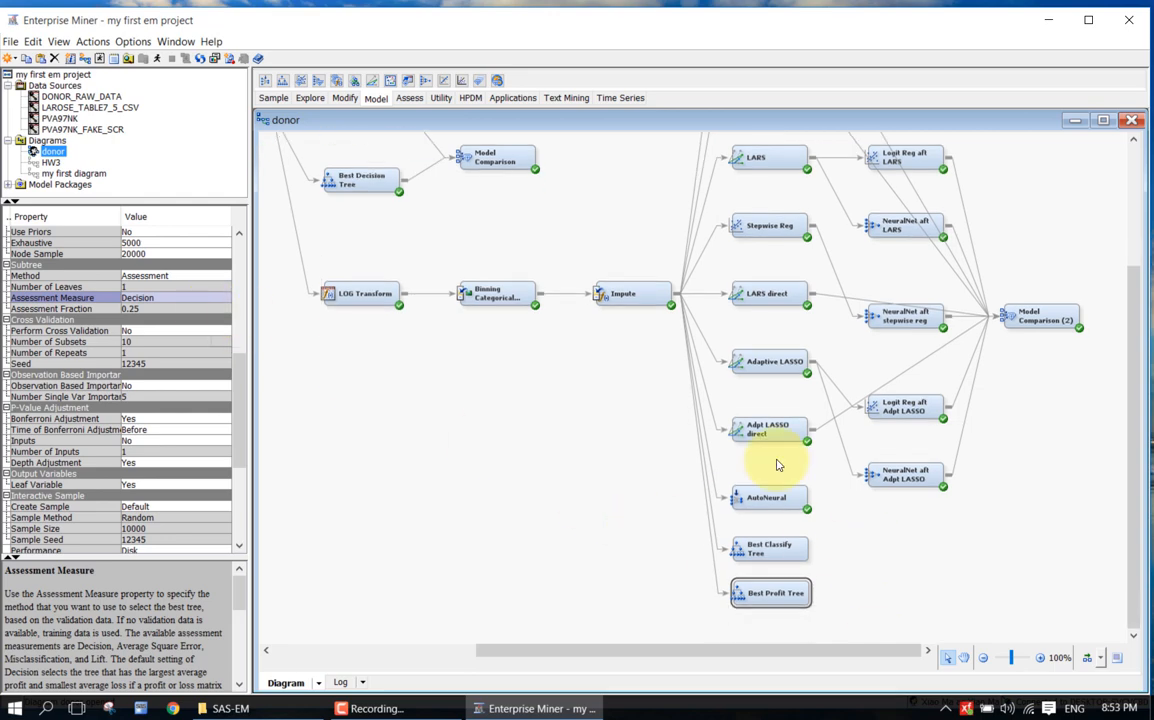
pyautogui.click(602, 446)
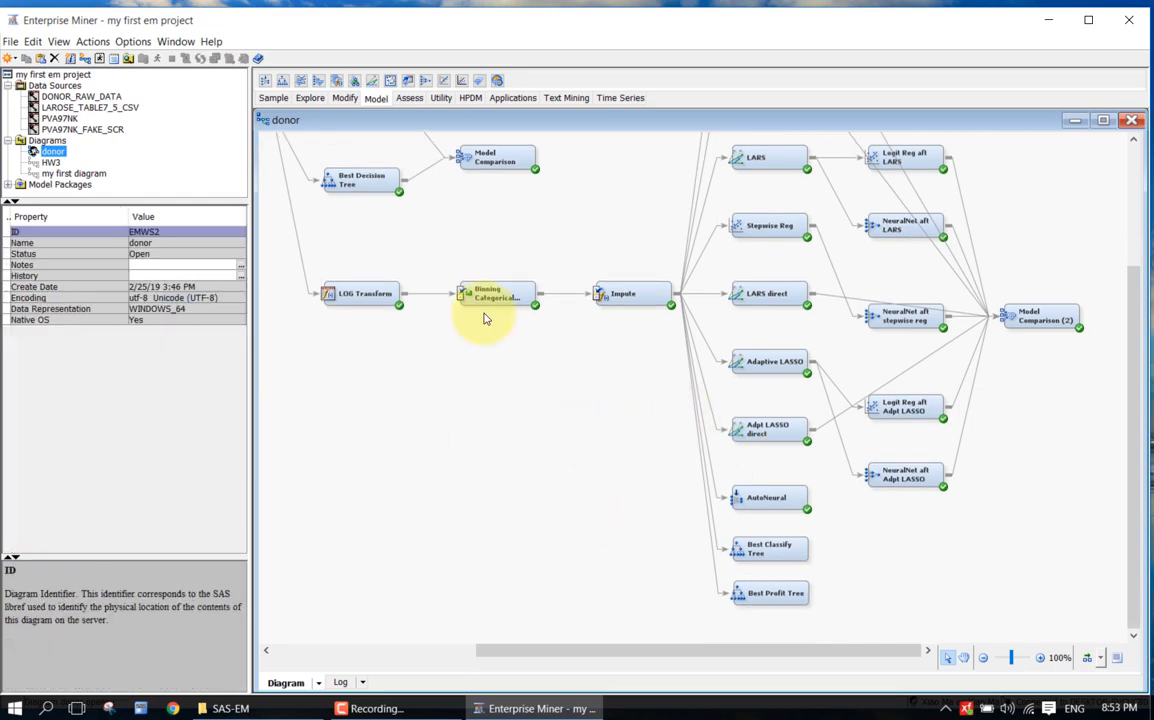
pyautogui.click(406, 98)
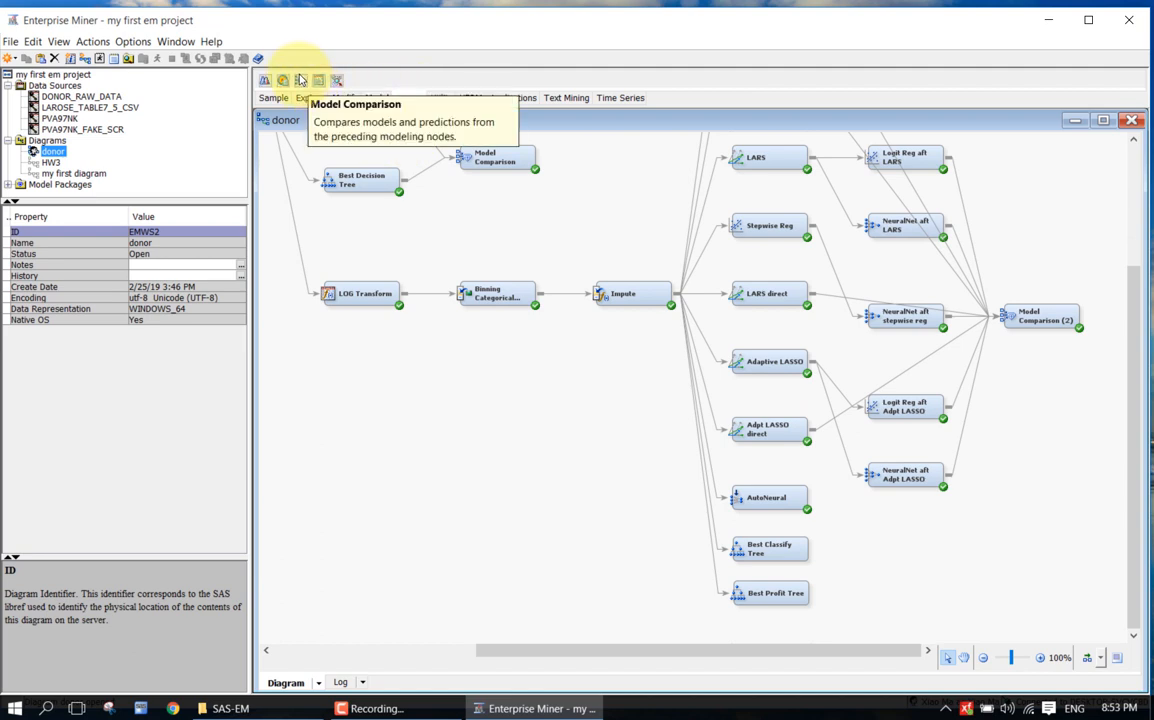
pyautogui.moveTo(301, 80); pyautogui.dragTo(889, 555)
pyautogui.rightClick(815, 570)
pyautogui.click(600, 569)
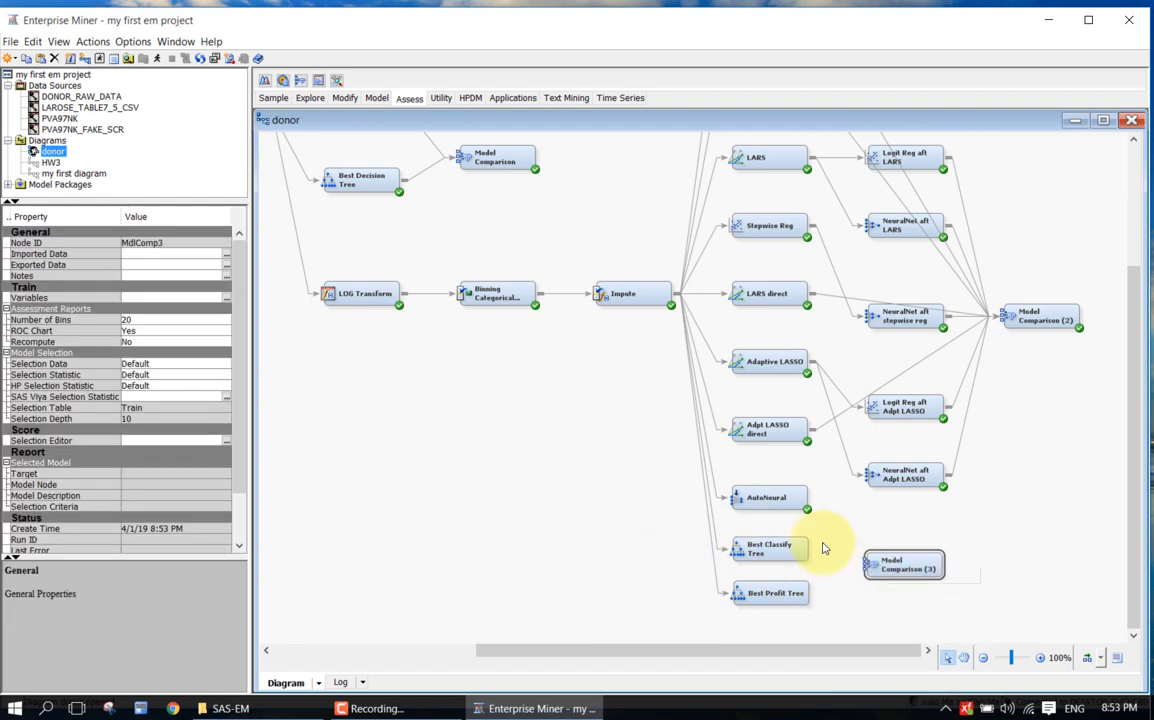
pyautogui.moveTo(812, 548); pyautogui.dragTo(893, 560)
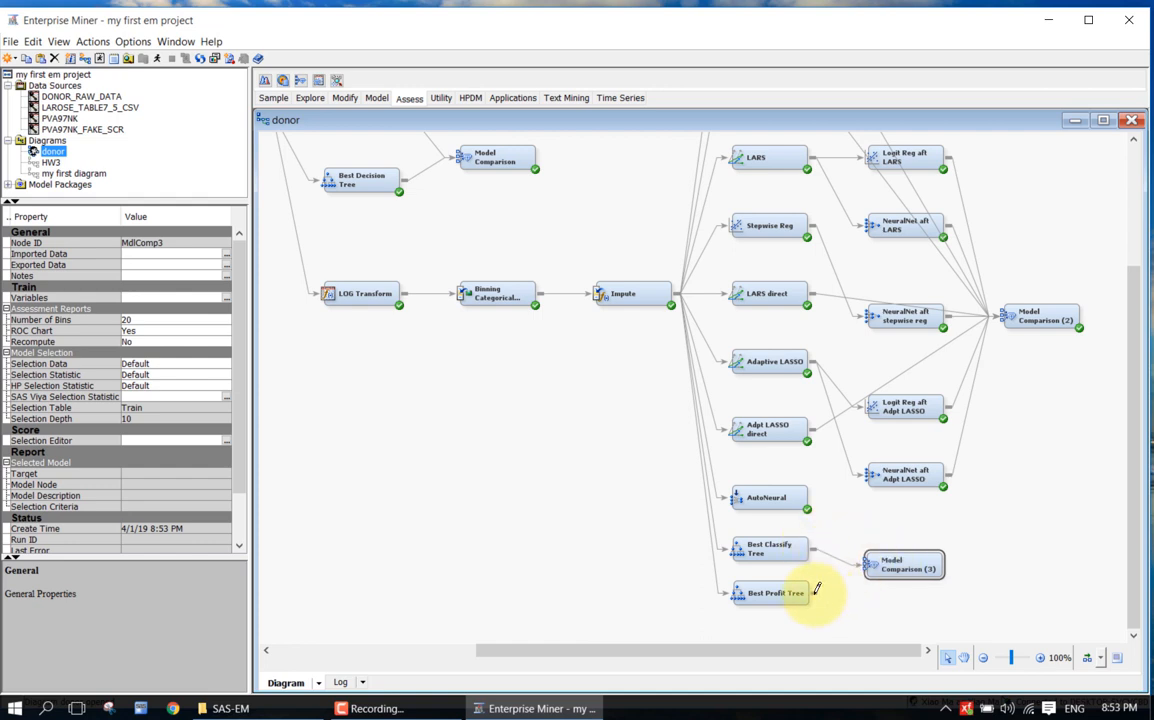
pyautogui.moveTo(814, 592); pyautogui.dragTo(898, 566)
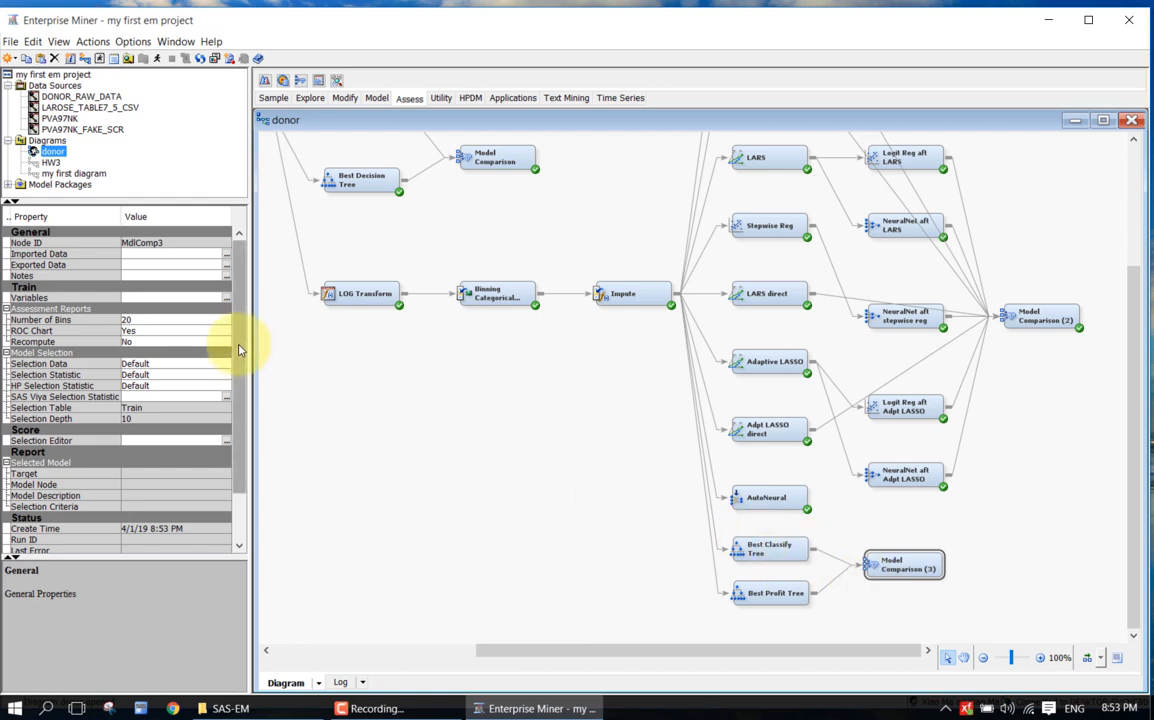
# Set the new Model Comparison node's selection statistic to Misclassification Rate and its selection table to Validation
pyautogui.click(198, 375)
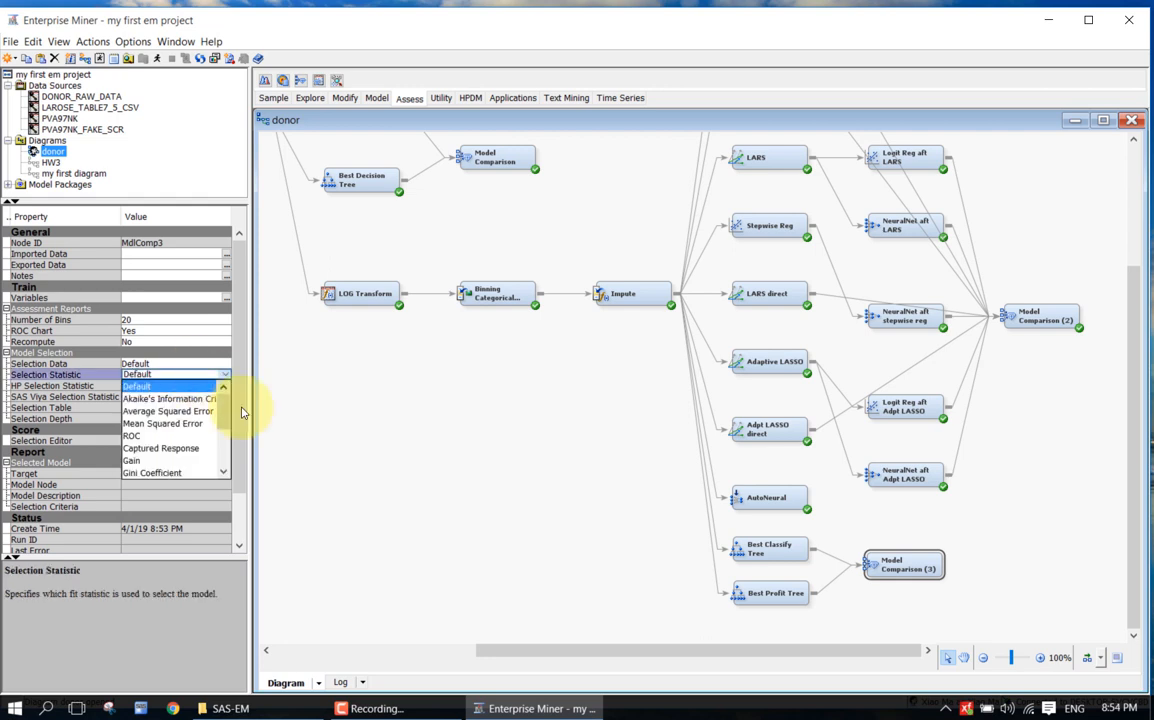
pyautogui.click(228, 459)
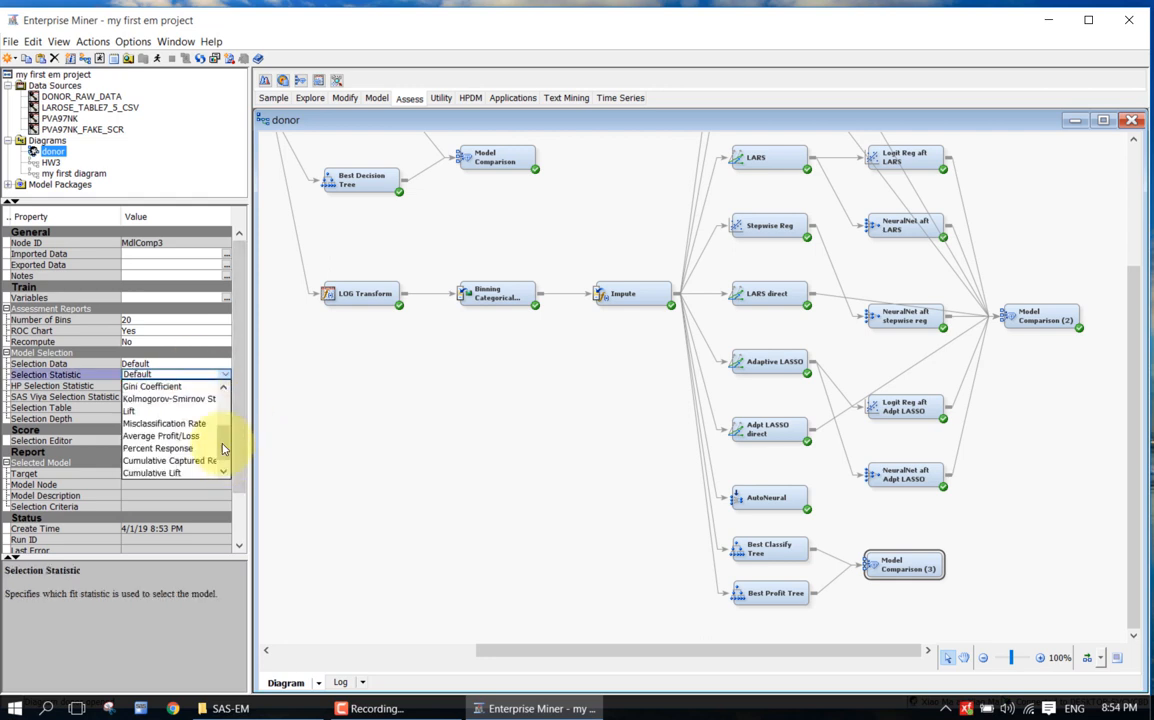
pyautogui.click(213, 424)
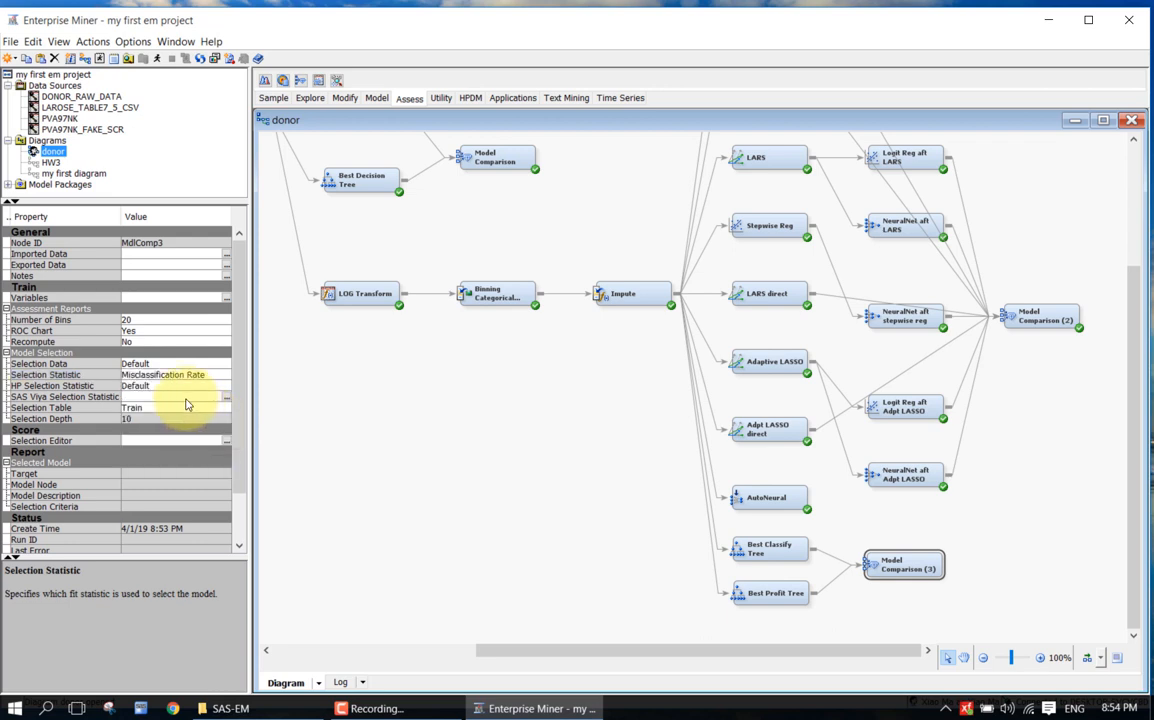
pyautogui.click(188, 407)
pyautogui.click(184, 432)
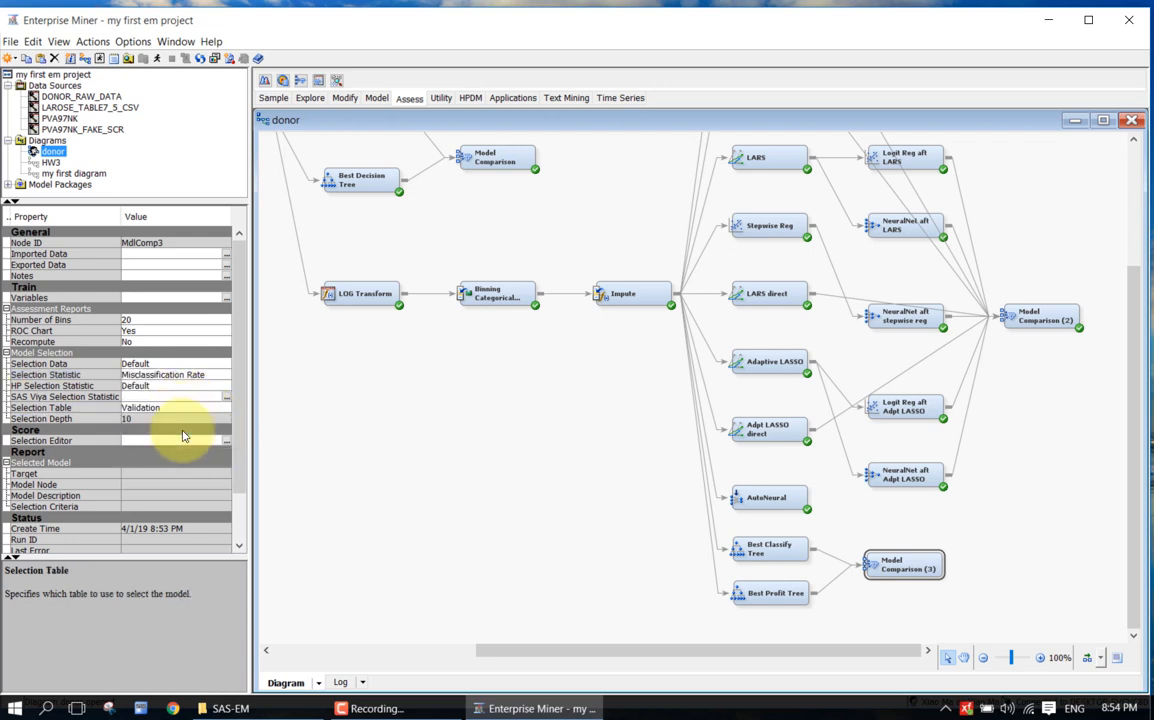
# Run the path through the Model Comparison (3) node and open its results
pyautogui.rightClick(885, 568)
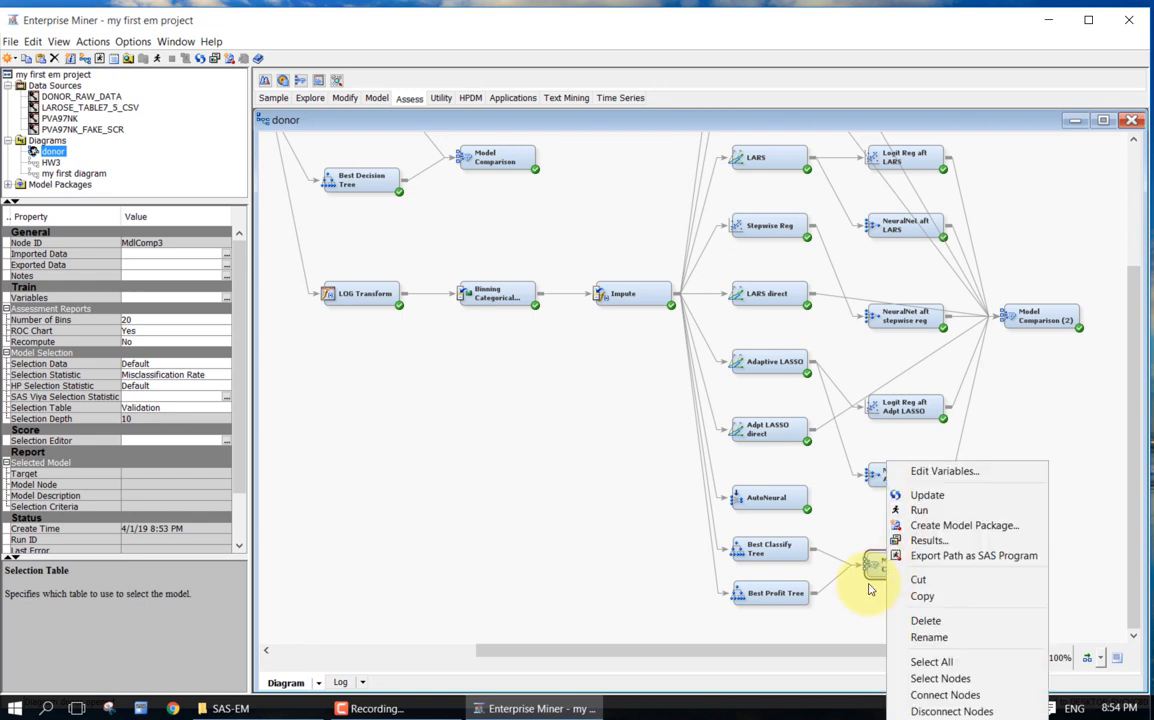
pyautogui.click(912, 510)
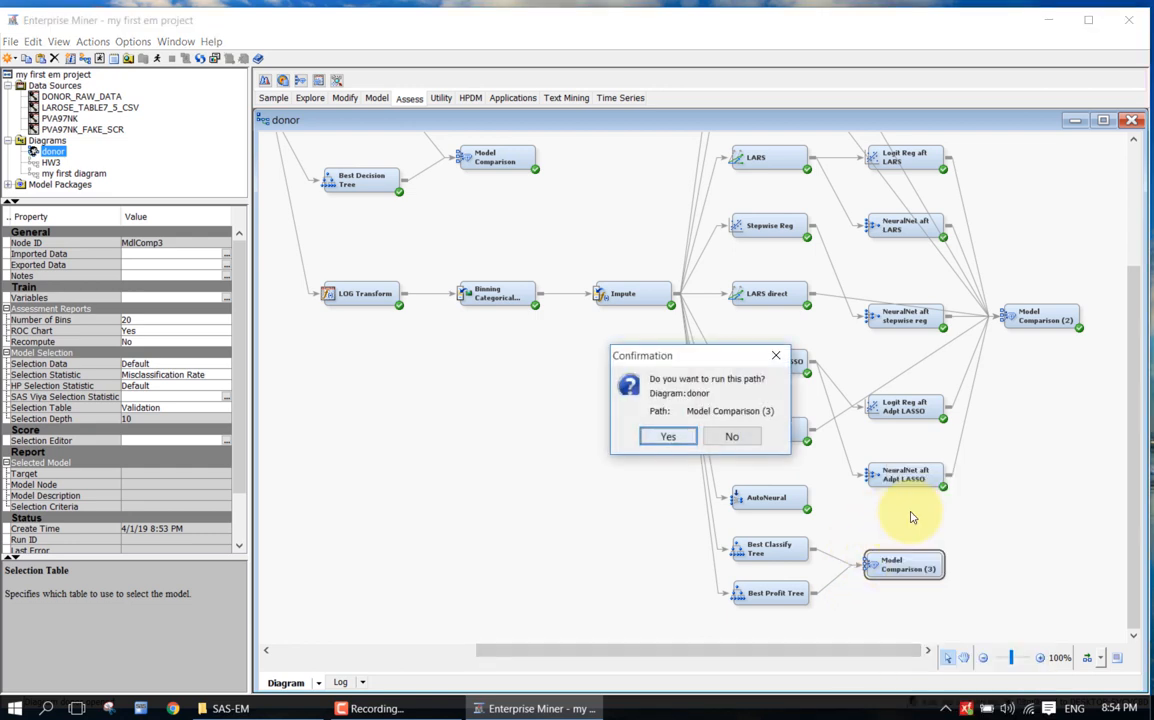
pyautogui.click(670, 437)
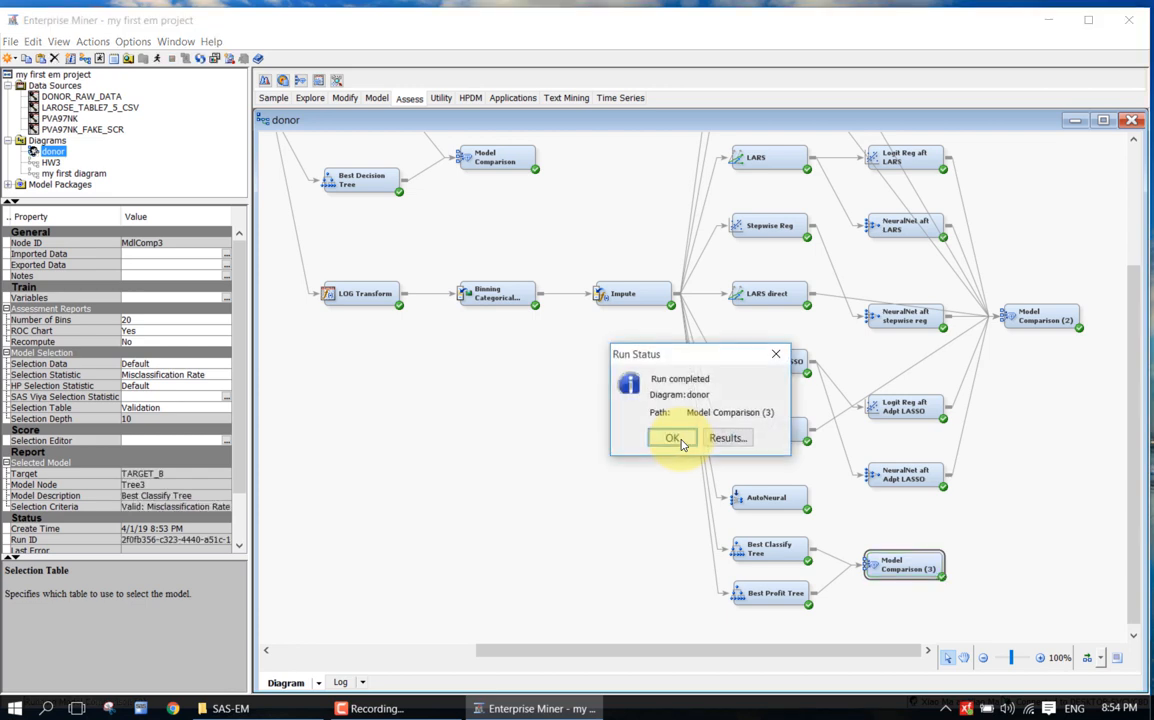
pyautogui.click(680, 440)
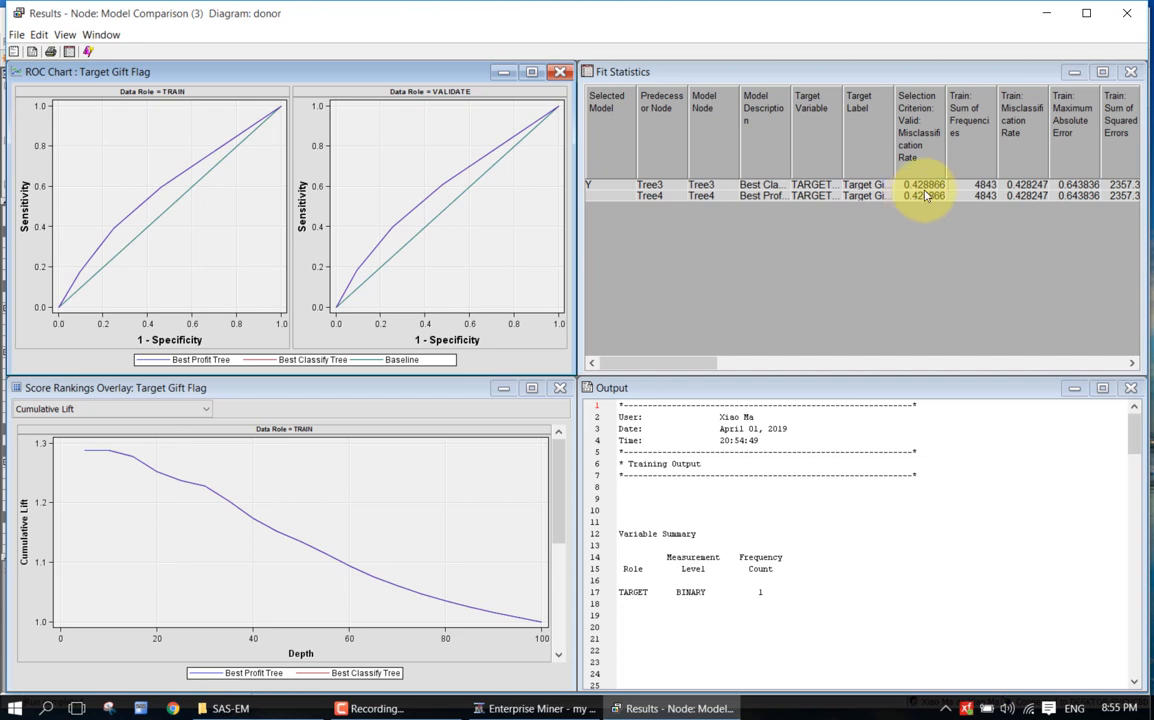
# Compare both trees' validation misclassification rates in the fit statistics with the model description column widened, and close the results
pyautogui.moveTo(945, 157)
pyautogui.mouseDown()
pyautogui.moveTo(978, 155)
pyautogui.moveTo(955, 158)
pyautogui.mouseUp()
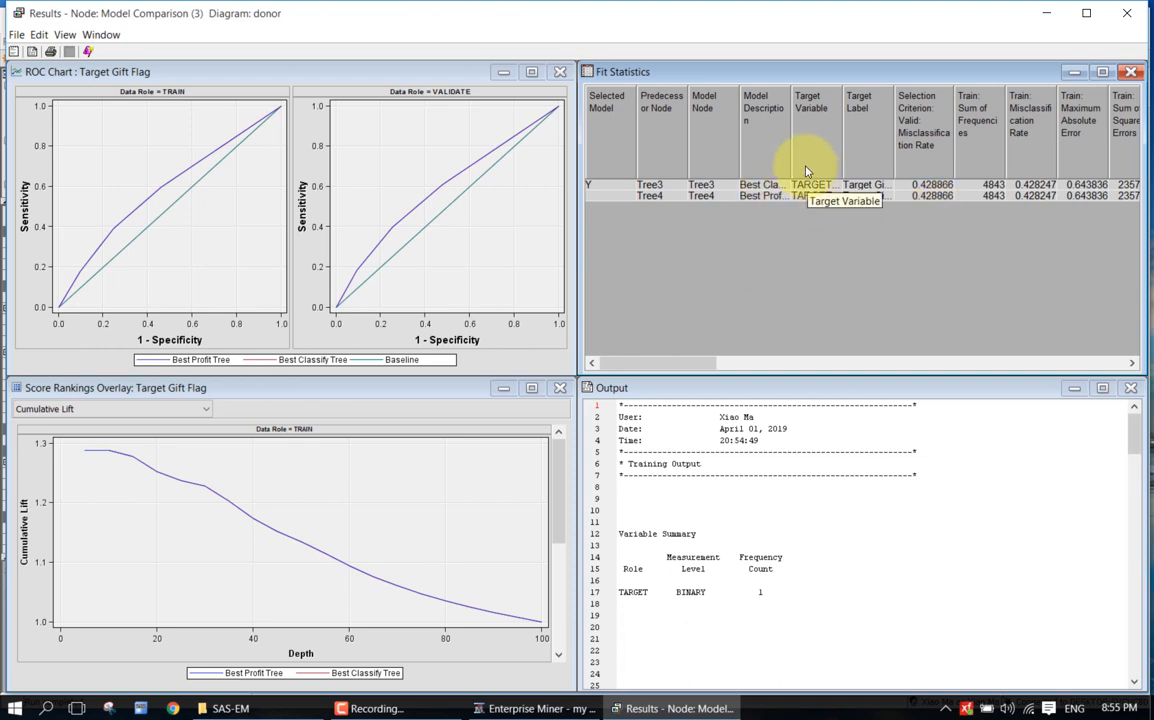
pyautogui.moveTo(791, 160); pyautogui.dragTo(832, 160)
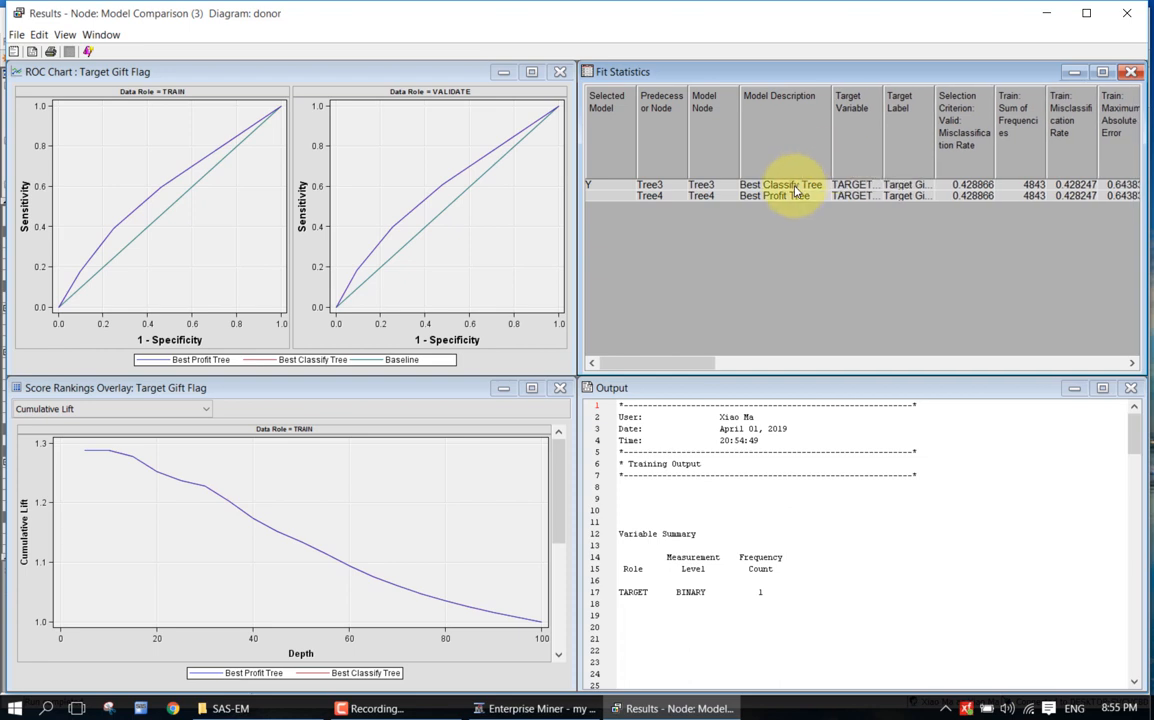
pyautogui.click(1131, 22)
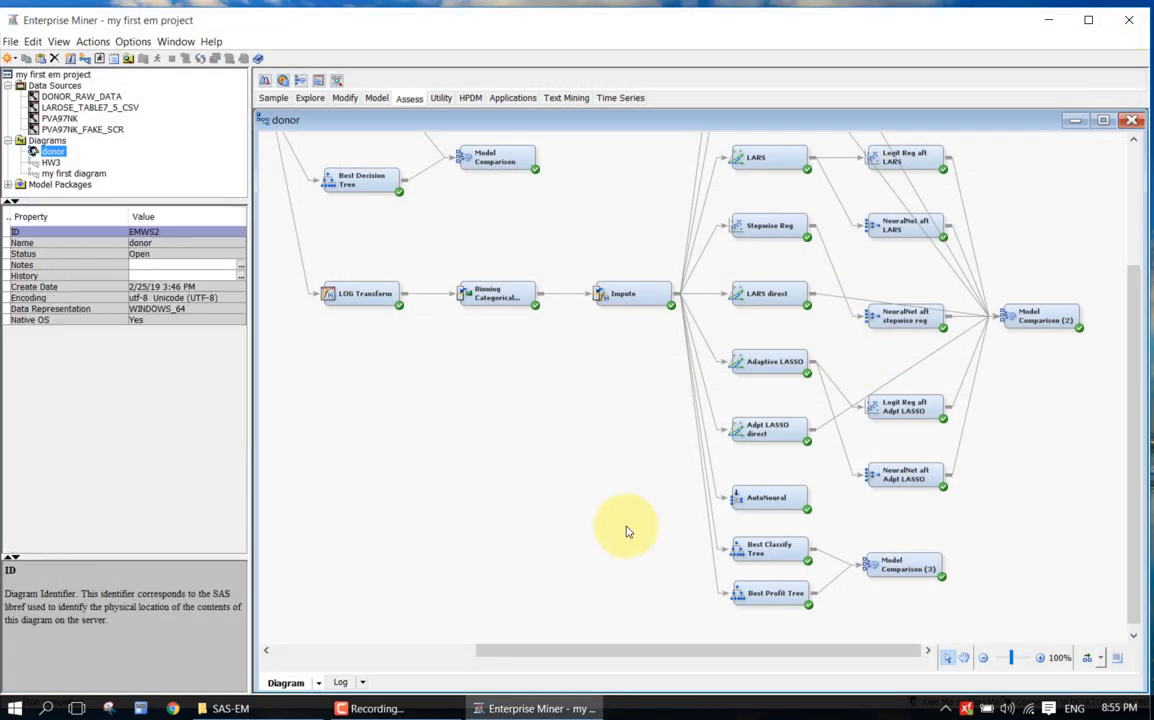
# Check the subtree assessment measures of the Best Classify Tree and Best Profit Tree nodes
pyautogui.click(766, 549)
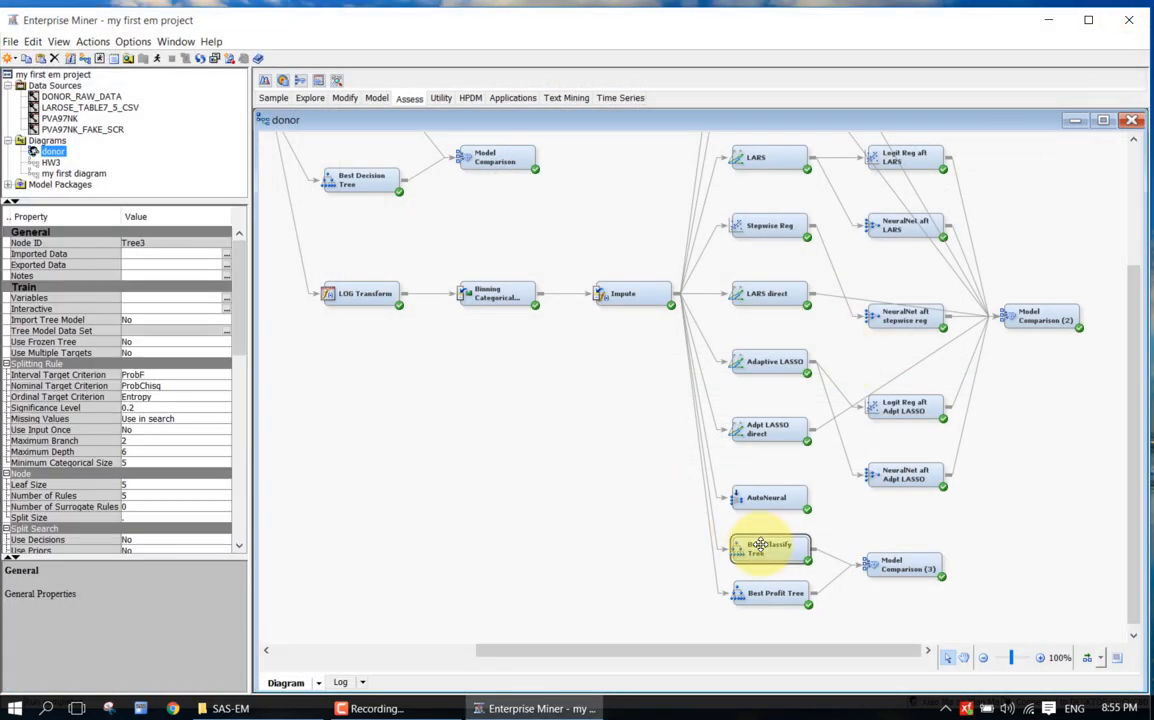
pyautogui.click(240, 432)
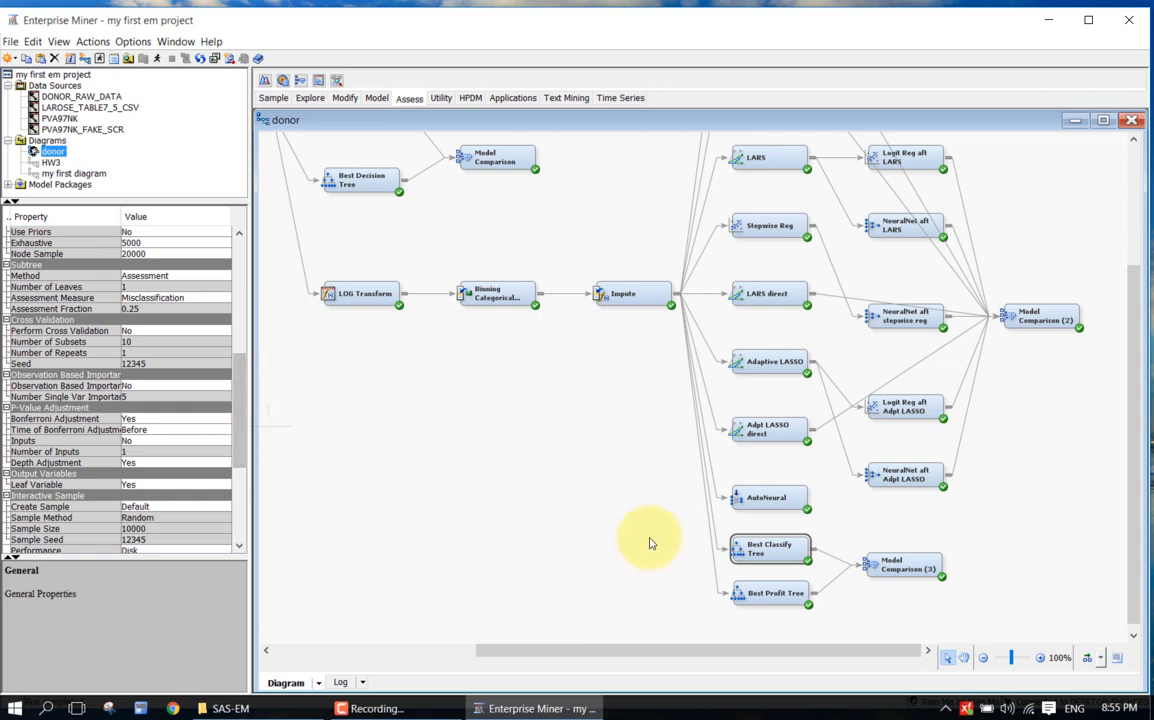
pyautogui.click(751, 592)
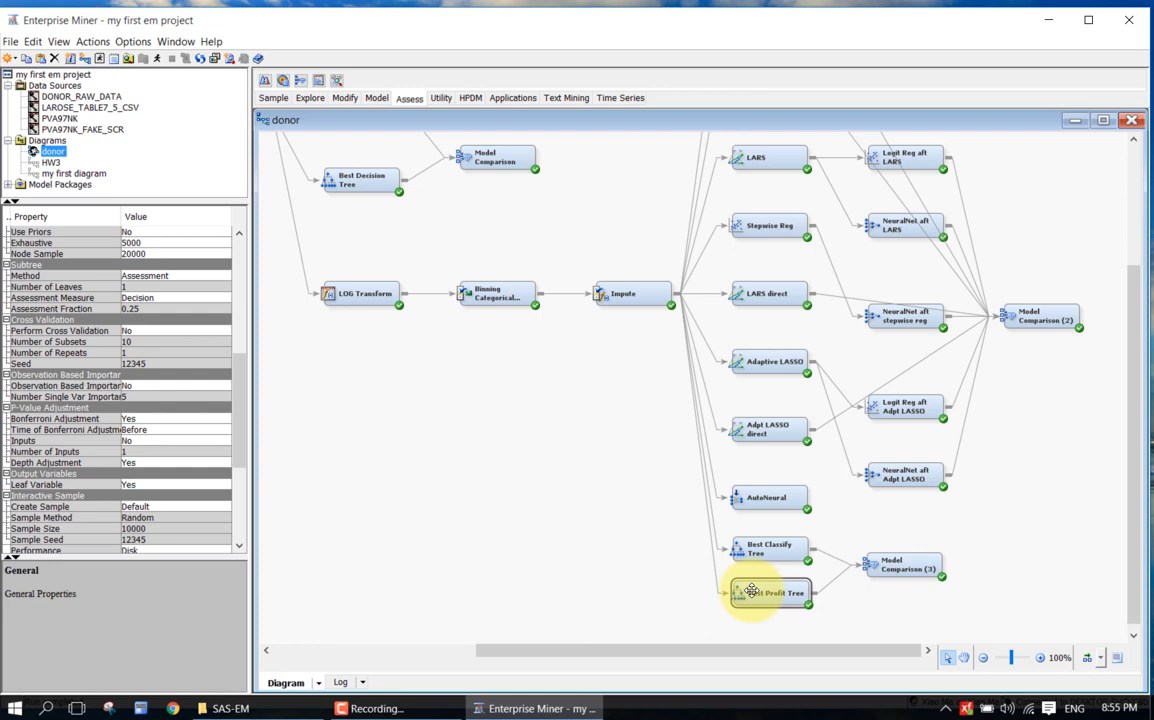
pyautogui.click(546, 479)
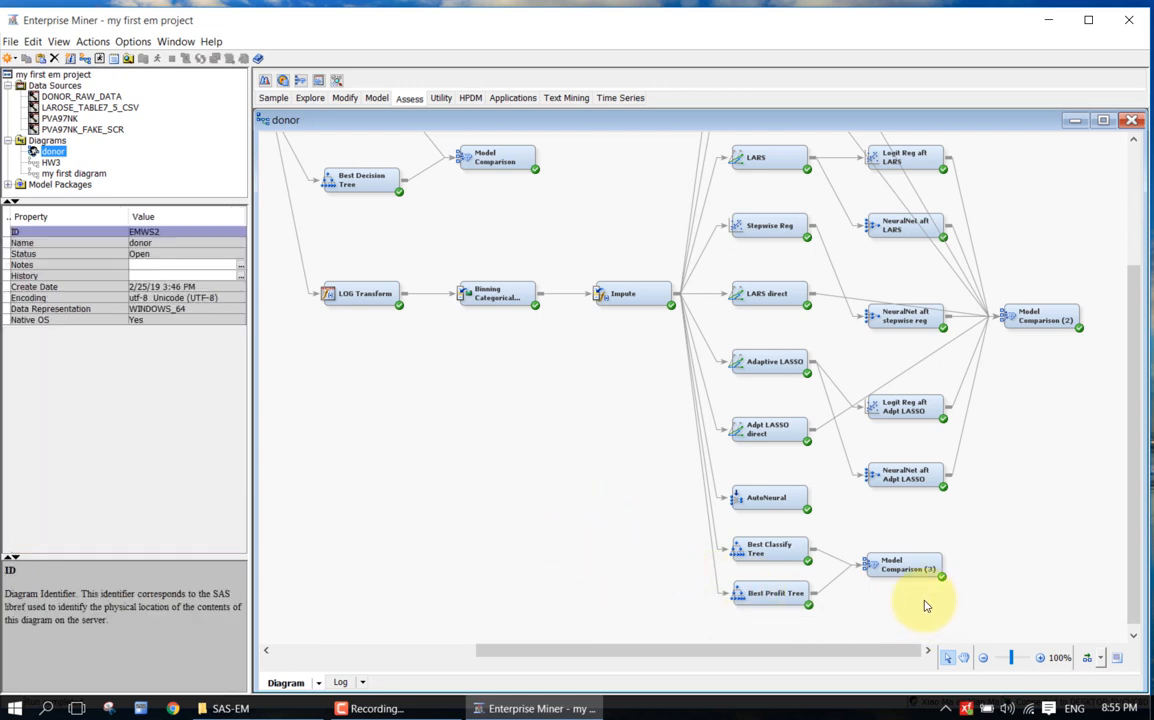
# Set the selection statistic of Model Comparison (3) to Average Profit/Loss
pyautogui.click(885, 568)
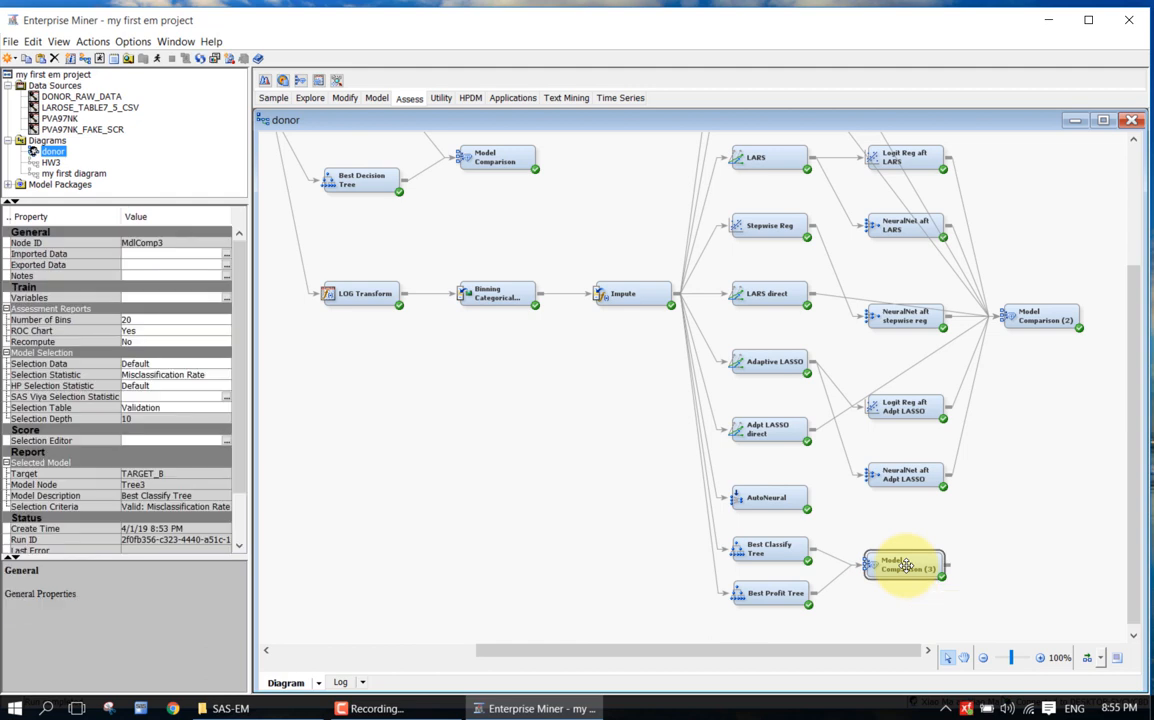
pyautogui.click(225, 376)
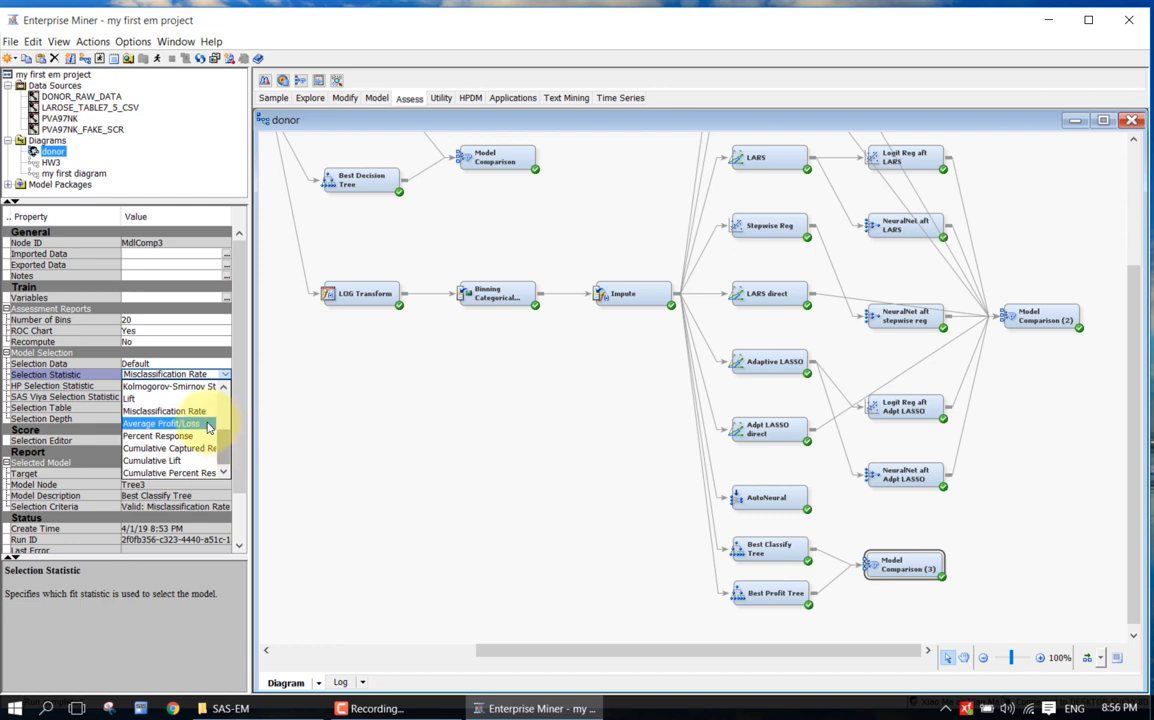
pyautogui.click(208, 427)
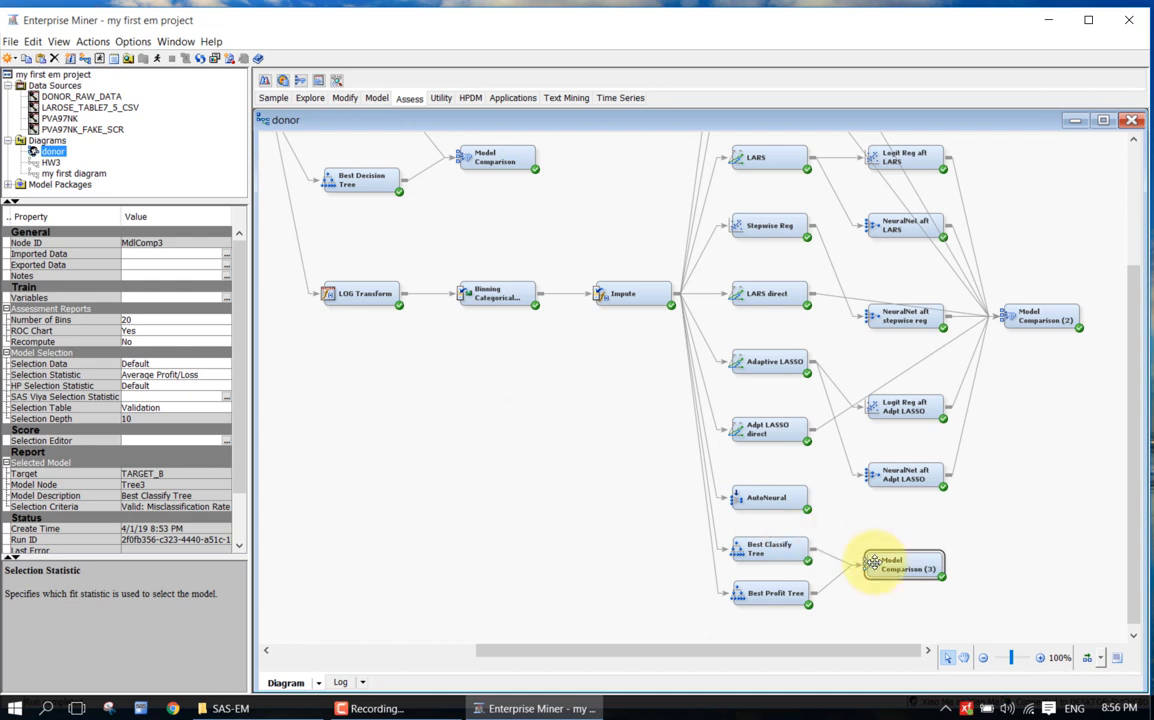
# Rerun the path through Model Comparison (3), check the selection criterion in its fit statistics, and close the results
pyautogui.rightClick(904, 573)
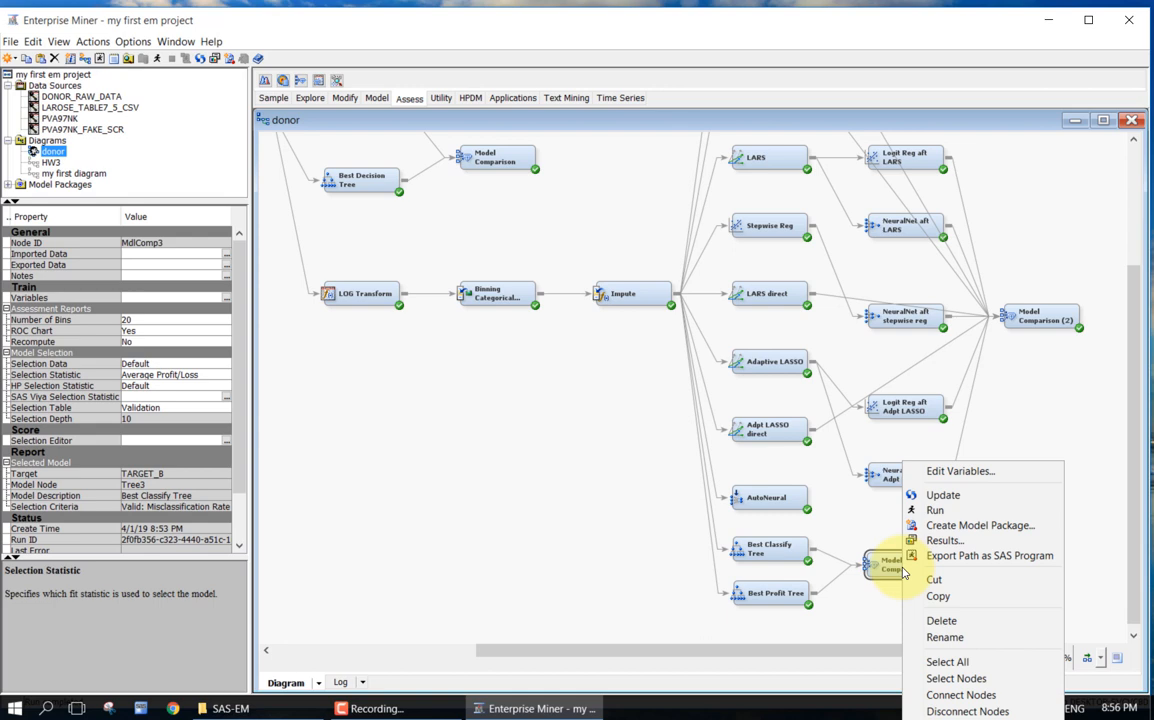
pyautogui.click(945, 511)
pyautogui.click(644, 440)
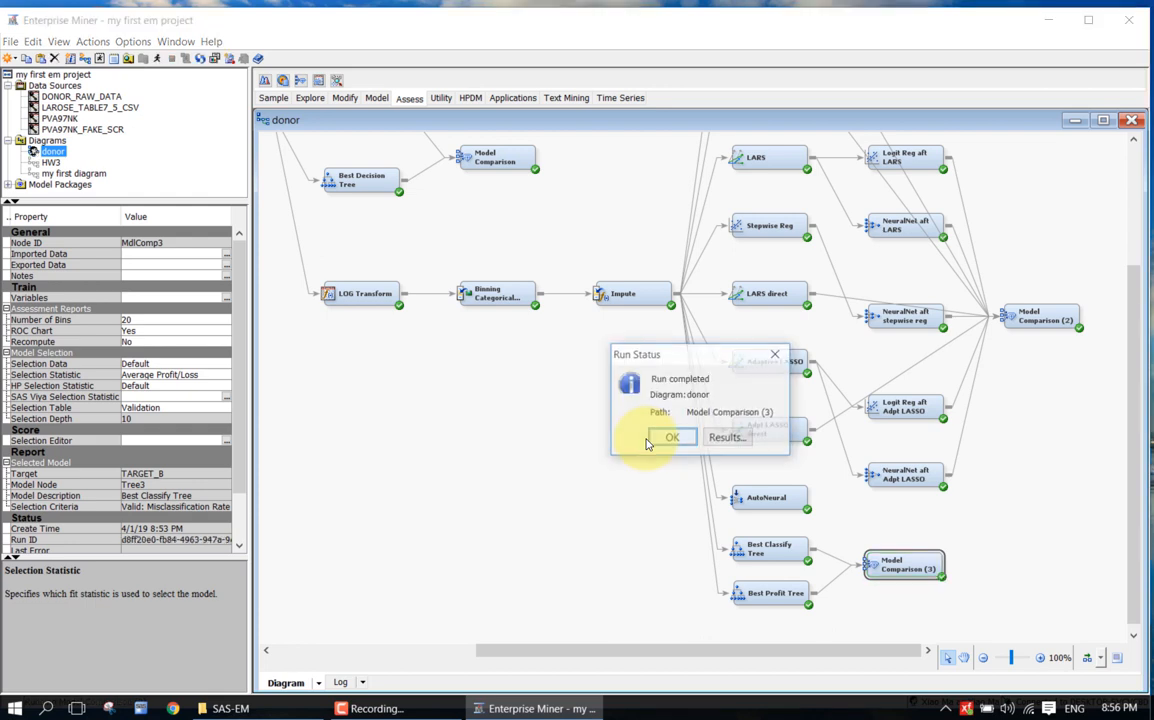
pyautogui.click(668, 440)
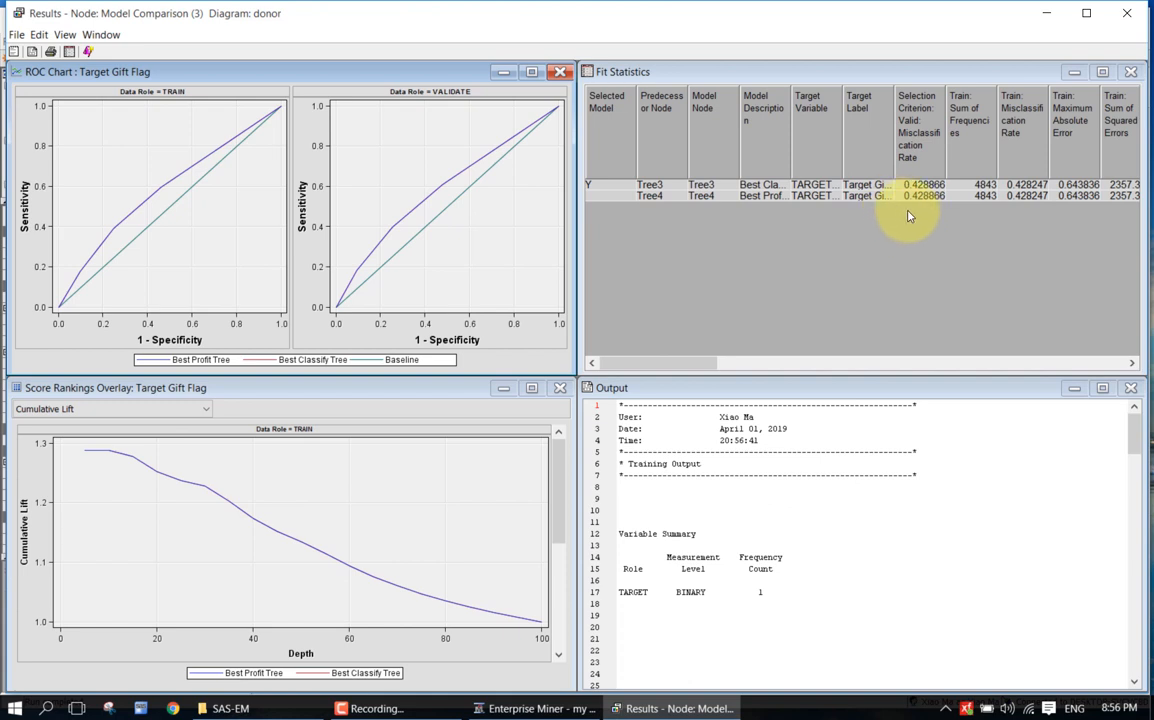
pyautogui.click(1125, 14)
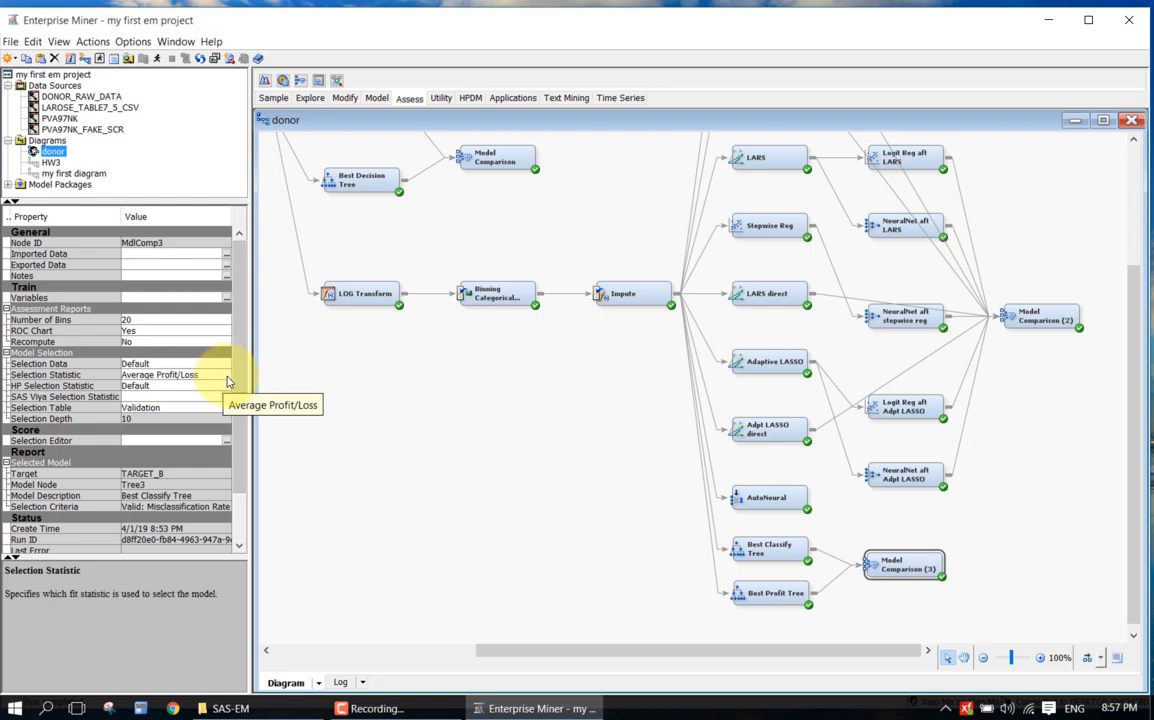
# Recheck the selection statistic of Model Comparison (3) and the subtree assessment measures of both tree nodes
pyautogui.click(227, 375)
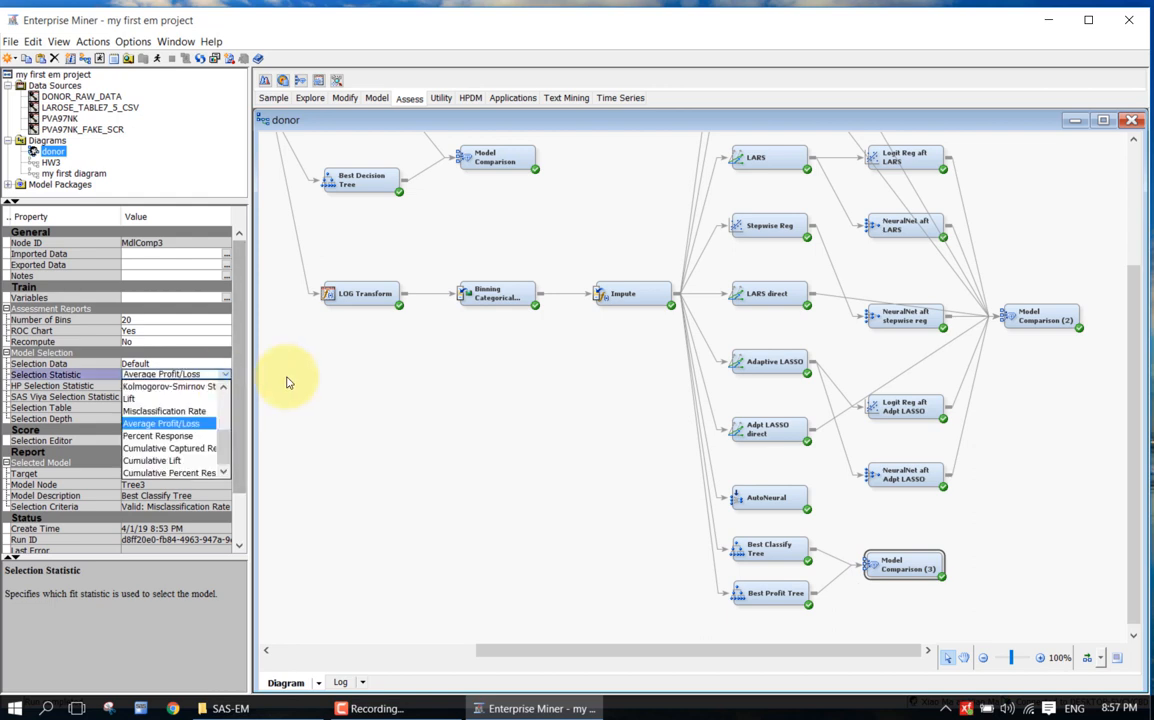
pyautogui.click(287, 382)
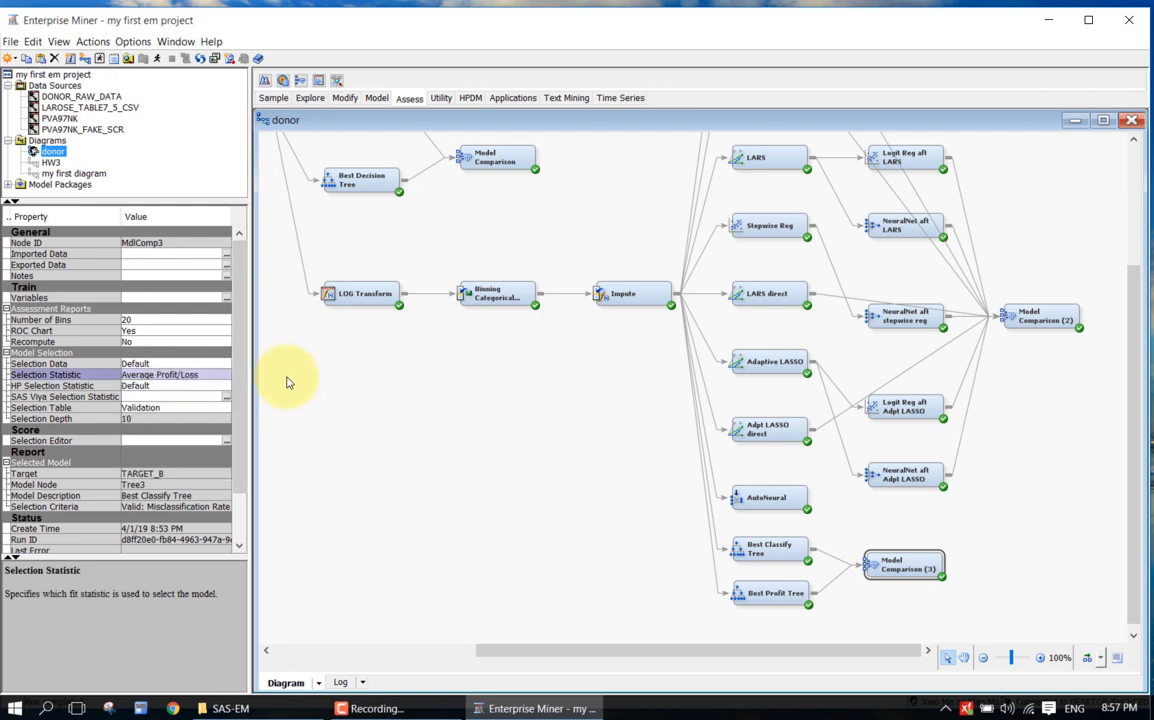
pyautogui.click(781, 549)
pyautogui.scroll(-10, 243, 475)
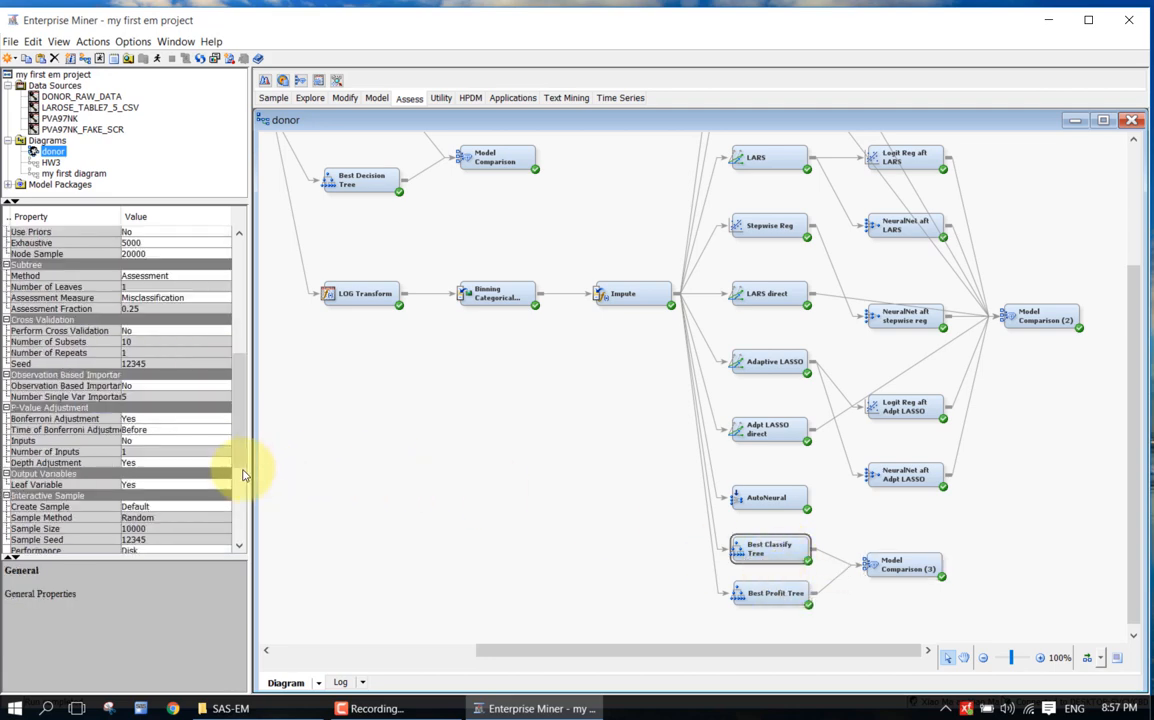
pyautogui.click(766, 592)
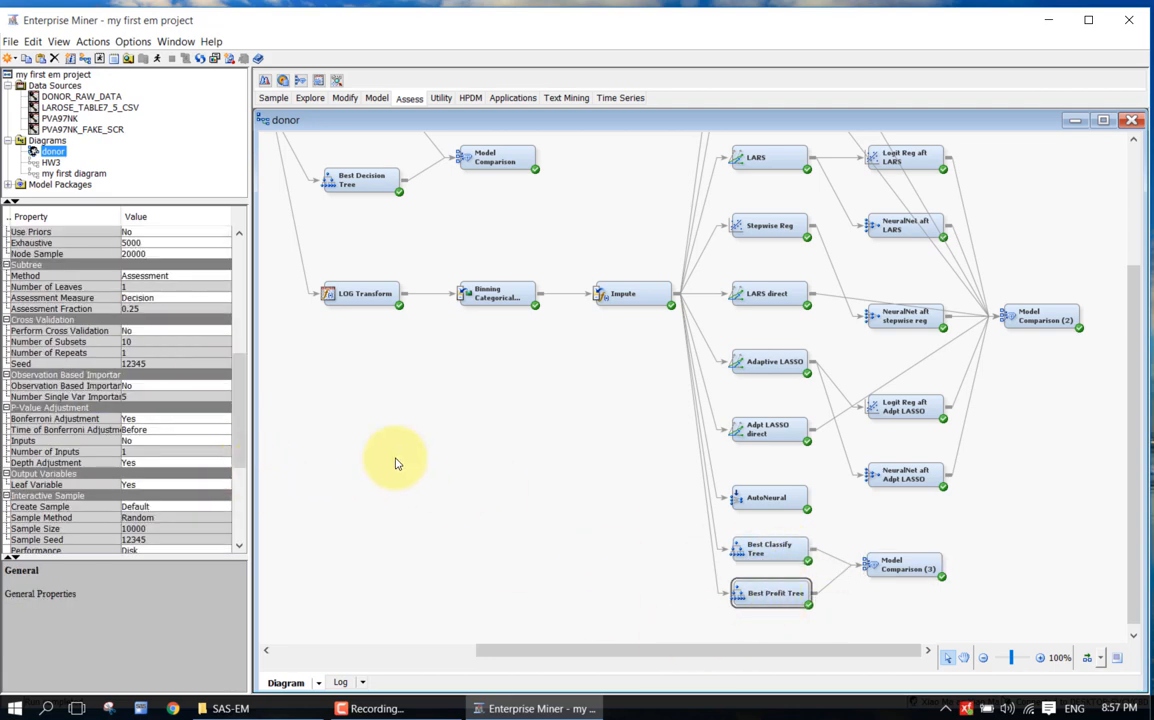
# Reopen the Model Comparison (3) results and examine the fit statistics with the full model descriptions shown
pyautogui.click(897, 568)
pyautogui.rightClick(897, 568)
pyautogui.click(945, 537)
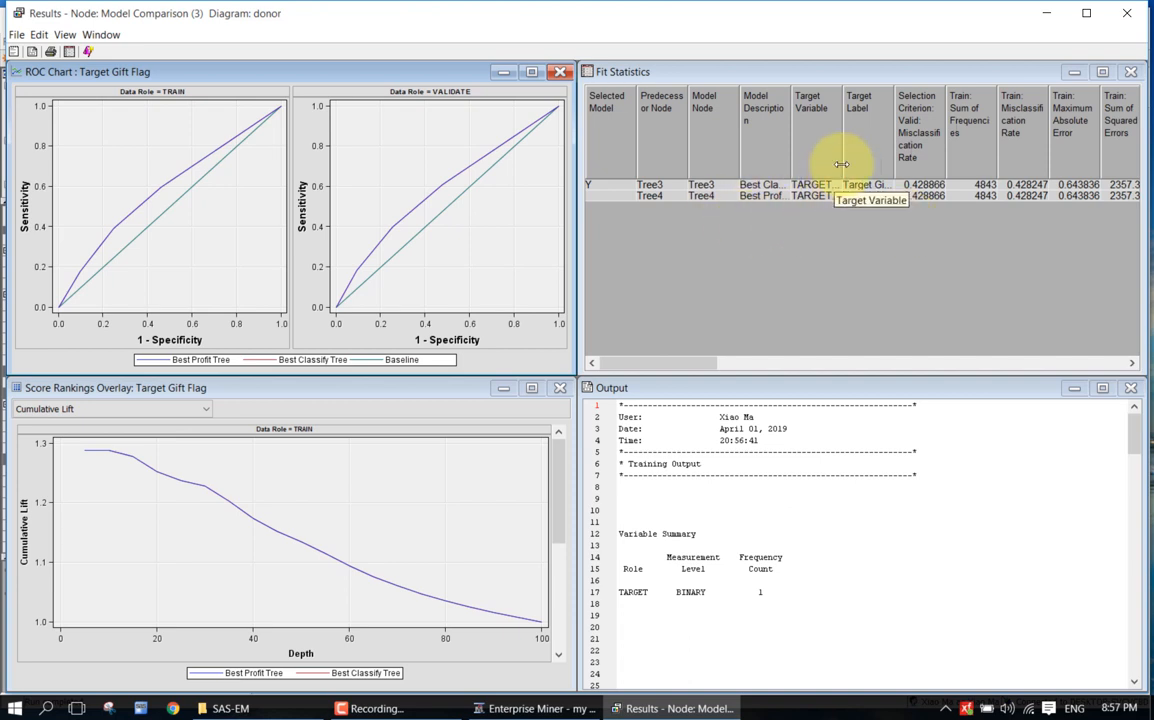
pyautogui.click(792, 139)
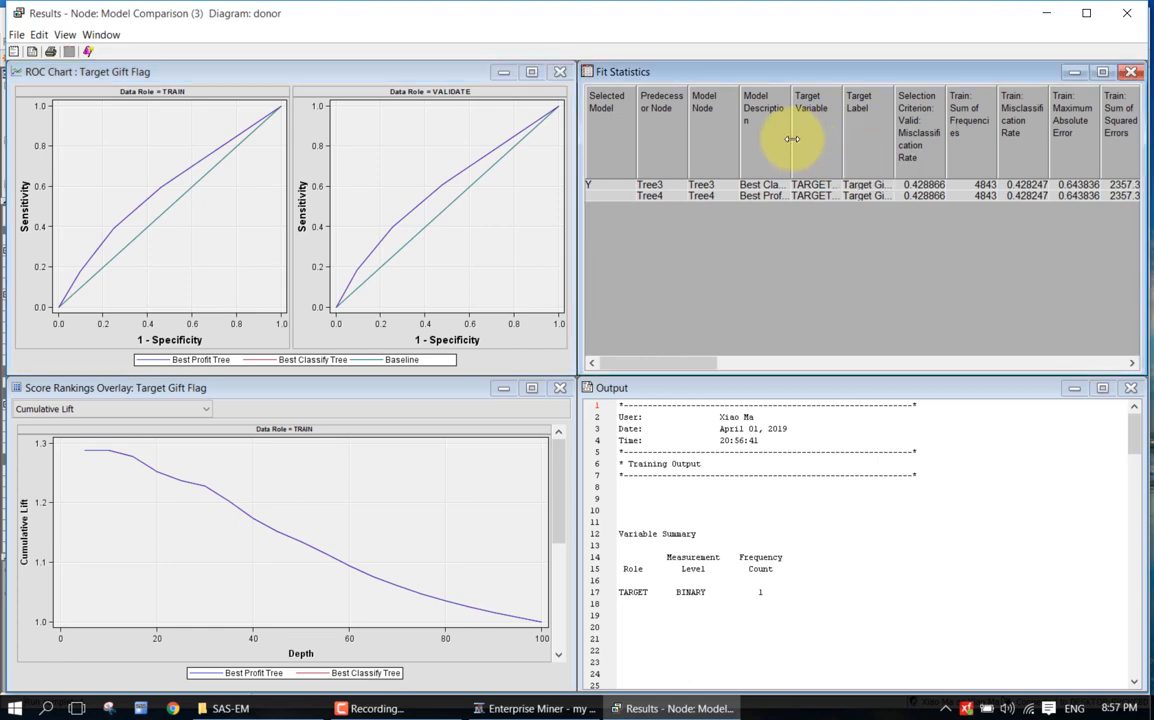
pyautogui.moveTo(792, 139); pyautogui.dragTo(830, 139)
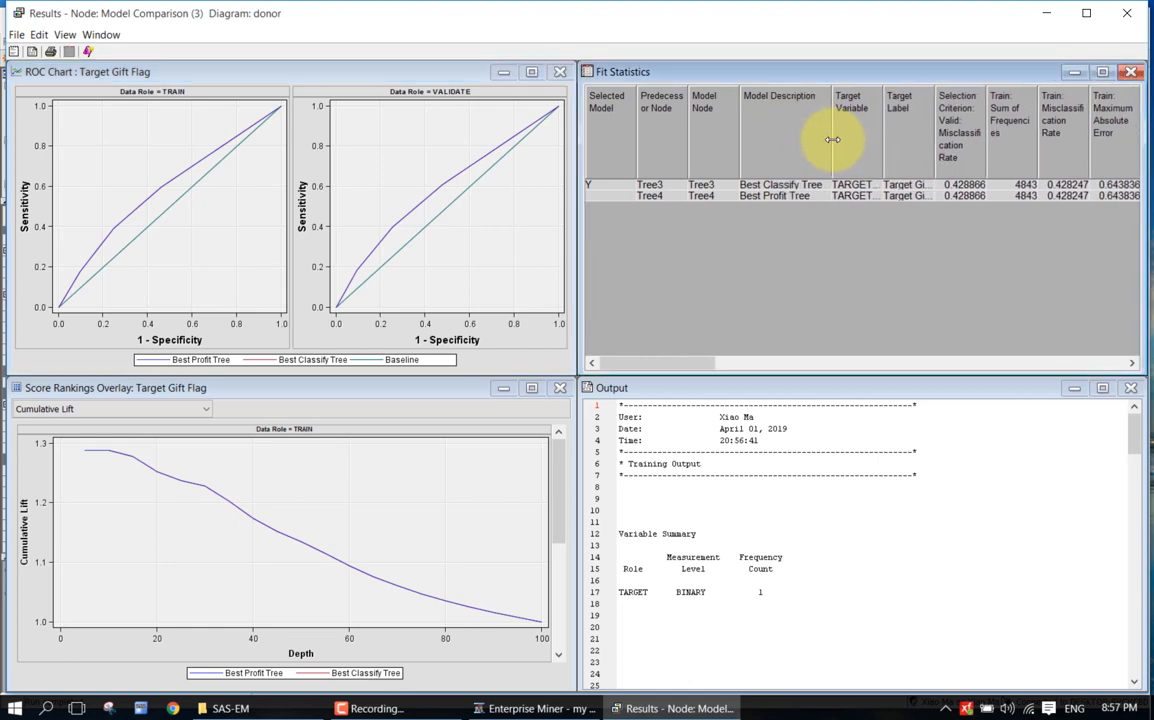
pyautogui.click(1047, 14)
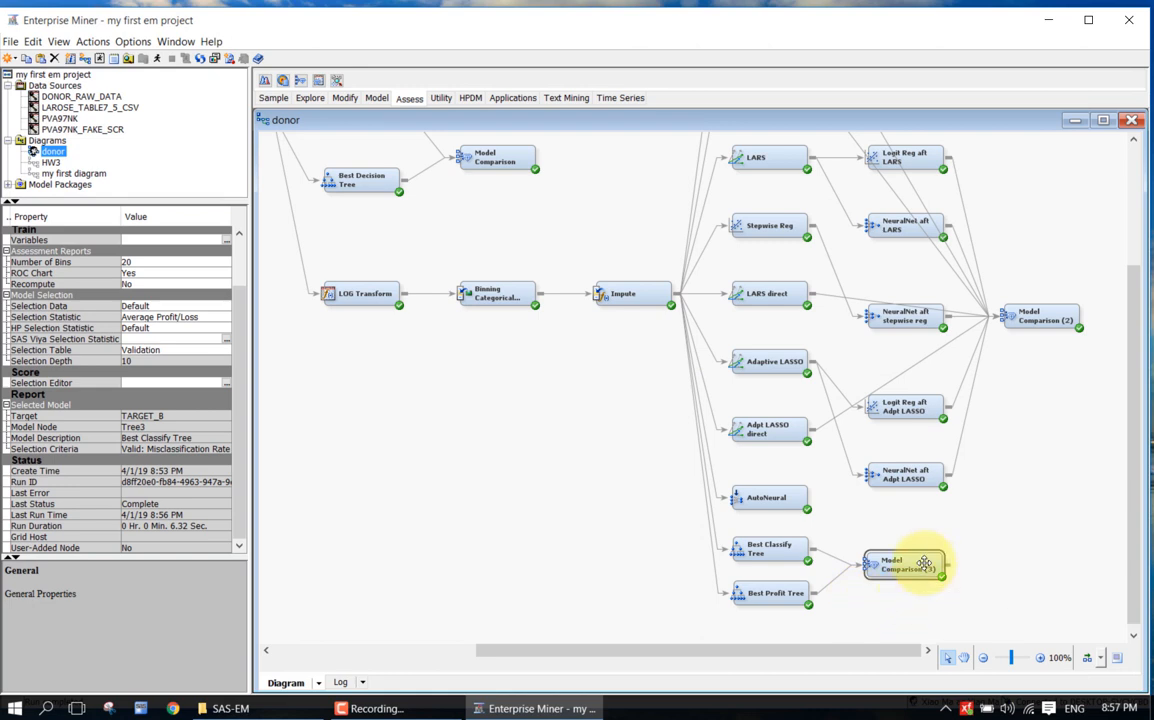
# Review the available selection statistic options of Model Comparison (3), keeping Average Profit/Loss
pyautogui.click(226, 317)
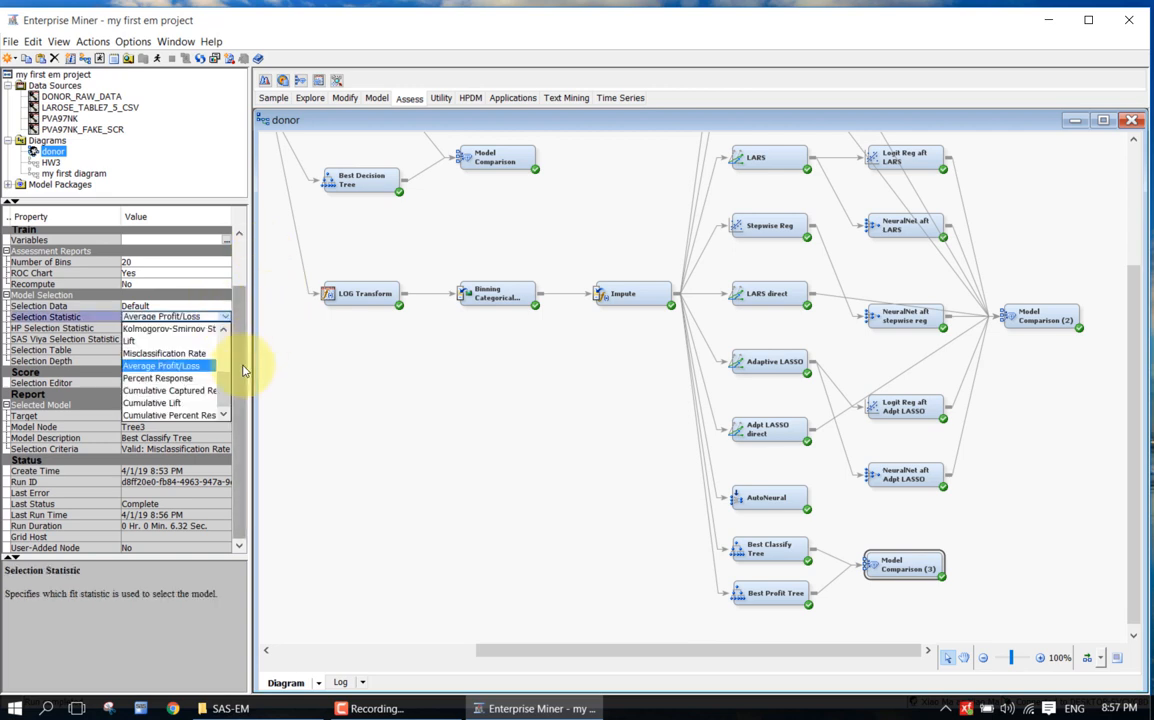
pyautogui.moveTo(227, 390)
pyautogui.mouseDown()
pyautogui.moveTo(227, 358)
pyautogui.moveTo(226, 392)
pyautogui.mouseUp()
pyautogui.click(360, 418)
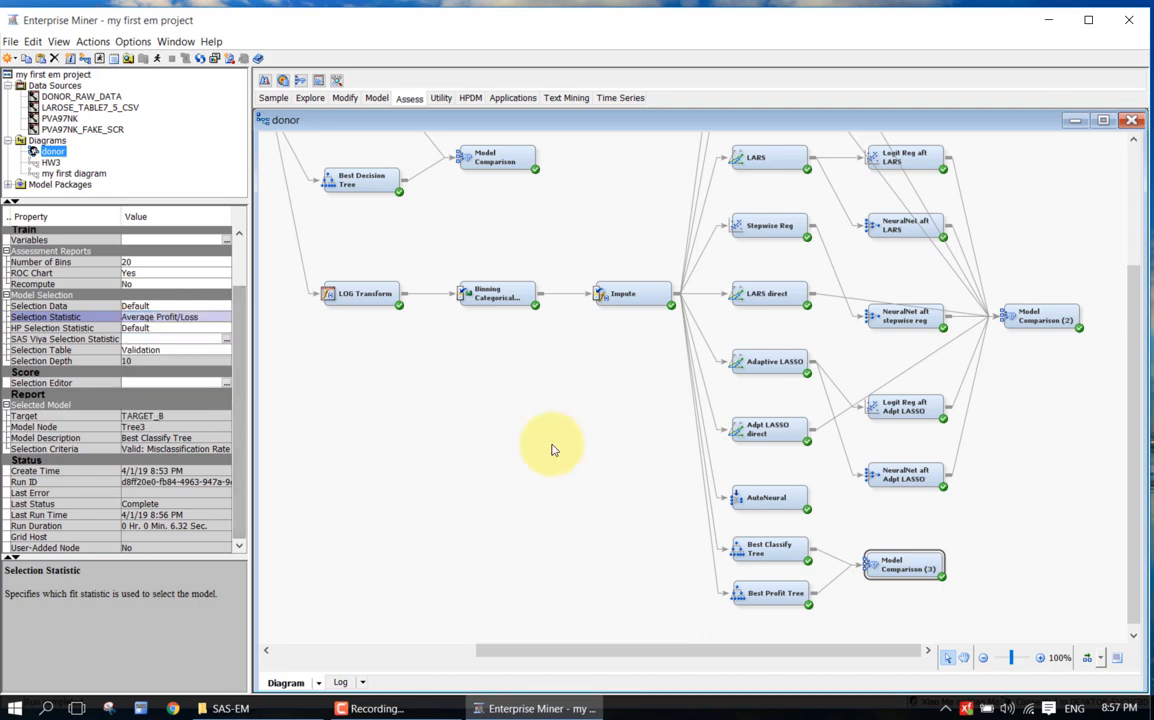
# Open the Model Comparison (3) results with the Fit Statistics table maximized and examine all its columns for a profit measure
pyautogui.rightClick(916, 567)
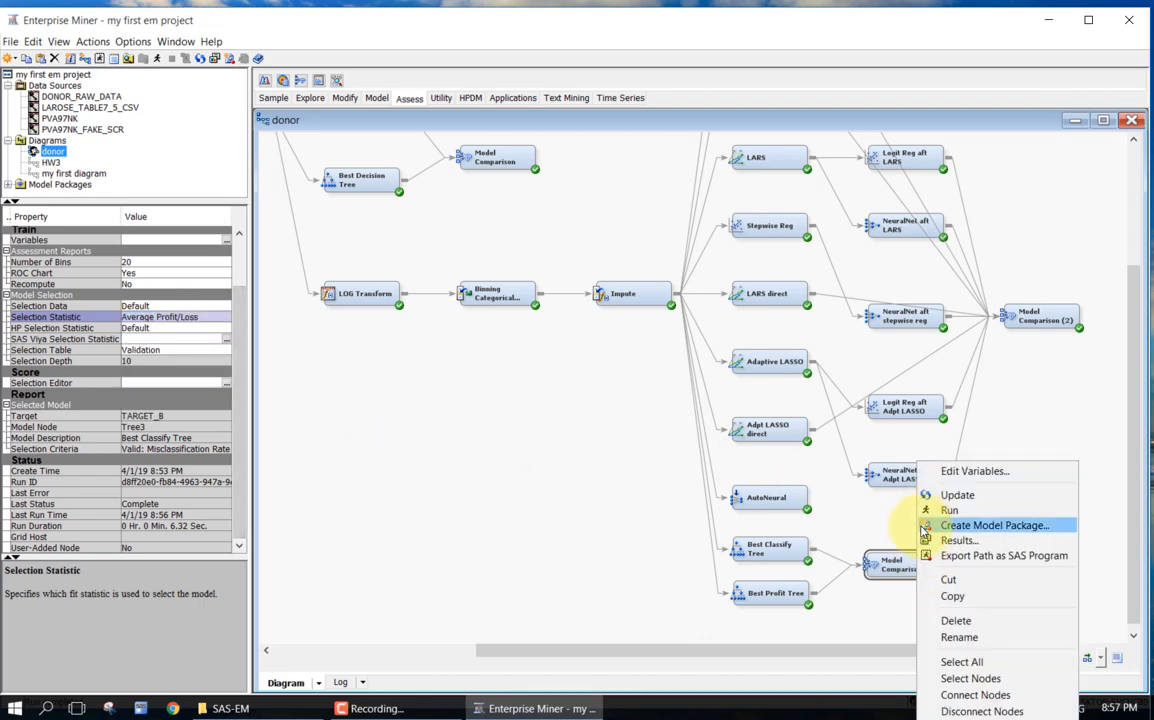
pyautogui.click(928, 540)
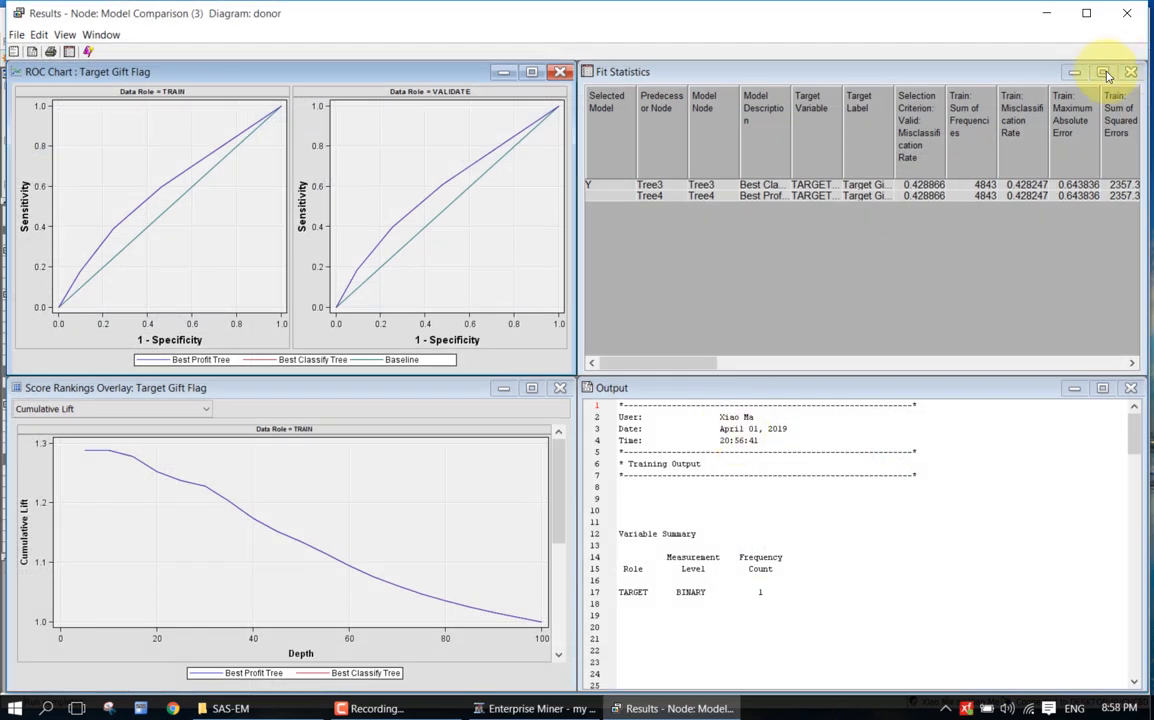
pyautogui.click(1100, 70)
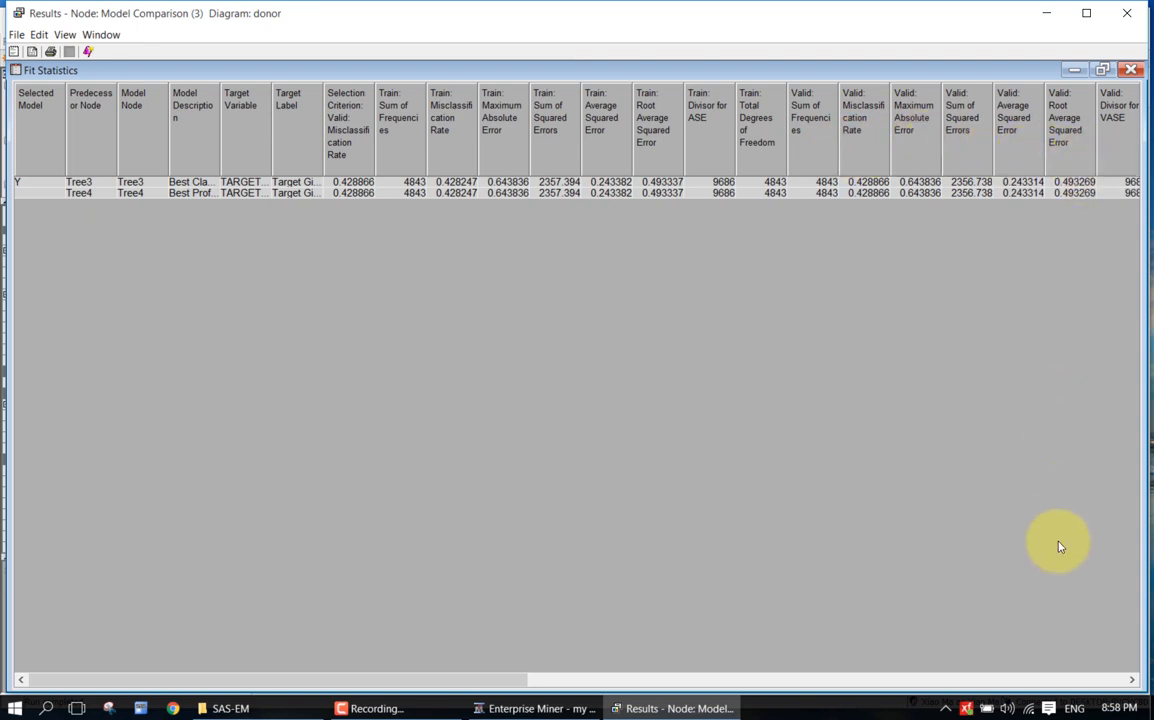
pyautogui.click(1032, 680)
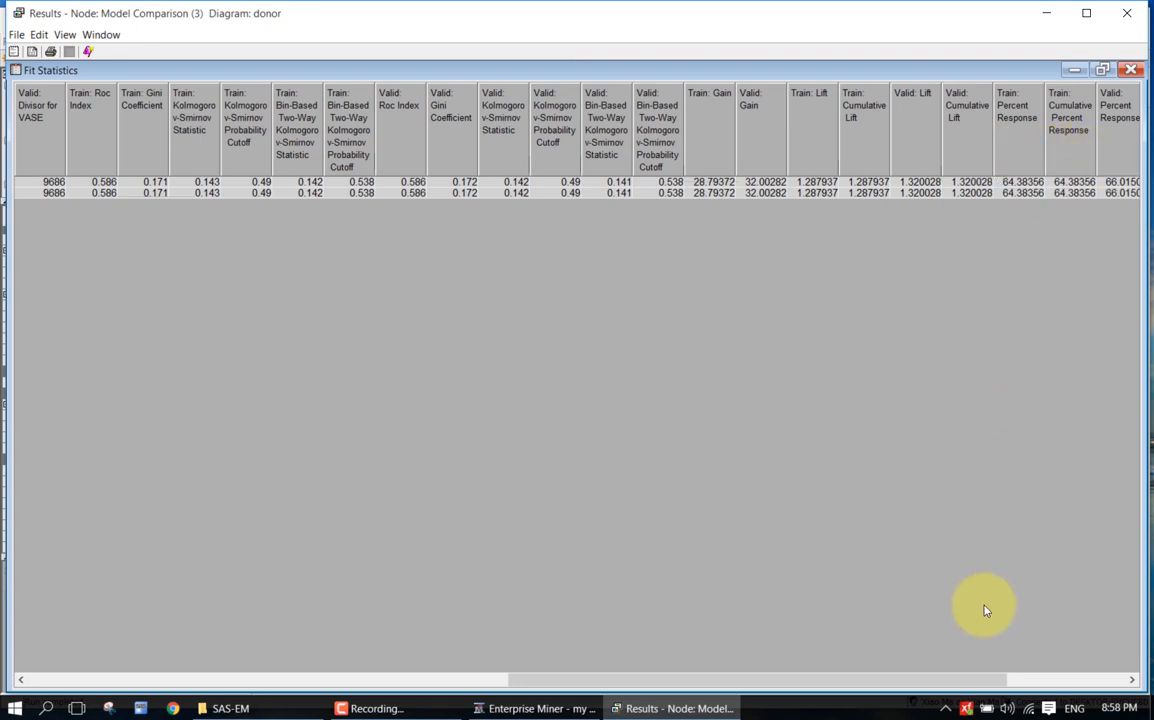
pyautogui.click(1040, 680)
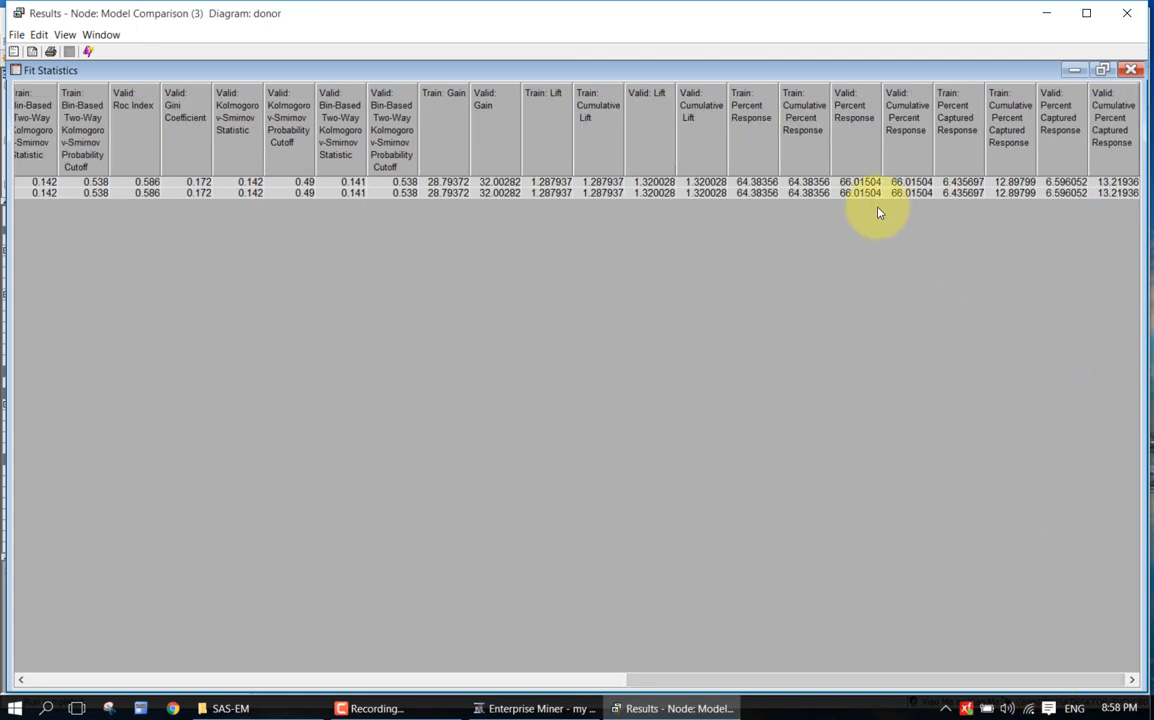
pyautogui.click(494, 684)
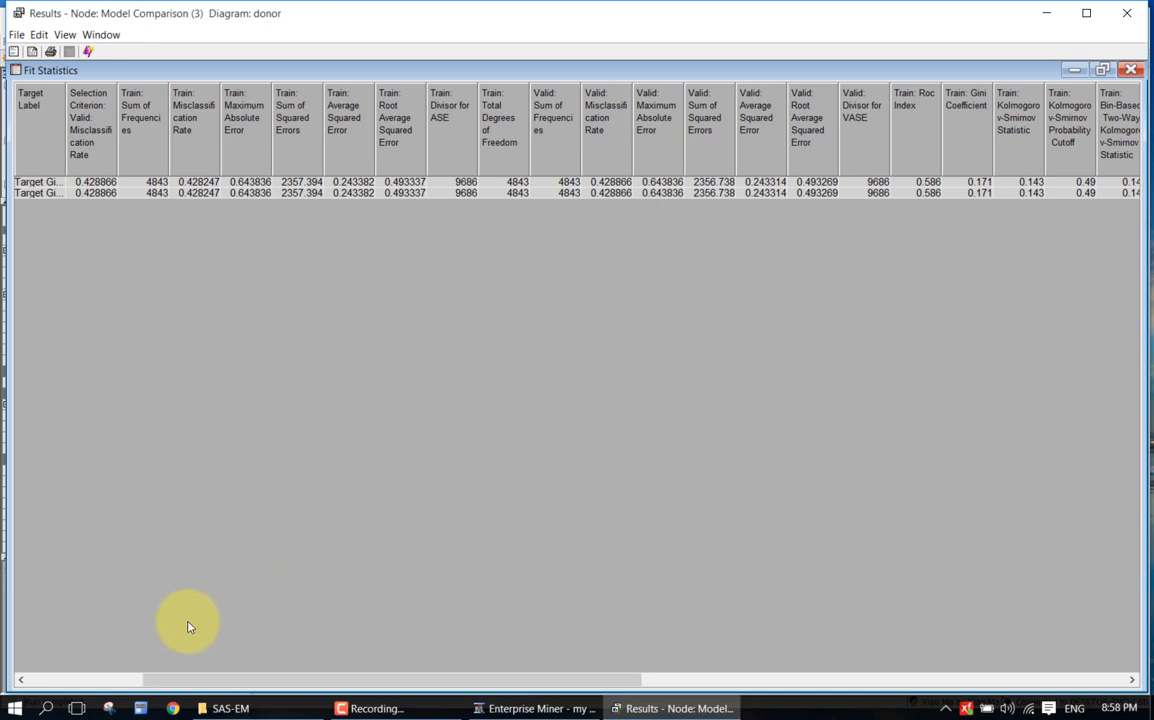
pyautogui.click(84, 680)
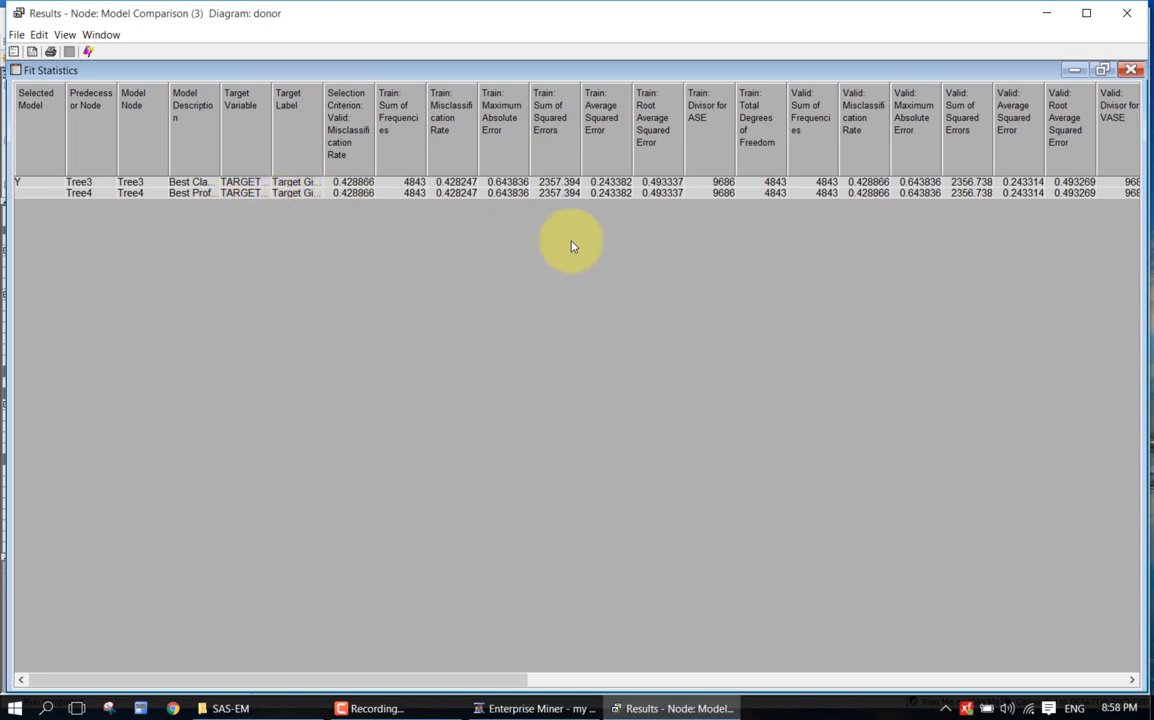
# Close the results and review the selection table options of Model Comparison (3), keeping Validation
pyautogui.click(1126, 13)
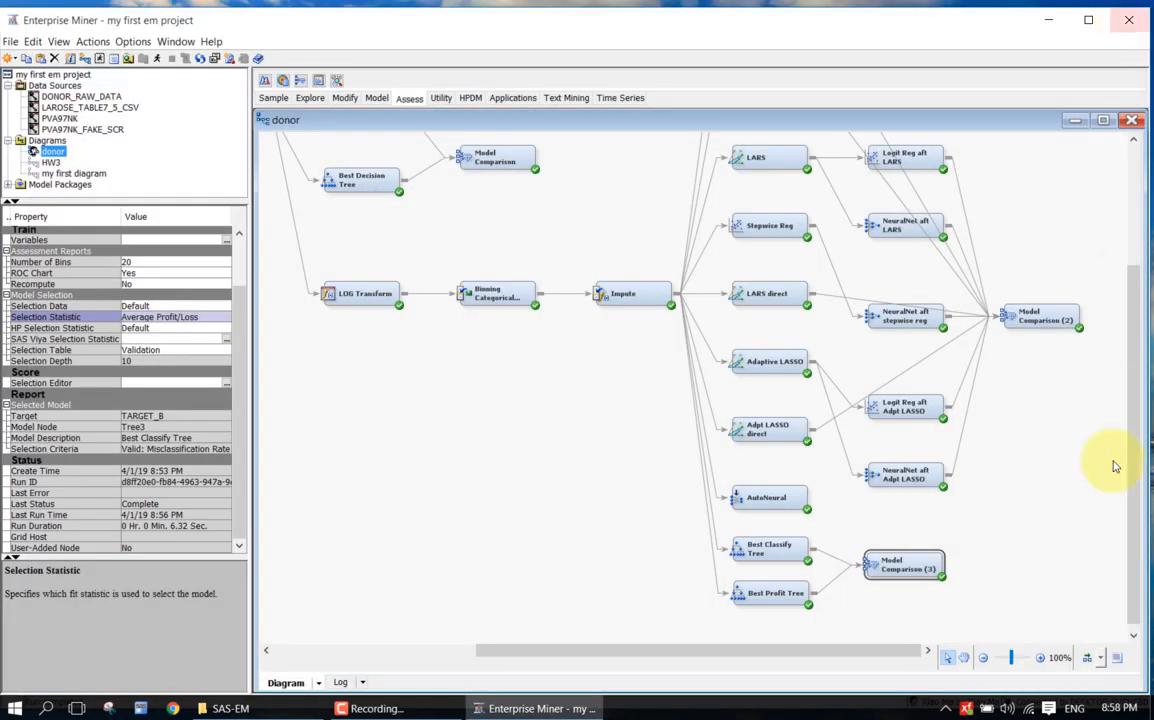
pyautogui.click(976, 574)
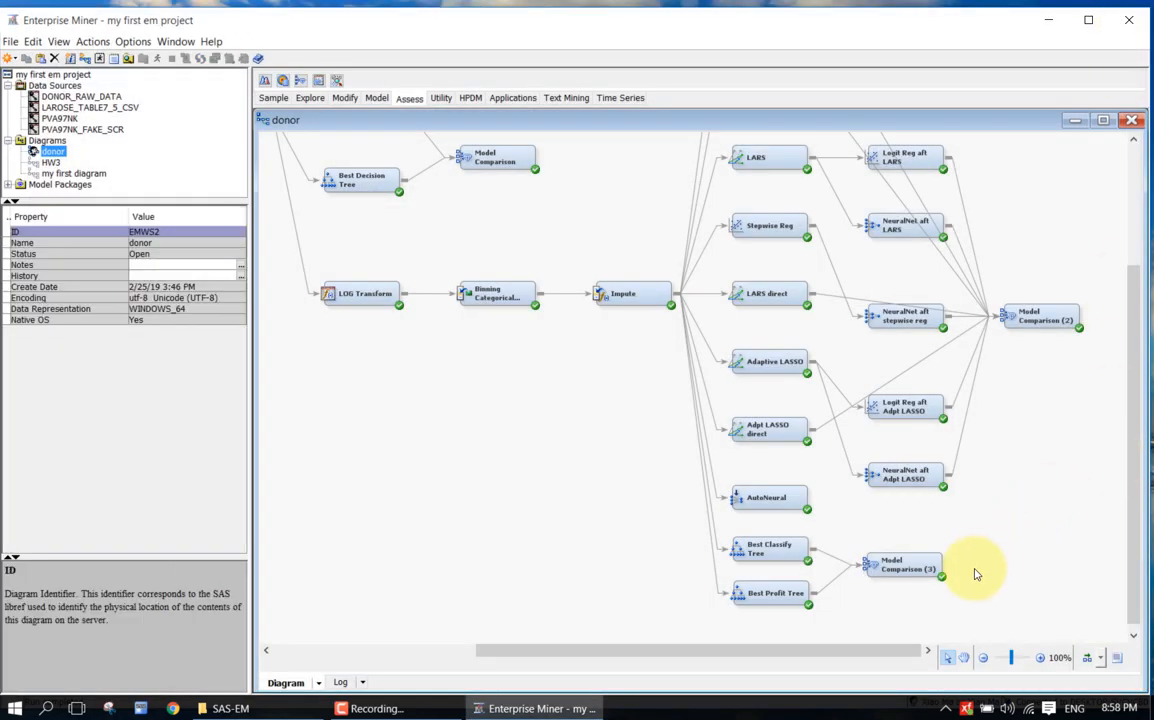
pyautogui.click(915, 567)
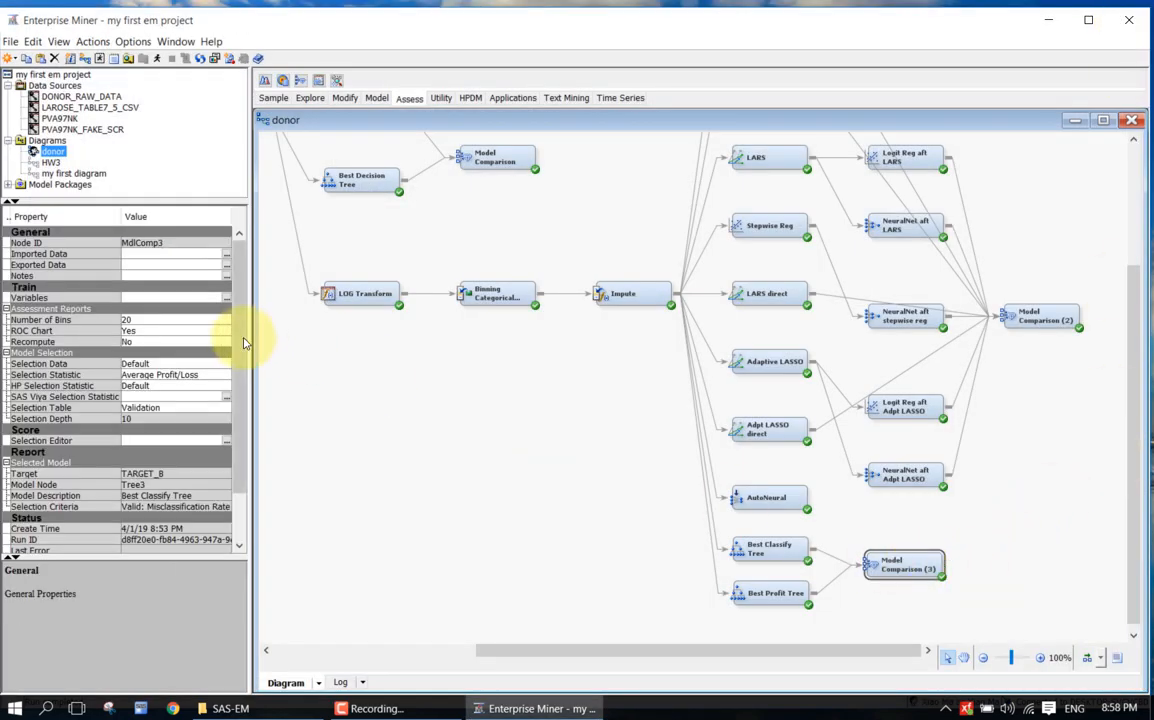
pyautogui.click(222, 407)
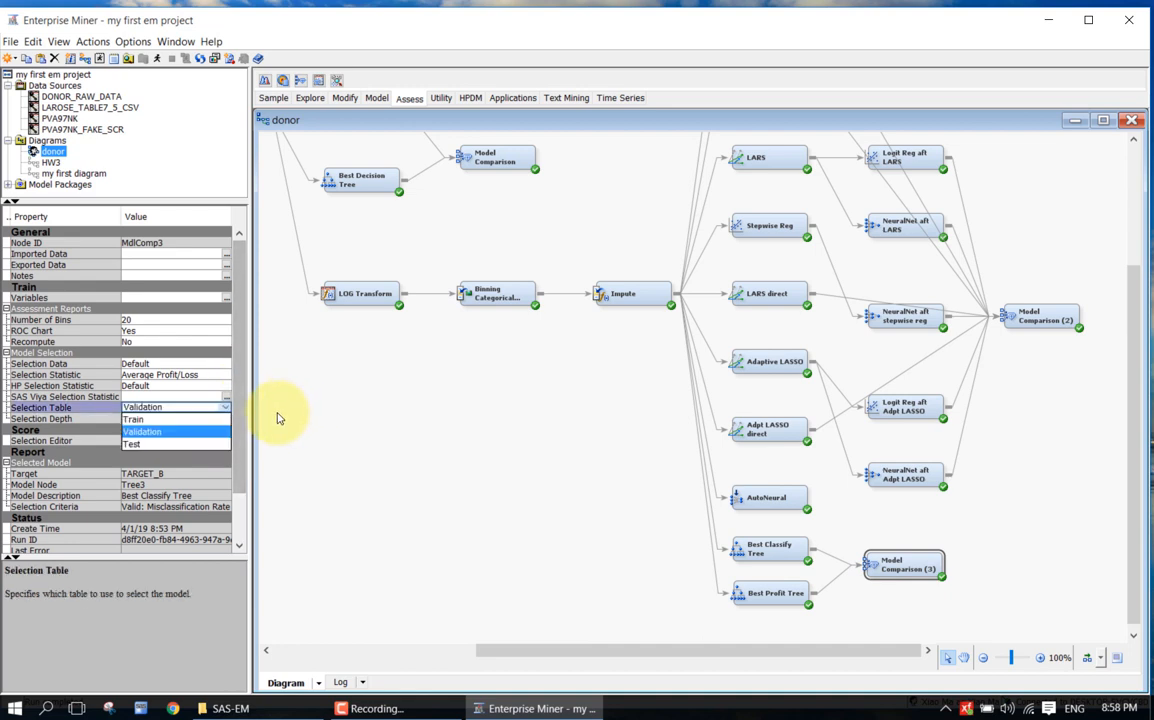
pyautogui.click(278, 415)
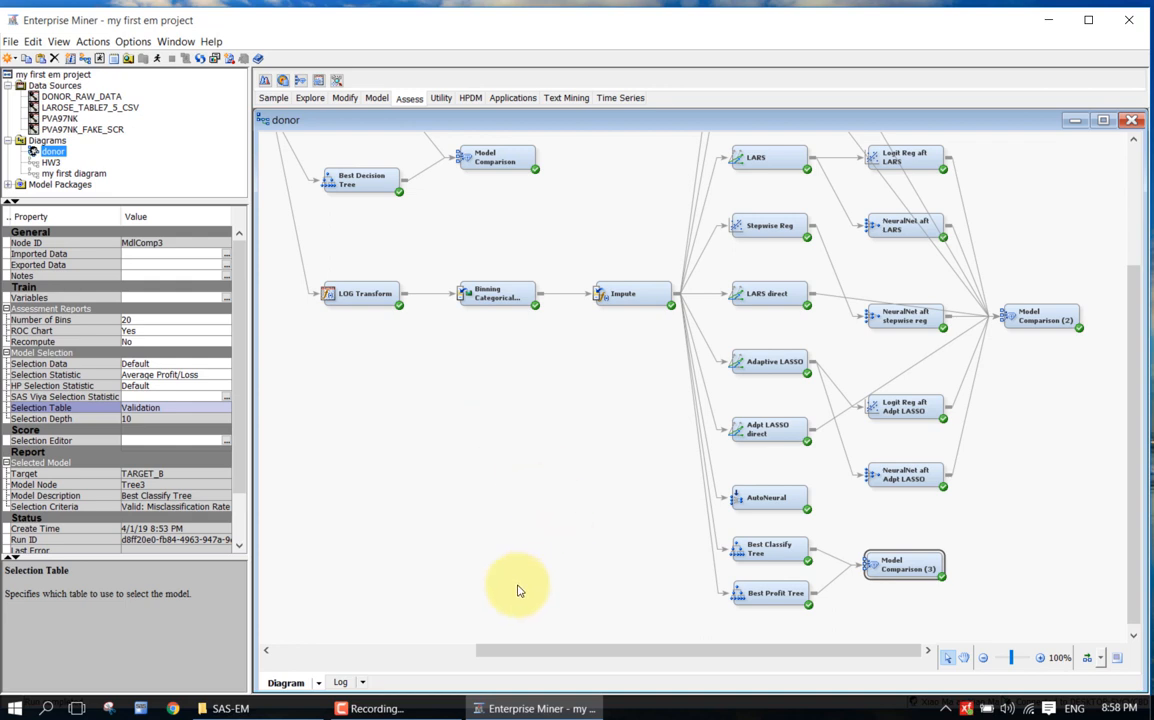
# Check the properties of the Data Partition node, then those of Model Comparison (3)
pyautogui.click(393, 651)
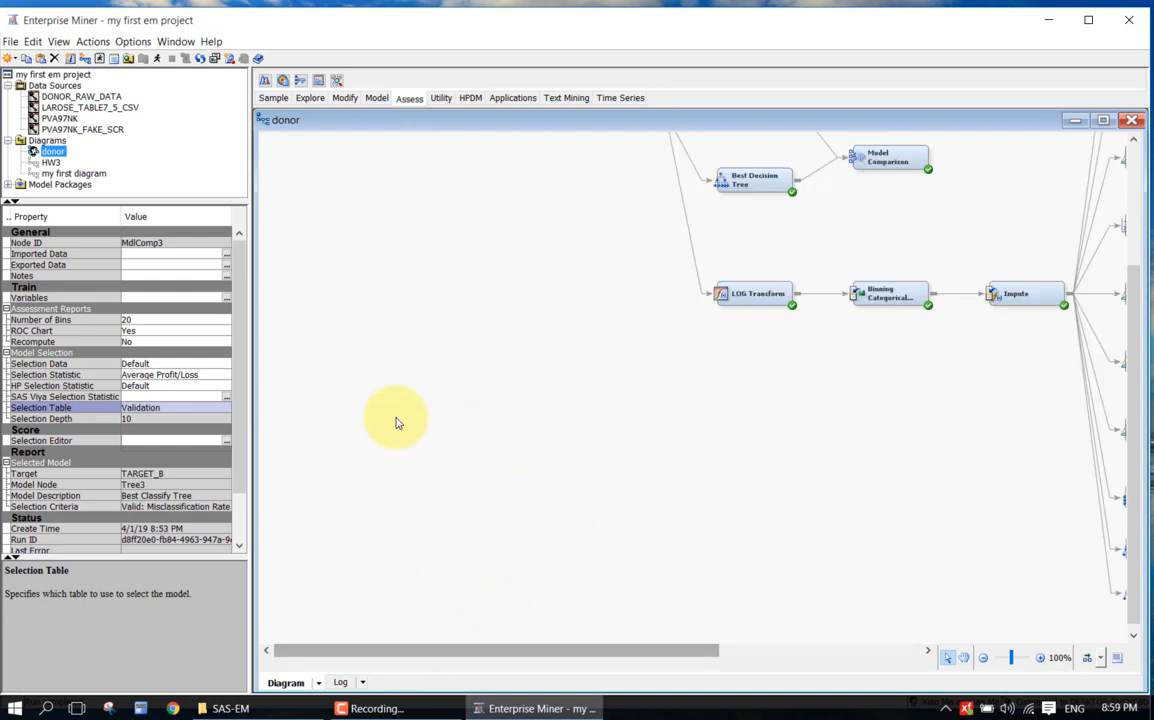
pyautogui.click(1133, 190)
pyautogui.click(626, 270)
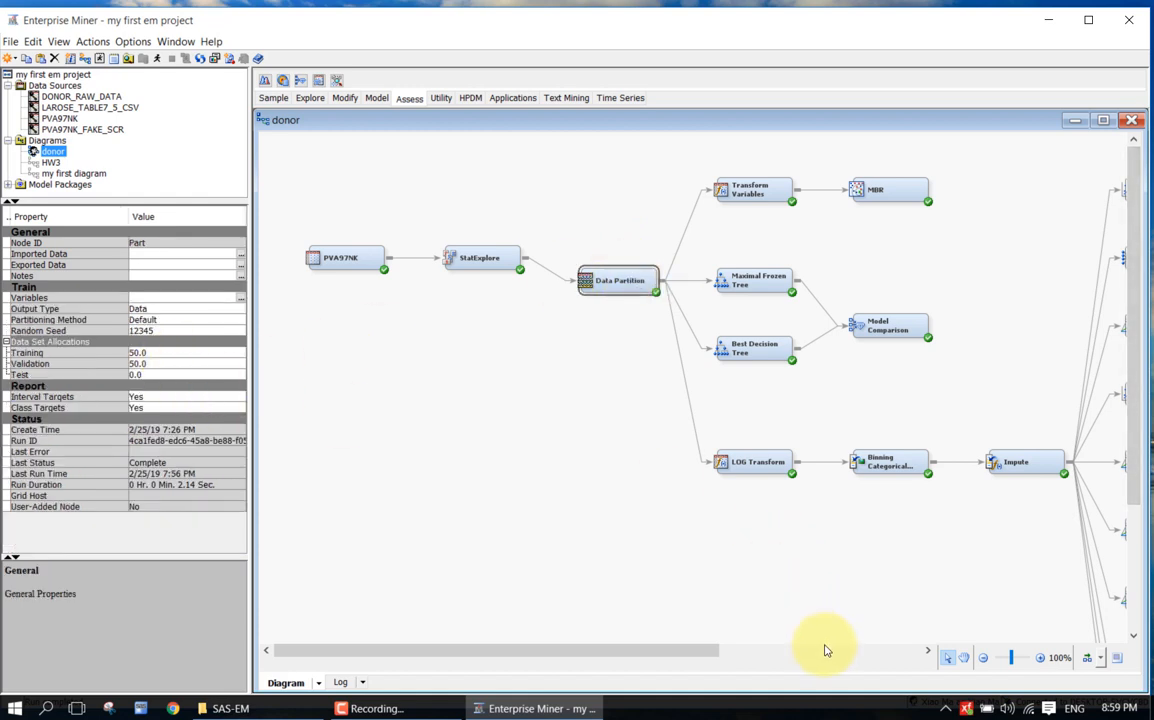
pyautogui.hscroll(5, 824, 648)
pyautogui.scroll(-3, 1135, 603)
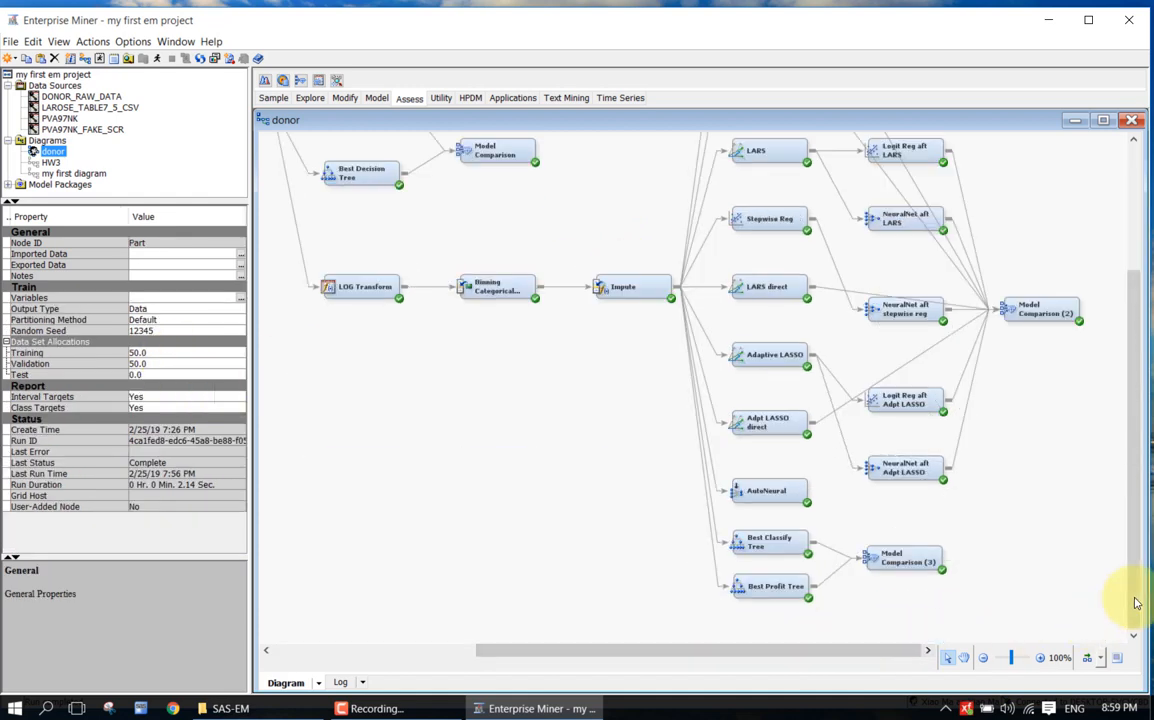
pyautogui.click(917, 553)
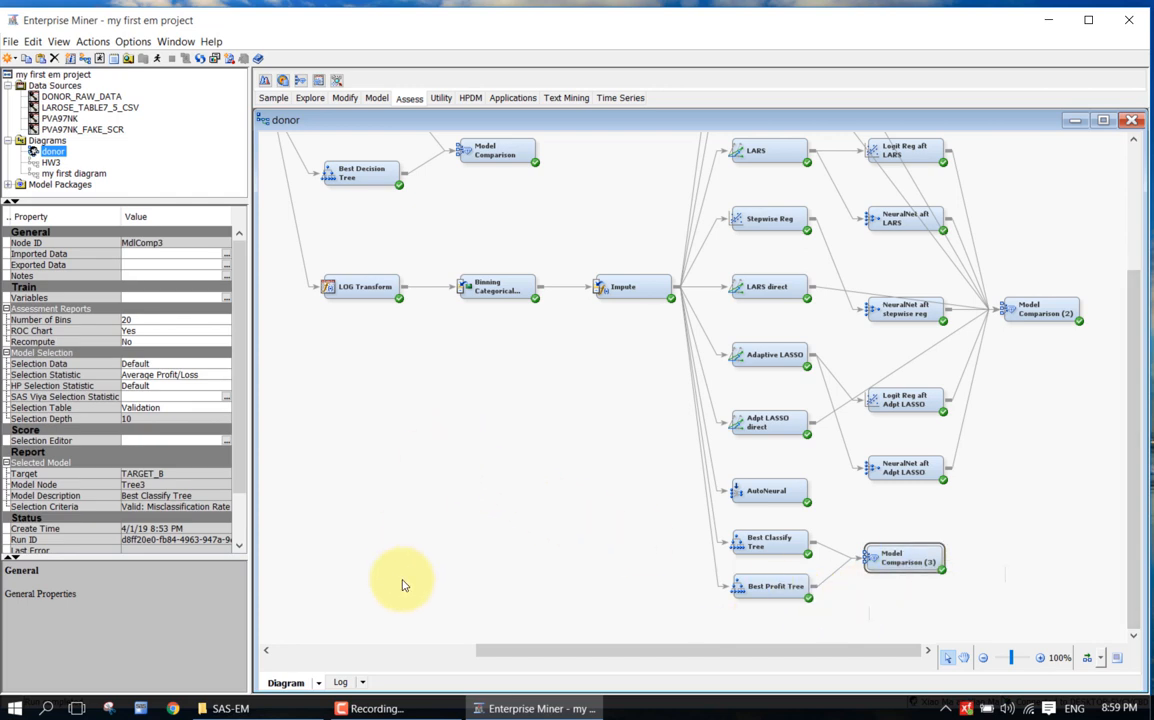
# Check the PVA97NK input node's properties and the decision weights stored in the PVA97NK data source
pyautogui.click(330, 650)
pyautogui.click(1133, 160)
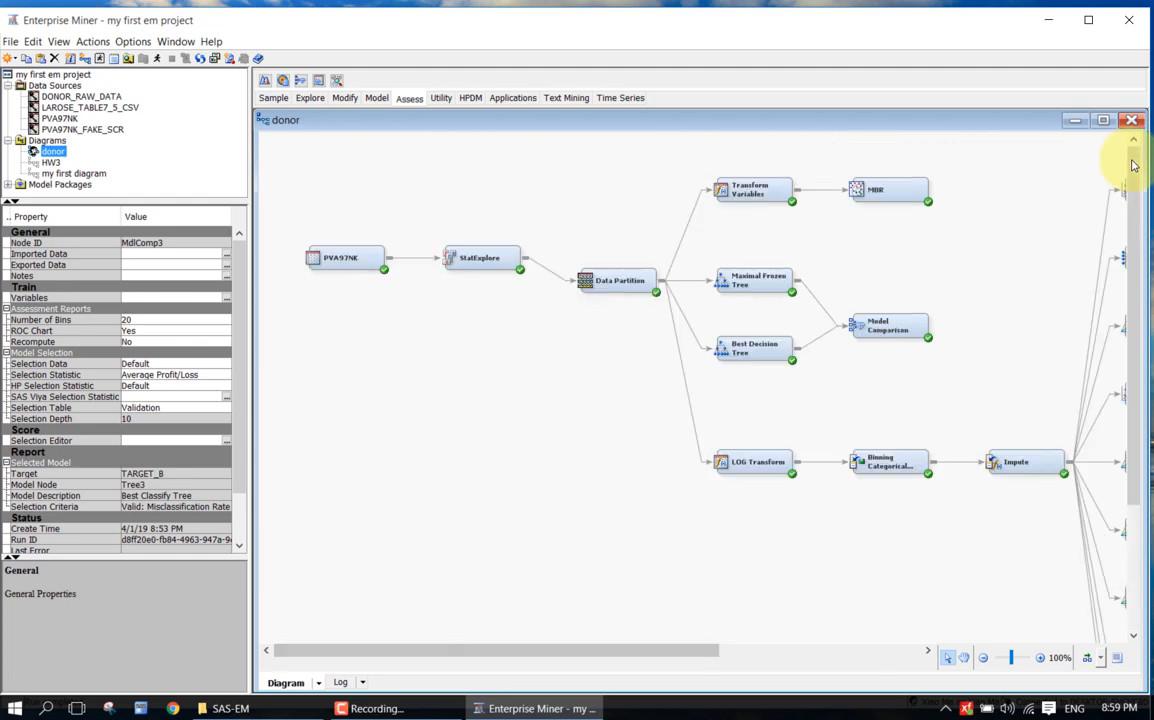
pyautogui.click(349, 247)
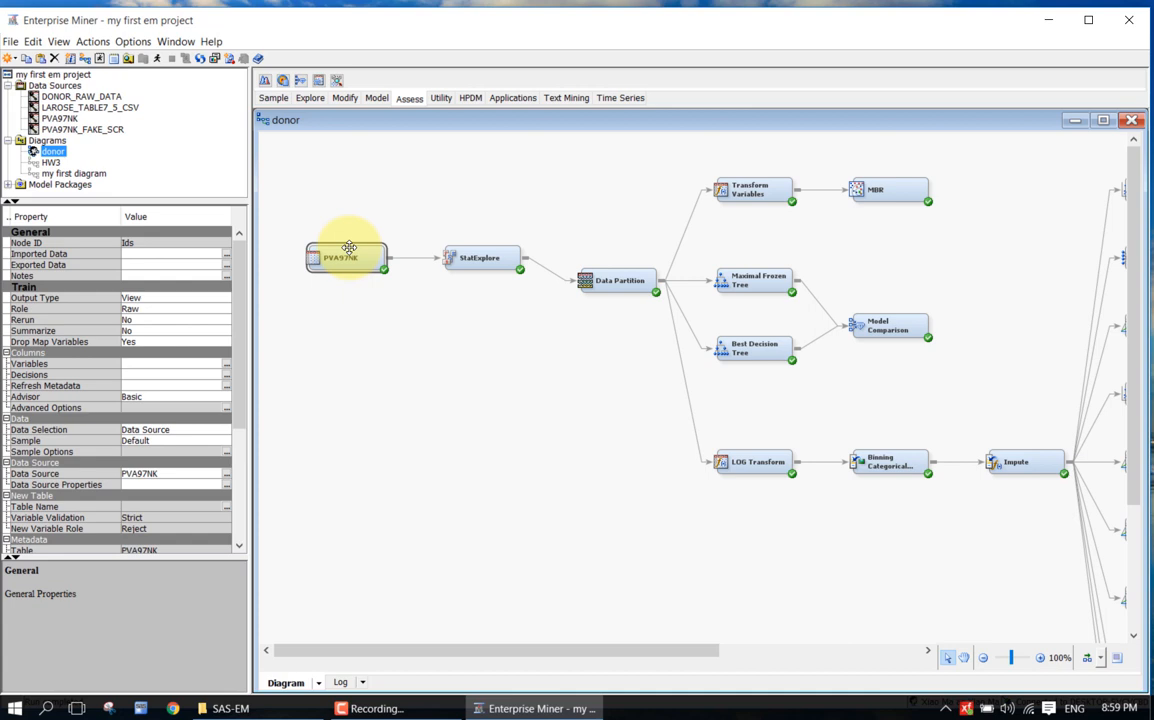
pyautogui.click(65, 118)
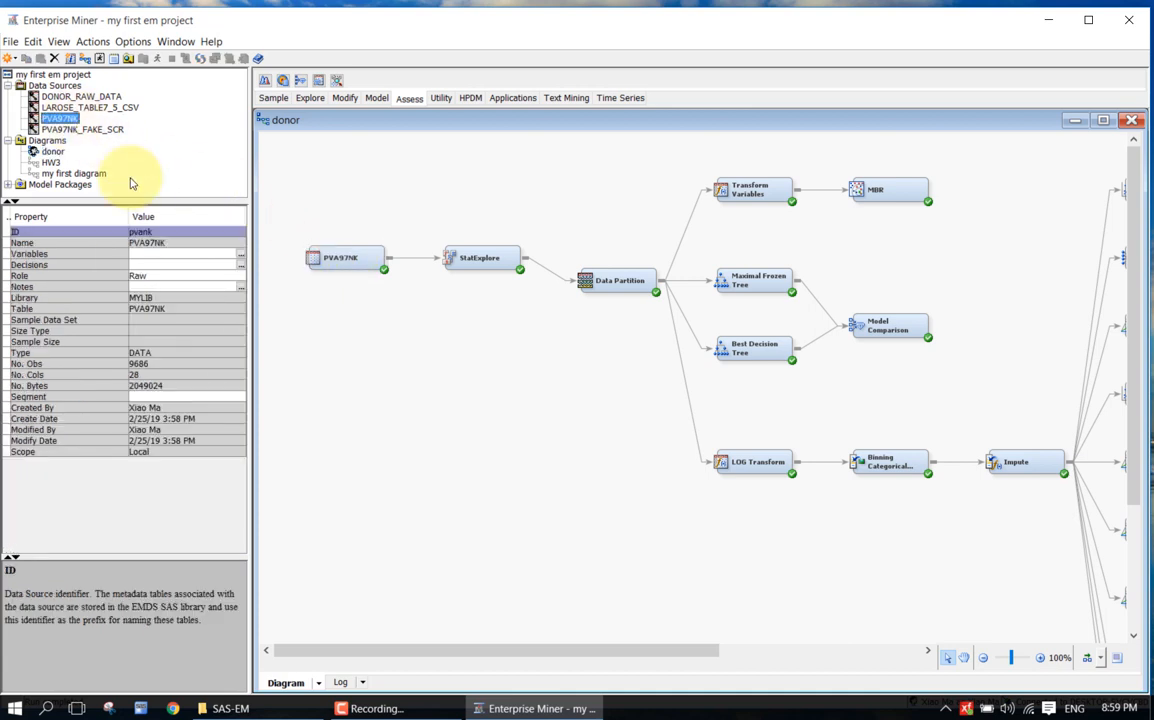
pyautogui.click(240, 265)
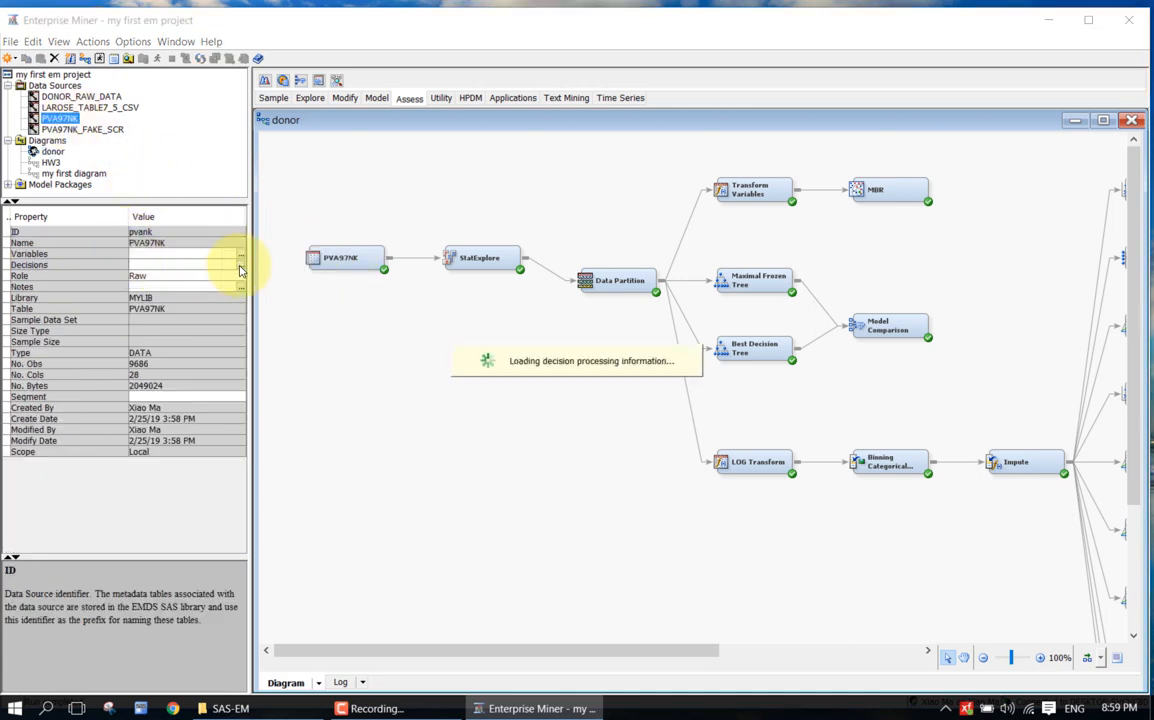
pyautogui.click(596, 300)
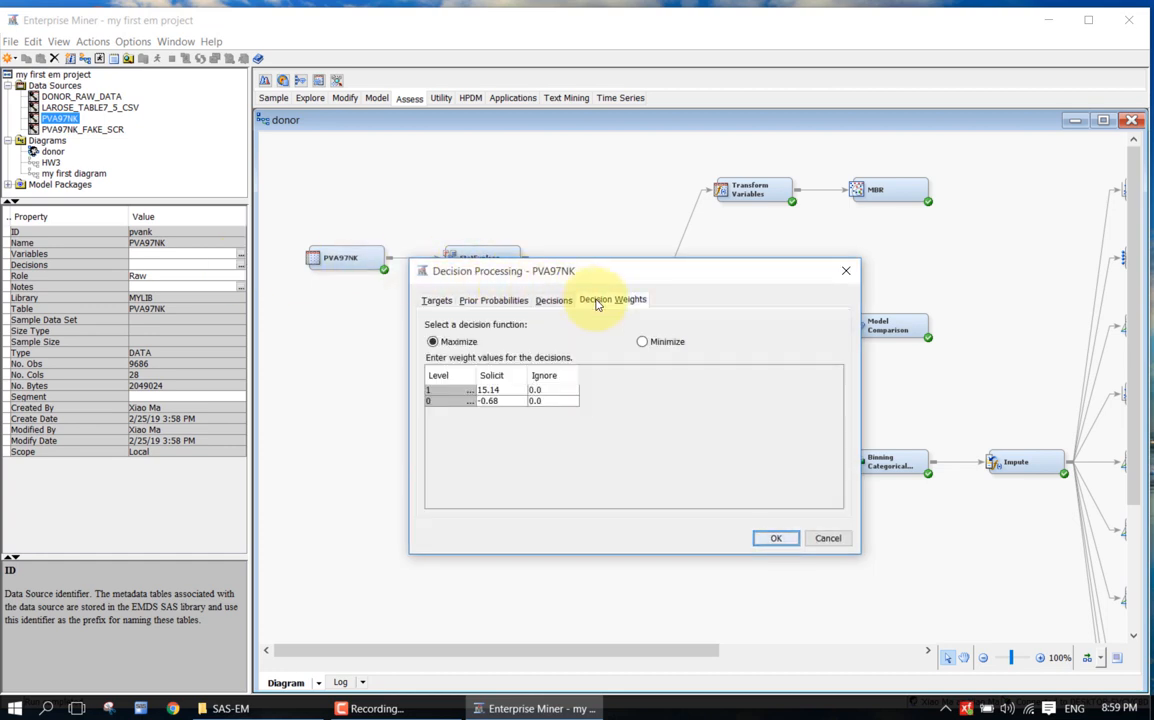
pyautogui.click(846, 270)
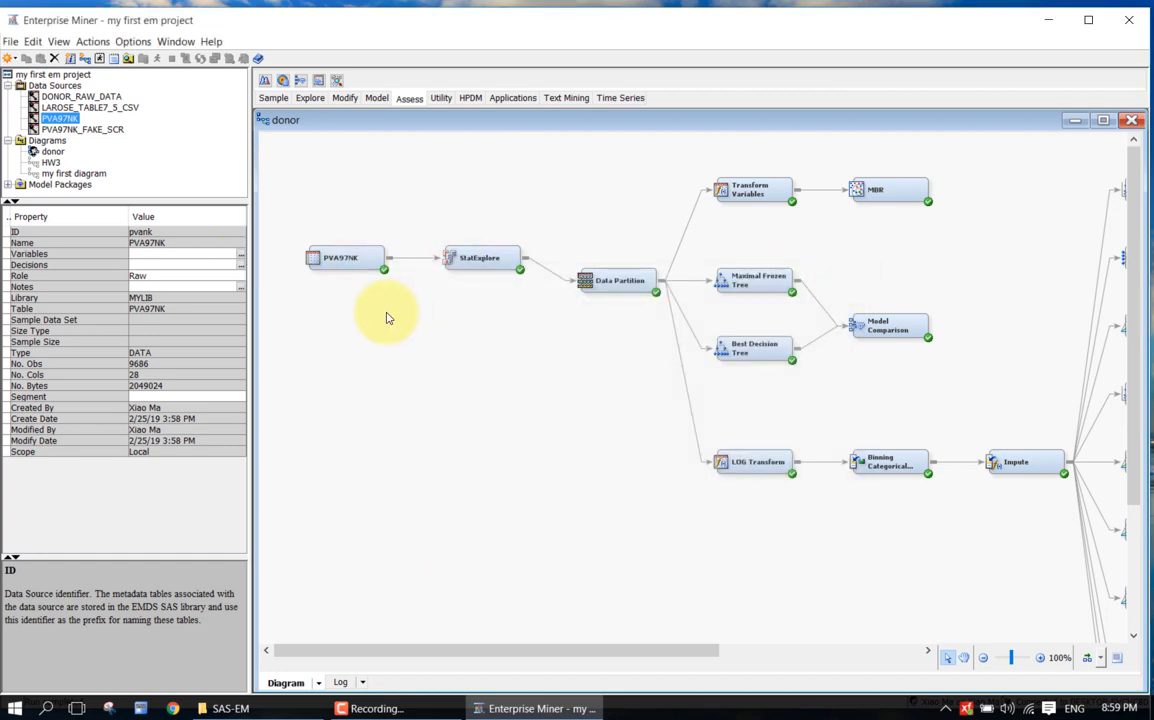
pyautogui.click(341, 260)
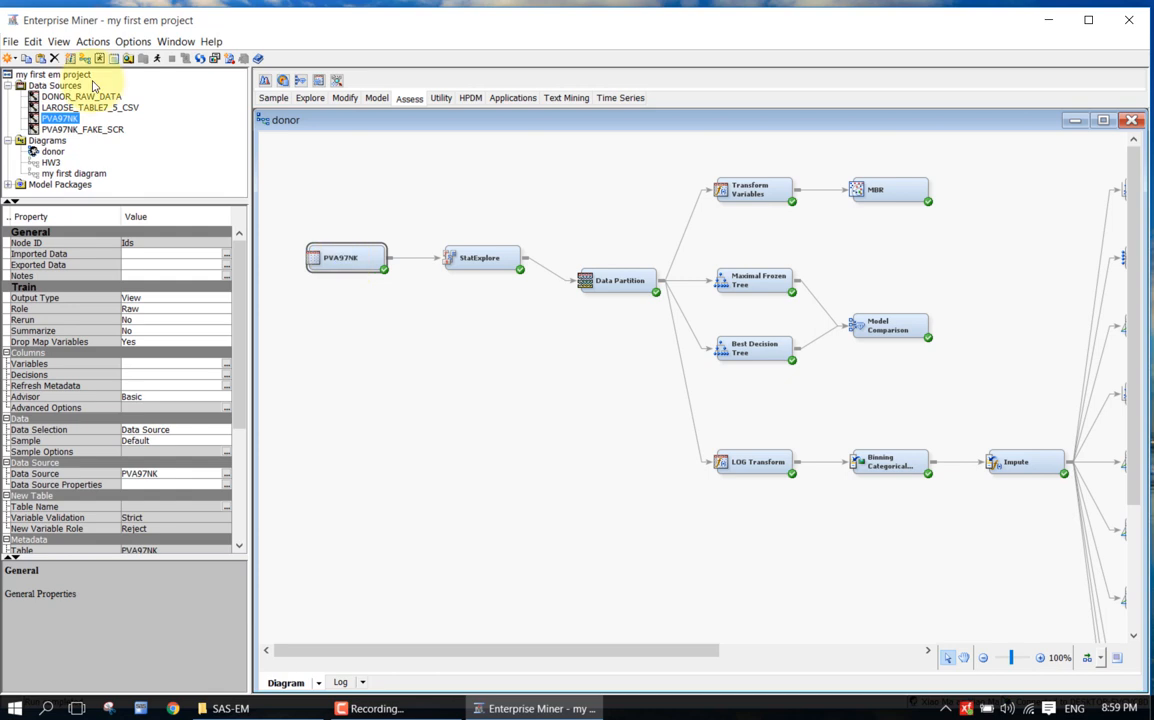
pyautogui.click(54, 58)
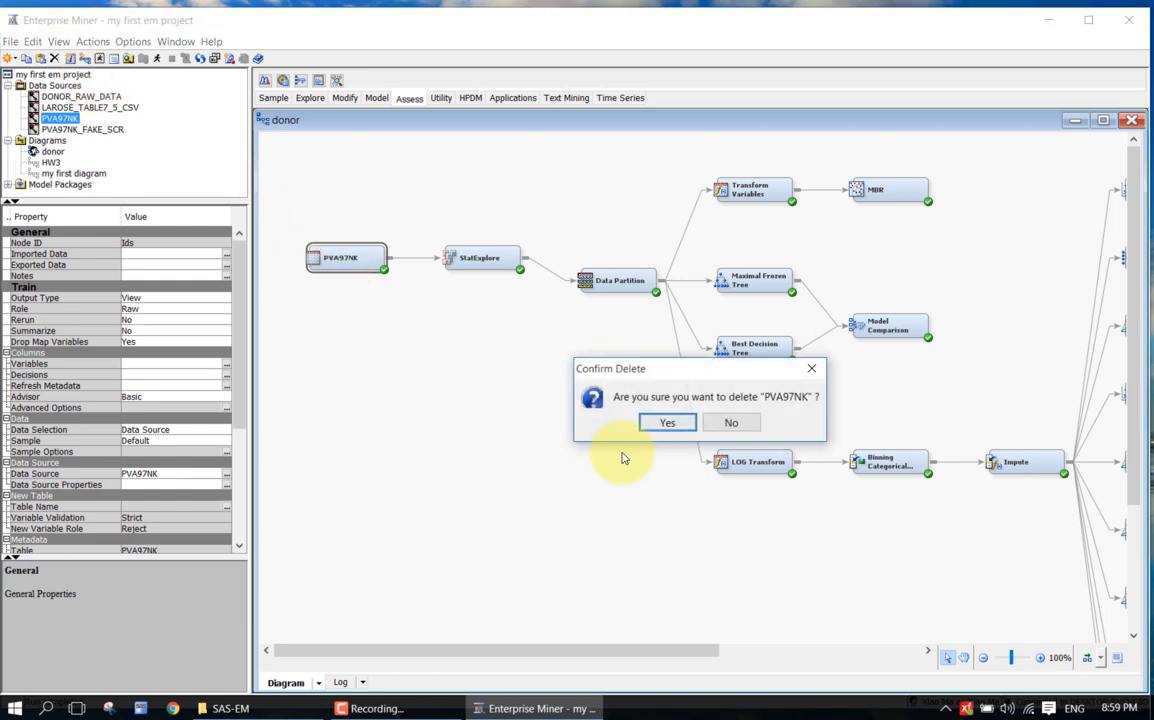
pyautogui.click(731, 422)
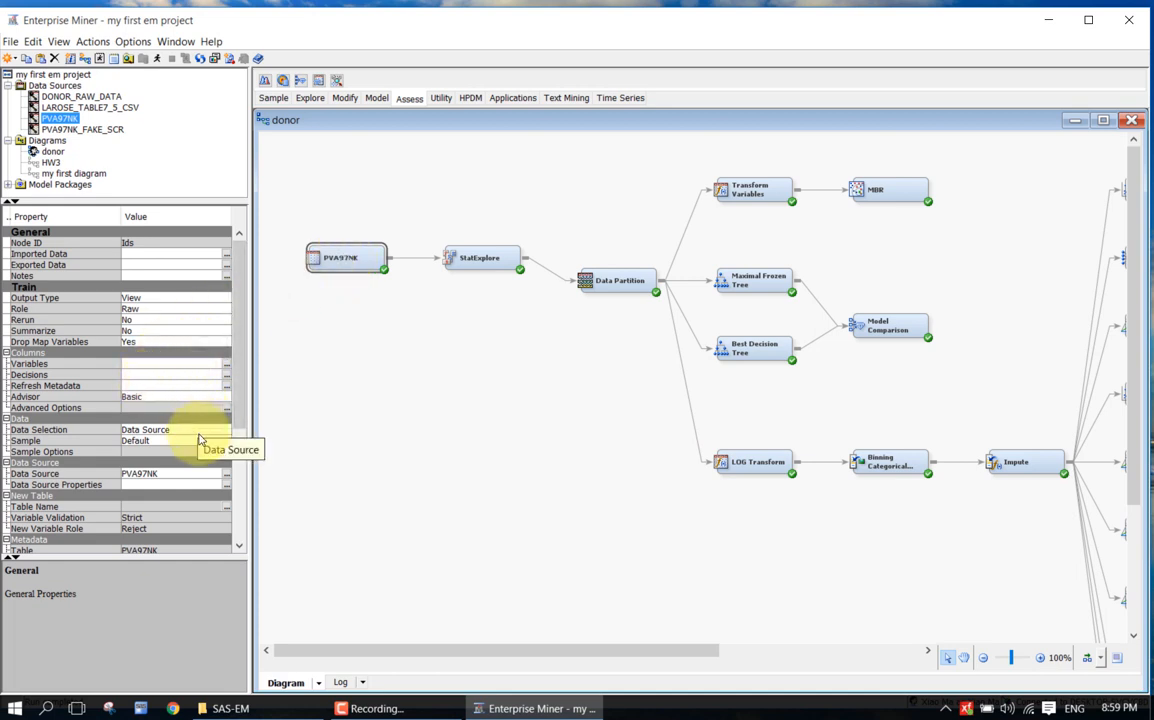
# Review the input node's data selection options and reassign PVA97NK as its data source
pyautogui.click(225, 430)
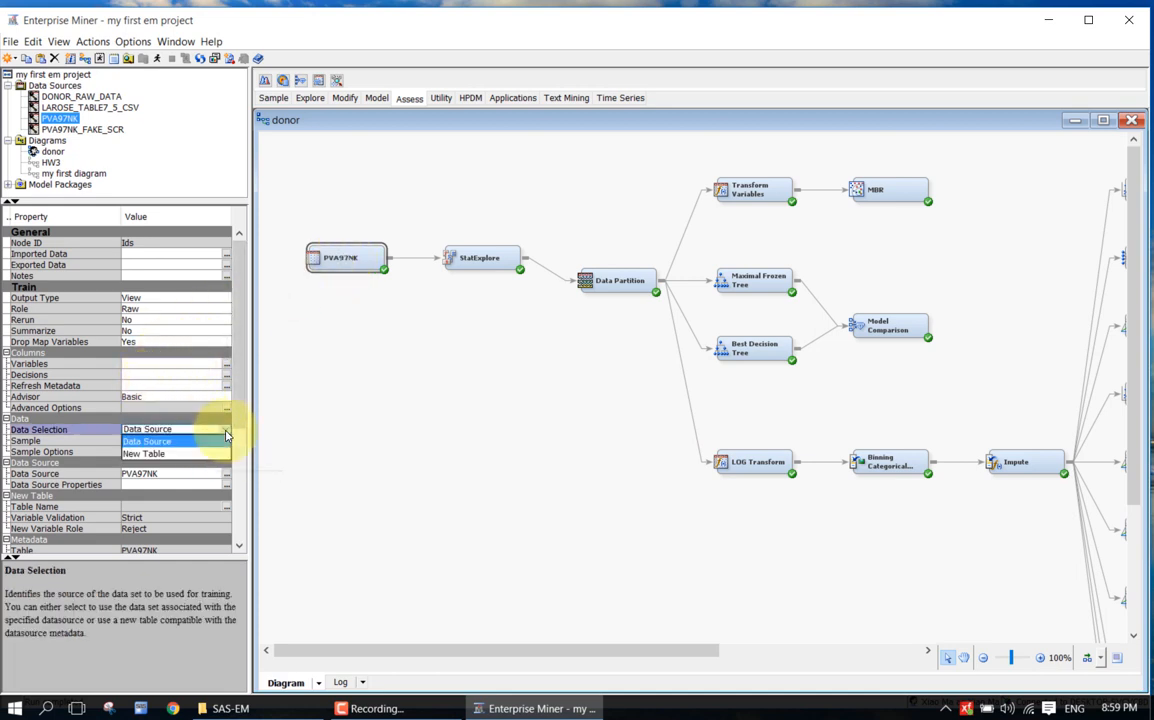
pyautogui.click(225, 438)
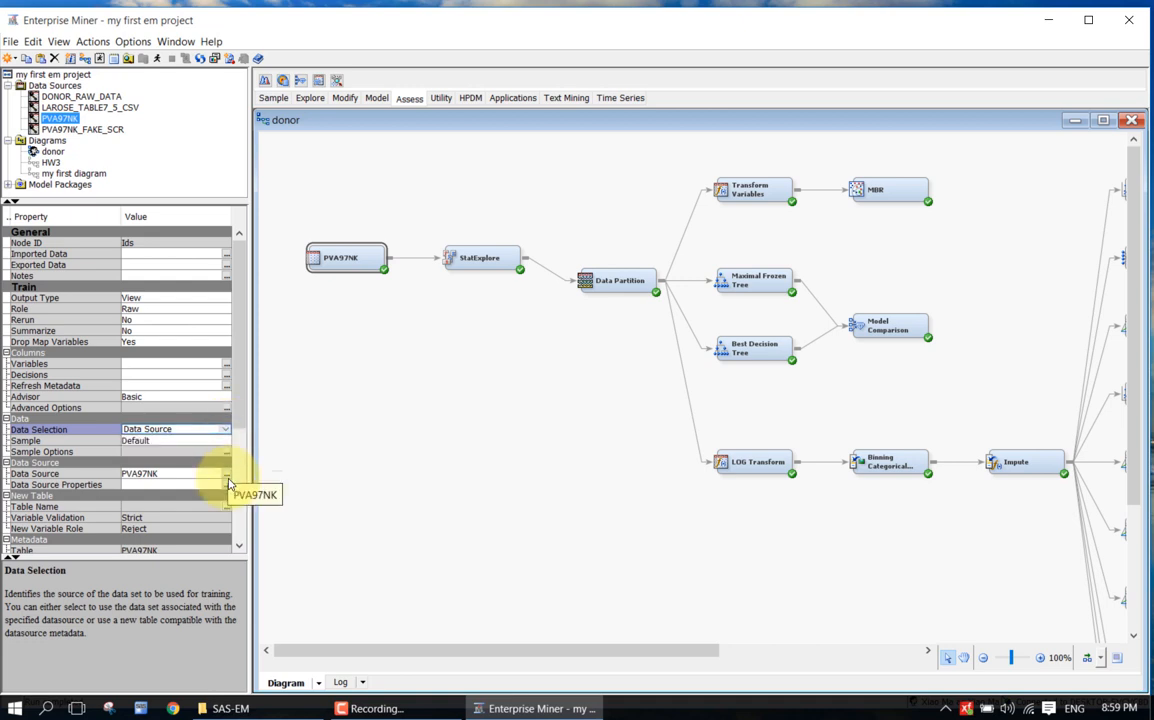
pyautogui.click(227, 474)
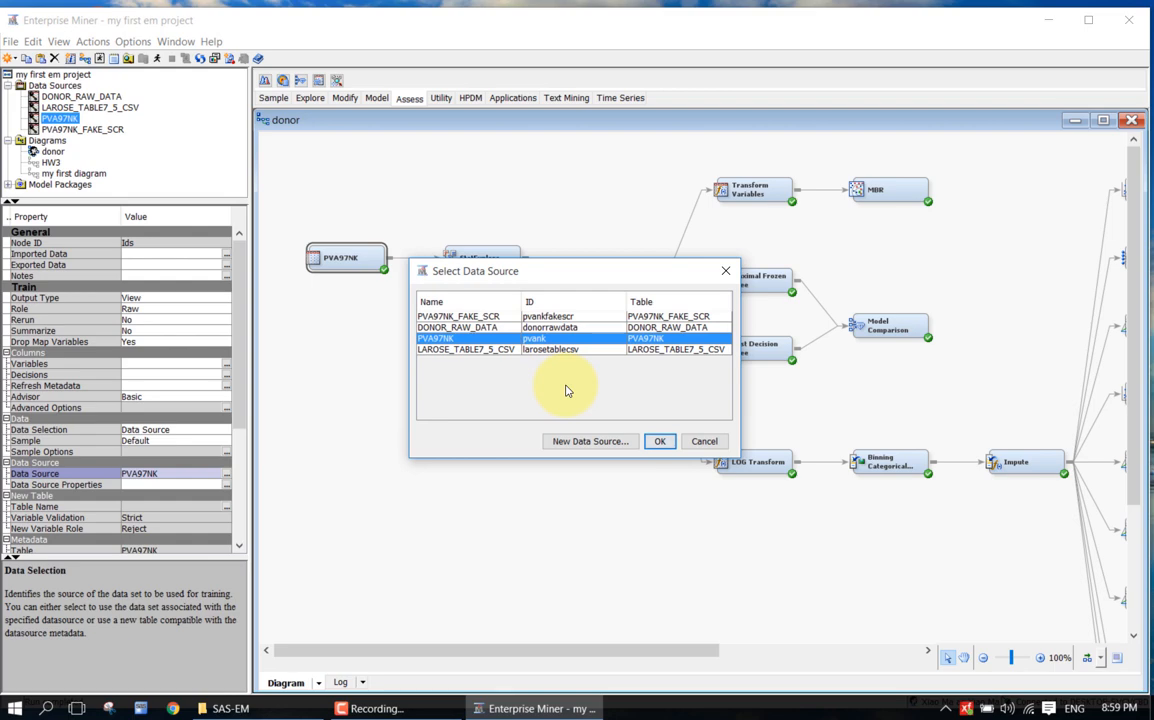
pyautogui.click(660, 441)
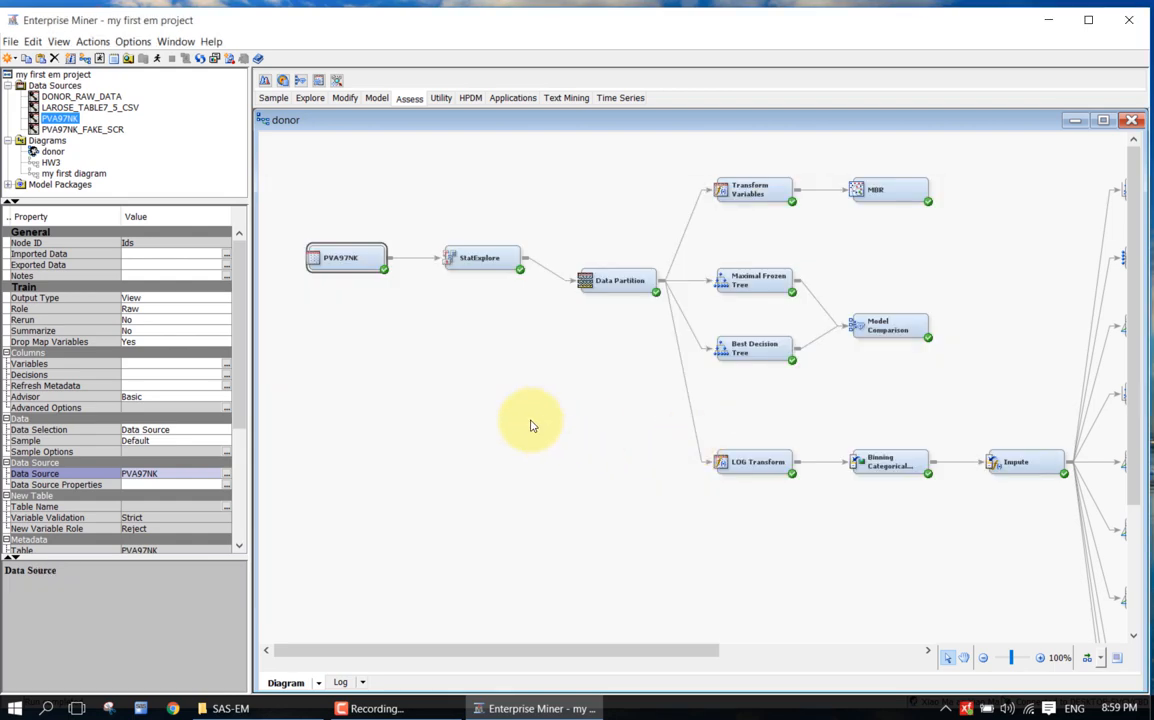
pyautogui.click(520, 418)
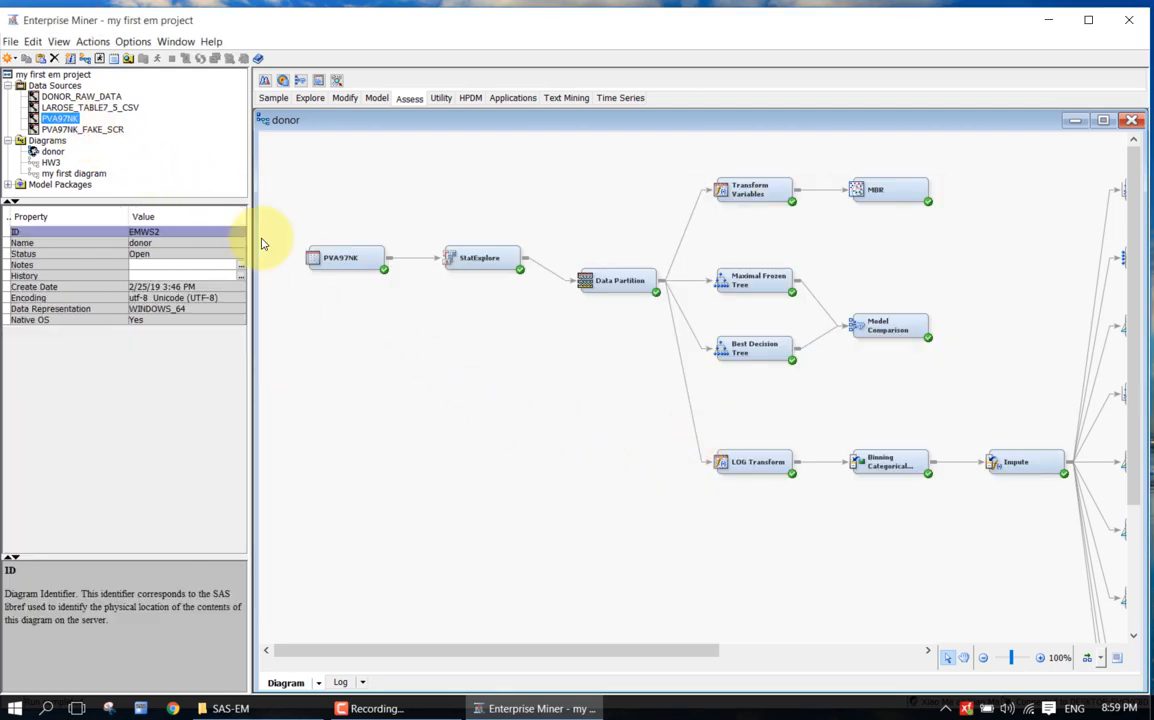
# Replace the PVA97NK input node with a fresh one from the PVA97NK data source and connect it to StatExplore
pyautogui.click(355, 252)
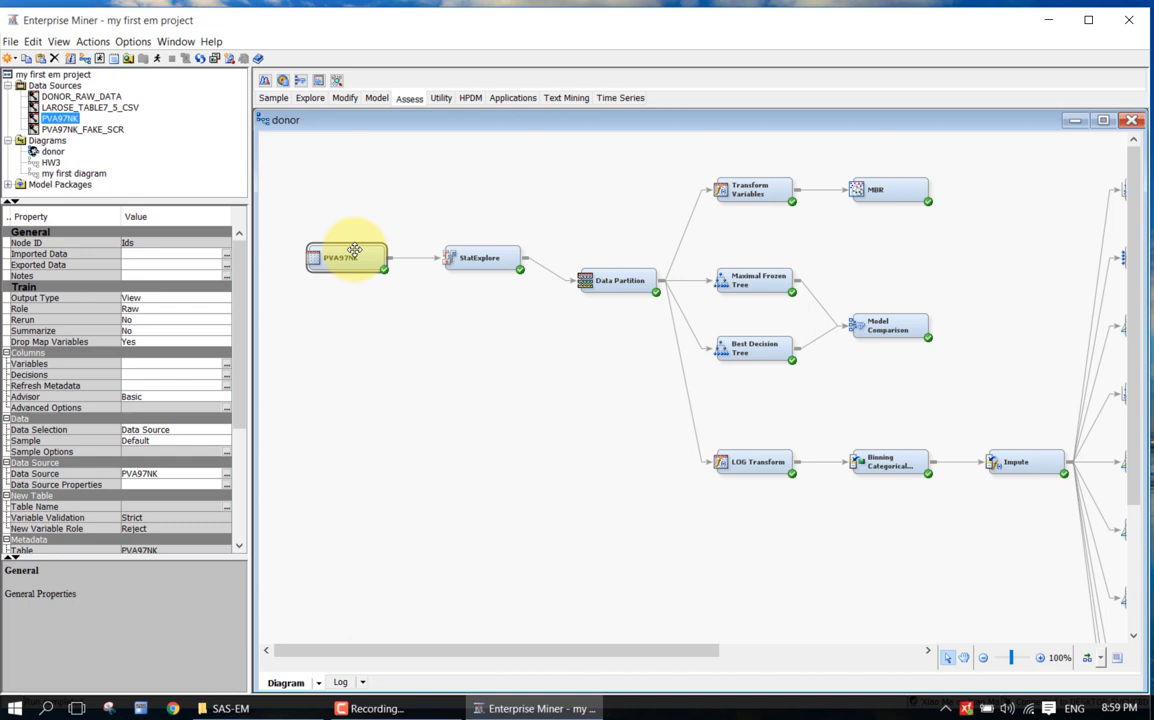
pyautogui.press('Delete')
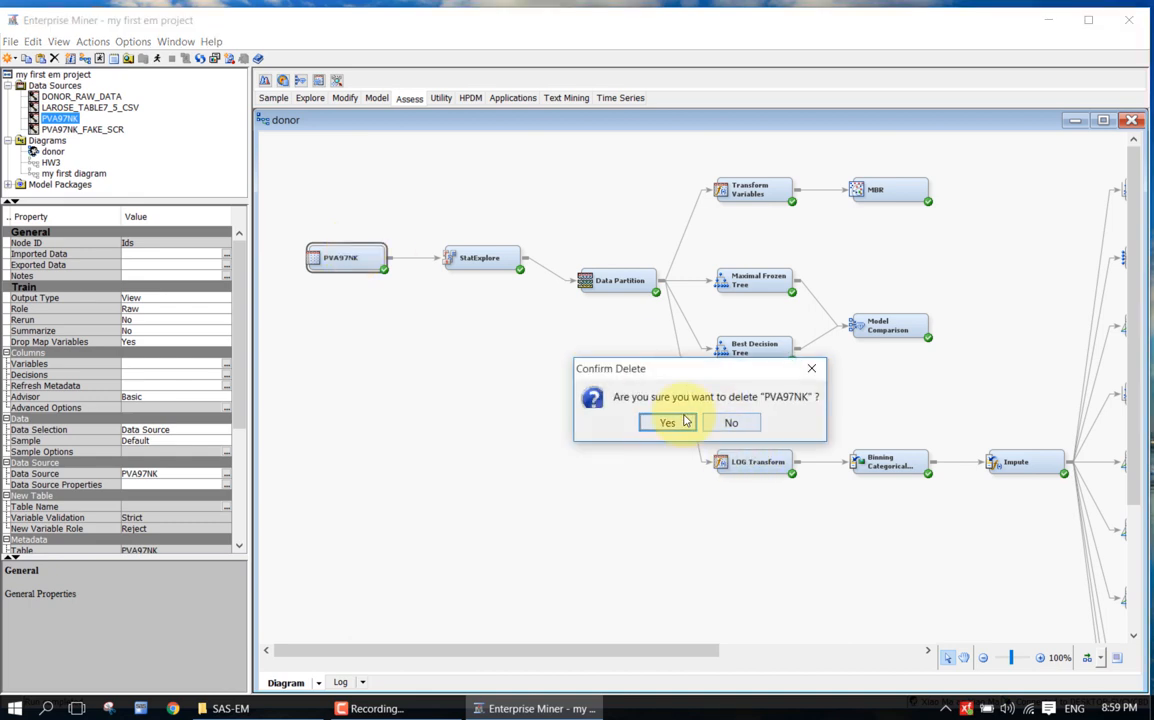
pyautogui.click(676, 420)
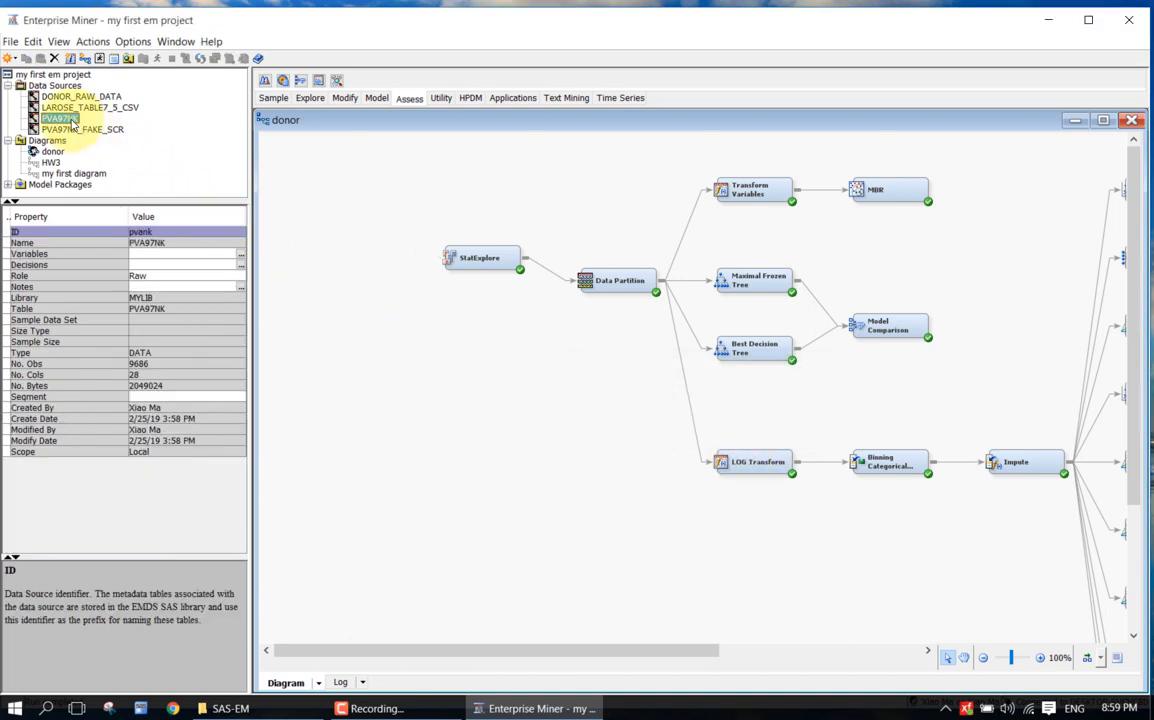
pyautogui.moveTo(60, 118); pyautogui.dragTo(320, 260)
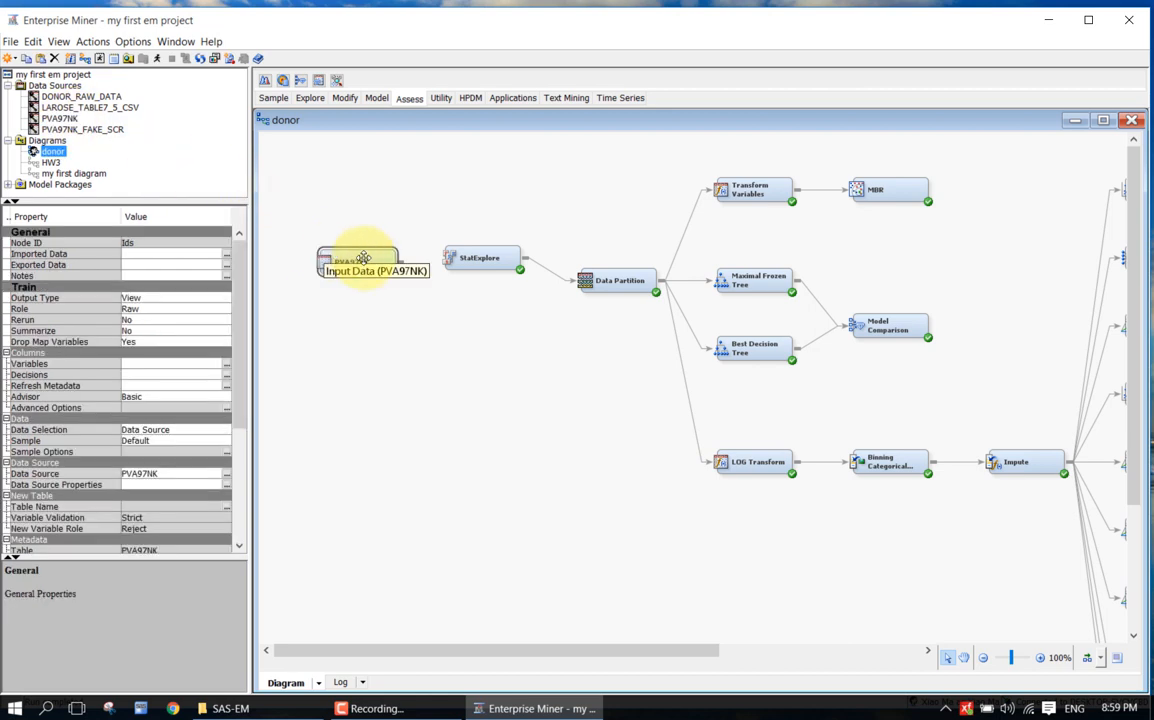
pyautogui.moveTo(404, 256); pyautogui.dragTo(476, 256)
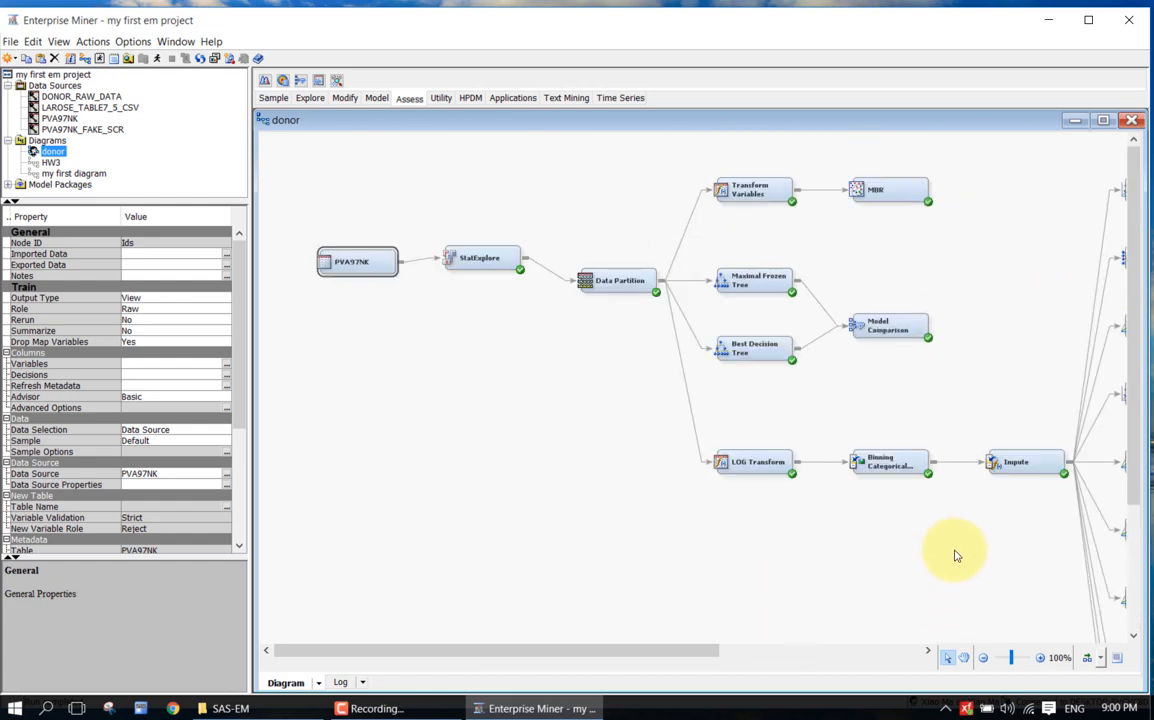
# Automatically arrange the diagram's nodes and run the path through Model Comparison (3)
pyautogui.click(1088, 659)
pyautogui.click(882, 651)
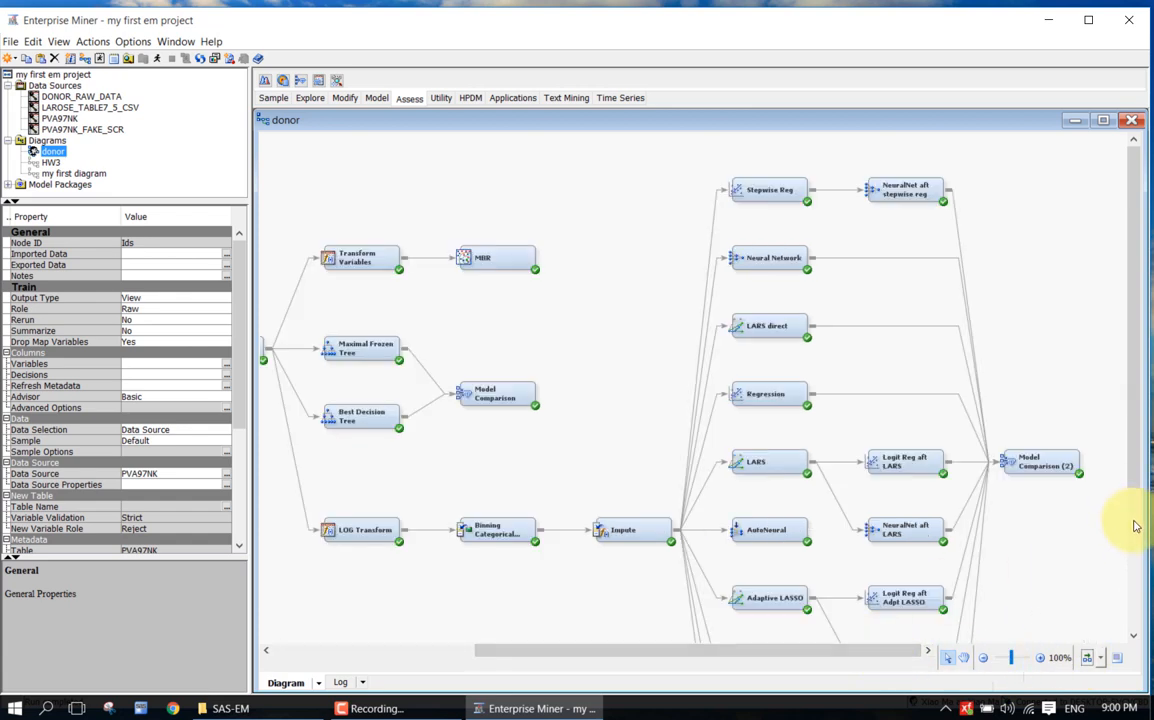
pyautogui.scroll(-3, 1136, 527)
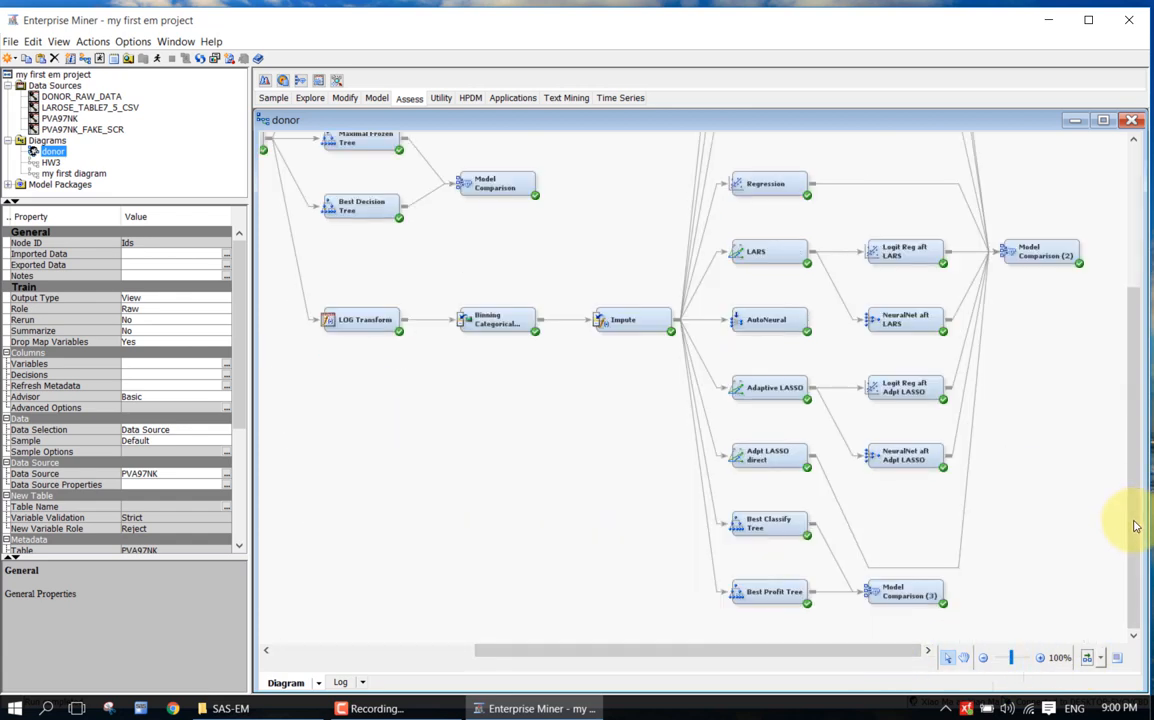
pyautogui.rightClick(889, 592)
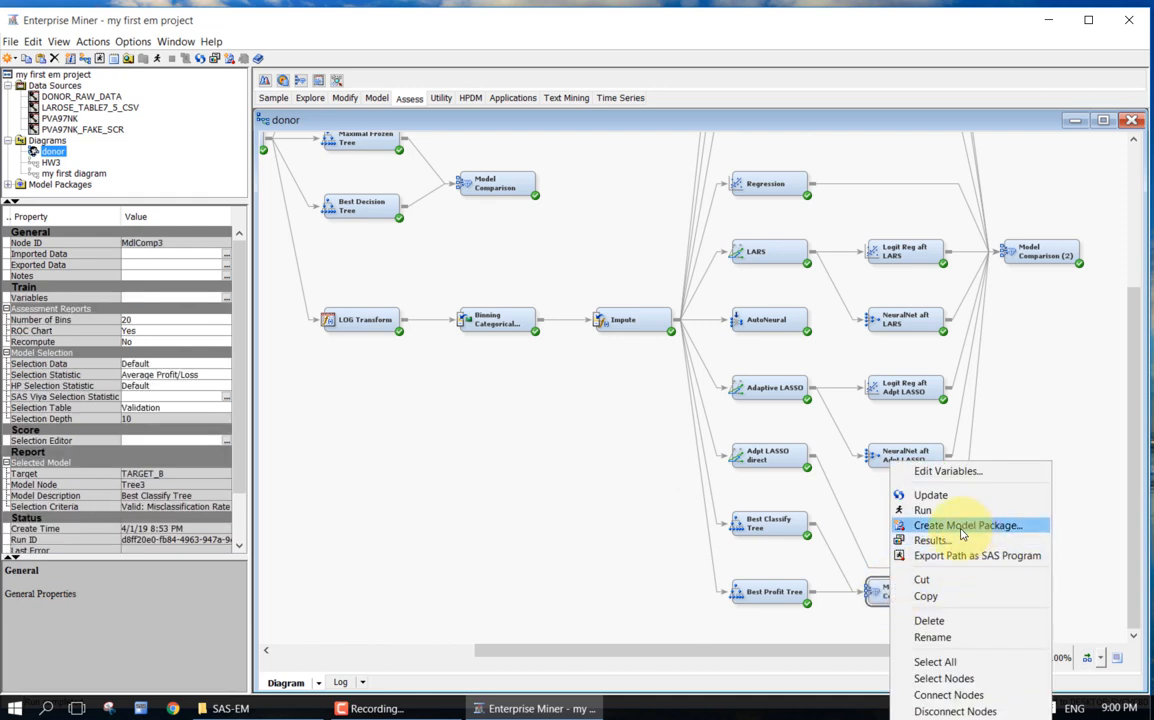
pyautogui.click(922, 510)
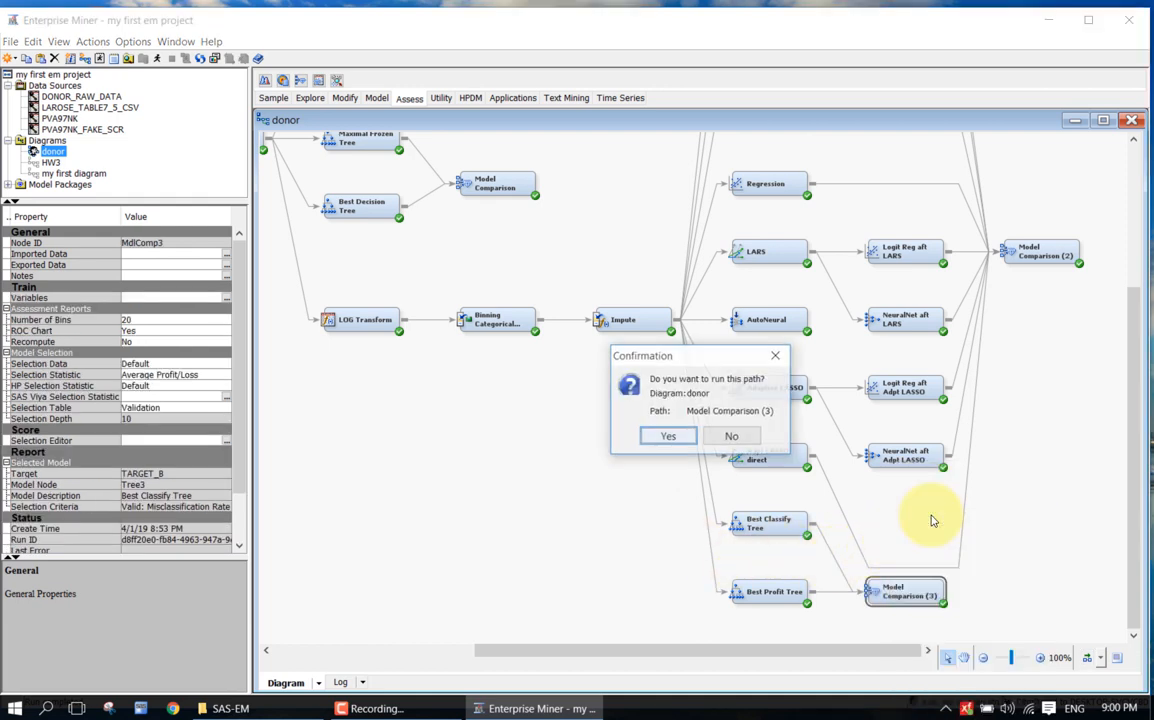
pyautogui.click(668, 437)
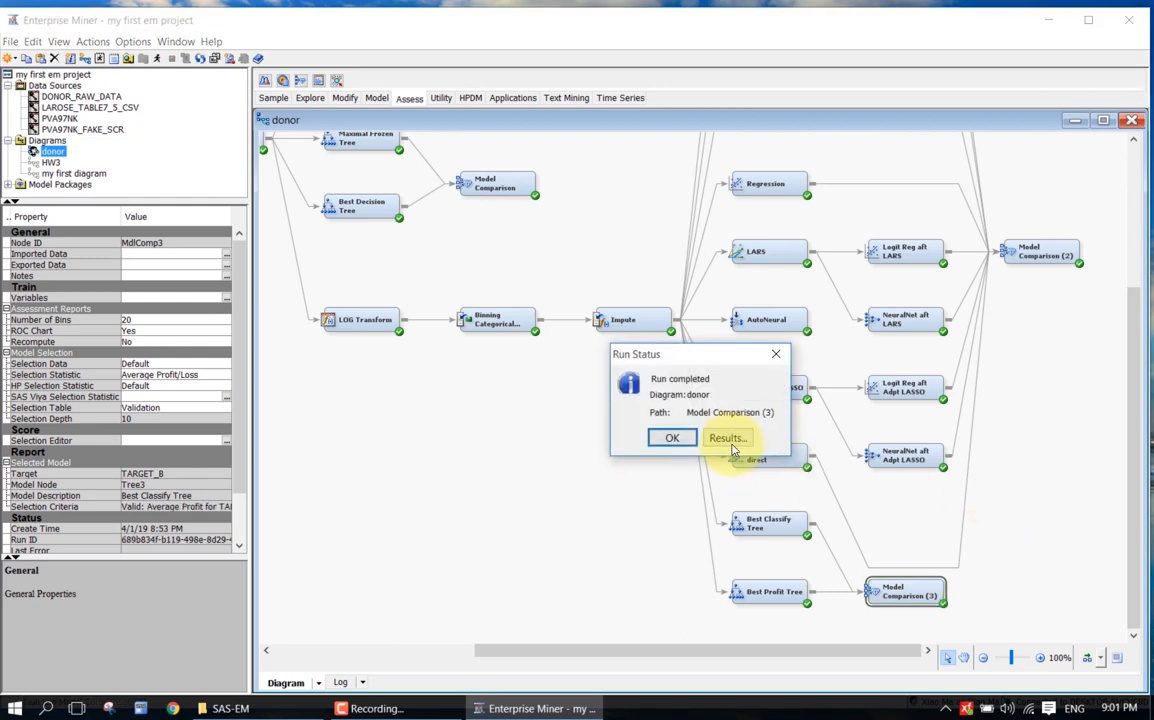
# Open the new Model Comparison (3) results and maximize the Fit Statistics table to compare both trees' average profit
pyautogui.click(731, 444)
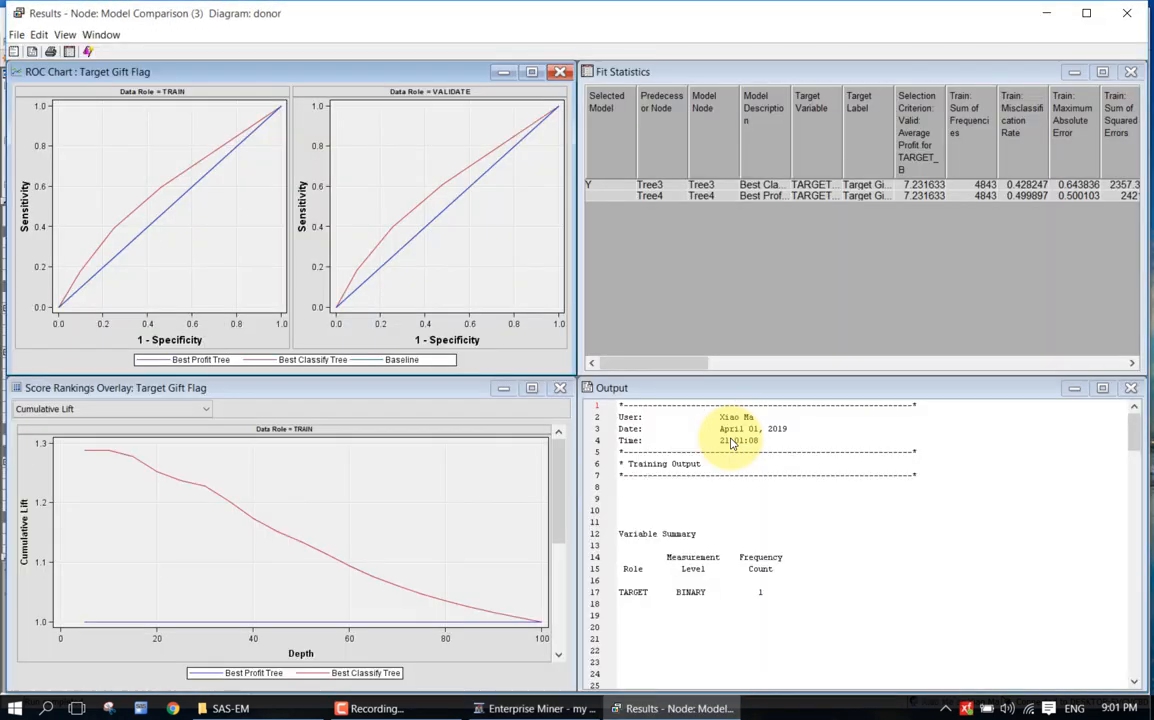
pyautogui.click(1103, 73)
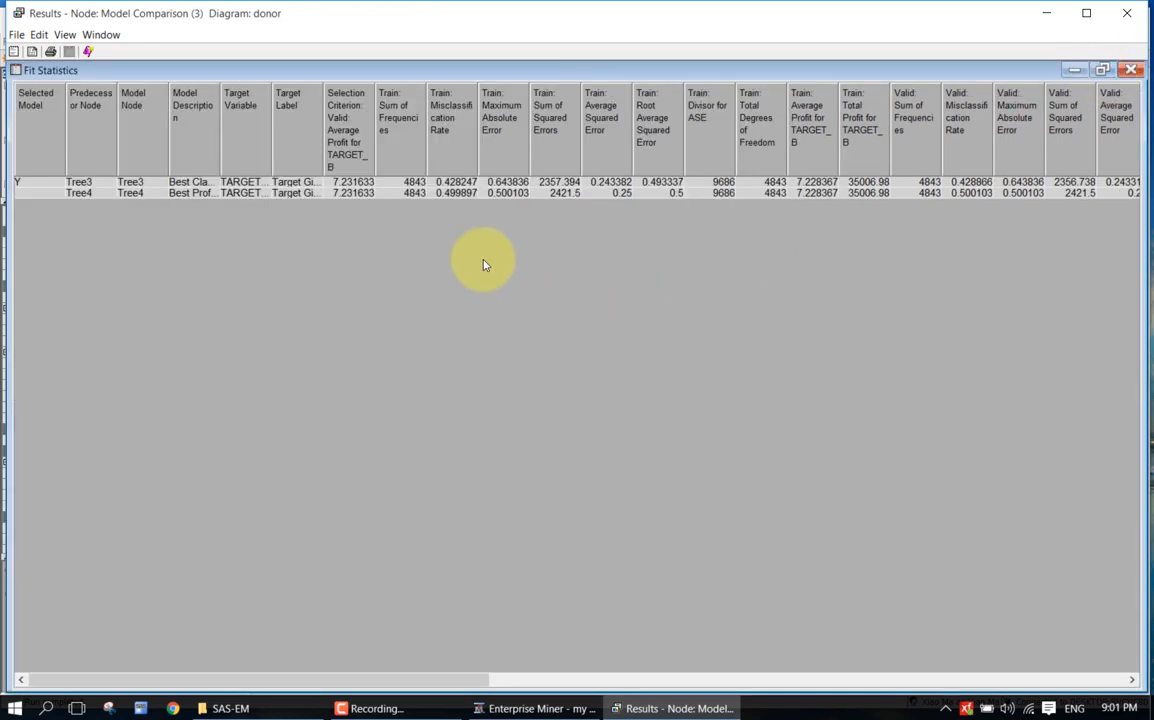
# Compare both trees in the Fit Statistics table, sorting by validation average profit and finally by ascending validation misclassification rate
pyautogui.click(351, 196)
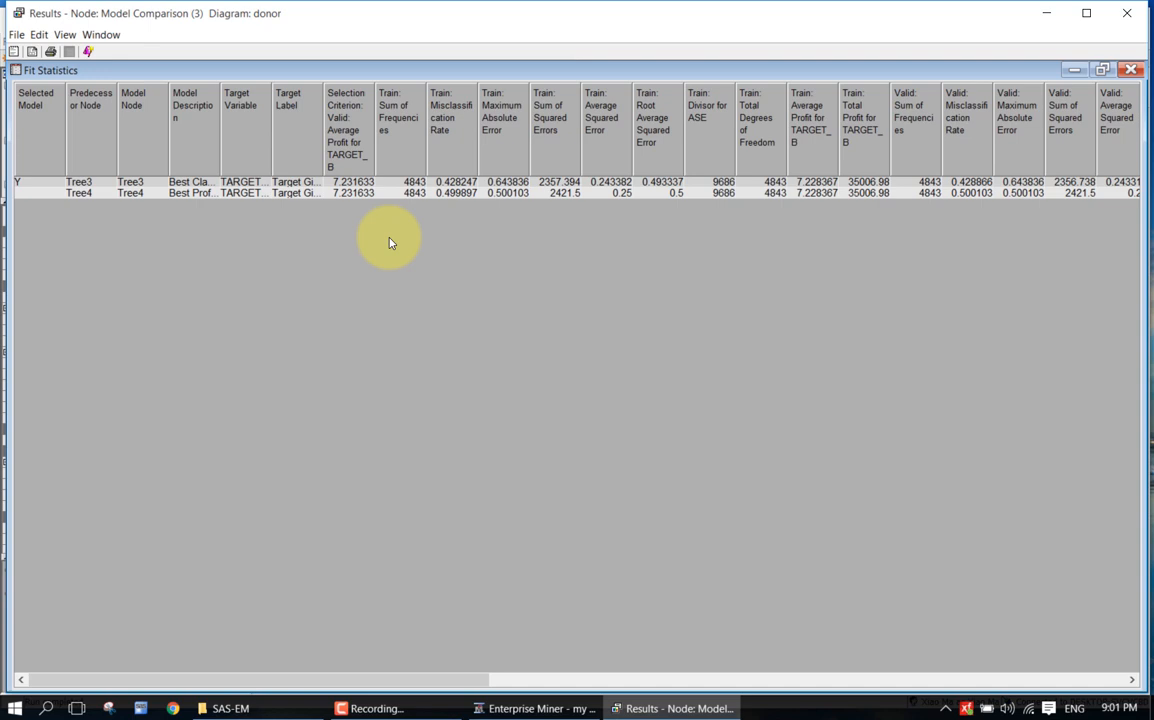
pyautogui.click(966, 146)
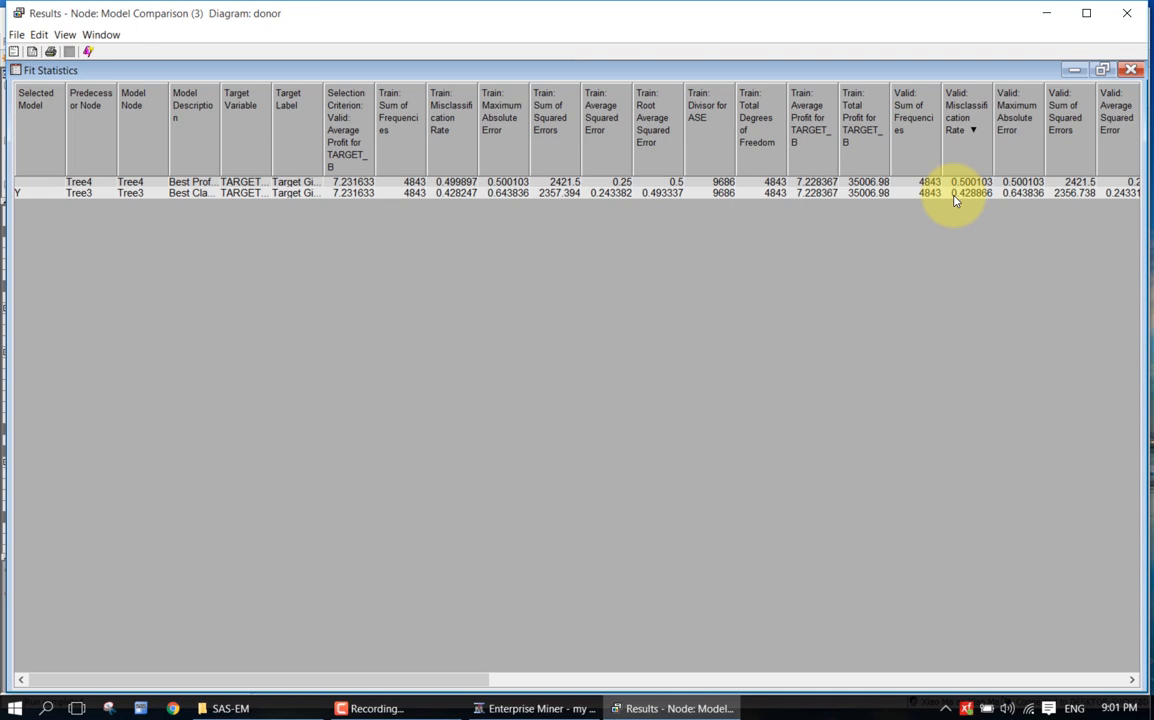
pyautogui.click(356, 148)
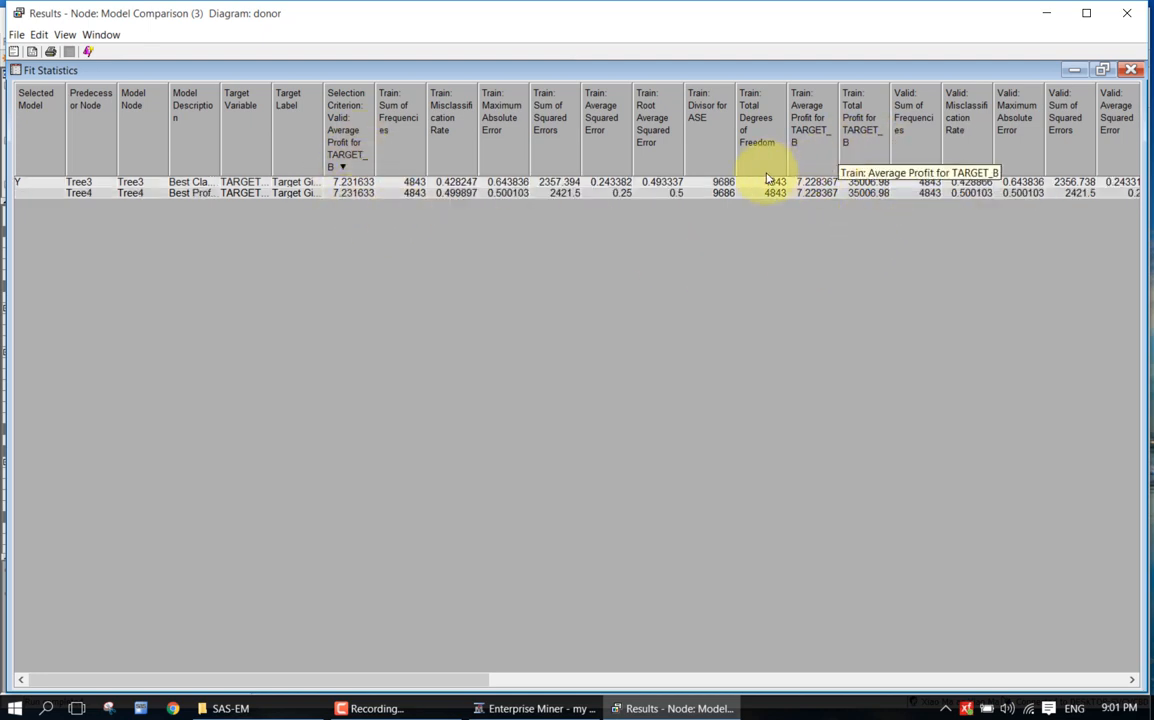
pyautogui.click(963, 148)
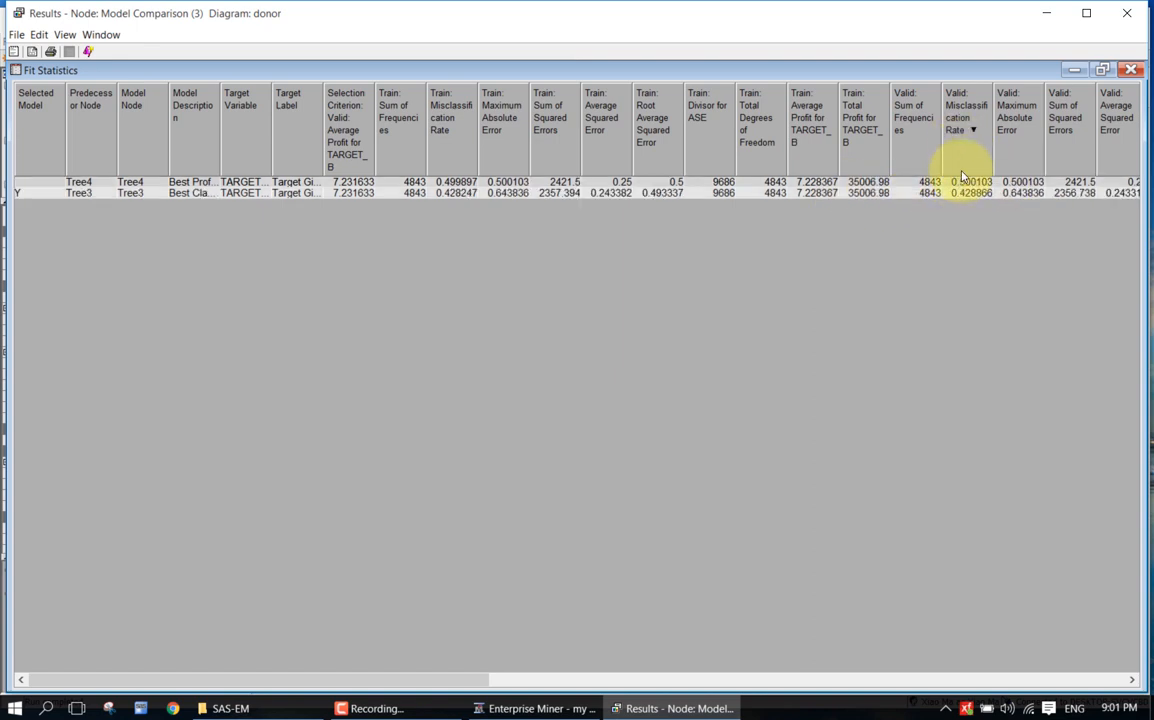
pyautogui.click(968, 153)
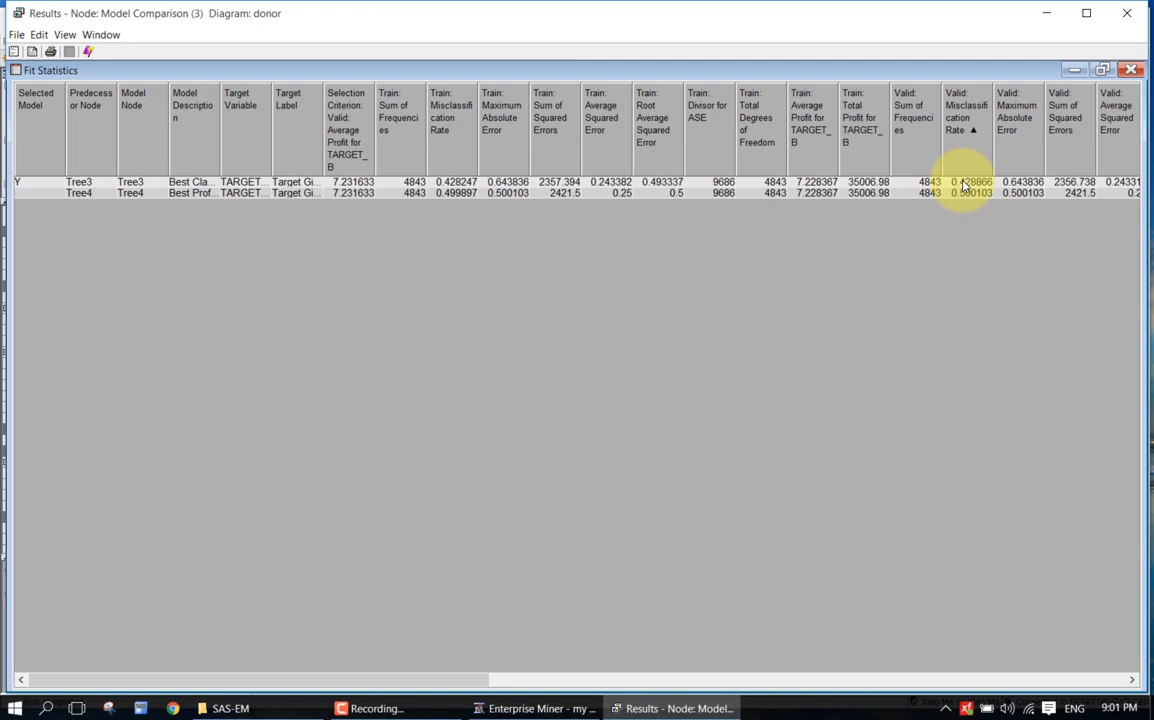
# Close the Model Comparison (3) results and the donor diagram, and open the diagram named my first diagram
pyautogui.click(1127, 14)
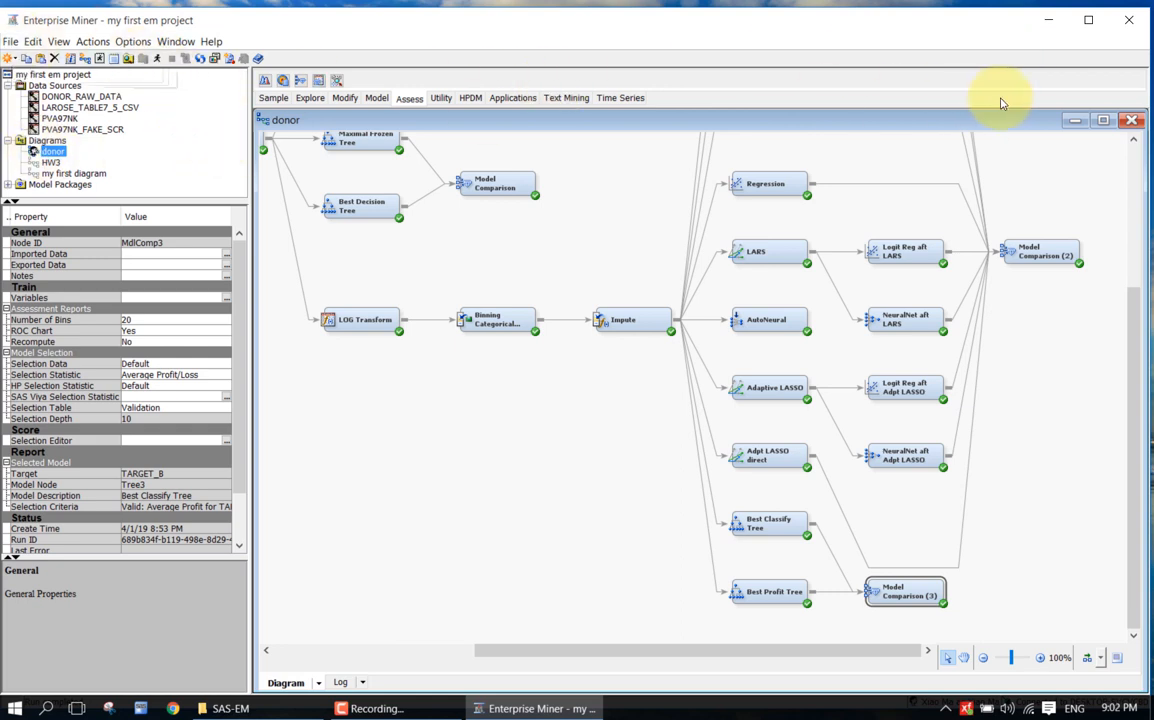
pyautogui.click(1129, 121)
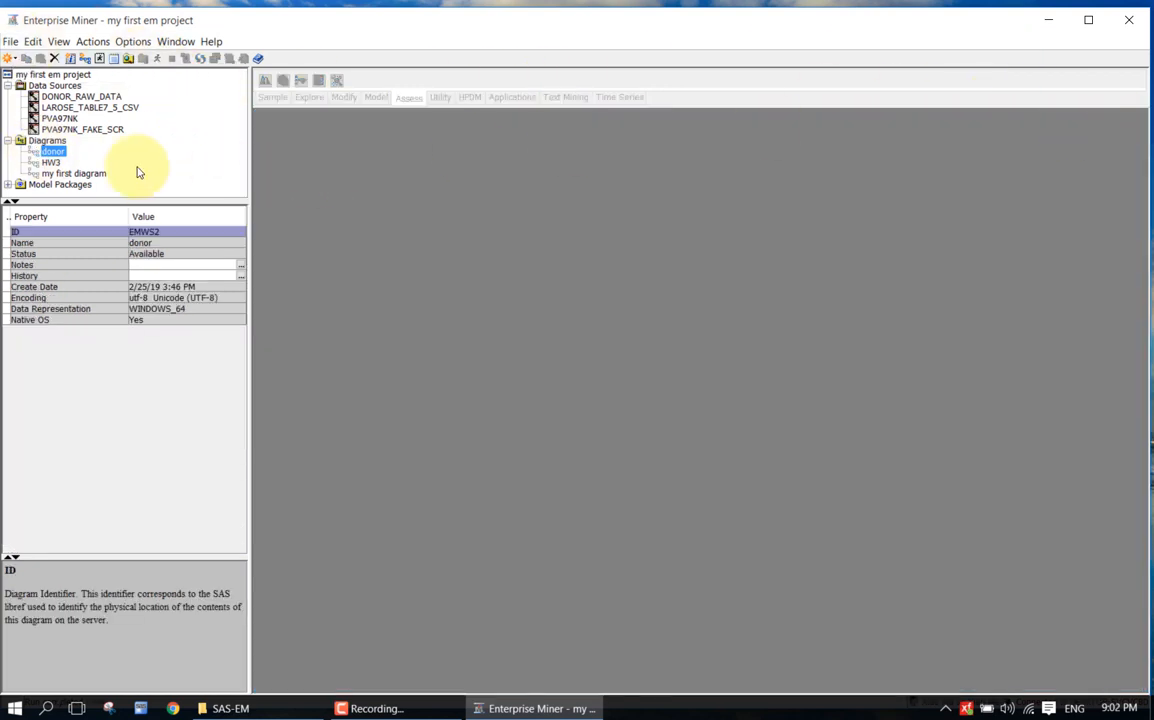
pyautogui.click(76, 97)
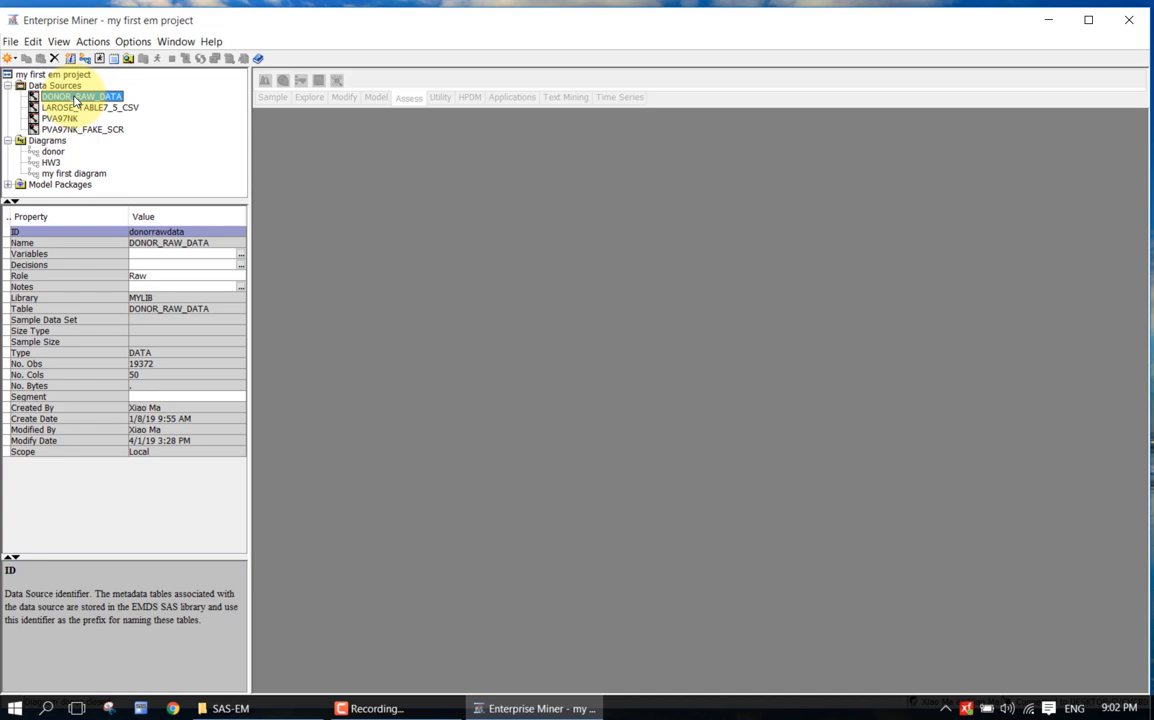
pyautogui.click(70, 173)
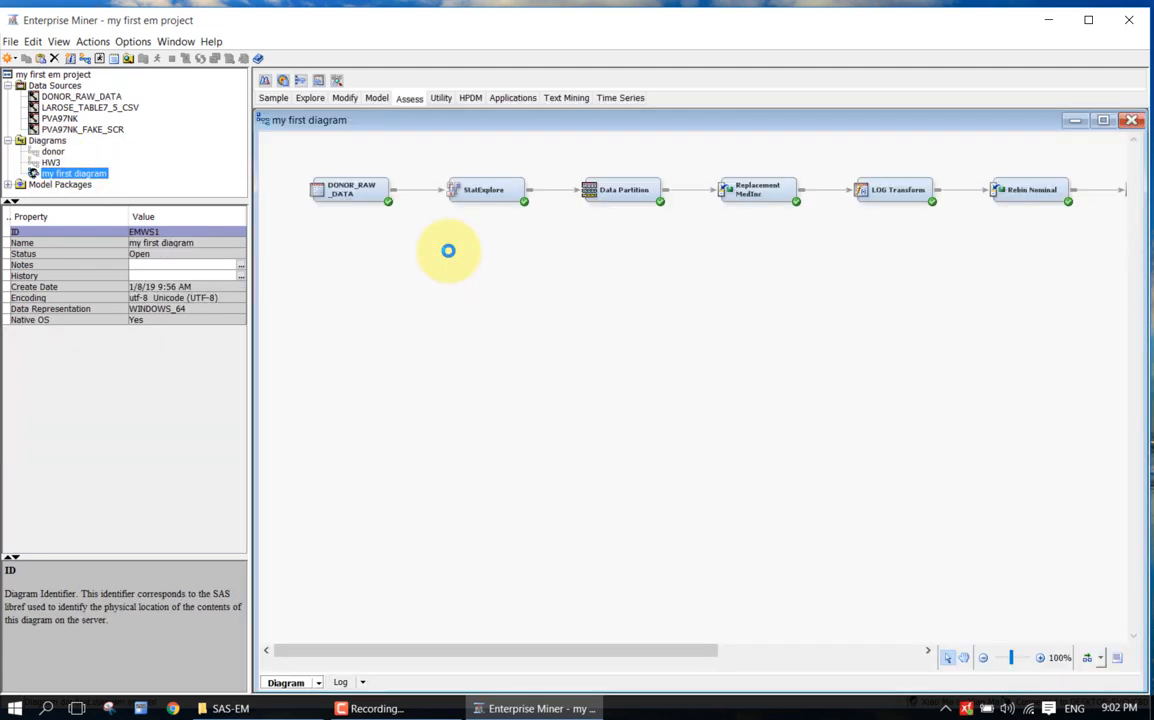
# Review the decision weights defined for the DONOR_RAW_DATA data source without changing them
pyautogui.click(358, 193)
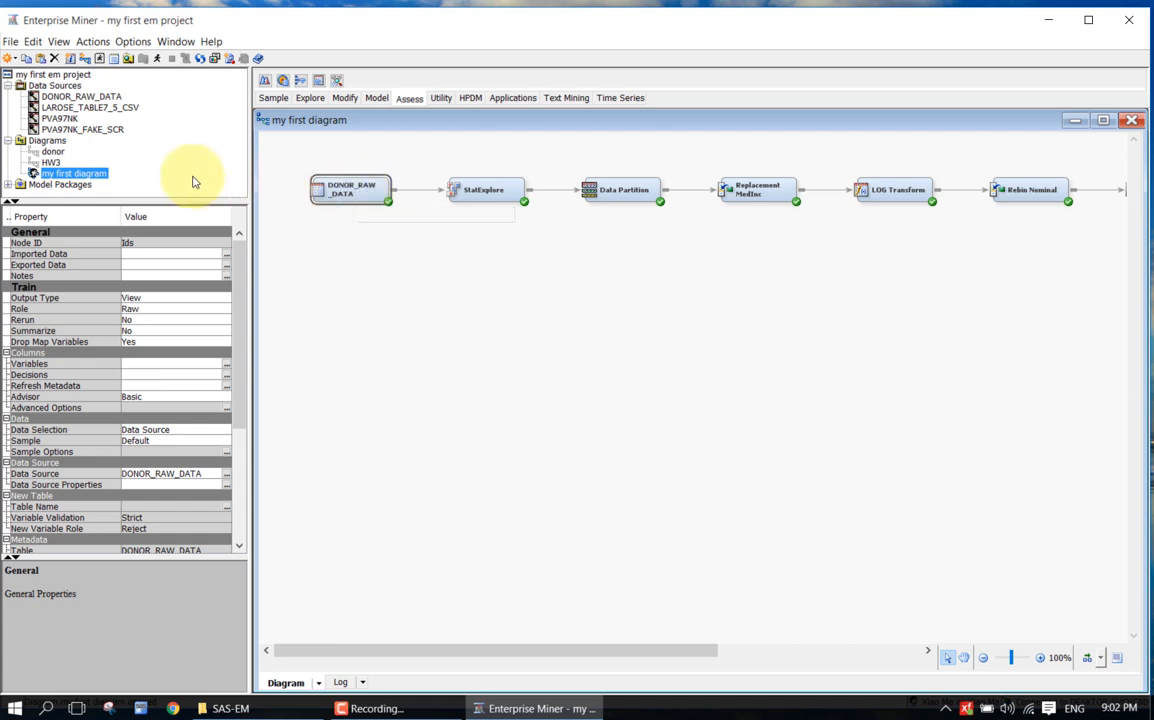
pyautogui.rightClick(82, 96)
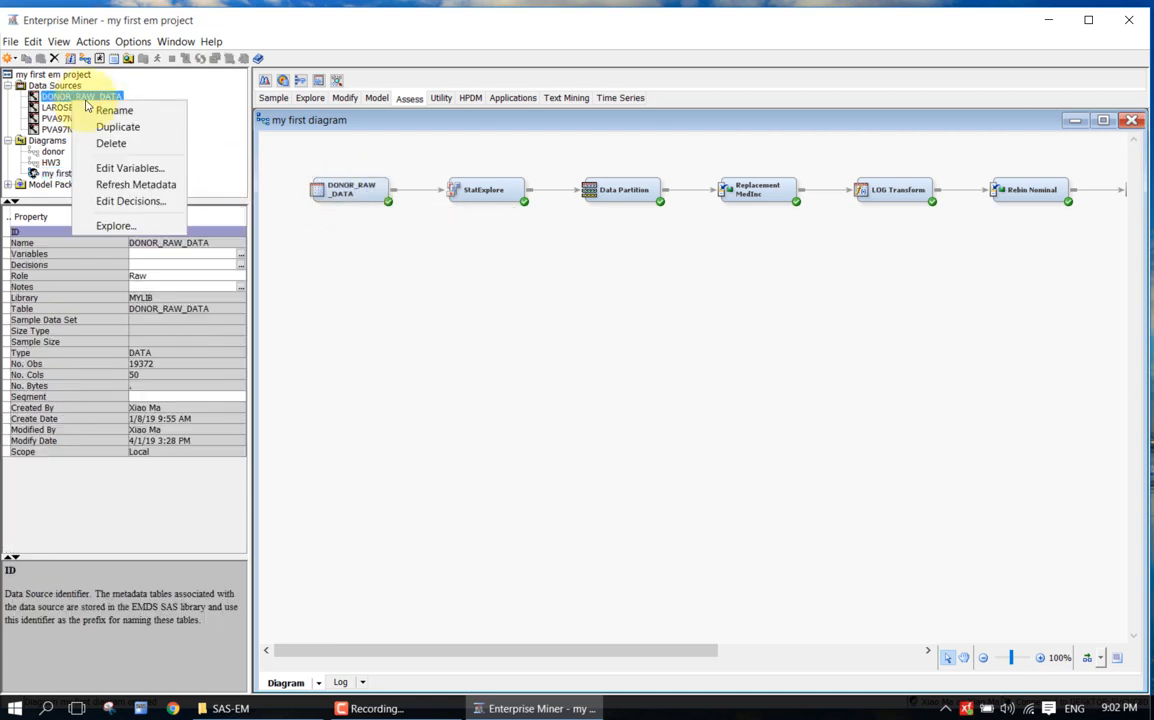
pyautogui.click(216, 144)
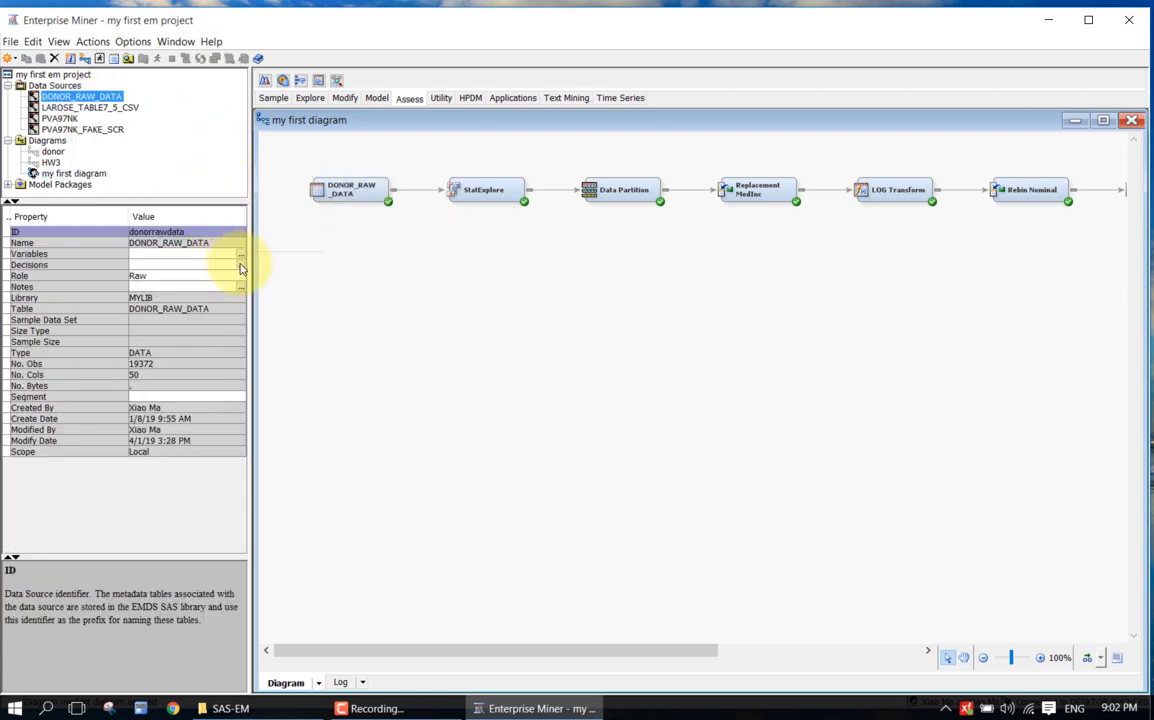
pyautogui.click(240, 264)
pyautogui.click(609, 301)
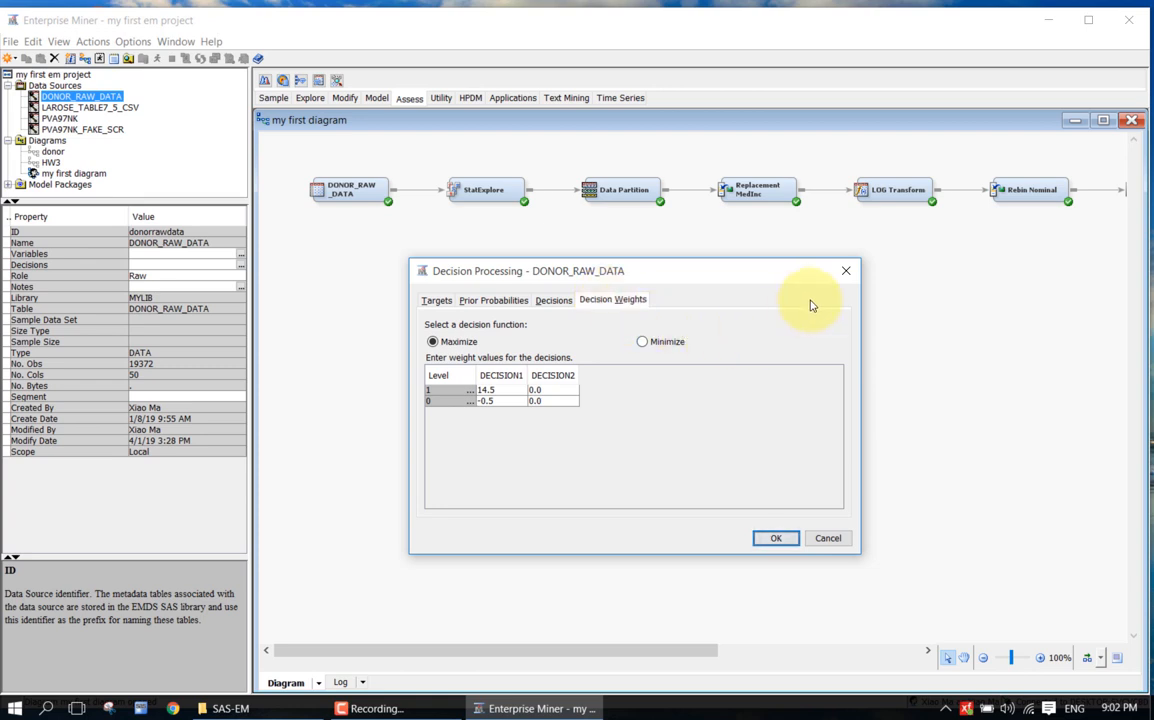
pyautogui.click(843, 273)
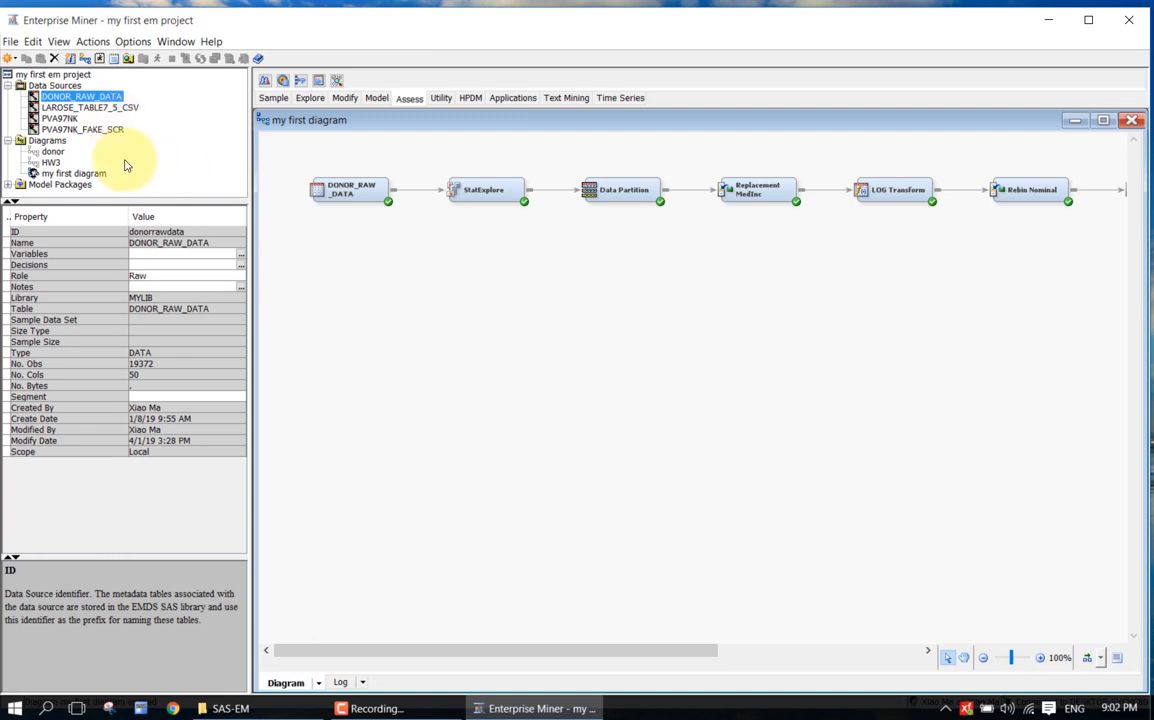
# Check the adjusted prior probabilities of the DONOR_RAW_DATA data source and leave its decision settings unmodified
pyautogui.click(240, 264)
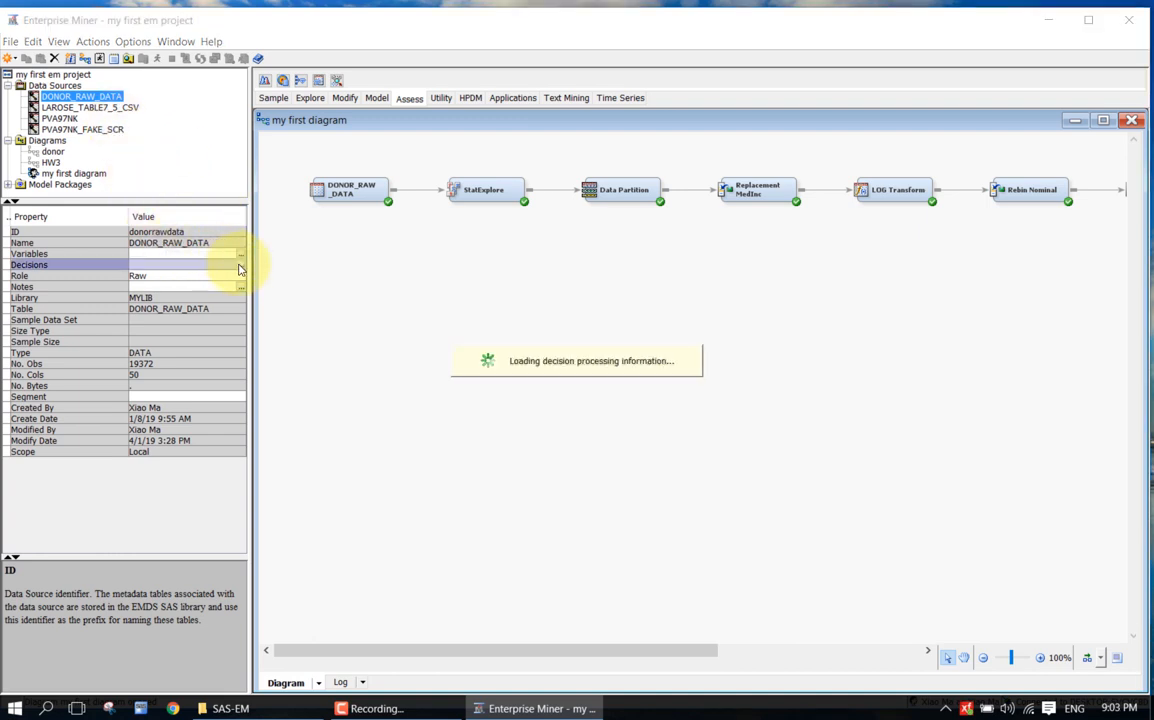
pyautogui.click(470, 304)
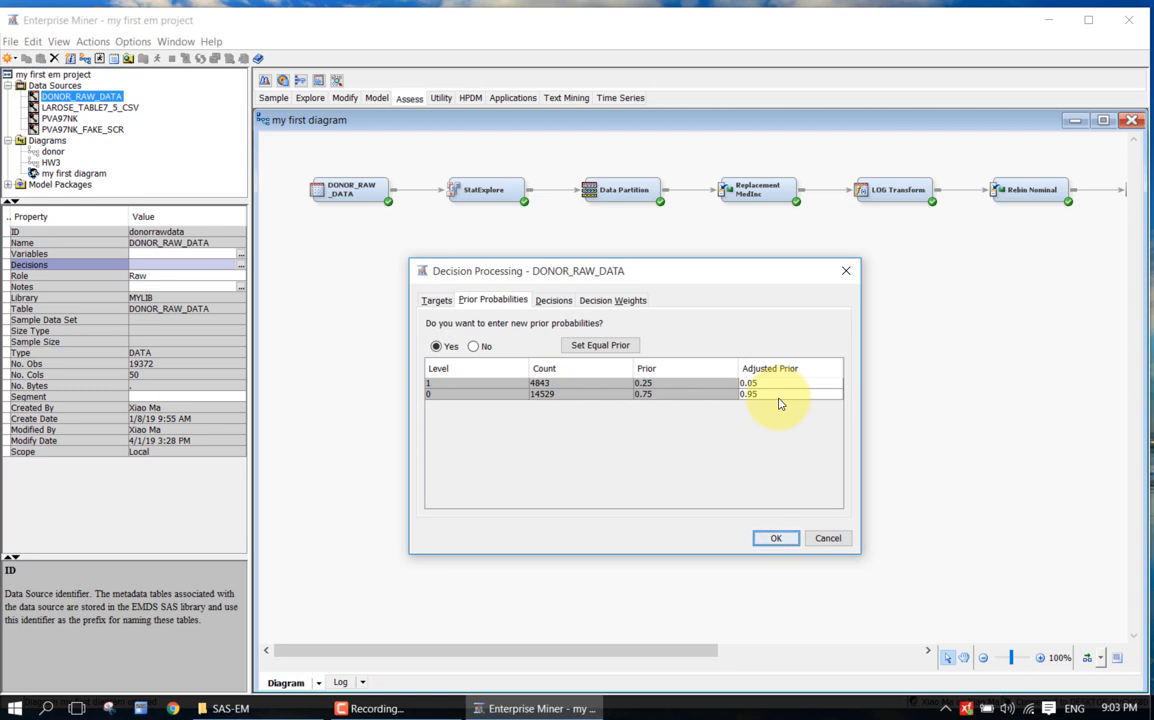
pyautogui.click(824, 538)
# Open the results of the Model Comparison node that follows the Best Classify Tree and Best Mean Profit Tree
pyautogui.click(842, 652)
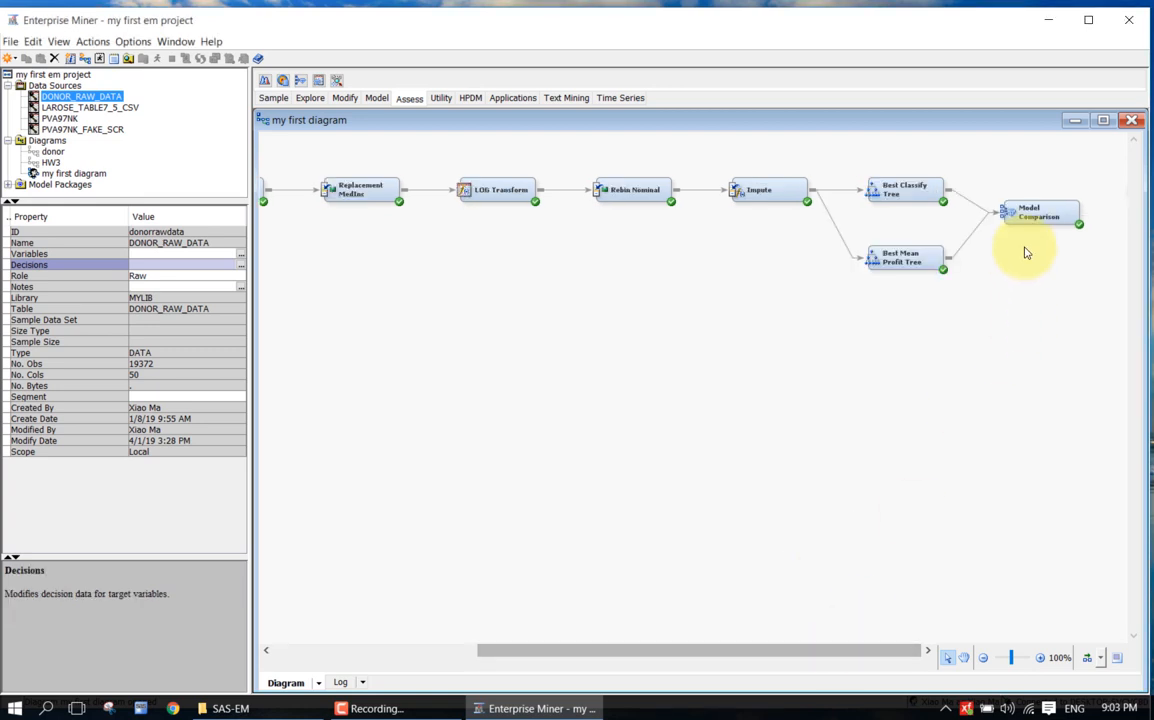
pyautogui.click(1035, 215)
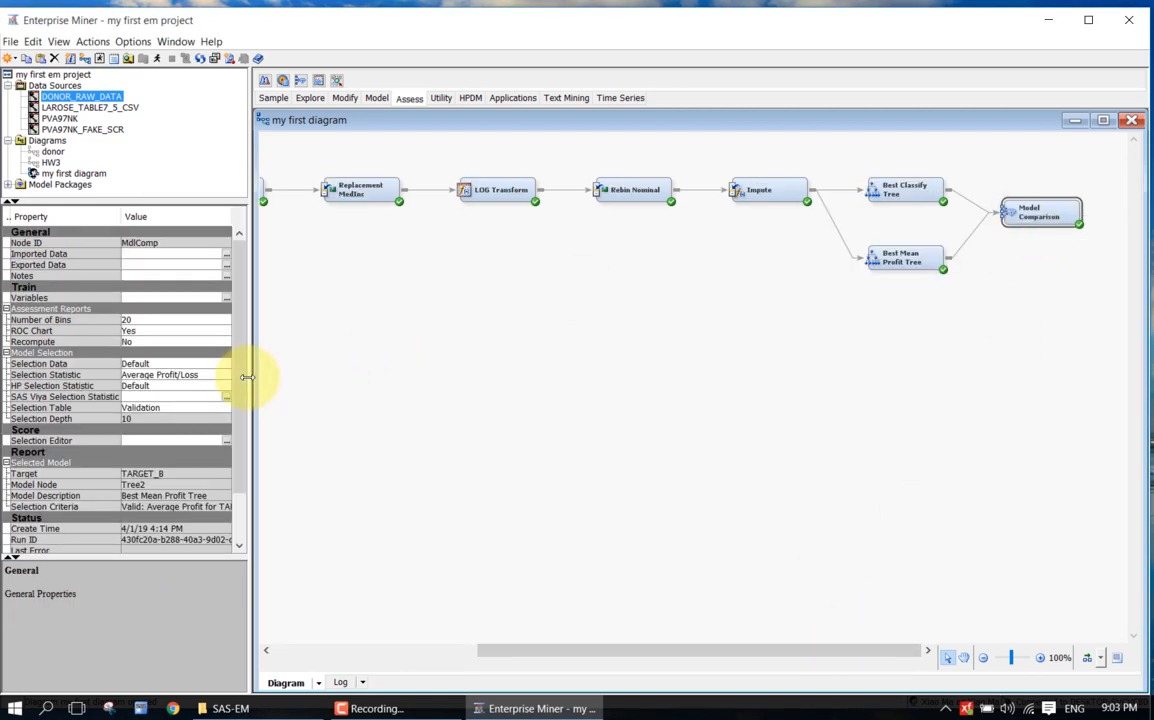
pyautogui.rightClick(1045, 215)
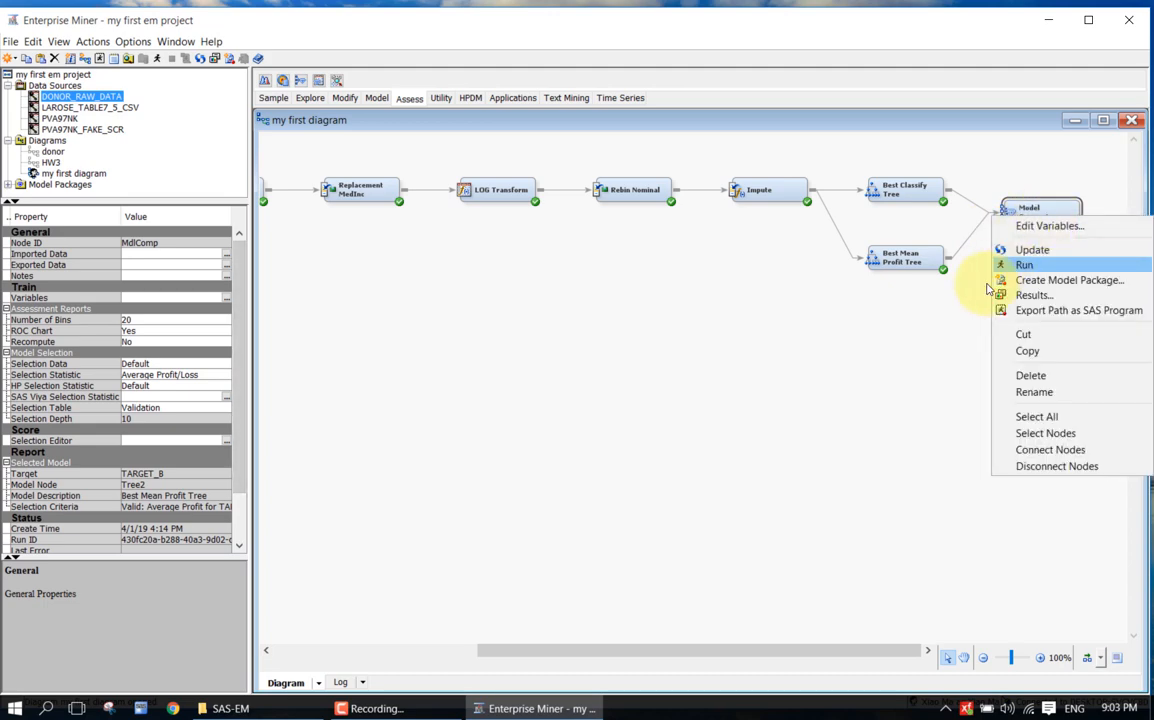
pyautogui.click(1003, 300)
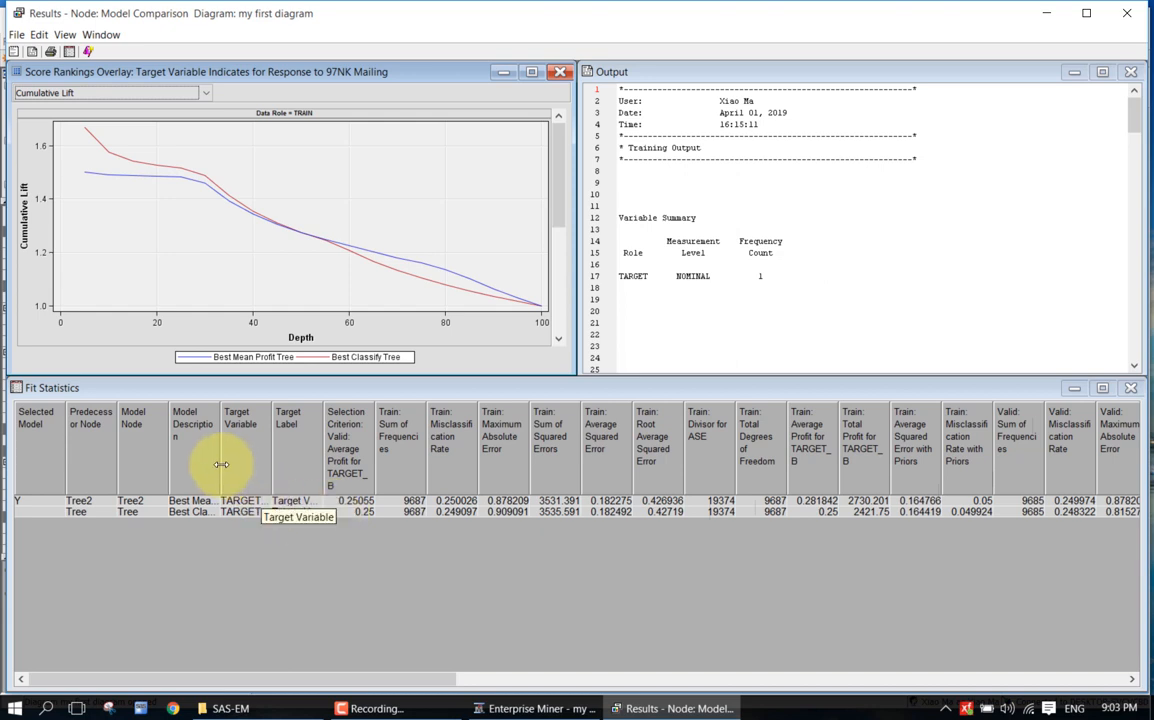
# Widen the Model Description and validation Misclassification Rate columns in Fit Statistics to compare the two trees
pyautogui.moveTo(216, 460); pyautogui.dragTo(281, 461)
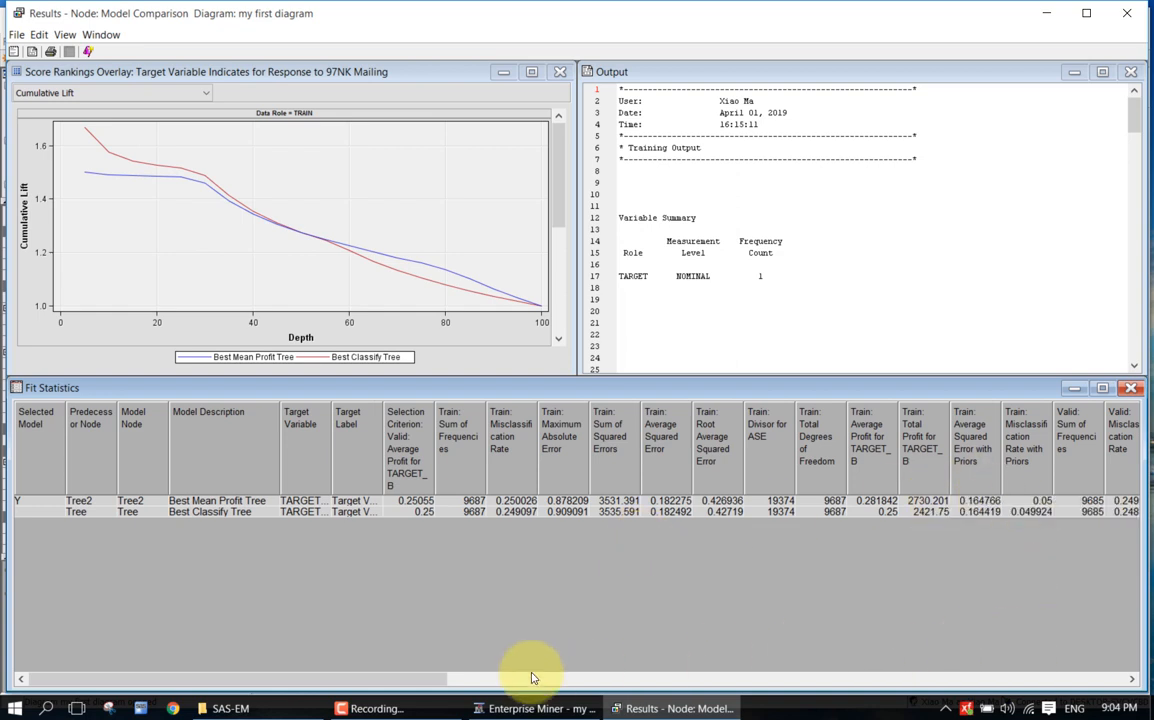
pyautogui.moveTo(447, 686); pyautogui.dragTo(546, 679)
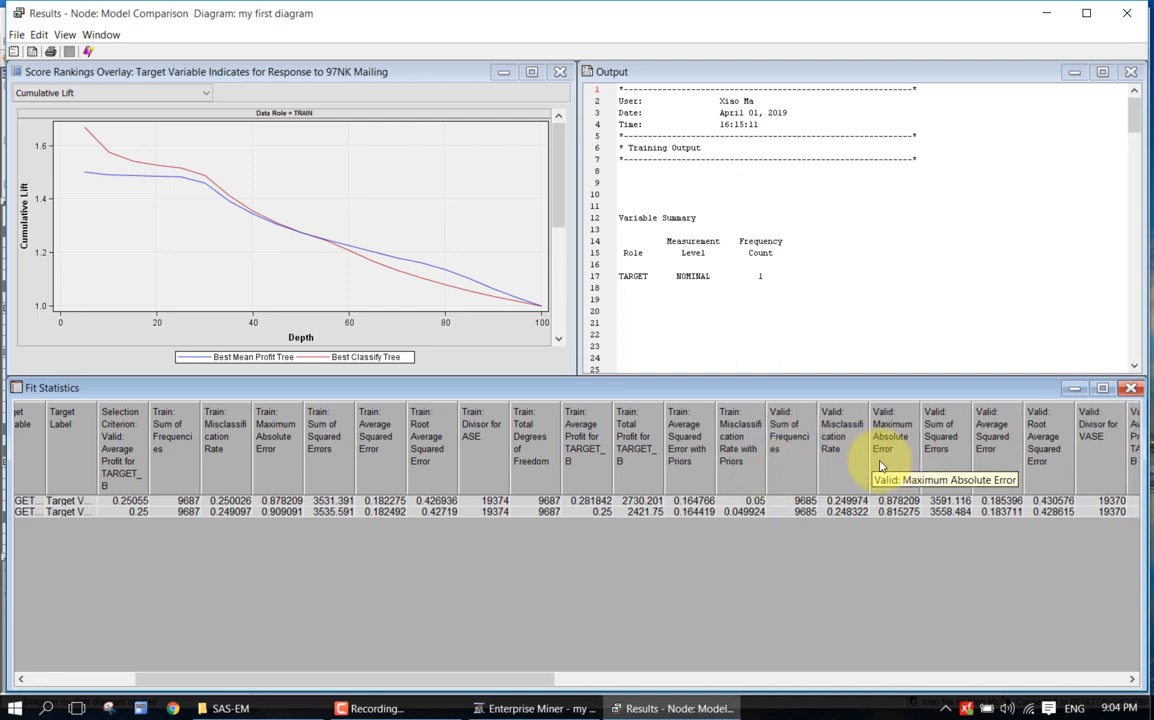
pyautogui.moveTo(868, 467); pyautogui.dragTo(899, 468)
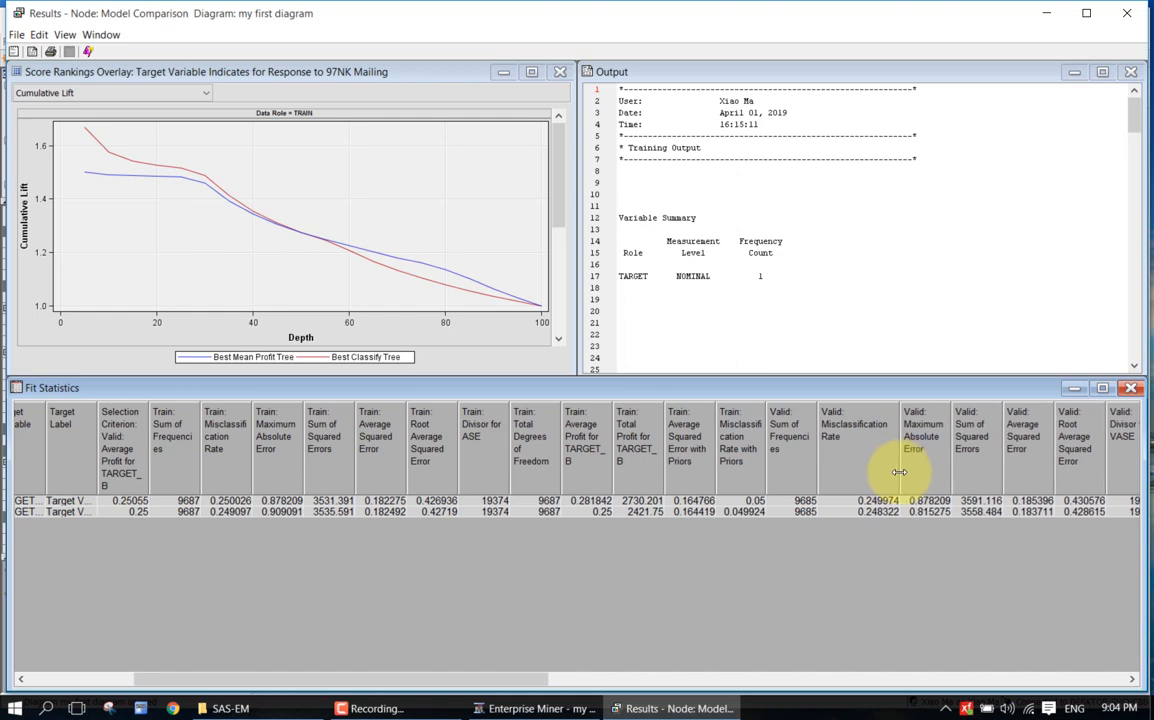